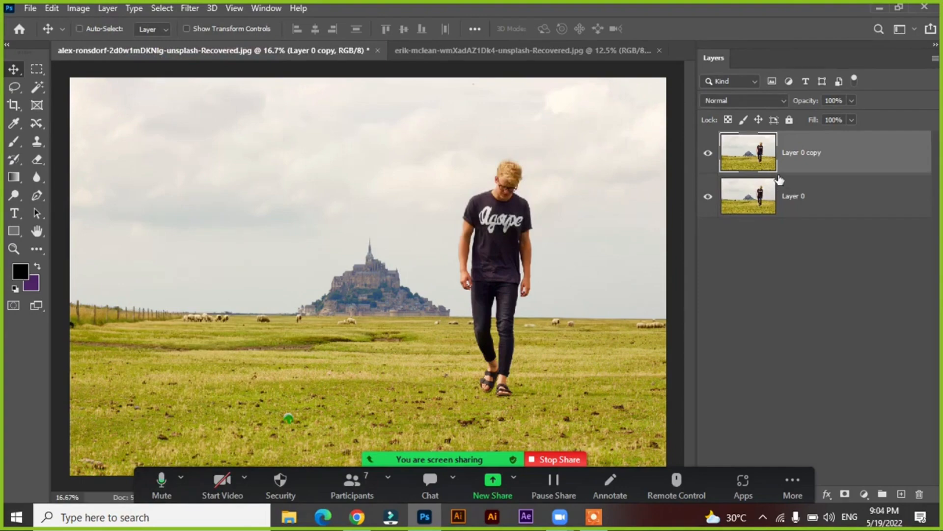
{"action": "key", "text": "i"}
{"action": "key", "text": "ctrl+k"}
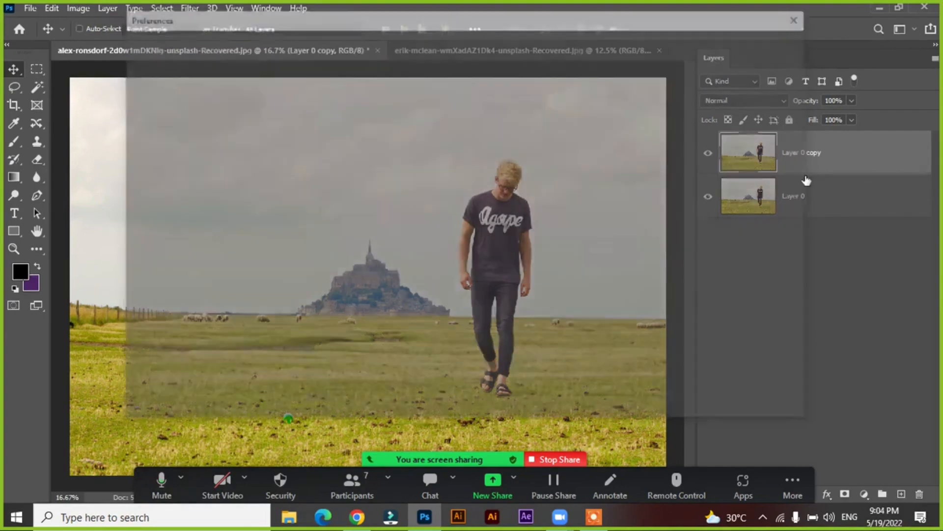
{"action": "left_click", "coordinate": [785, 67]}
{"action": "key", "text": "v"}
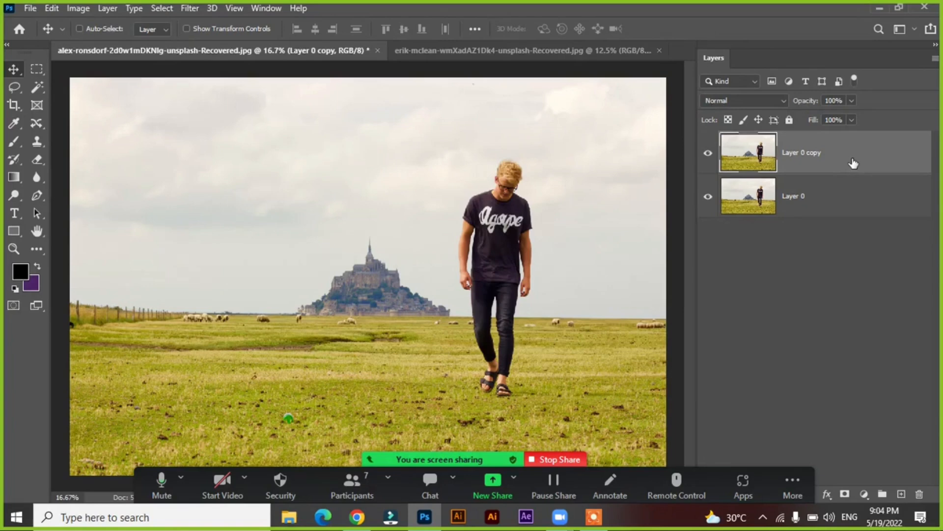
Duplicate the selected Layer 0 copy several times in place
{"action": "key", "text": "ctrl+j"}
{"action": "key", "text": "ctrl+j"}
{"action": "key", "text": "ctrl+j"}
{"action": "key", "text": "ctrl+j"}
{"action": "key", "text": "ctrl+j"}
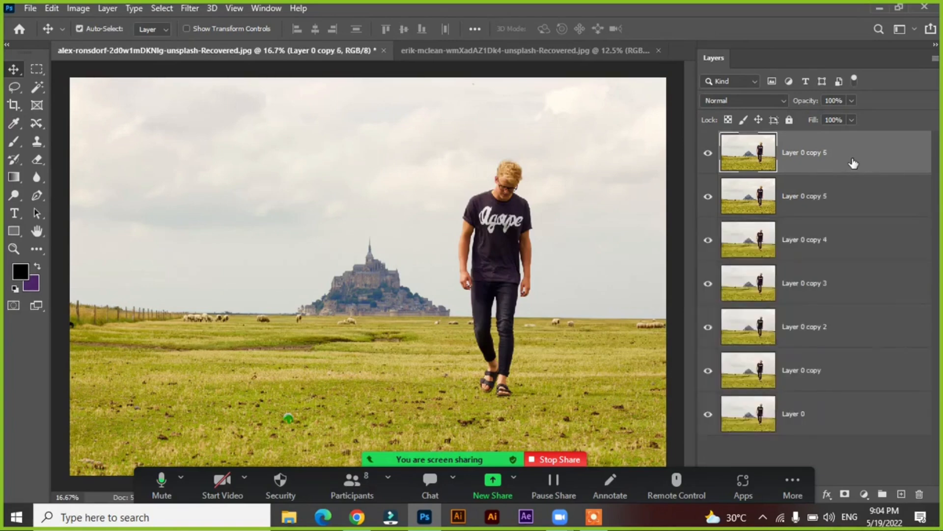
Delete all the layer copies, keeping only the original Layer 0
{"action": "key", "text": "Delete"}
{"action": "key", "text": "Delete"}
{"action": "key", "text": "Delete"}
{"action": "key", "text": "Delete"}
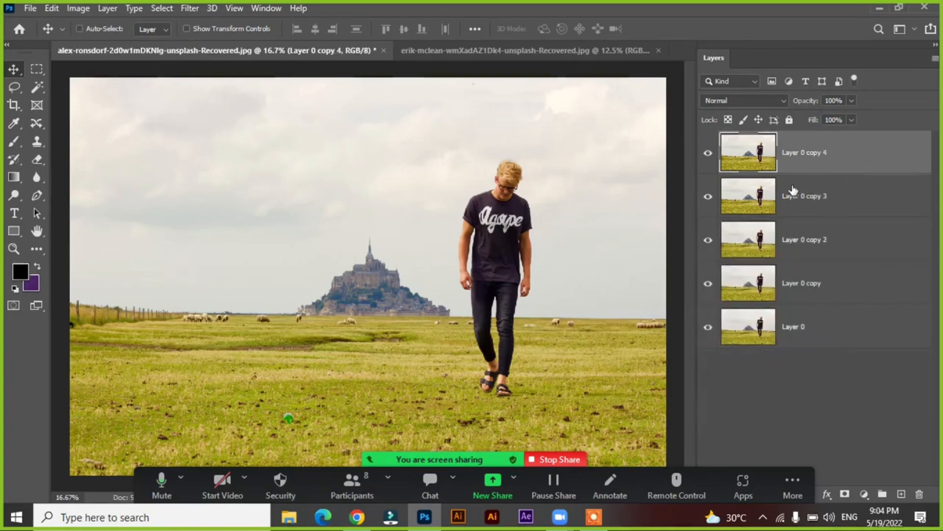
{"action": "key", "text": "Delete"}
{"action": "key", "text": "Delete"}
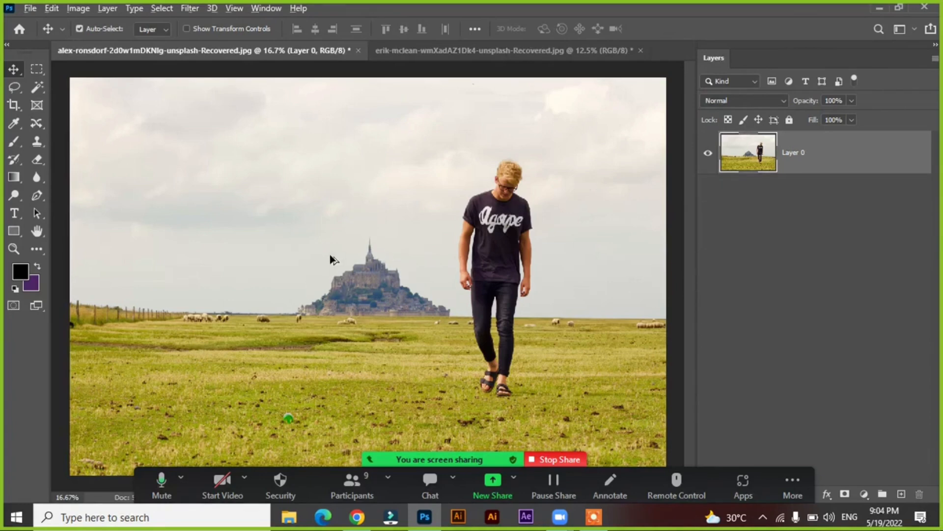
Place several duplicates of the photo layer at different spots across the canvas with the Move tool
{"action": "left_click_drag", "start_coordinate": [516, 183], "coordinate": [289, 225]}
{"action": "left_click_drag", "start_coordinate": [493, 199], "coordinate": [339, 77]}
{"action": "left_click_drag", "start_coordinate": [575, 148], "coordinate": [611, 90]}
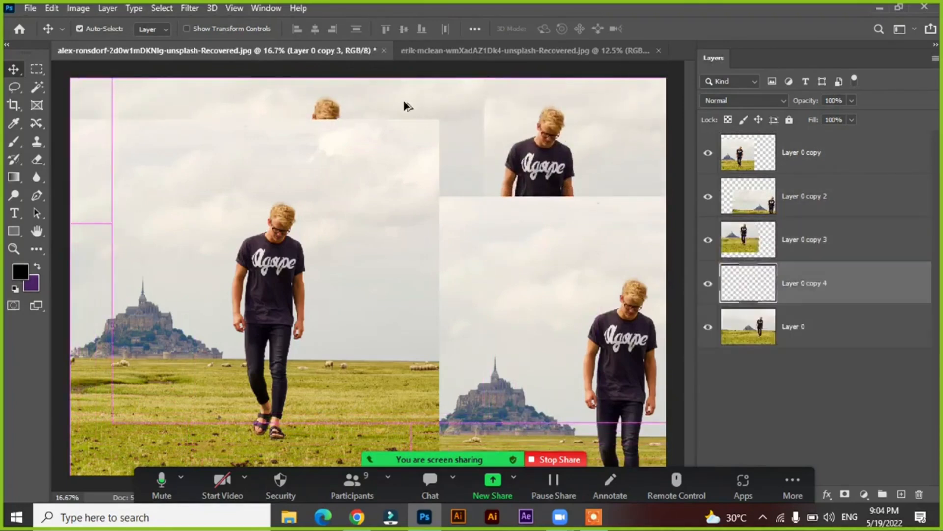
{"action": "left_click", "coordinate": [370, 97]}
{"action": "left_click_drag", "start_coordinate": [374, 102], "coordinate": [166, 90]}
{"action": "left_click_drag", "start_coordinate": [464, 138], "coordinate": [302, 130]}
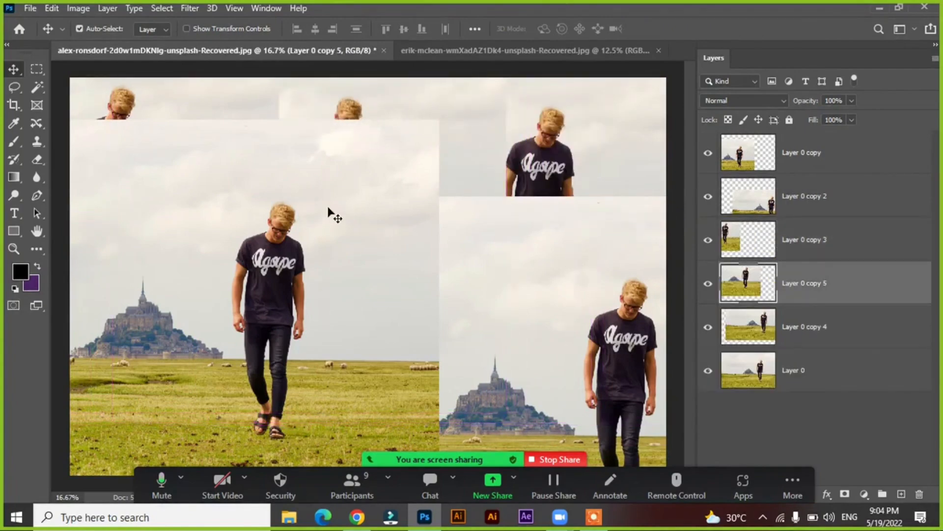
{"action": "left_click_drag", "start_coordinate": [328, 209], "coordinate": [290, 323]}
{"action": "left_click_drag", "start_coordinate": [463, 255], "coordinate": [302, 317]}
{"action": "left_click_drag", "start_coordinate": [491, 314], "coordinate": [509, 299]}
{"action": "left_click_drag", "start_coordinate": [442, 303], "coordinate": [543, 189]}
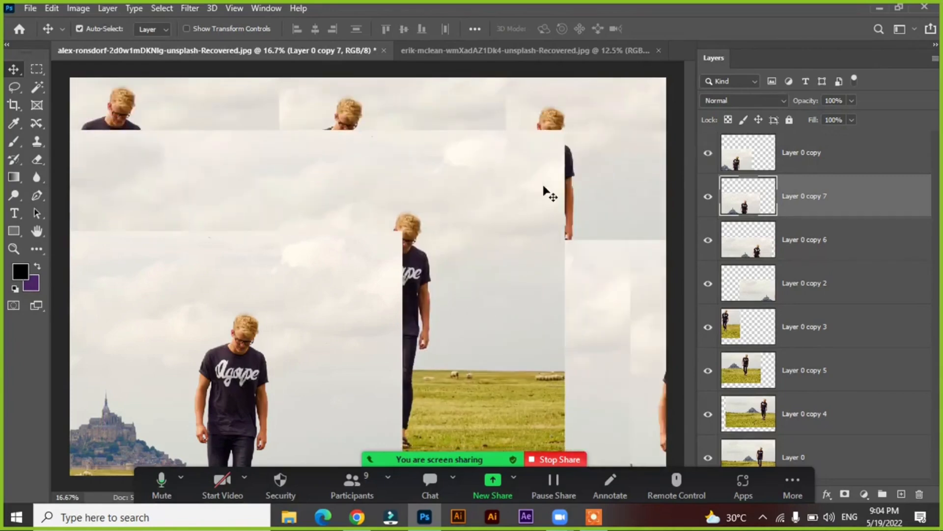
Undo all the duplicates placed on the canvas, back to the single Layer 0
{"action": "key", "text": "ctrl+z"}
{"action": "key", "text": "ctrl+z"}
{"action": "key", "text": "ctrl+z"}
{"action": "key", "text": "ctrl+z"}
{"action": "key", "text": "ctrl+z"}
{"action": "key", "text": "ctrl+z"}
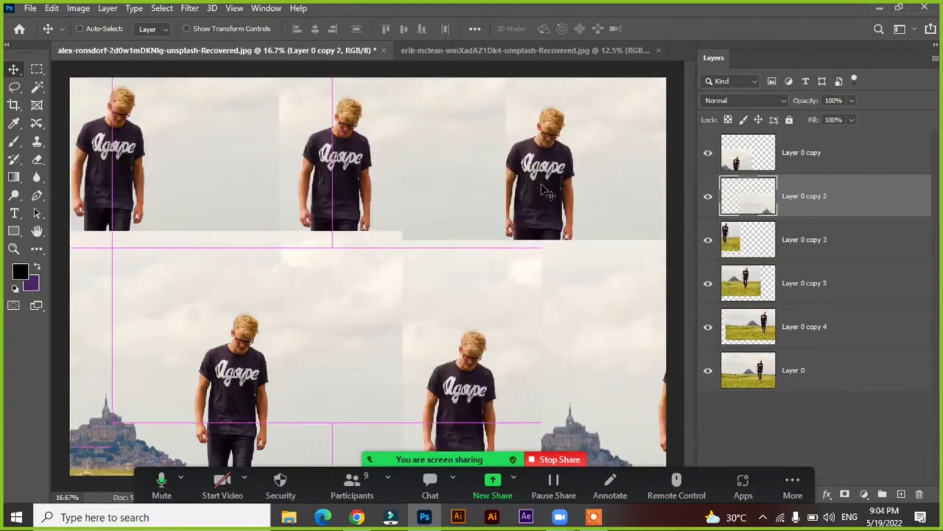
{"action": "key", "text": "ctrl+z"}
{"action": "key", "text": "ctrl+z"}
{"action": "key", "text": "ctrl+z"}
{"action": "key", "text": "ctrl+z"}
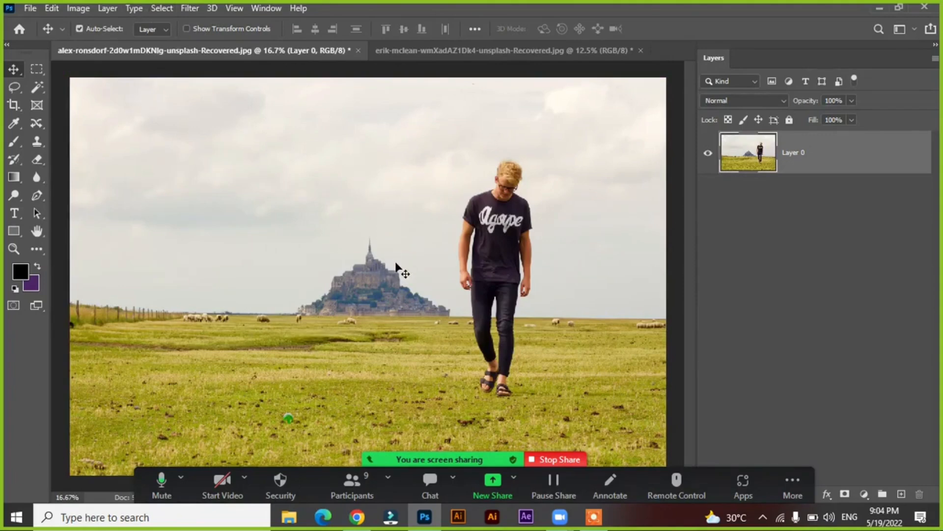
Duplicate Layer 0 in place and undo it, and repeat with a copy moved across the canvas
{"action": "key", "text": "ctrl"}
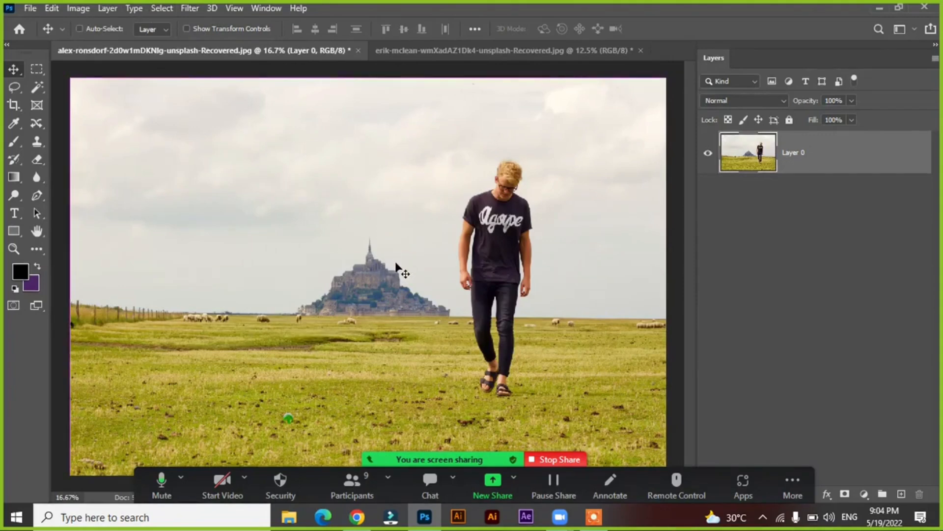
{"action": "key", "text": "ctrl+j"}
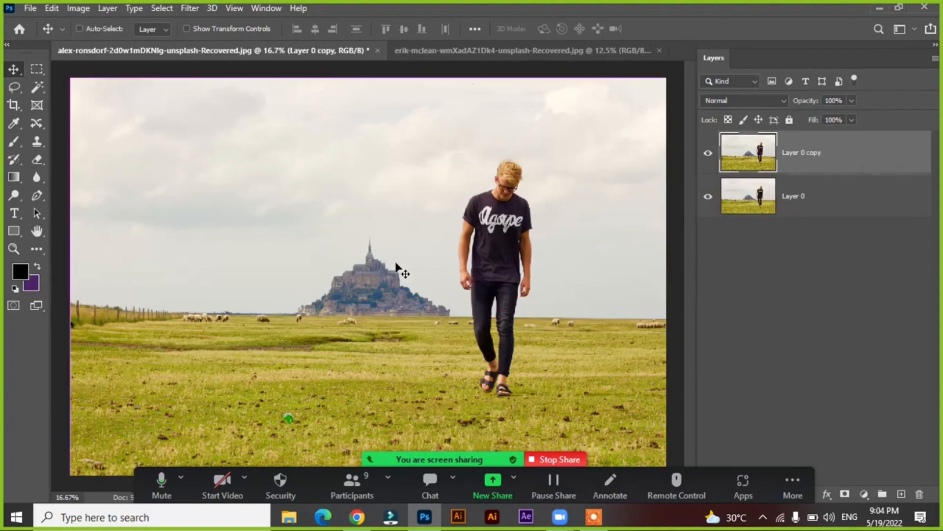
{"action": "key", "text": "ctrl+z"}
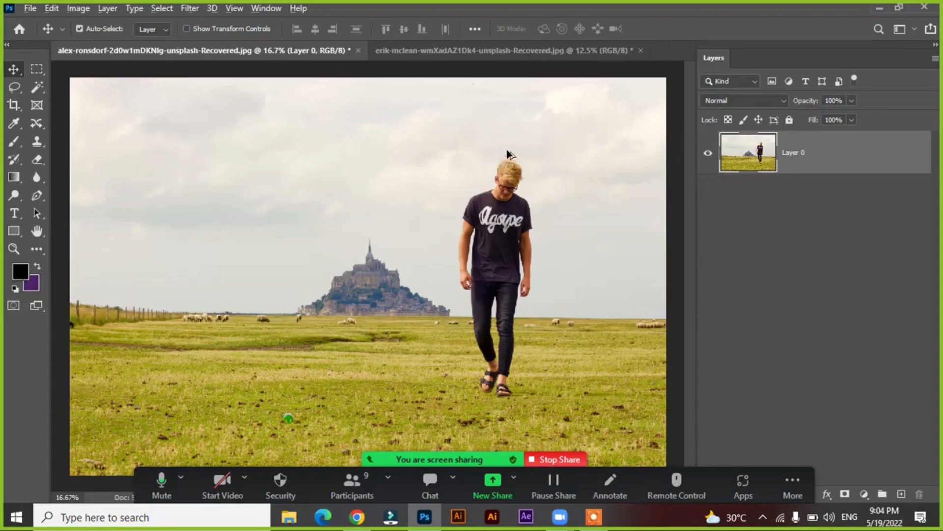
{"action": "left_click_drag", "start_coordinate": [507, 154], "coordinate": [259, 204]}
{"action": "key", "text": "ctrl+z"}
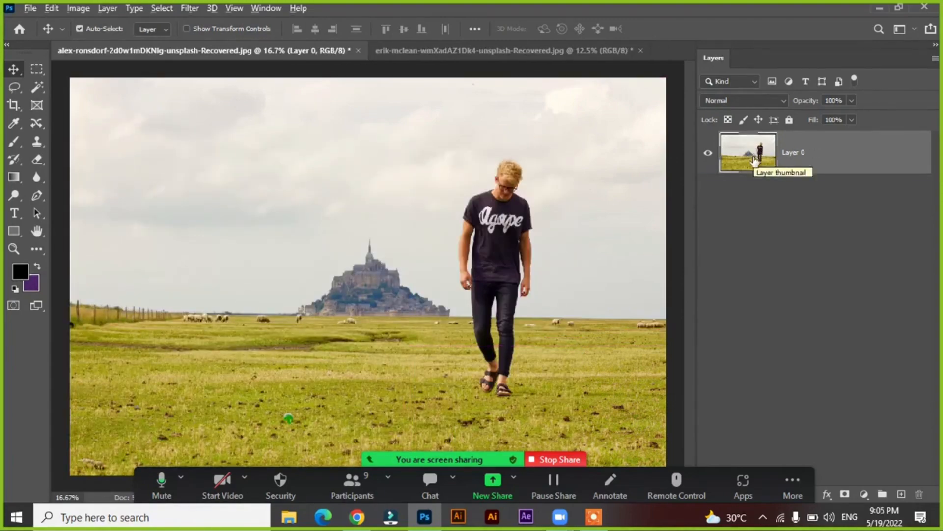
Make stacked copies of Layer 0 directly in the layer list and undo them
{"action": "left_click_drag", "start_coordinate": [756, 158], "coordinate": [761, 247]}
{"action": "left_click_drag", "start_coordinate": [757, 199], "coordinate": [742, 321]}
{"action": "key", "text": "ctrl+z"}
{"action": "key", "text": "ctrl+z"}
{"action": "key", "text": "ctrl+z"}
{"action": "key", "text": "ctrl+z"}
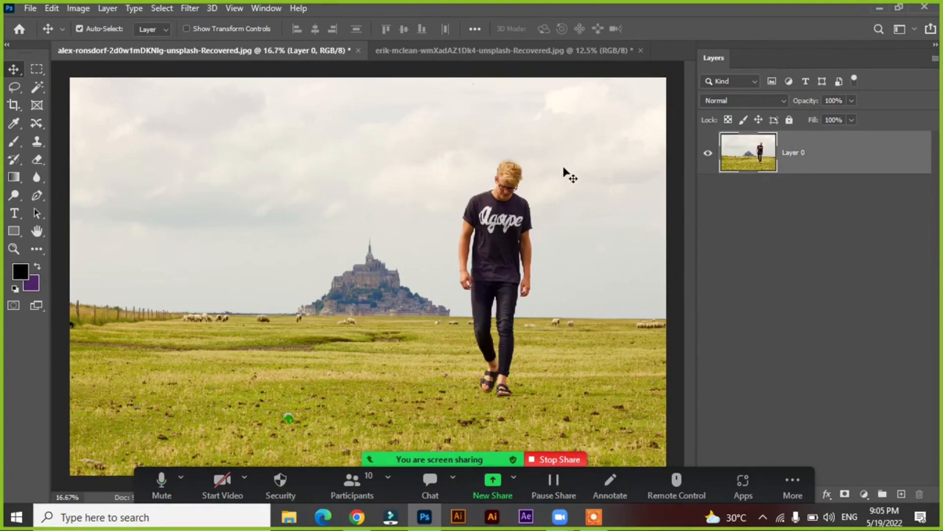
Start saving the document to the computer with PNG as the file type, and cancel the save
{"action": "left_click", "coordinate": [103, 8]}
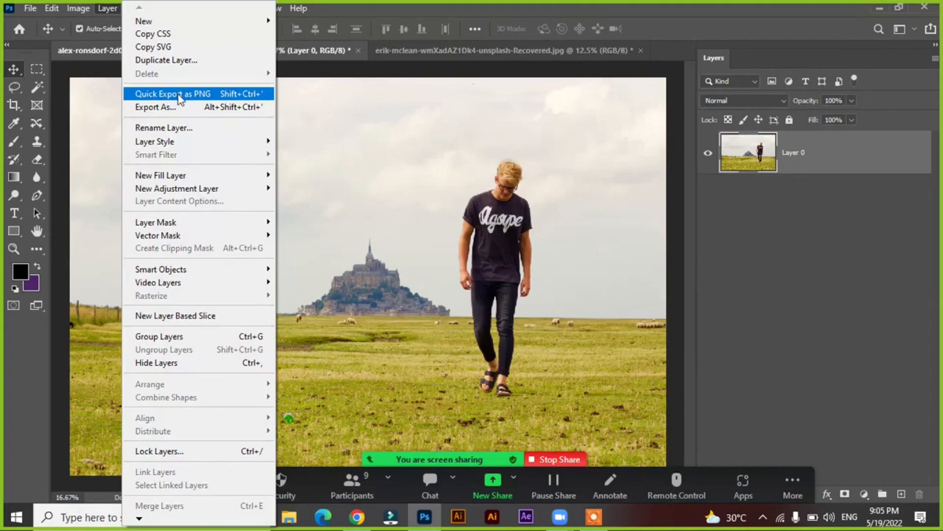
{"action": "left_click", "coordinate": [31, 8]}
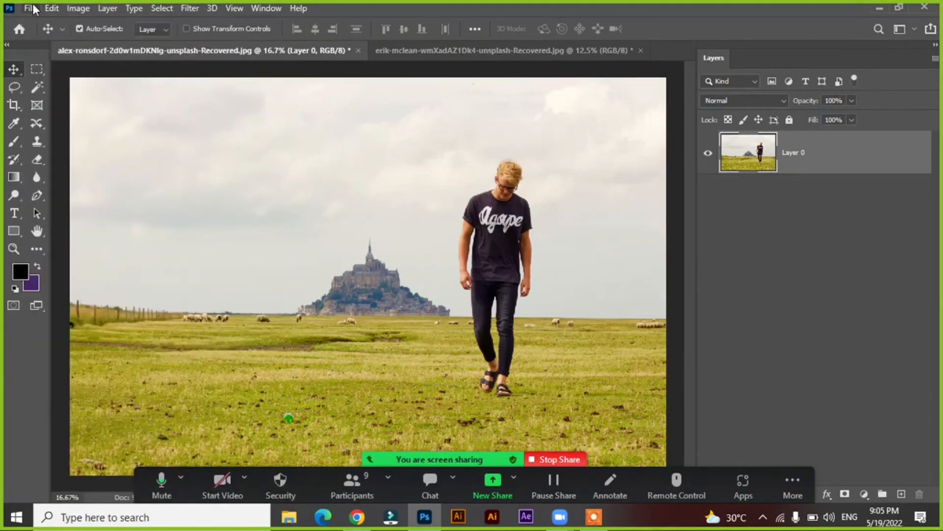
{"action": "left_click", "coordinate": [34, 10]}
{"action": "left_click", "coordinate": [74, 175]}
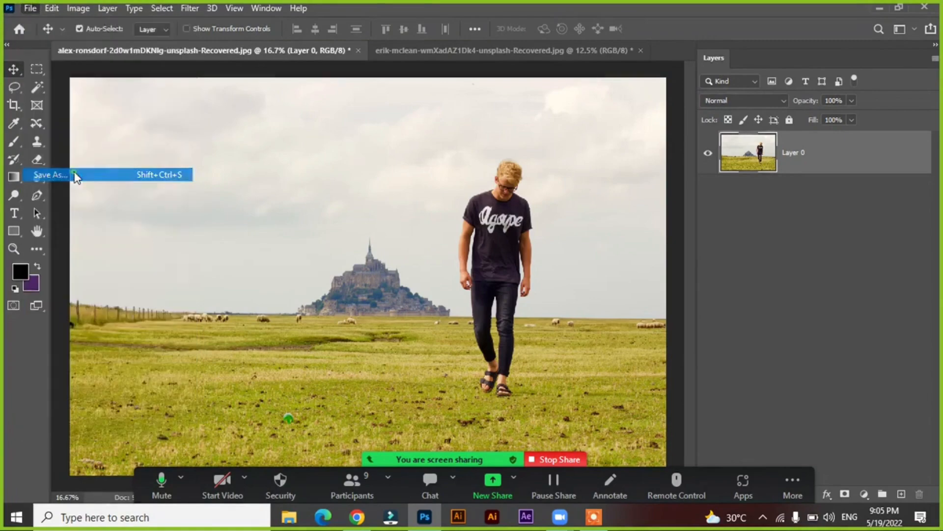
{"action": "left_click", "coordinate": [424, 347]}
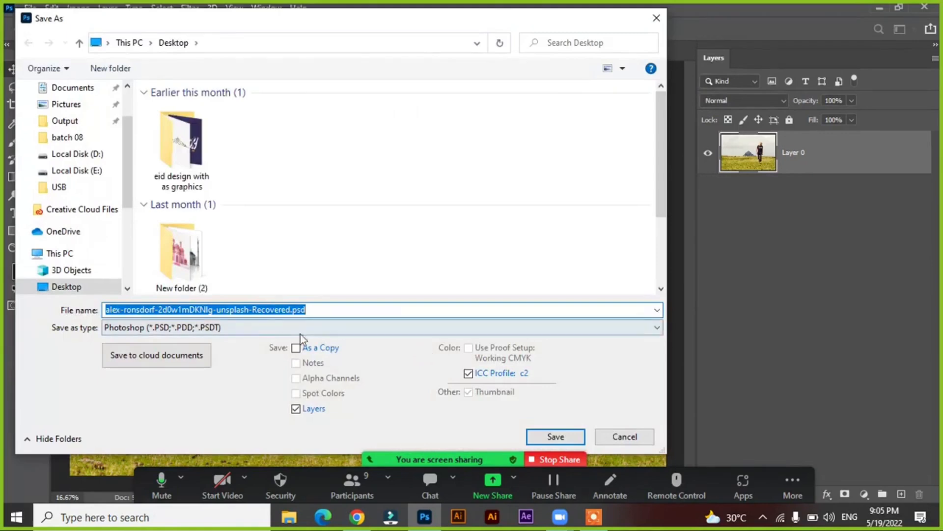
{"action": "left_click", "coordinate": [235, 325]}
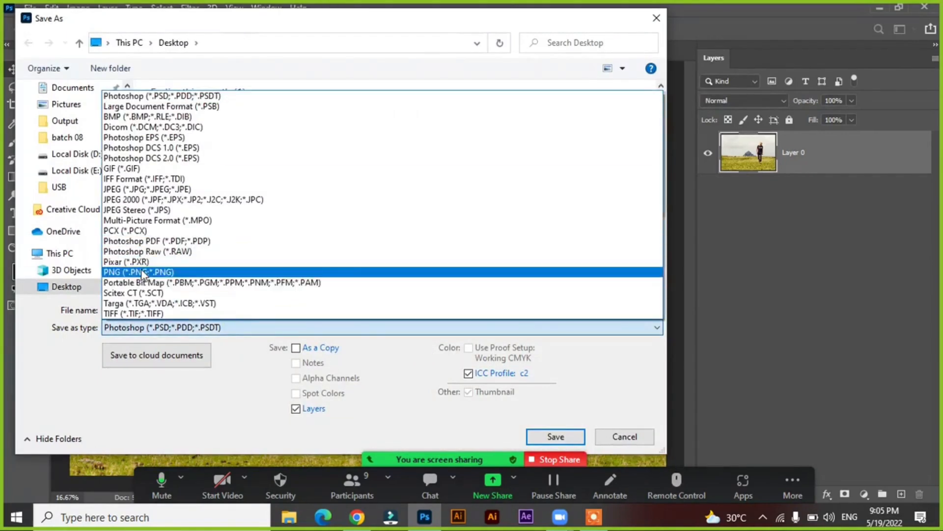
{"action": "left_click", "coordinate": [114, 272]}
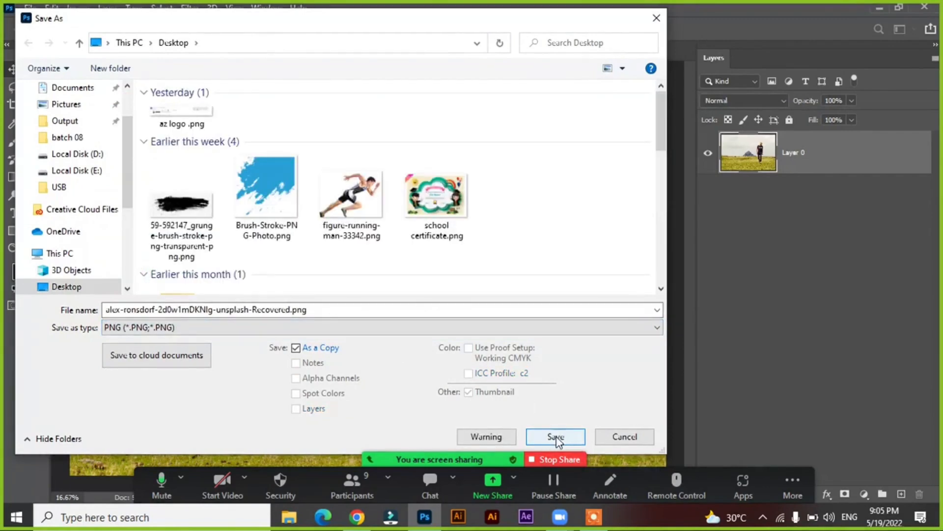
{"action": "left_click", "coordinate": [602, 434]}
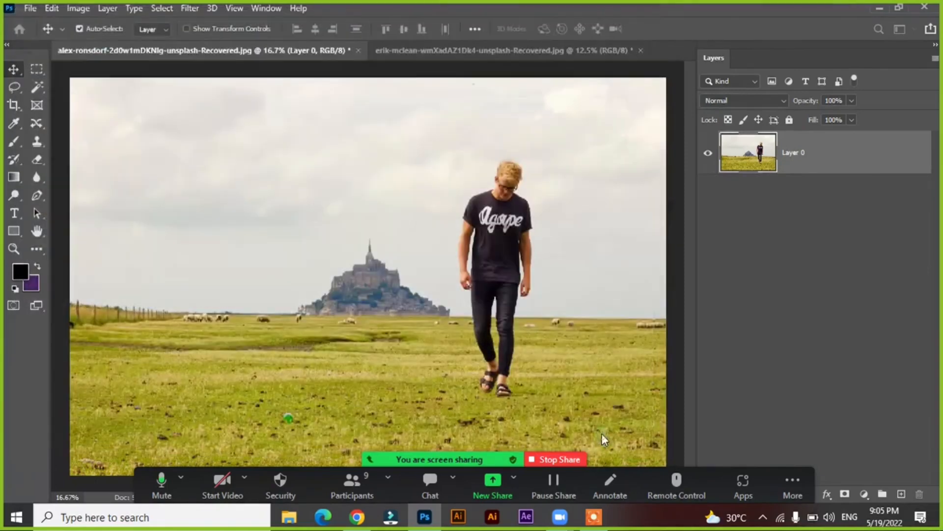
Start a Quick Export of Layer 0 as PNG and cancel it
{"action": "left_click", "coordinate": [107, 9]}
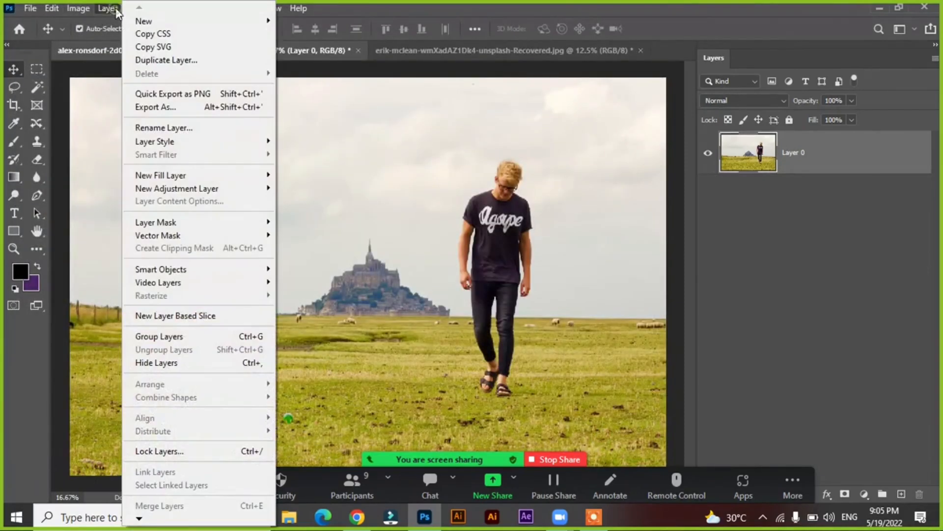
{"action": "left_click", "coordinate": [158, 94]}
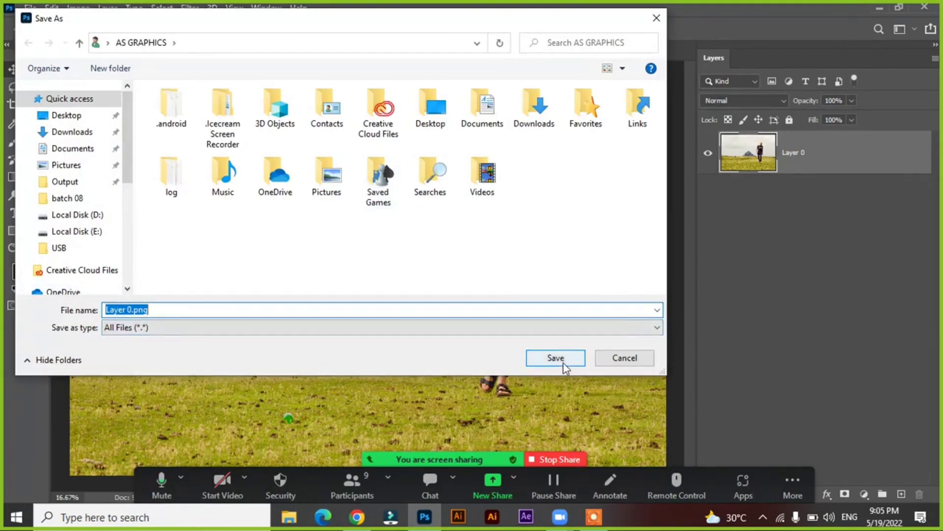
{"action": "left_click", "coordinate": [624, 357]}
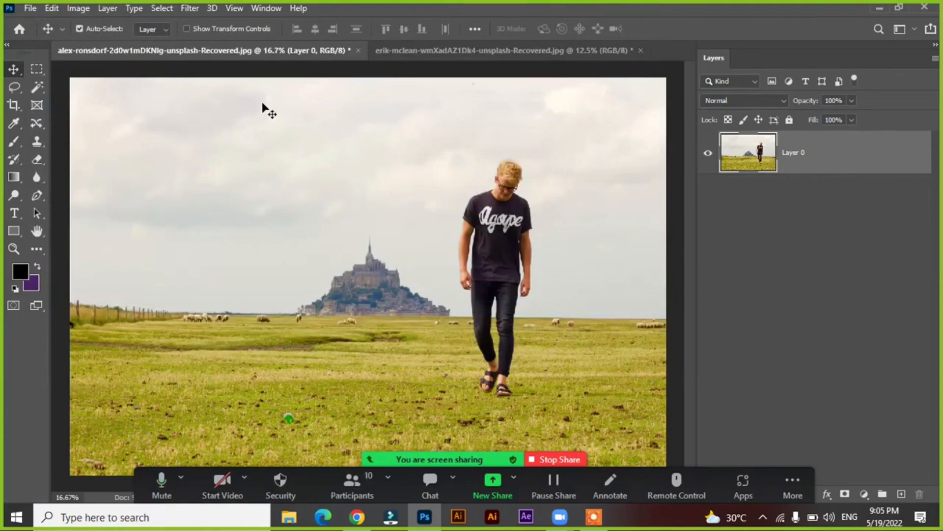
Rename Layer 0 as 1254
{"action": "left_click", "coordinate": [108, 8]}
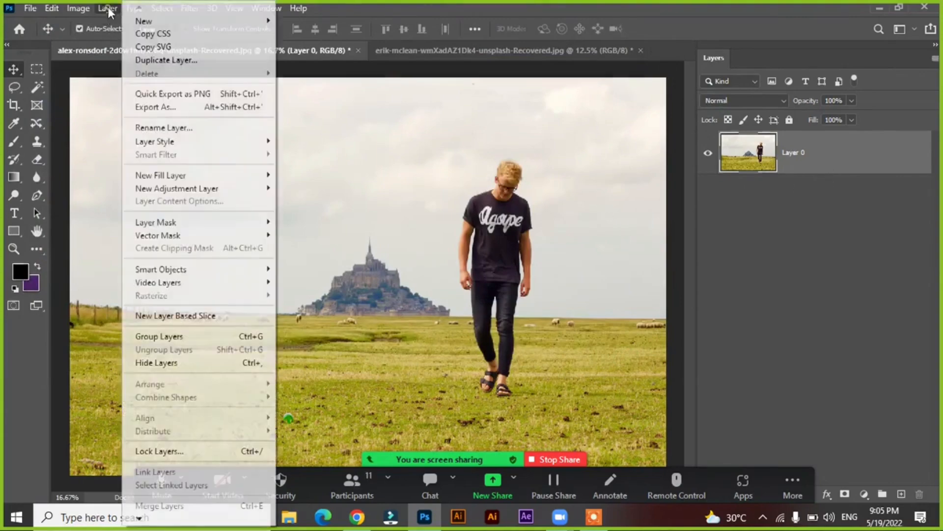
{"action": "left_click", "coordinate": [172, 129]}
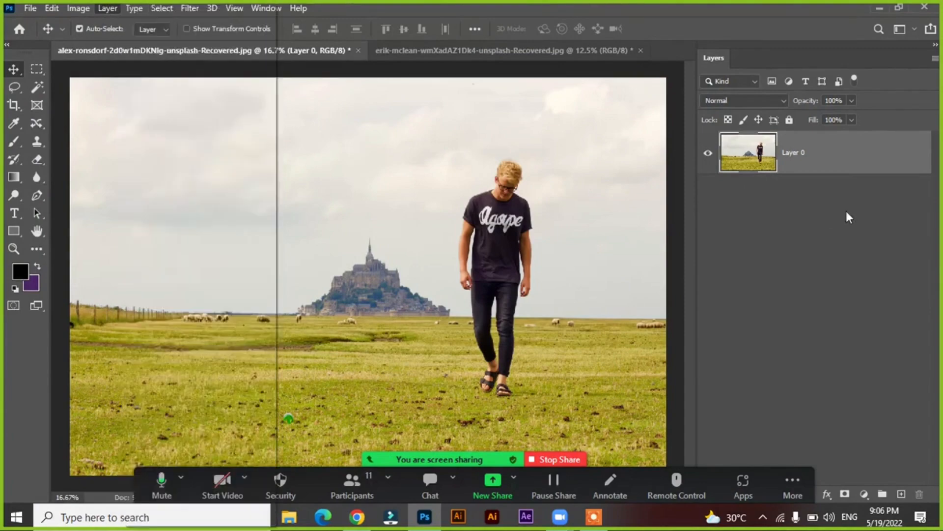
{"action": "double_click", "coordinate": [797, 153]}
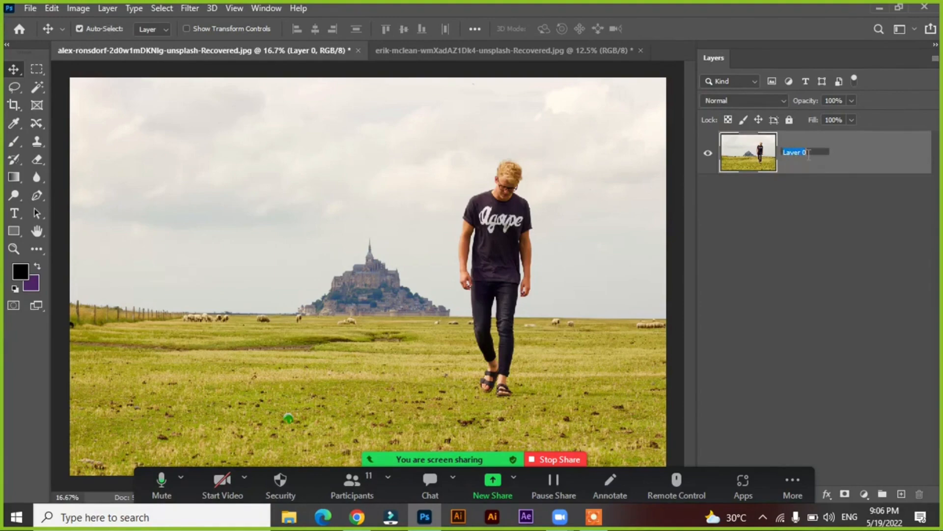
{"action": "key", "text": "BackSpace"}
{"action": "type", "text": "1254"}
{"action": "key", "text": "Return"}
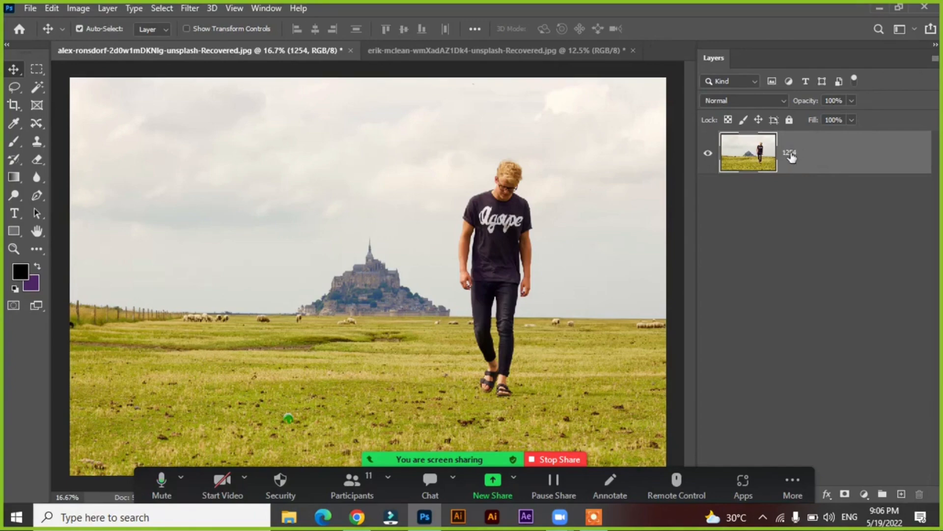
Open the 1254 layer's name for editing twice, leaving without a new name
{"action": "left_click", "coordinate": [108, 8]}
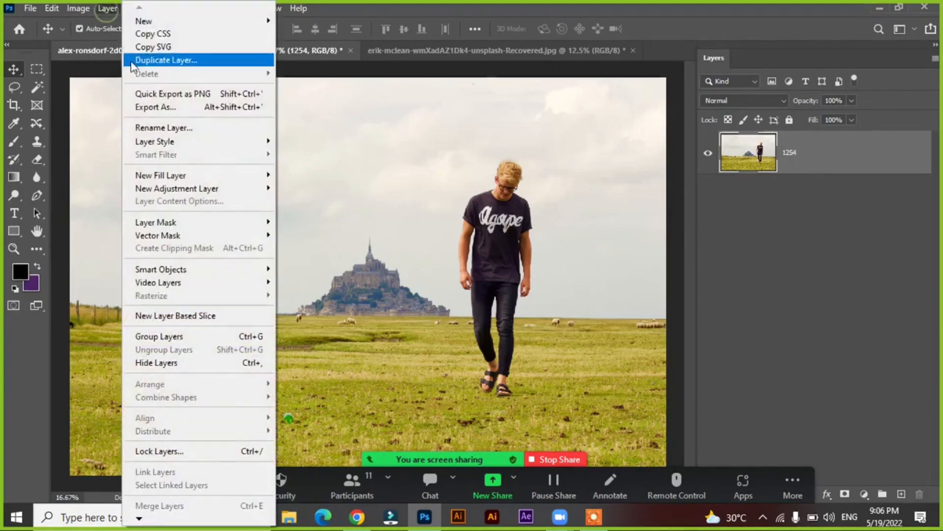
{"action": "left_click", "coordinate": [161, 129]}
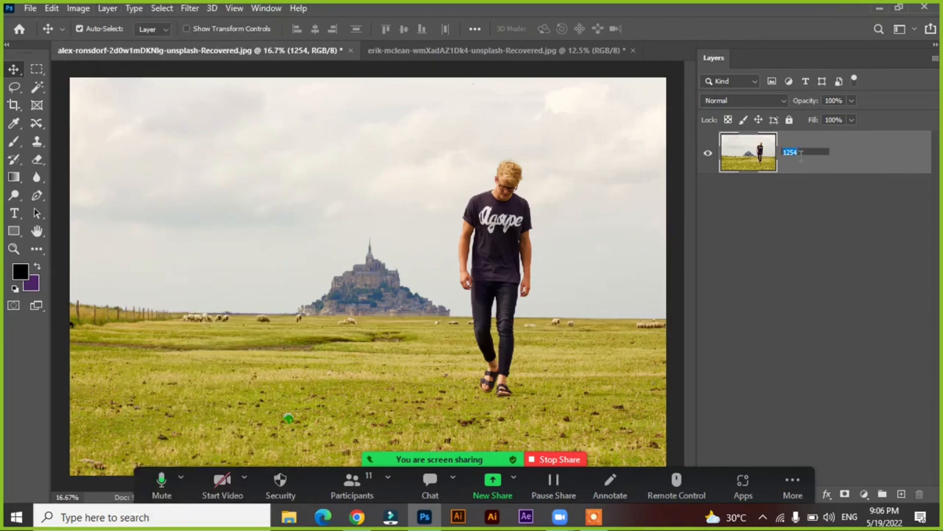
{"action": "left_click", "coordinate": [792, 189]}
{"action": "double_click", "coordinate": [794, 155]}
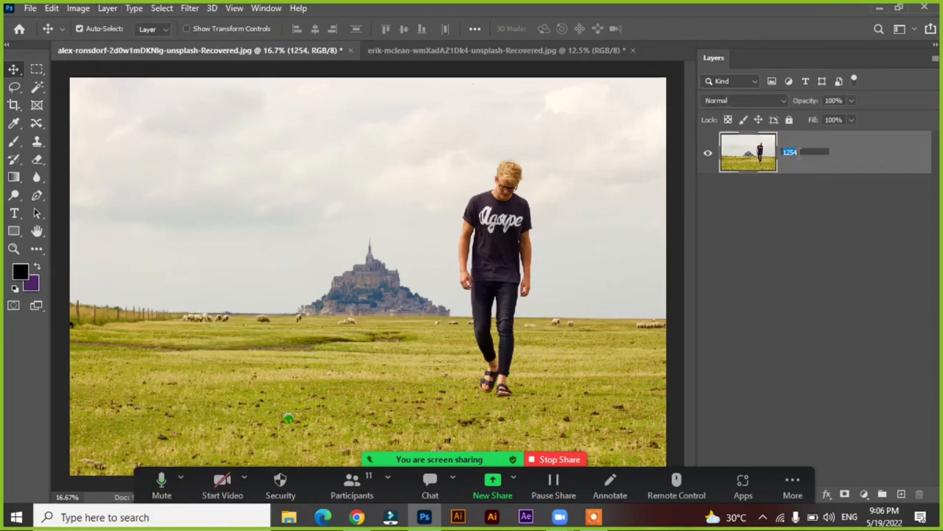
{"action": "left_click", "coordinate": [800, 215]}
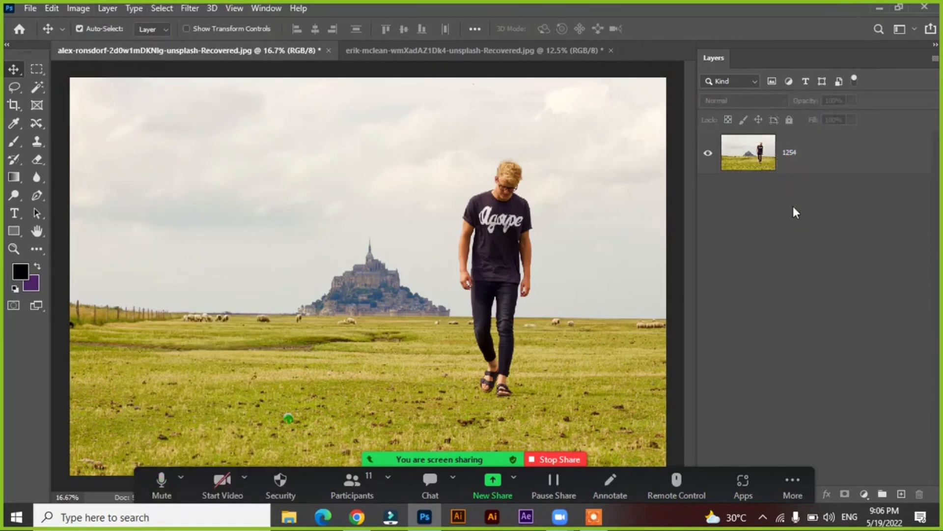
Look through the Layer Style options and reselect the 1254 layer
{"action": "left_click", "coordinate": [98, 9]}
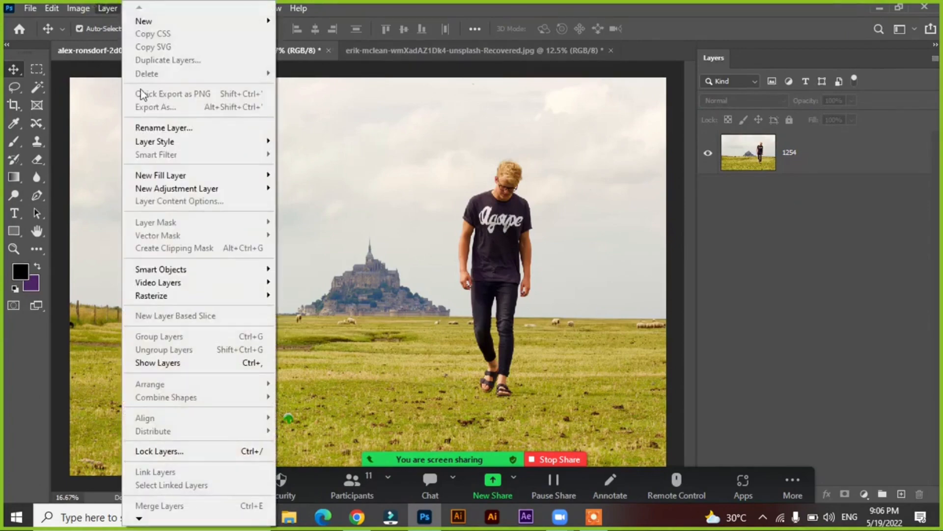
{"action": "mouse_move", "coordinate": [183, 148]}
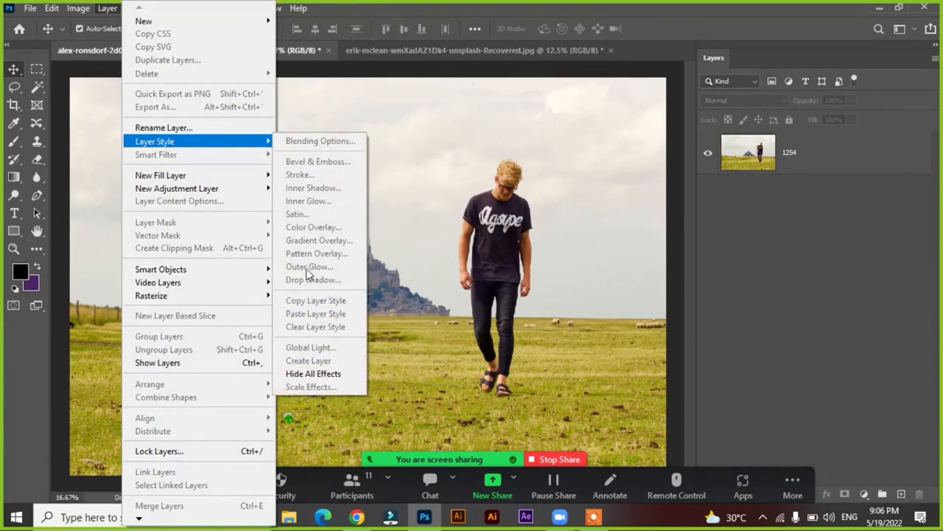
{"action": "left_click", "coordinate": [775, 237]}
{"action": "left_click", "coordinate": [805, 156]}
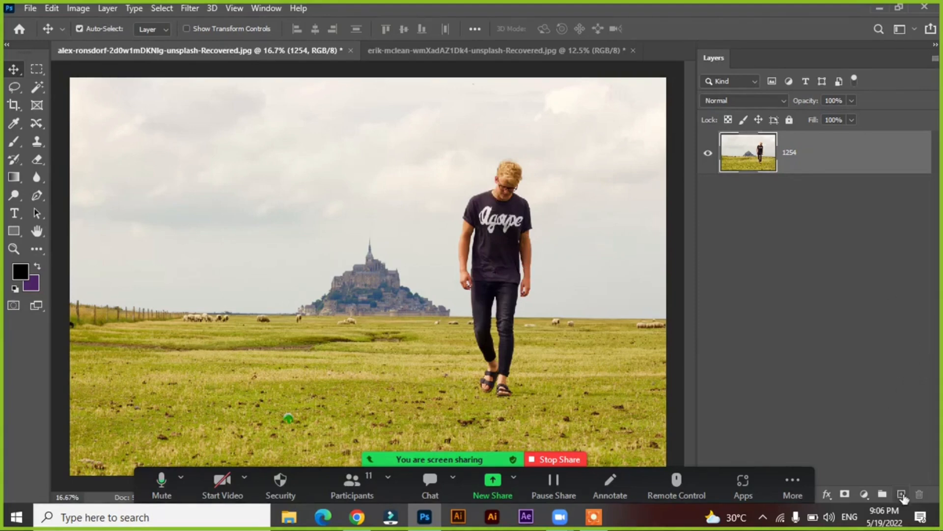
Add a Solid Color fill layer in light purple #f1ccff above the 1254 layer and lock the fill layer completely
{"action": "left_click", "coordinate": [865, 495]}
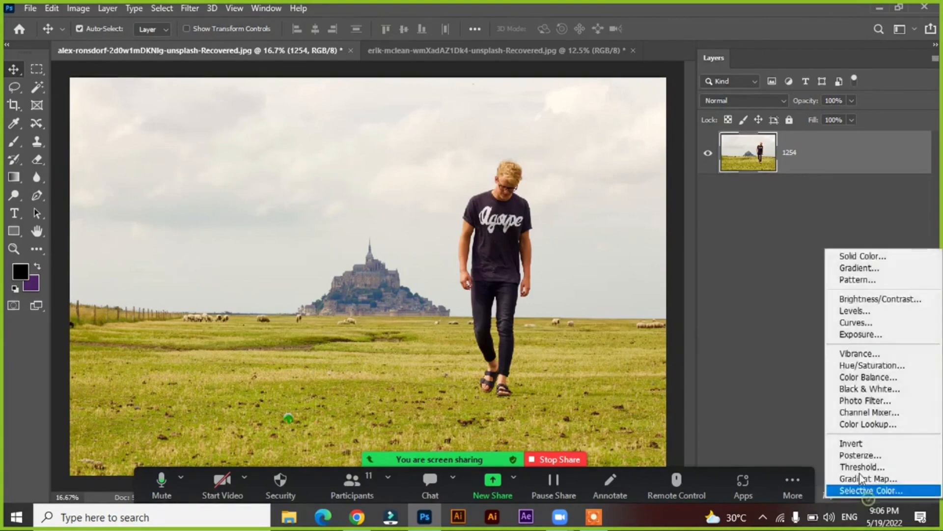
{"action": "left_click", "coordinate": [843, 252]}
{"action": "mouse_move", "coordinate": [552, 219]}
{"action": "left_mouse_down"}
{"action": "mouse_move", "coordinate": [568, 196]}
{"action": "mouse_move", "coordinate": [598, 190]}
{"action": "mouse_move", "coordinate": [522, 176]}
{"action": "left_mouse_up"}
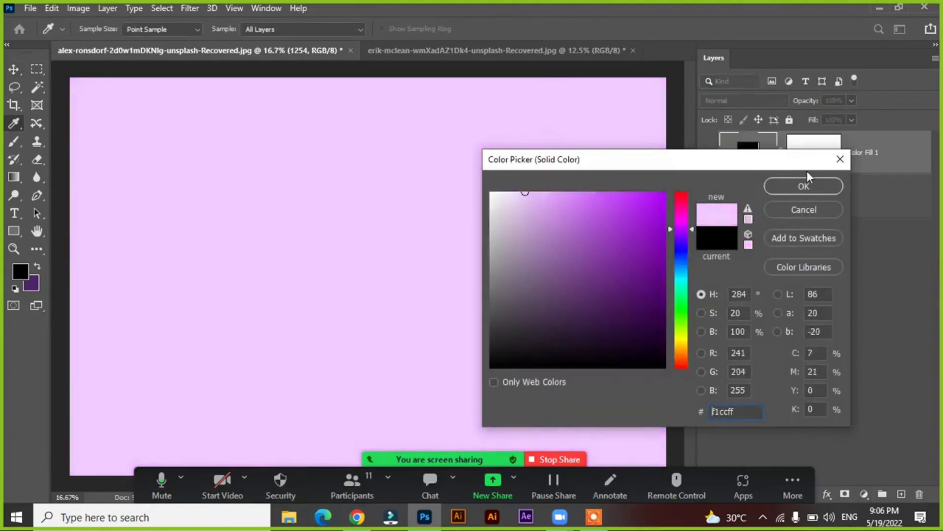
{"action": "left_click", "coordinate": [804, 186]}
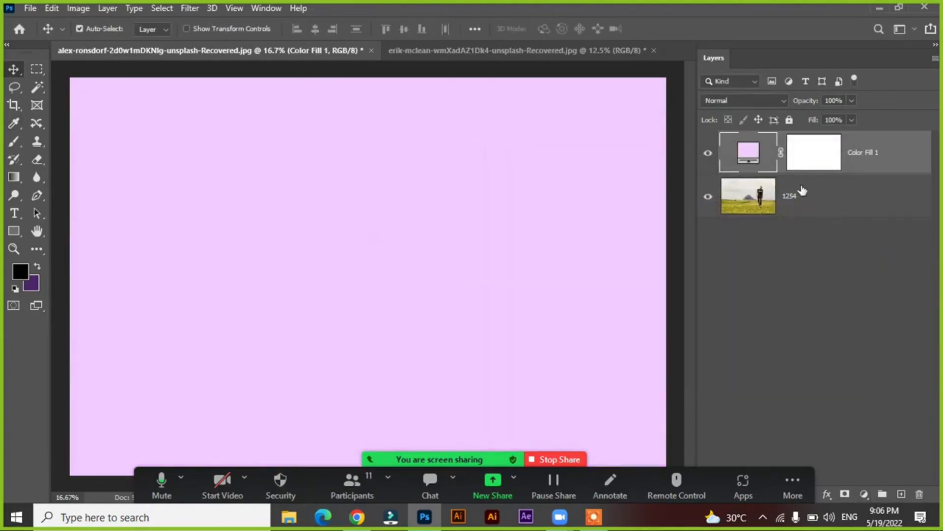
{"action": "left_click", "coordinate": [790, 119]}
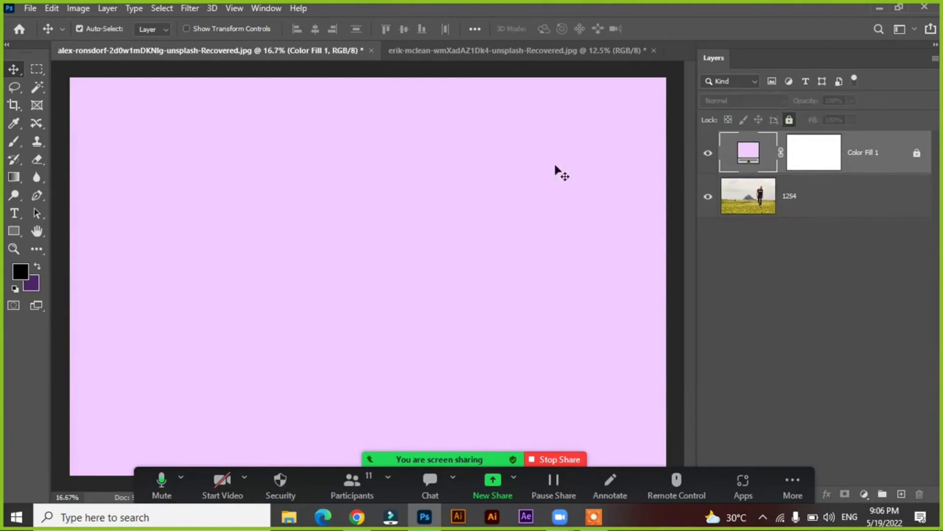
Try to move the locked color fill on the canvas, shifting the 1254 photo layer downward beneath it
{"action": "left_click", "coordinate": [487, 180]}
{"action": "left_click_drag", "start_coordinate": [309, 211], "coordinate": [382, 278]}
{"action": "left_click_drag", "start_coordinate": [455, 276], "coordinate": [560, 301]}
{"action": "left_click_drag", "start_coordinate": [470, 177], "coordinate": [336, 255]}
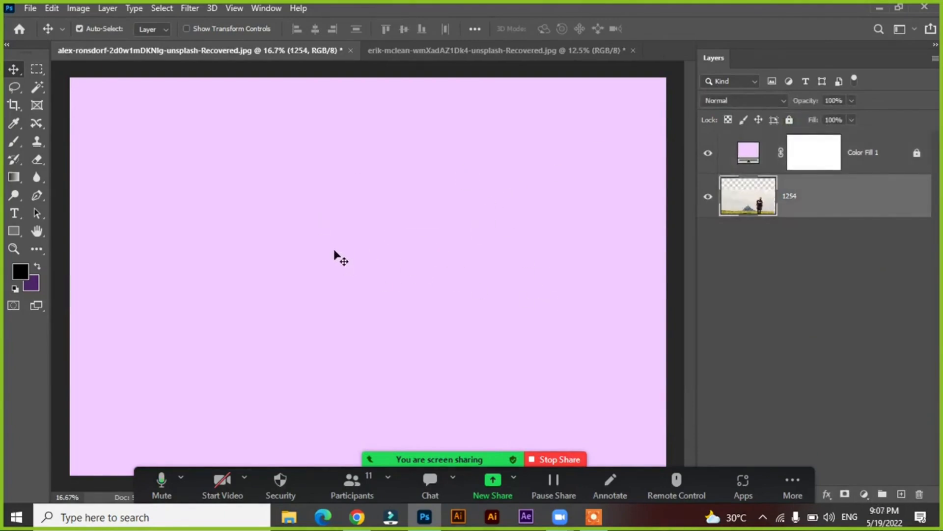
Hide the 1254 layer and try again to move the locked color fill around the canvas
{"action": "left_click", "coordinate": [706, 199]}
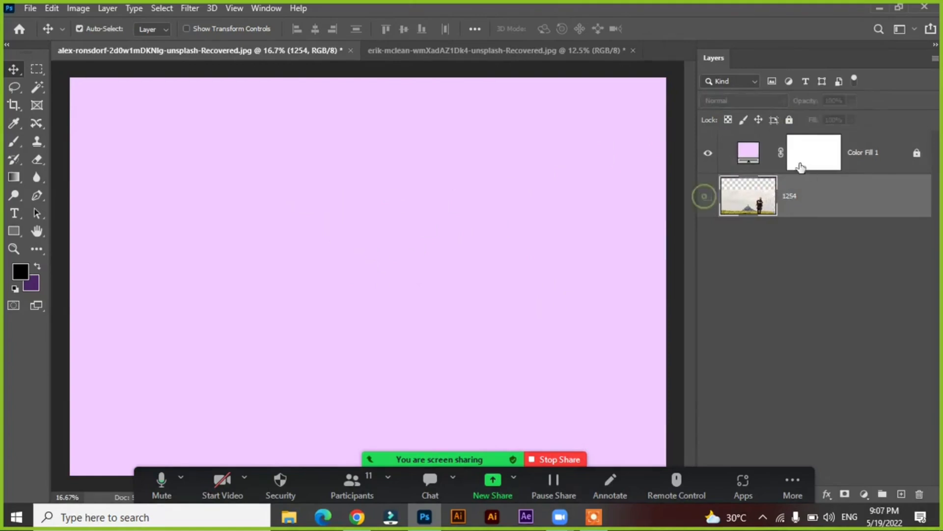
{"action": "left_click", "coordinate": [803, 164]}
{"action": "left_click_drag", "start_coordinate": [436, 178], "coordinate": [314, 320]}
{"action": "left_click_drag", "start_coordinate": [355, 239], "coordinate": [575, 256]}
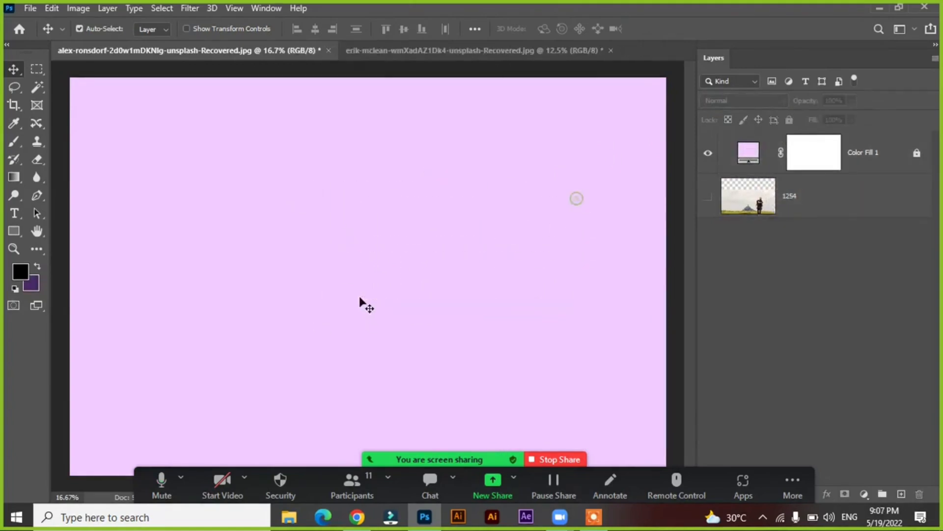
Draw a square shape about 1386 px on each side in the left half of the canvas with the Rectangle tool
{"action": "left_click", "coordinate": [17, 236]}
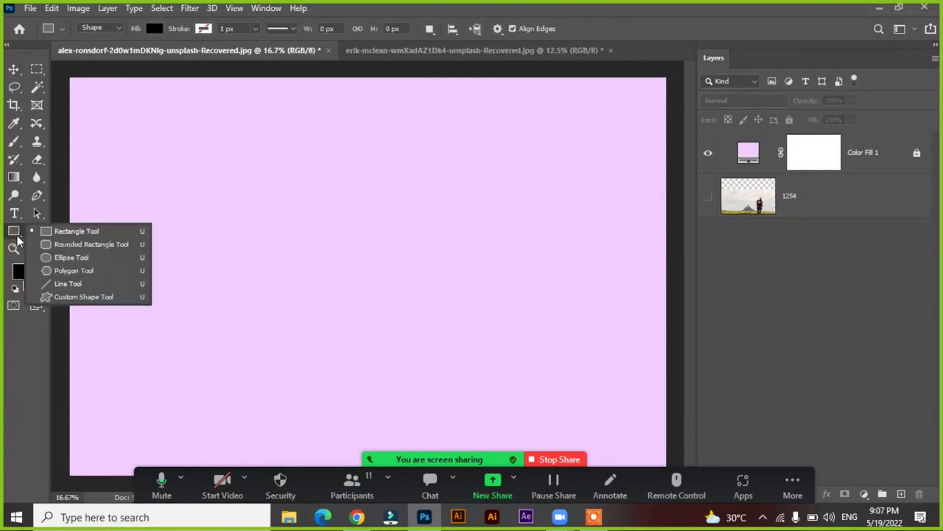
{"action": "left_click", "coordinate": [55, 232]}
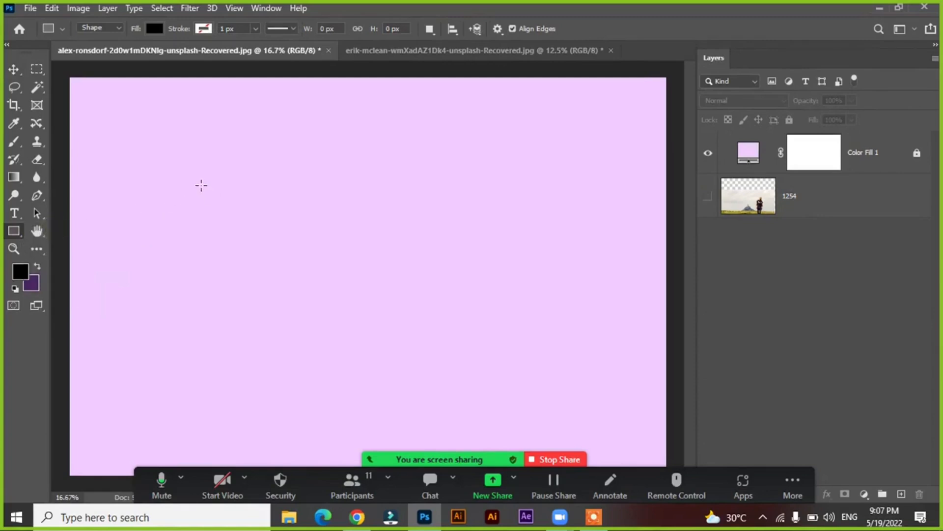
{"action": "left_click_drag", "start_coordinate": [196, 179], "coordinate": [356, 382]}
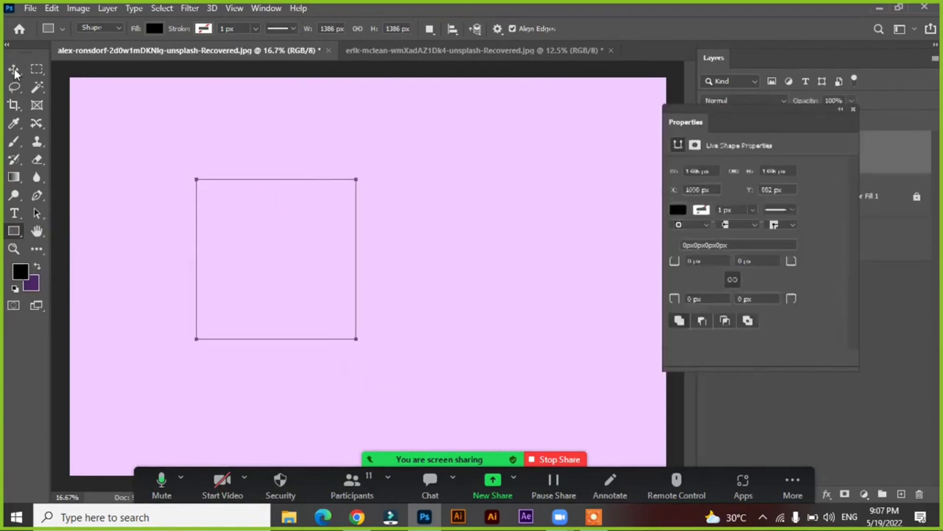
{"action": "key", "text": "v"}
Fill the square with the recently used pink color and move it slightly up and to the left
{"action": "left_click", "coordinate": [683, 208]}
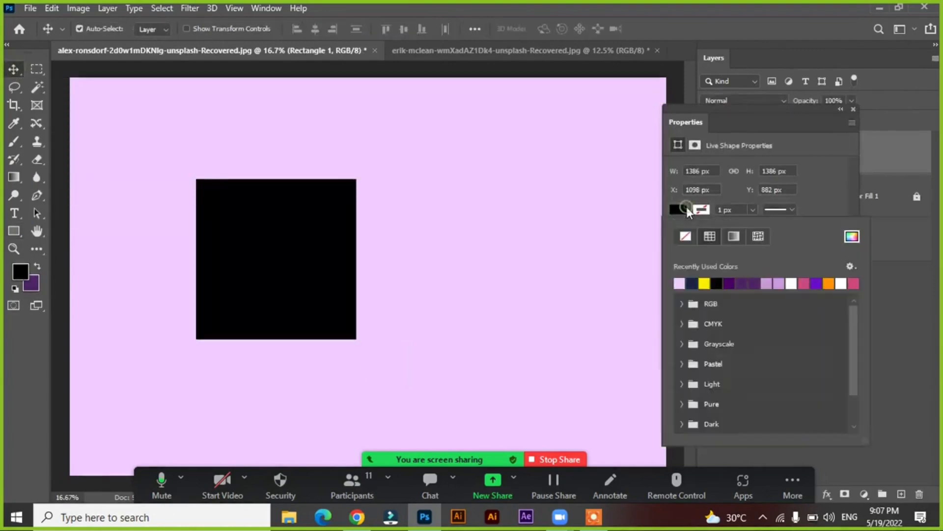
{"action": "left_click", "coordinate": [805, 283]}
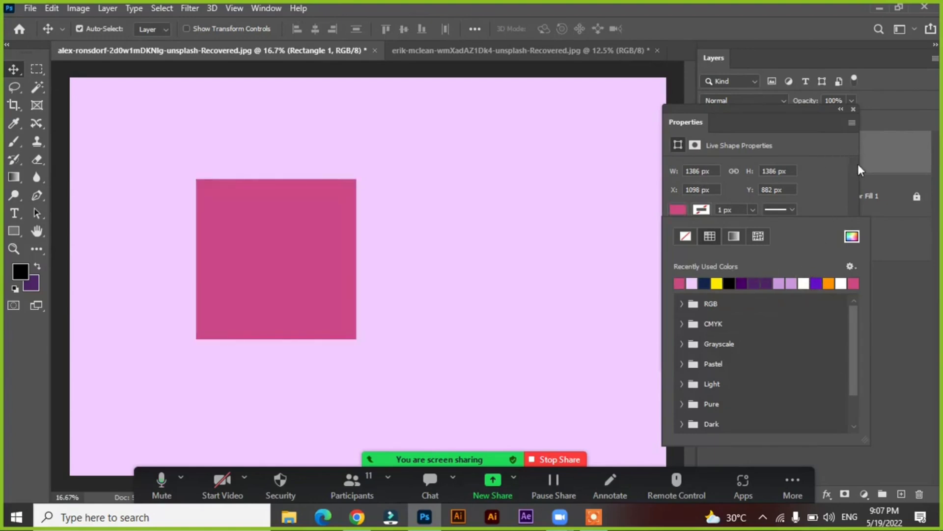
{"action": "left_click", "coordinate": [836, 152]}
{"action": "left_click", "coordinate": [854, 109]}
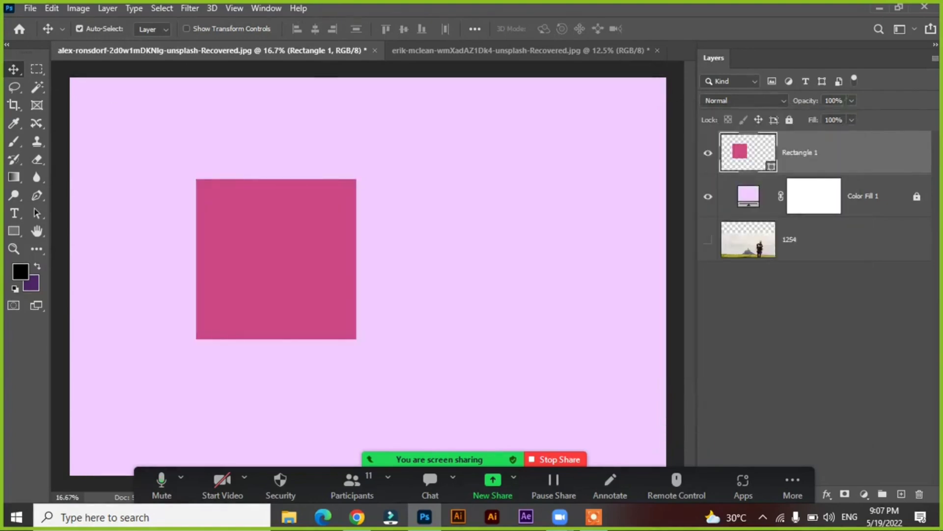
{"action": "left_click_drag", "start_coordinate": [264, 265], "coordinate": [245, 251]}
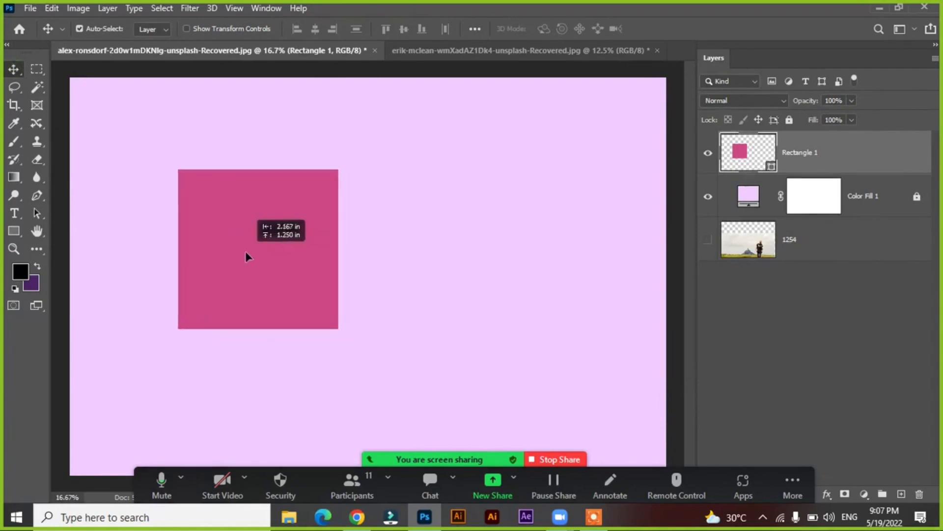
Look through the Layer Style commands available for the Rectangle 1 layer, from Blending Options to Drop Shadow
{"action": "left_click", "coordinate": [118, 9]}
{"action": "mouse_move", "coordinate": [160, 143]}
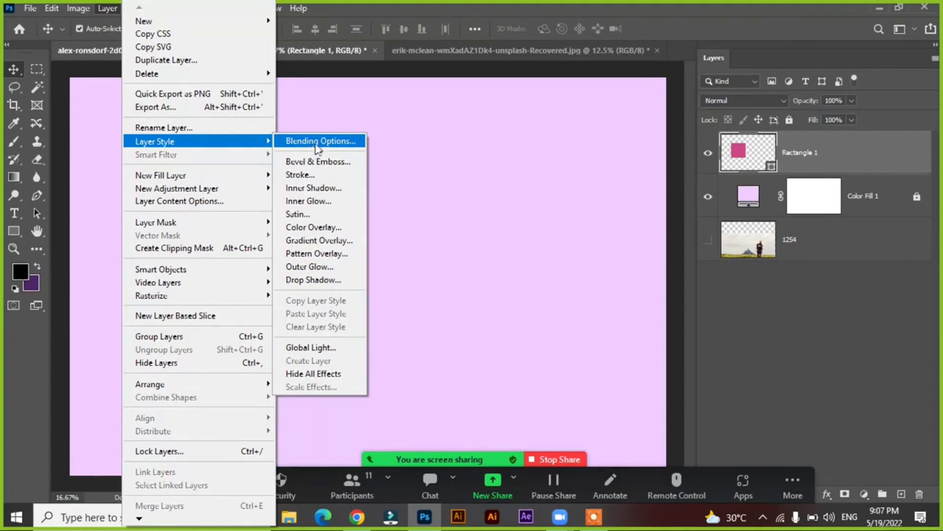
{"action": "left_click", "coordinate": [839, 154]}
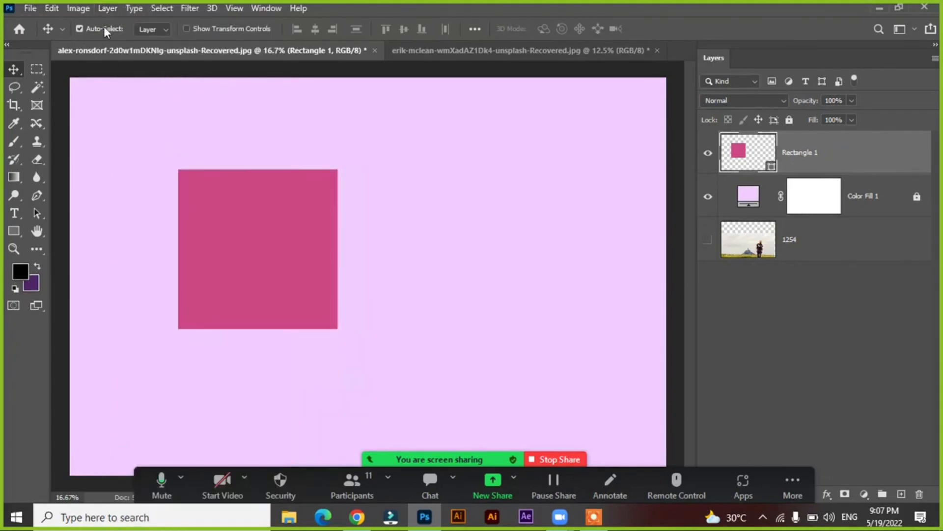
{"action": "left_click", "coordinate": [108, 8]}
{"action": "mouse_move", "coordinate": [244, 146]}
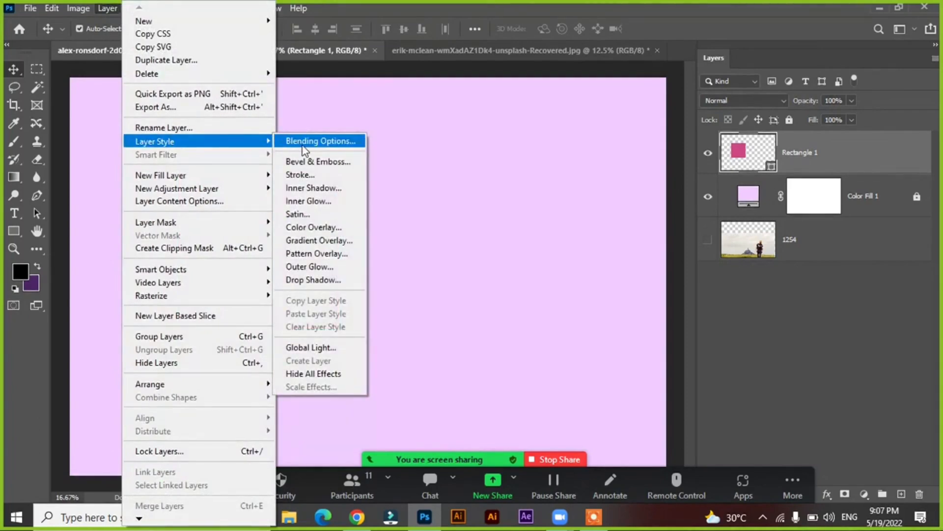
{"action": "left_click", "coordinate": [877, 157]}
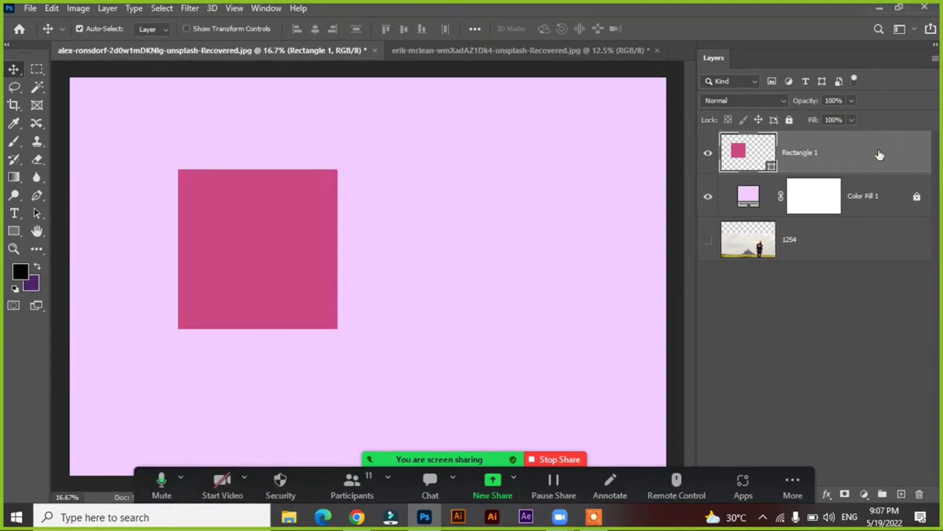
Open the Layer Style settings for Rectangle 1 and try several presets from the Natural style group on the square
{"action": "double_click", "coordinate": [880, 155]}
{"action": "left_click_drag", "start_coordinate": [559, 104], "coordinate": [421, 107]}
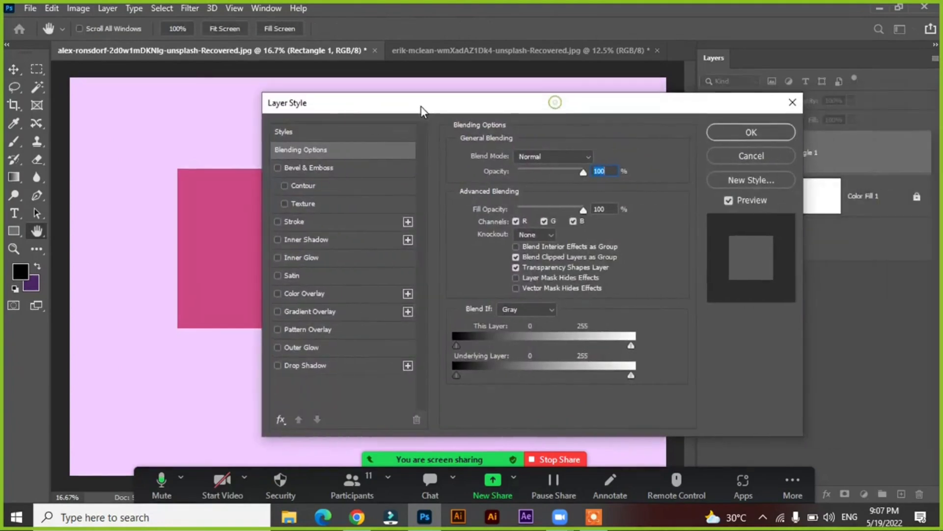
{"action": "left_click_drag", "start_coordinate": [350, 115], "coordinate": [502, 106]}
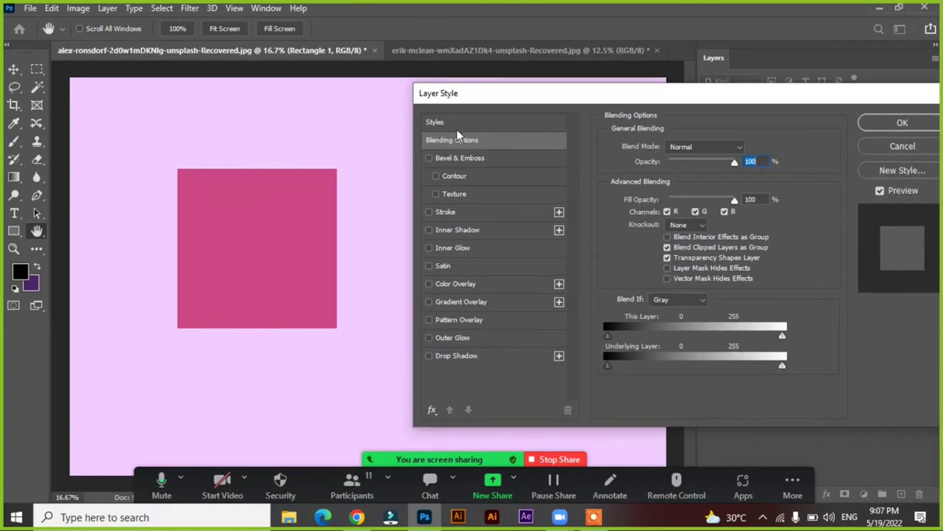
{"action": "left_click", "coordinate": [445, 122]}
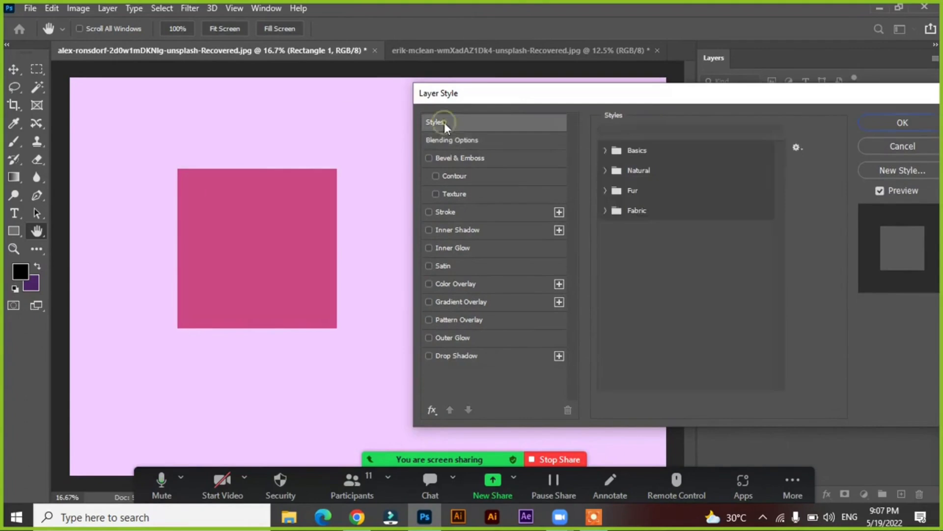
{"action": "left_click", "coordinate": [605, 150]}
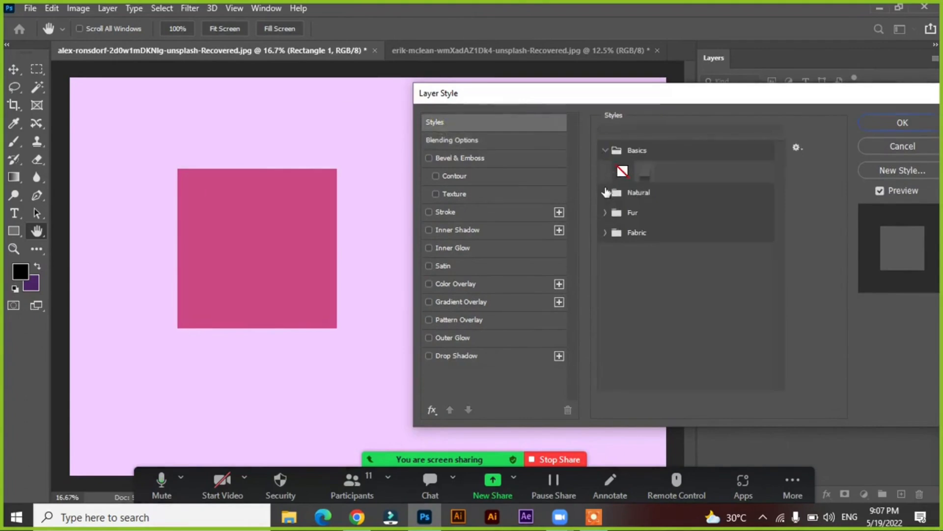
{"action": "left_click", "coordinate": [605, 190]}
{"action": "left_click", "coordinate": [644, 212]}
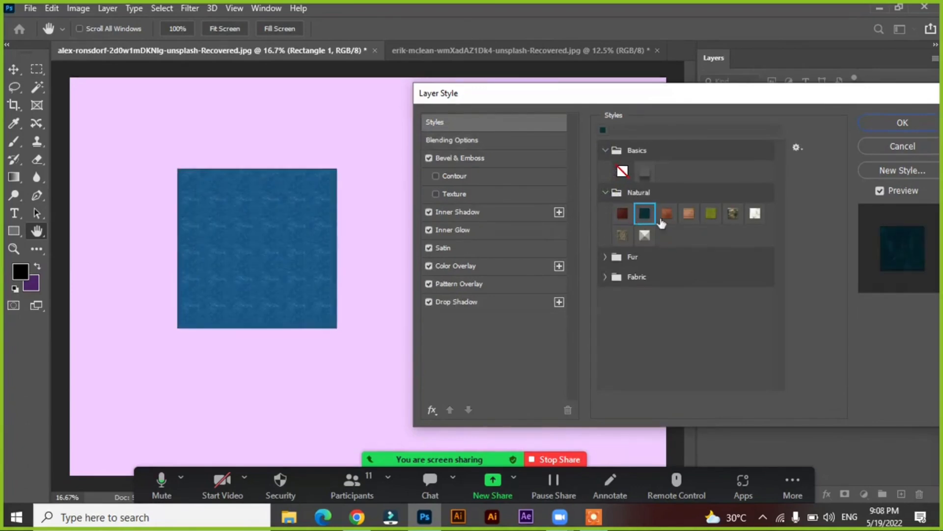
{"action": "left_click", "coordinate": [670, 213]}
{"action": "left_click", "coordinate": [689, 214]}
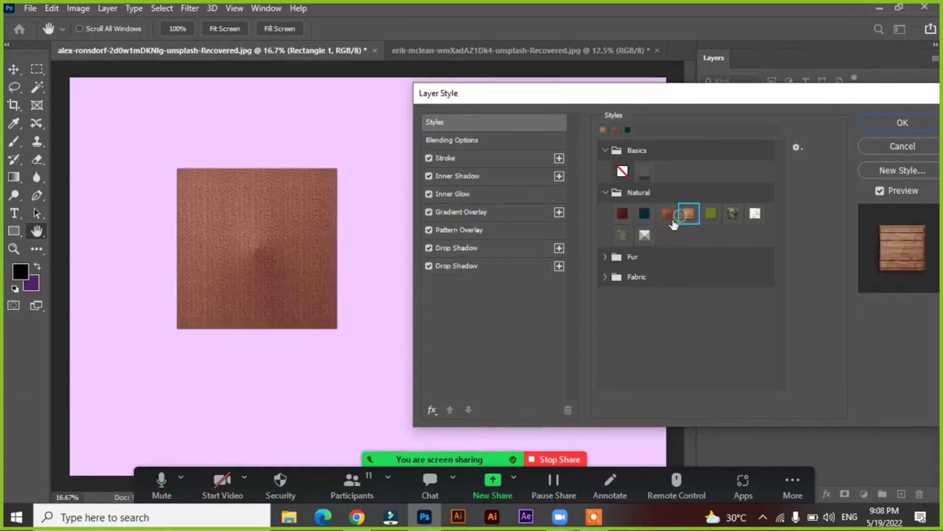
{"action": "left_click", "coordinate": [628, 237]}
{"action": "left_click", "coordinate": [644, 237]}
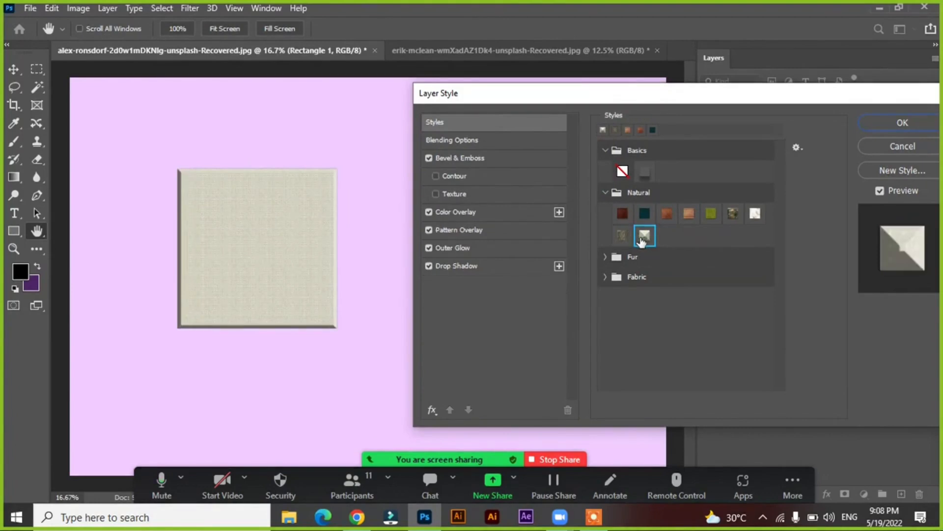
Try the light fur, zebra and leopard presets from the Fur style group on the square
{"action": "left_click", "coordinate": [605, 256]}
{"action": "left_click", "coordinate": [644, 278]}
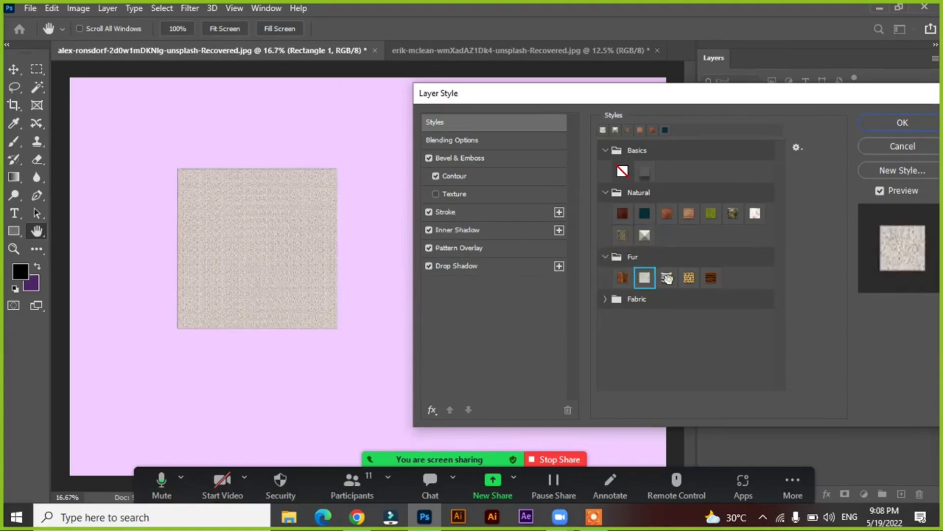
{"action": "left_click", "coordinate": [666, 278]}
{"action": "left_click", "coordinate": [689, 277]}
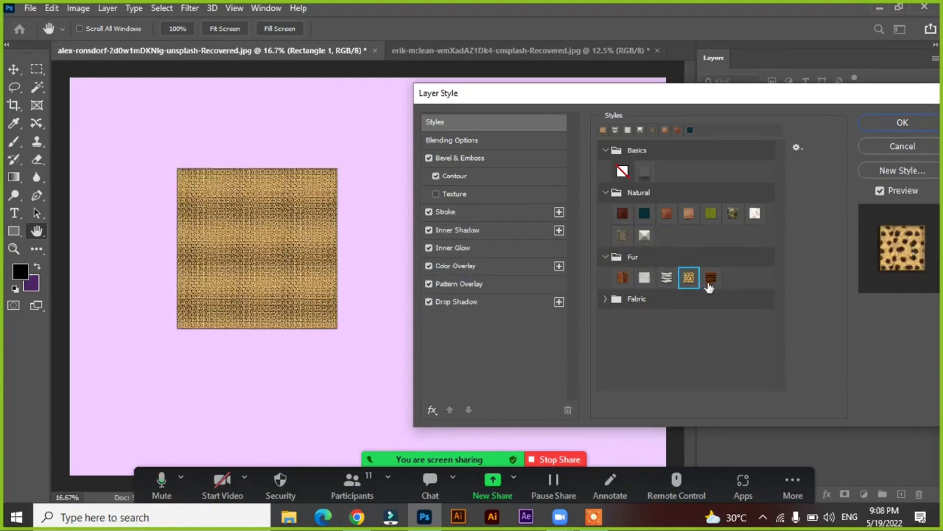
Try the yellow, dark gray and light gray presets from the Fabric style group on the square
{"action": "left_click", "coordinate": [608, 299]}
{"action": "left_click", "coordinate": [644, 319]}
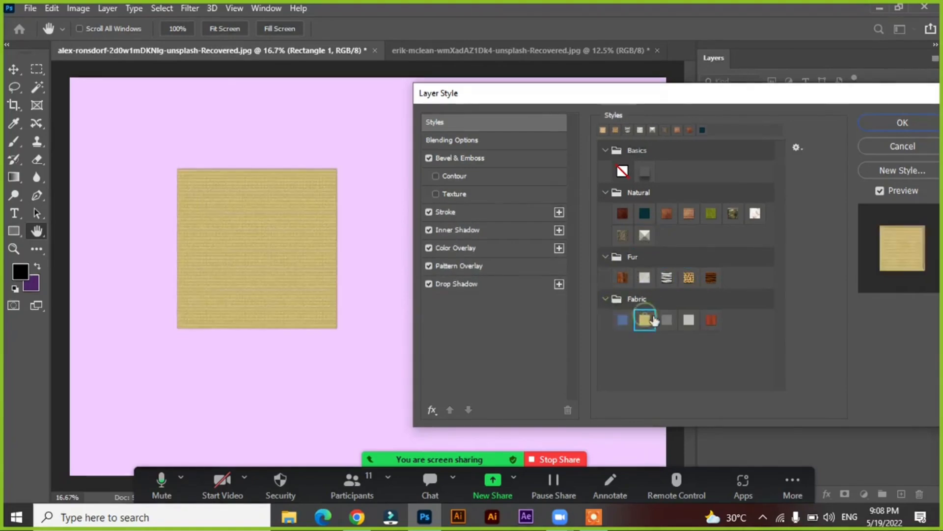
{"action": "left_click", "coordinate": [666, 319]}
{"action": "left_click", "coordinate": [689, 319]}
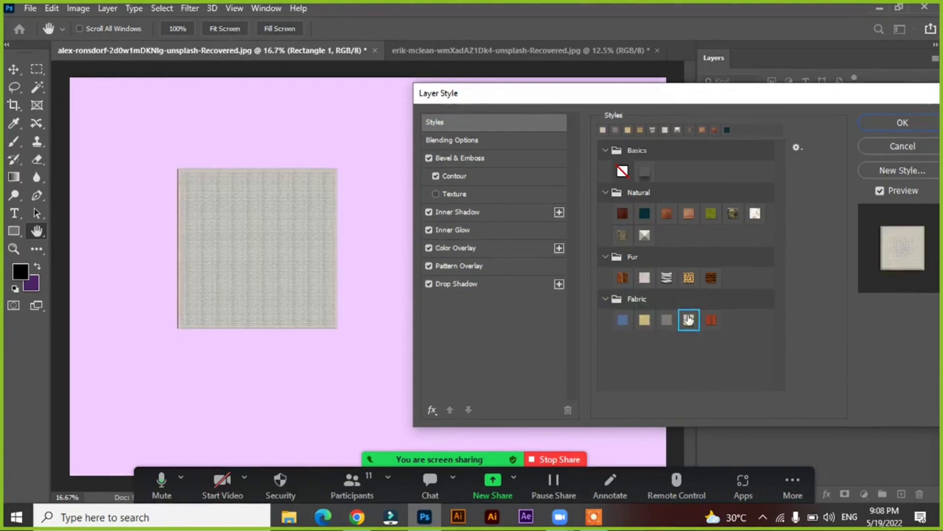
Check the square's Blending Options, return to the Styles presets and discard all layer style changes
{"action": "left_click", "coordinate": [604, 150]}
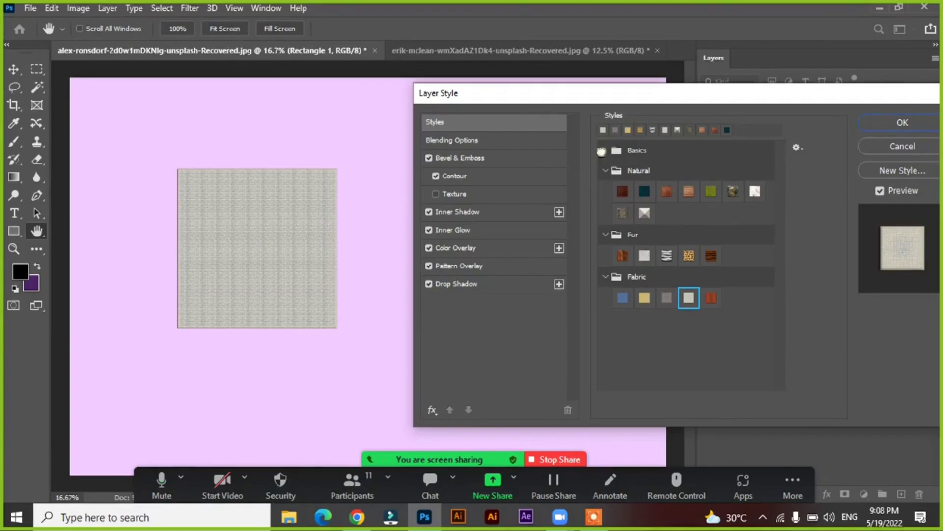
{"action": "left_click", "coordinate": [444, 139]}
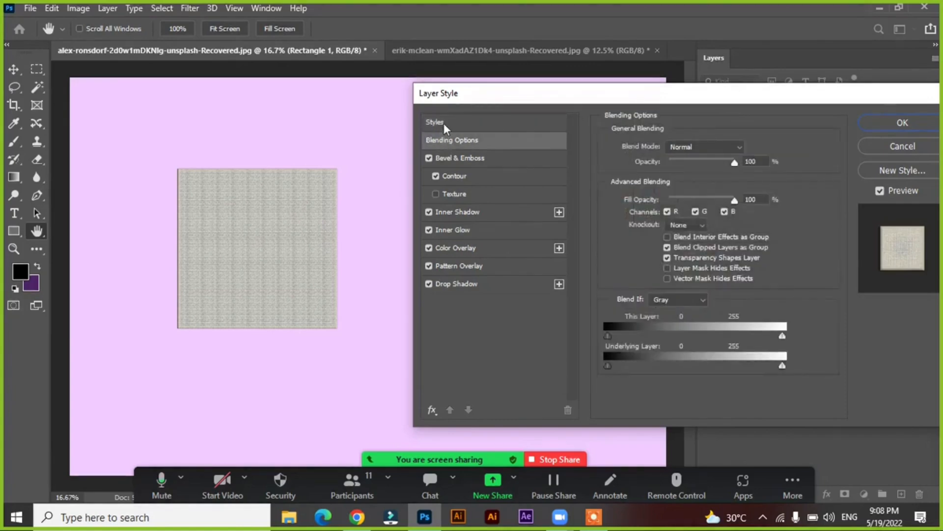
{"action": "left_click", "coordinate": [447, 123]}
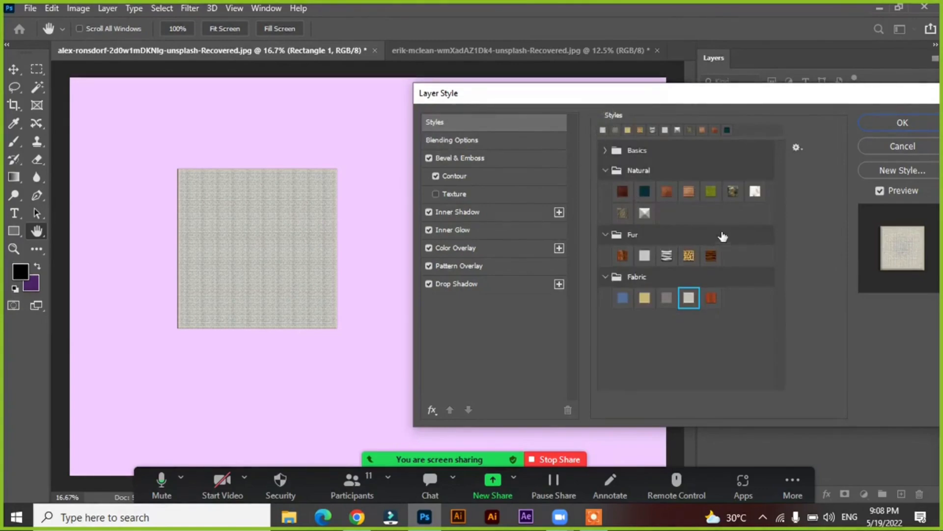
{"action": "left_click", "coordinate": [871, 149]}
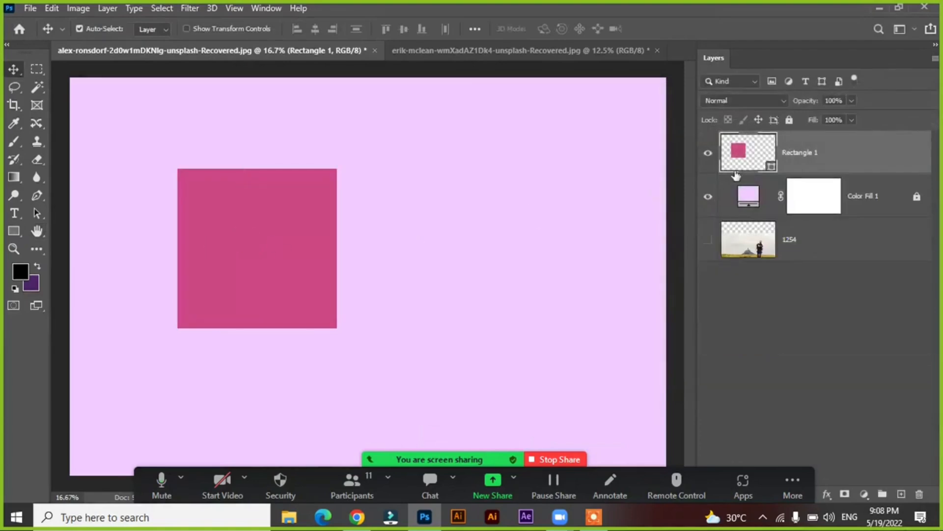
{"action": "double_click", "coordinate": [842, 157]}
{"action": "left_click_drag", "start_coordinate": [465, 96], "coordinate": [403, 96]}
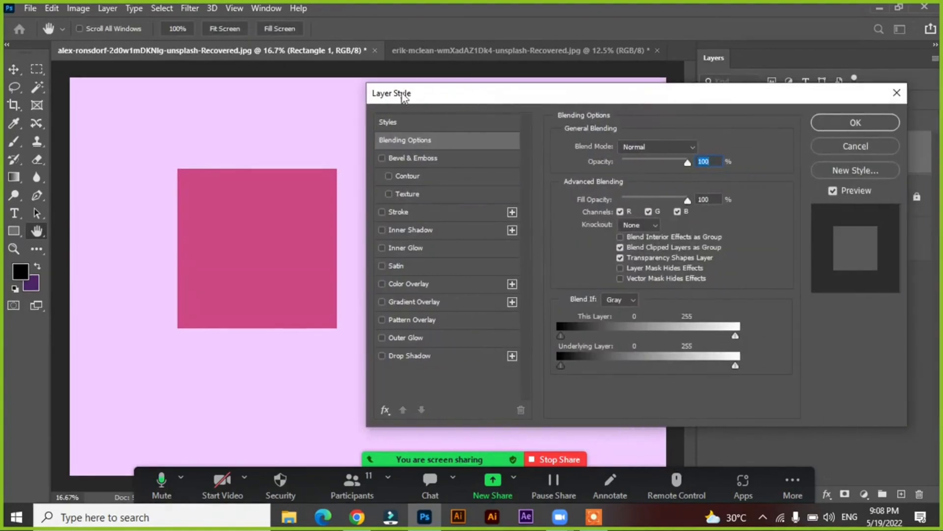
{"action": "left_click", "coordinate": [828, 145]}
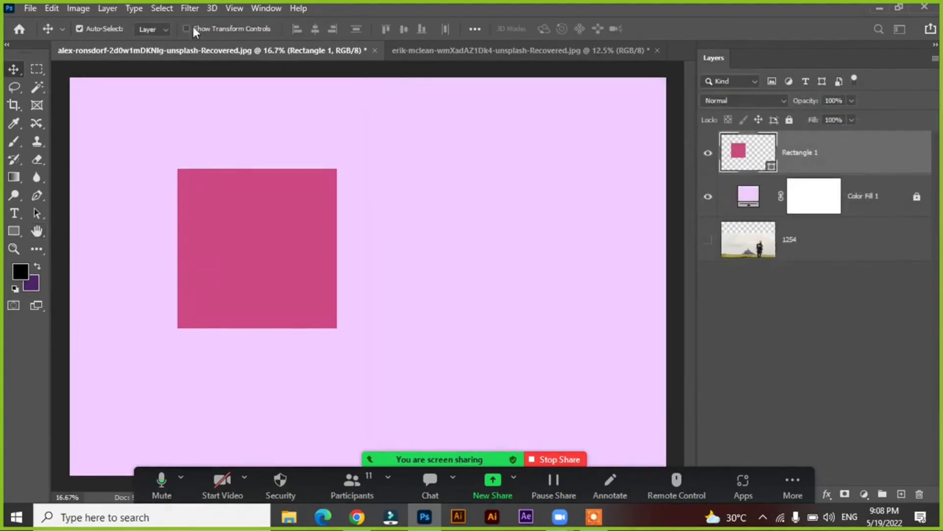
Open the Blending Options of the Rectangle 1 layer and place the dialog beside the square
{"action": "left_click", "coordinate": [108, 9]}
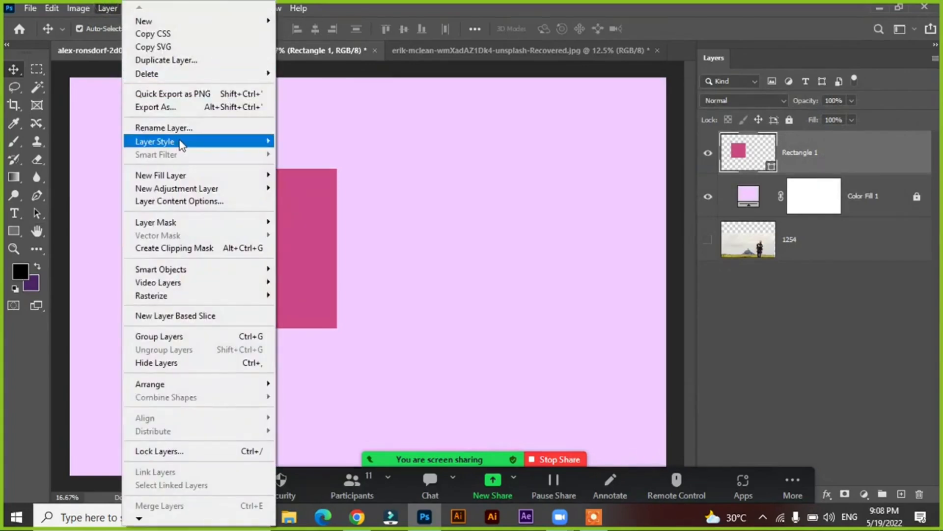
{"action": "mouse_move", "coordinate": [181, 142]}
{"action": "left_click", "coordinate": [303, 141]}
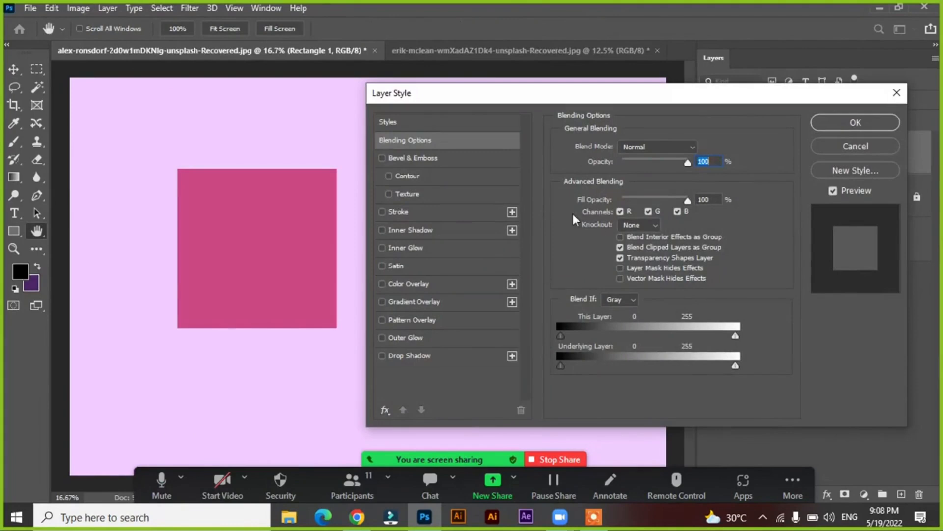
{"action": "left_click_drag", "start_coordinate": [453, 94], "coordinate": [460, 89]}
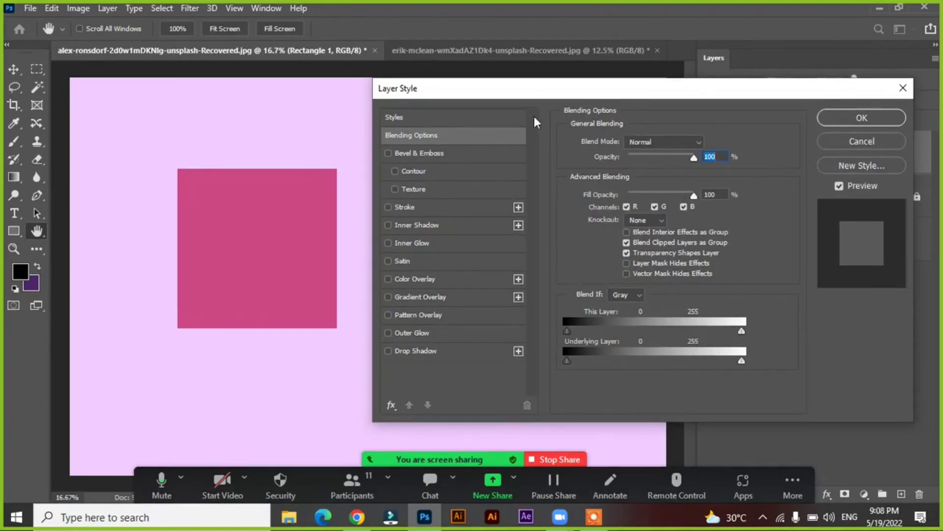
{"action": "left_click_drag", "start_coordinate": [537, 92], "coordinate": [532, 98]}
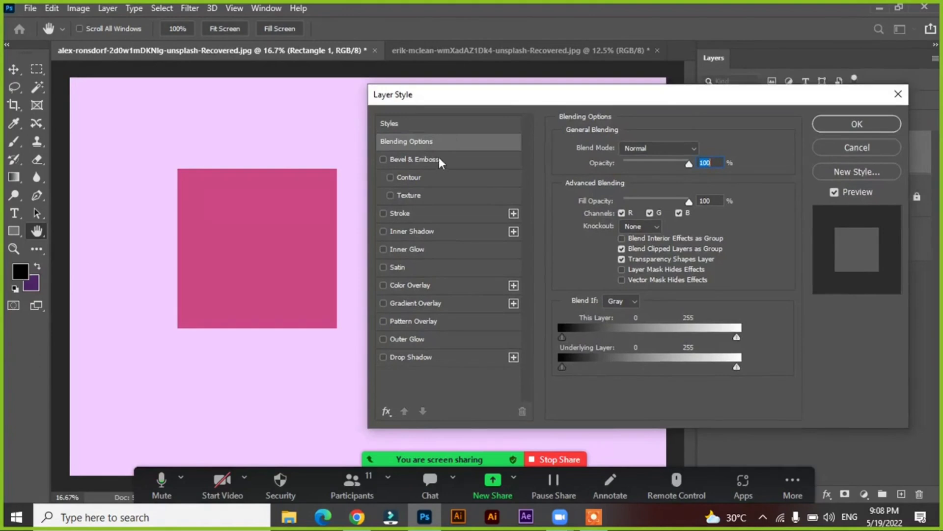
{"action": "left_click", "coordinate": [432, 145]}
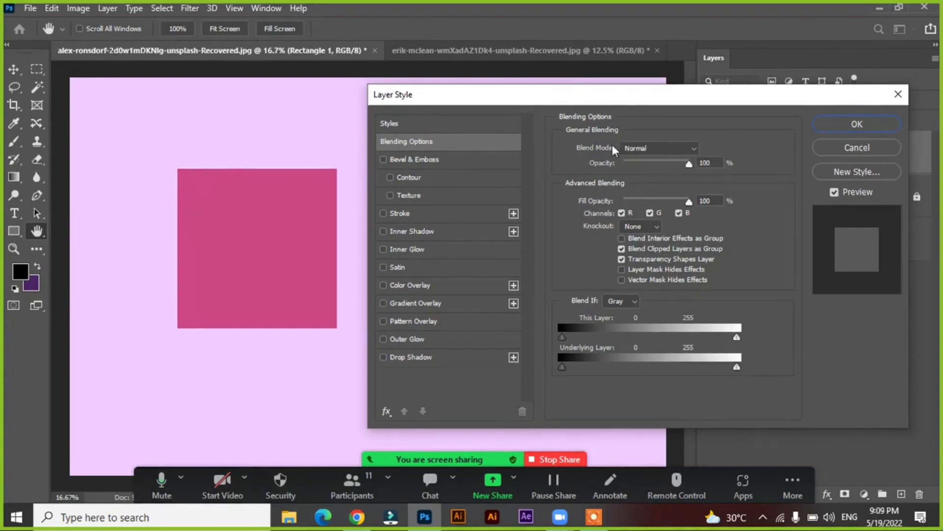
Preview blend modes on the square while keeping Normal, and try 0% layer opacity before restoring it to 100%
{"action": "left_click", "coordinate": [671, 147]}
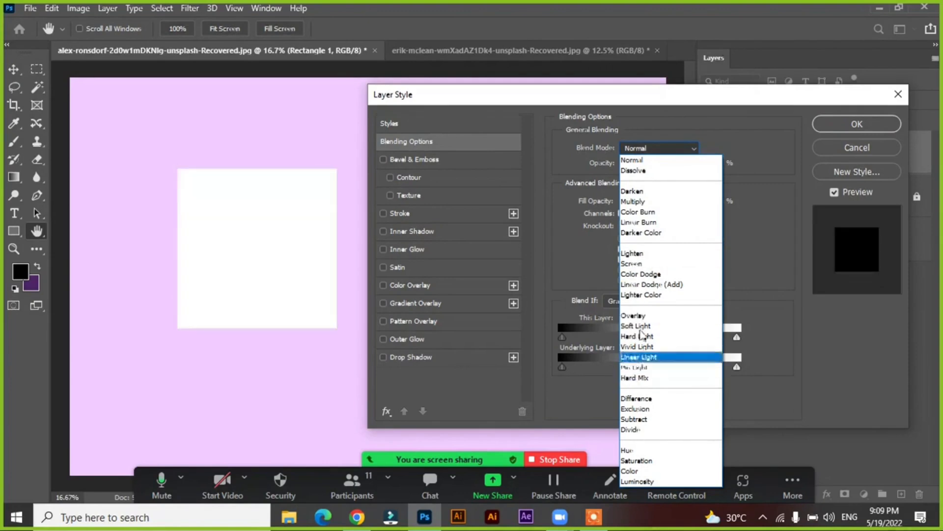
{"action": "left_click", "coordinate": [638, 160]}
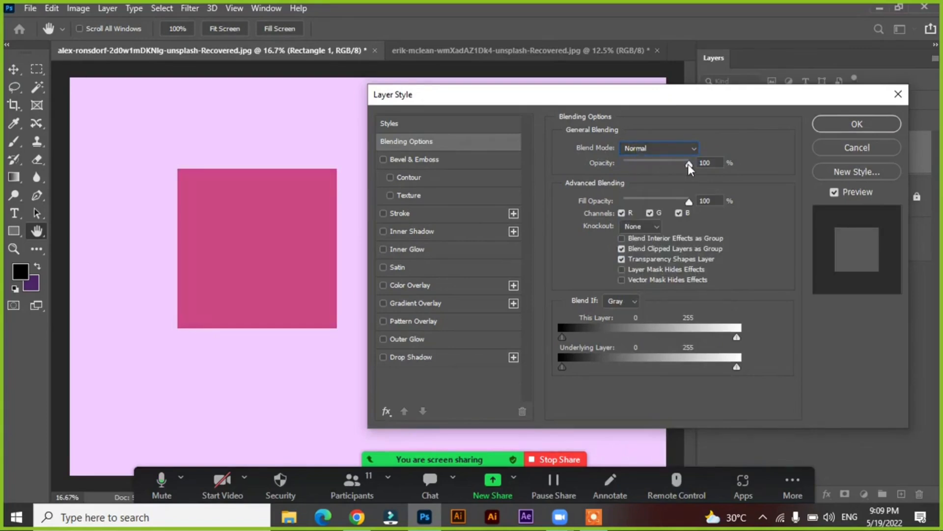
{"action": "left_click_drag", "start_coordinate": [687, 163], "coordinate": [615, 175]}
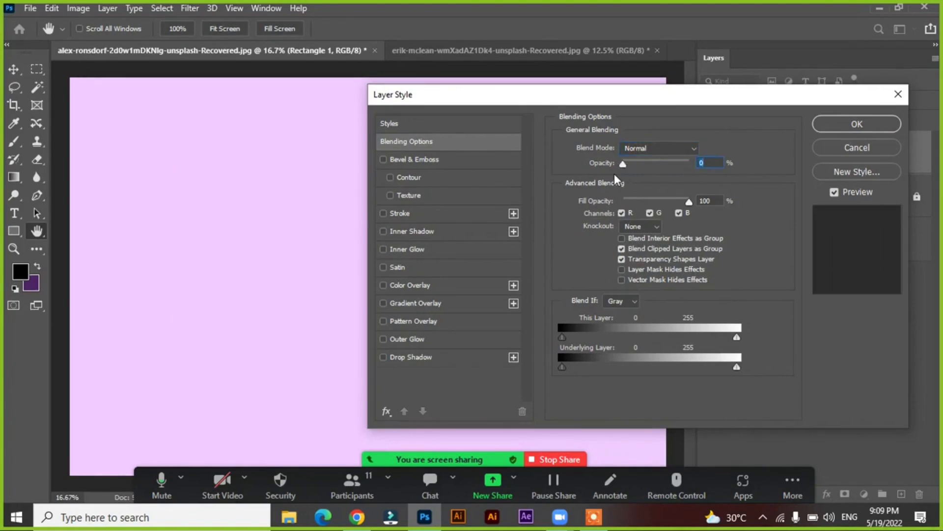
{"action": "left_click_drag", "start_coordinate": [623, 163], "coordinate": [715, 179]}
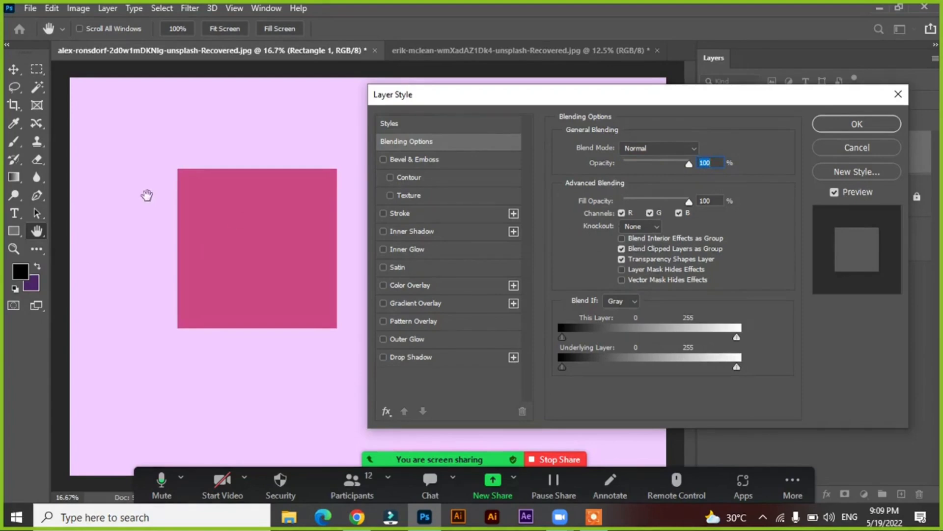
{"action": "left_click", "coordinate": [215, 227]}
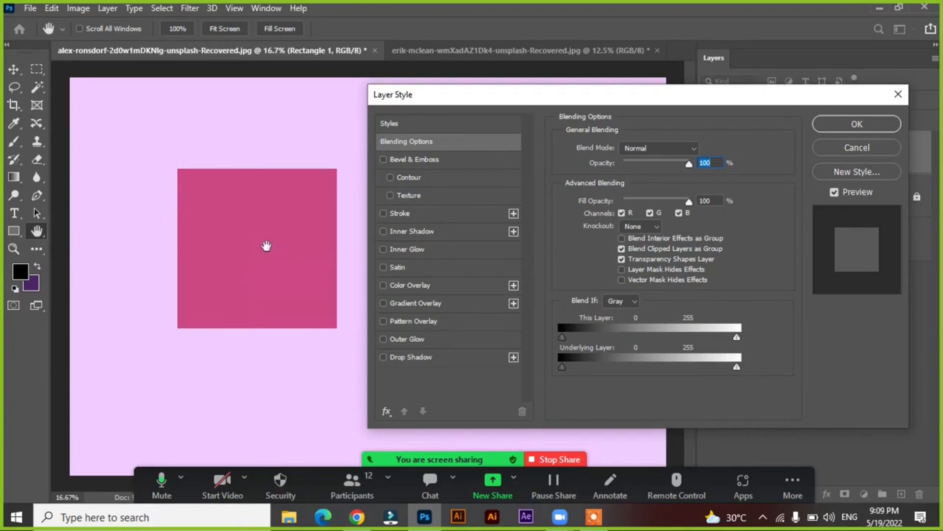
Add a centered 68 px blue stroke to the square and lower its fill opacity to 0%
{"action": "left_click", "coordinate": [437, 213]}
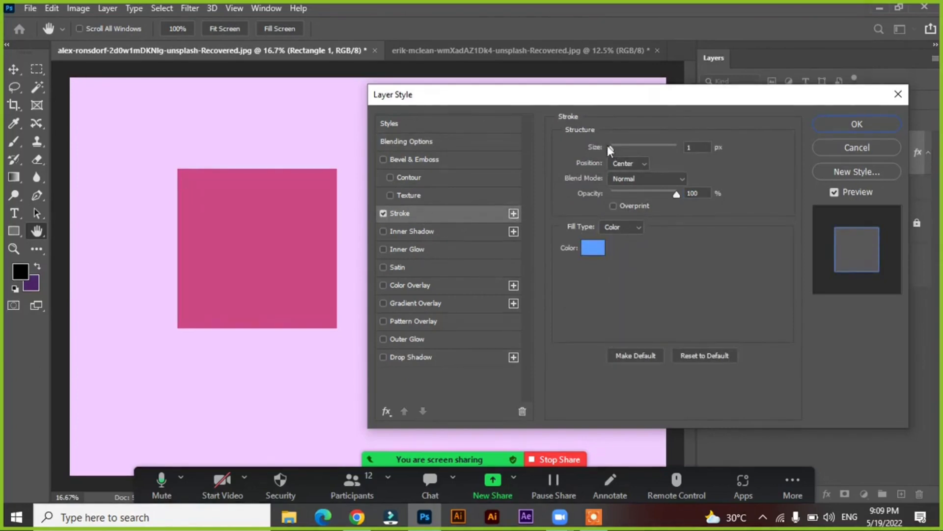
{"action": "left_click_drag", "start_coordinate": [611, 146], "coordinate": [633, 147]}
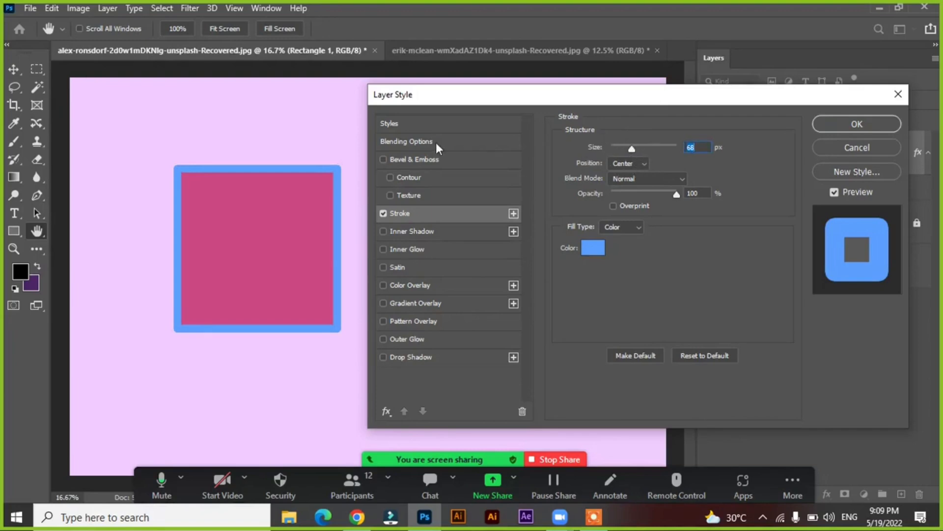
{"action": "left_click", "coordinate": [407, 145]}
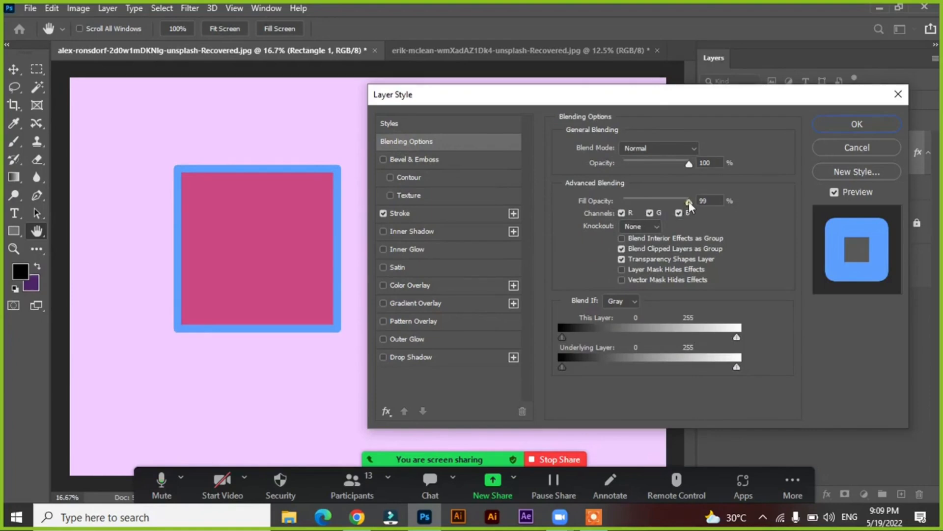
{"action": "left_click_drag", "start_coordinate": [689, 202], "coordinate": [648, 202]}
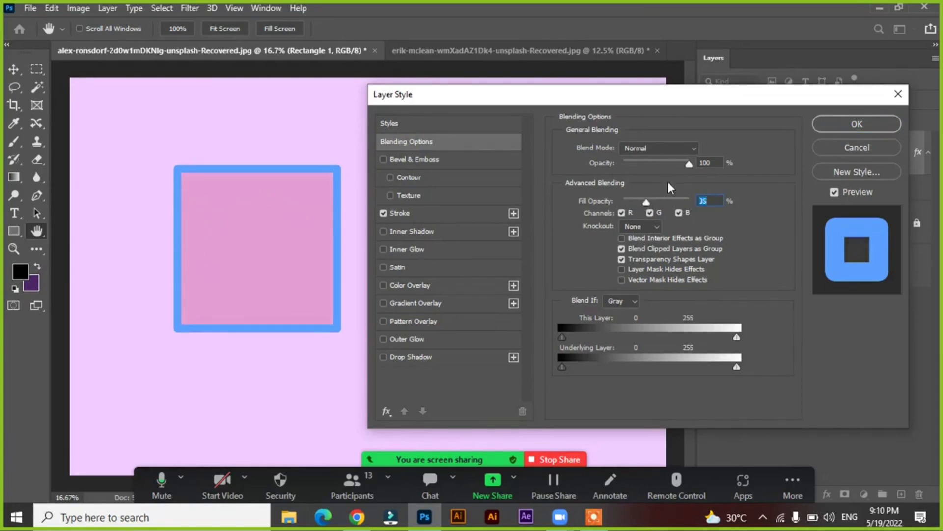
{"action": "left_click_drag", "start_coordinate": [646, 201], "coordinate": [620, 197]}
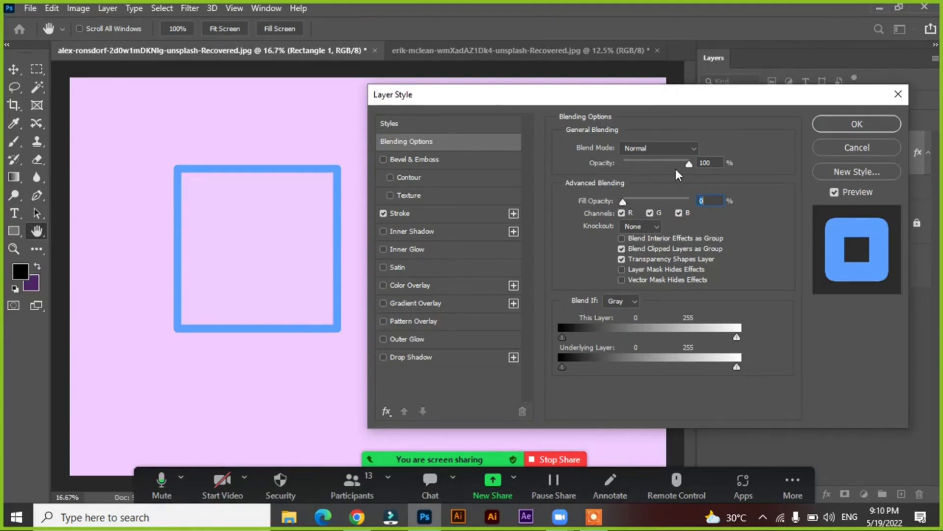
Try 0% layer opacity on the stroked square, restore both opacities to 100% and turn off the stroke
{"action": "left_click_drag", "start_coordinate": [688, 164], "coordinate": [607, 158]}
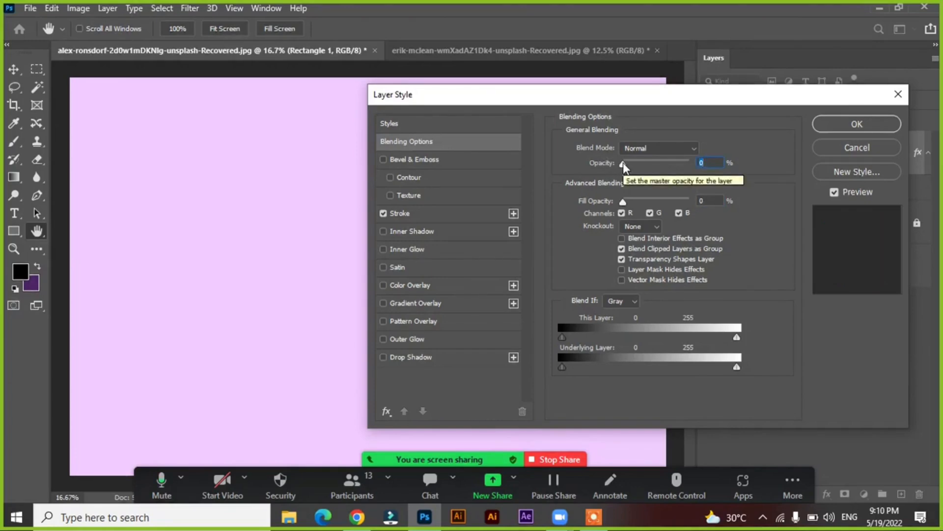
{"action": "left_click_drag", "start_coordinate": [623, 164], "coordinate": [706, 174]}
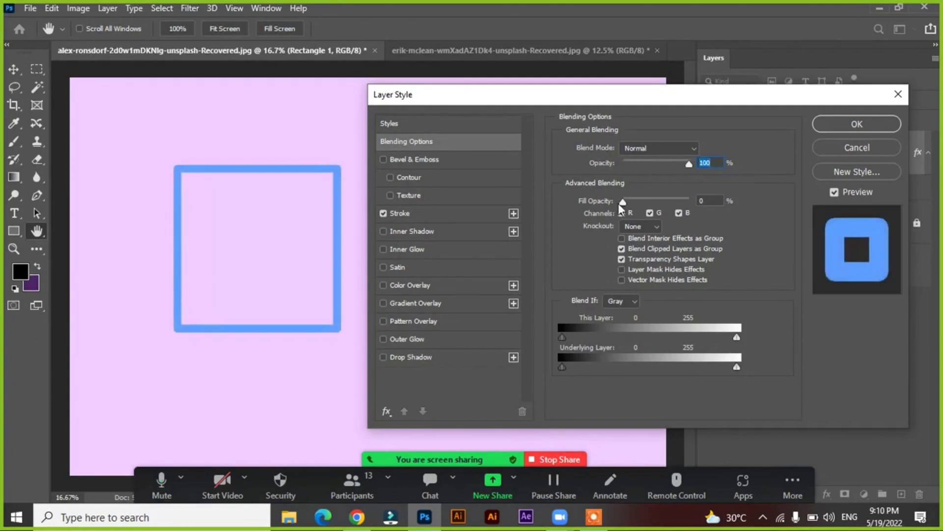
{"action": "left_click_drag", "start_coordinate": [623, 202], "coordinate": [702, 208]}
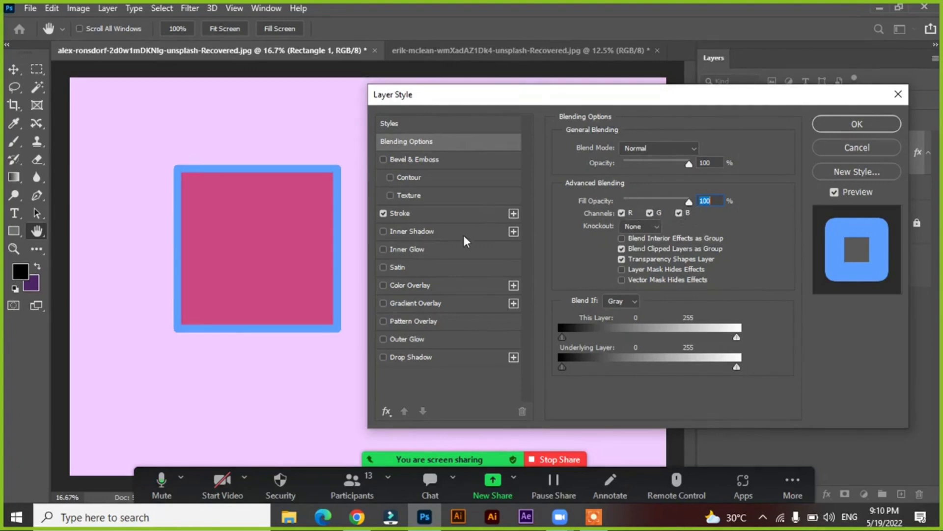
{"action": "left_click", "coordinate": [383, 213]}
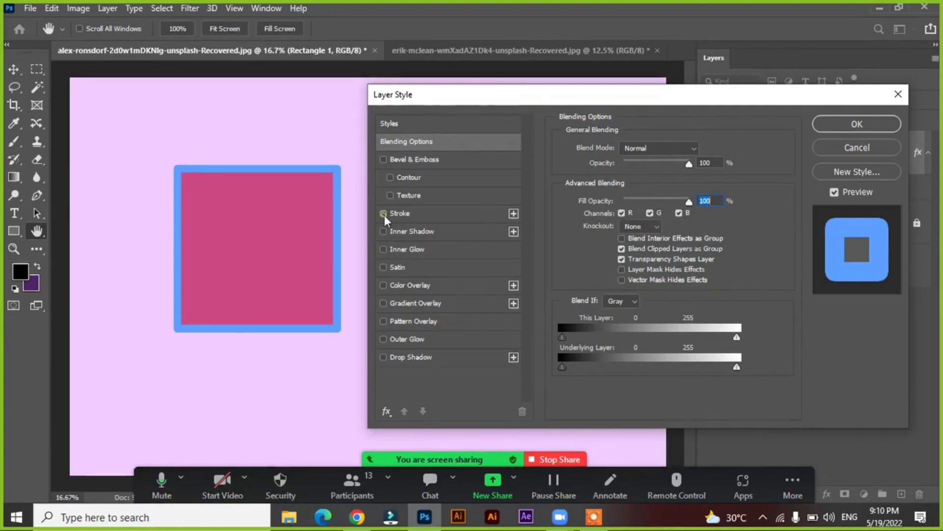
Disable the square's B, G and R blending channels one by one and re-enable all three
{"action": "left_click", "coordinate": [678, 214]}
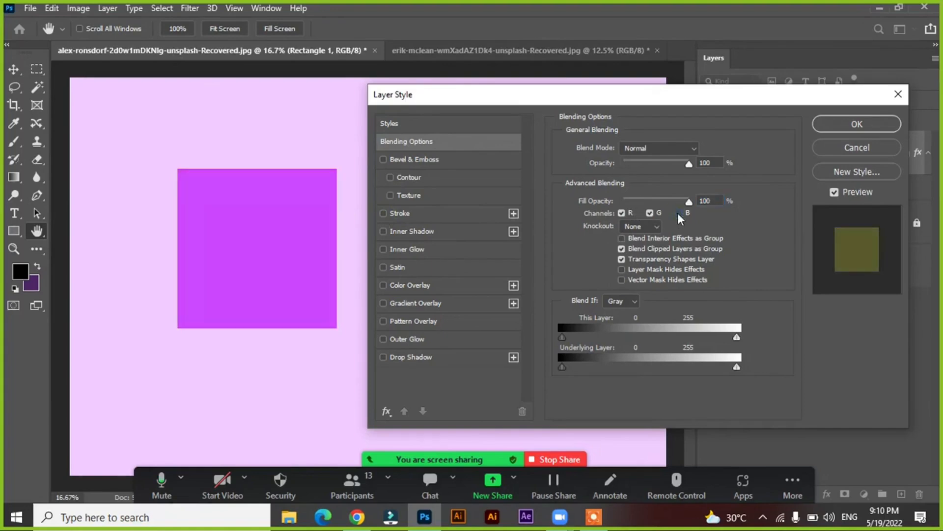
{"action": "left_click", "coordinate": [651, 213]}
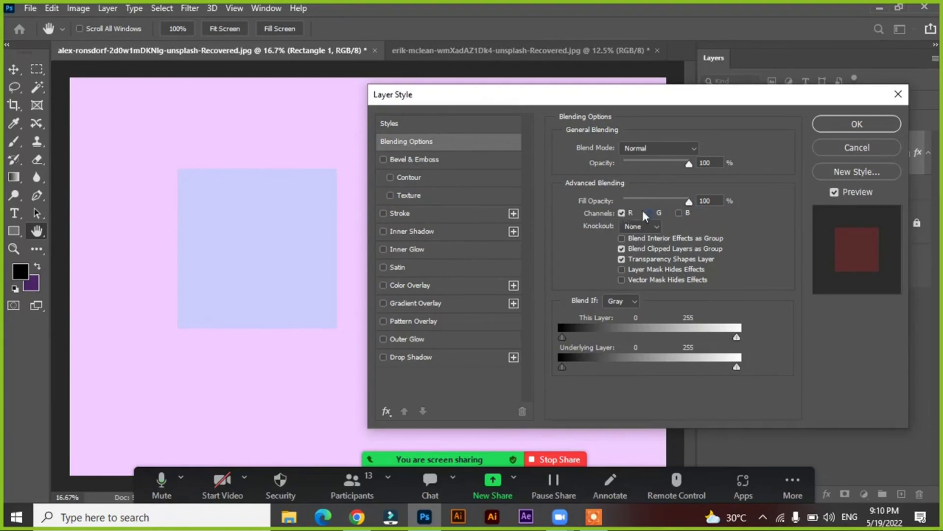
{"action": "left_click", "coordinate": [622, 213]}
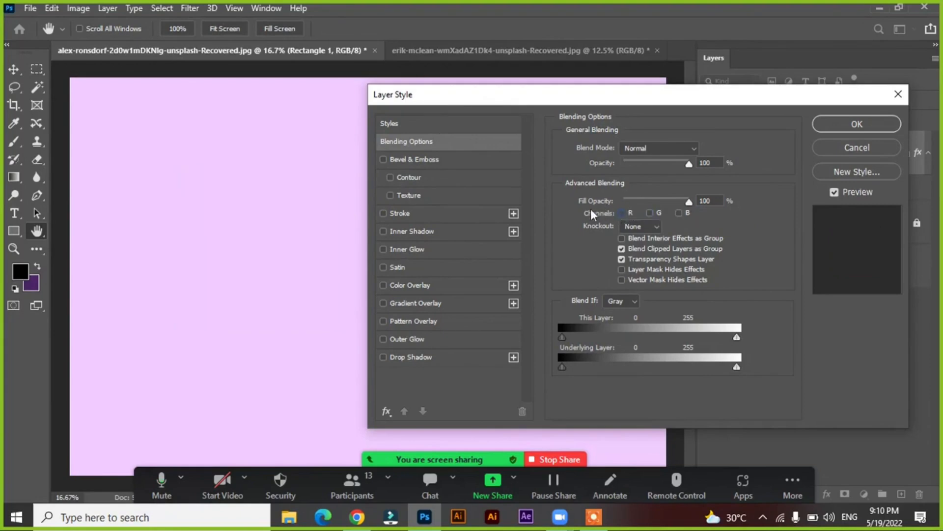
{"action": "left_click", "coordinate": [622, 213]}
{"action": "left_click", "coordinate": [650, 212]}
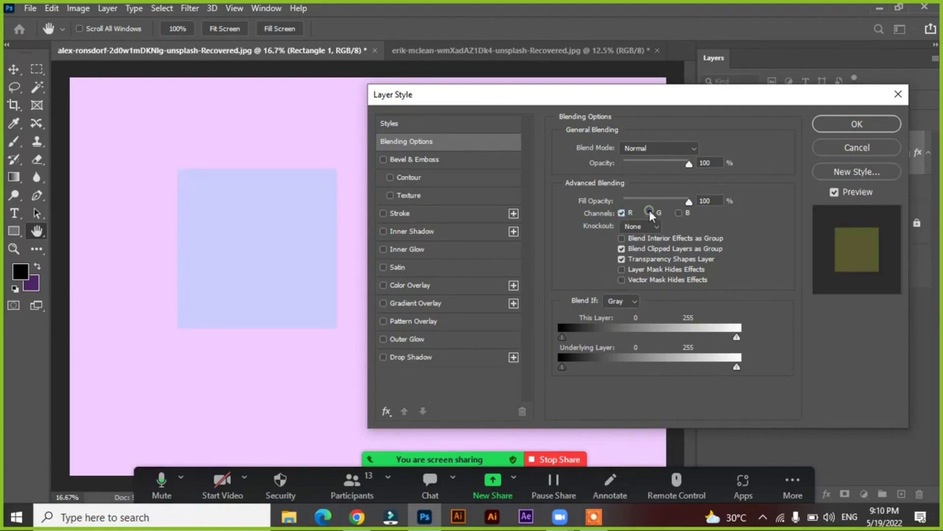
{"action": "left_click", "coordinate": [678, 213]}
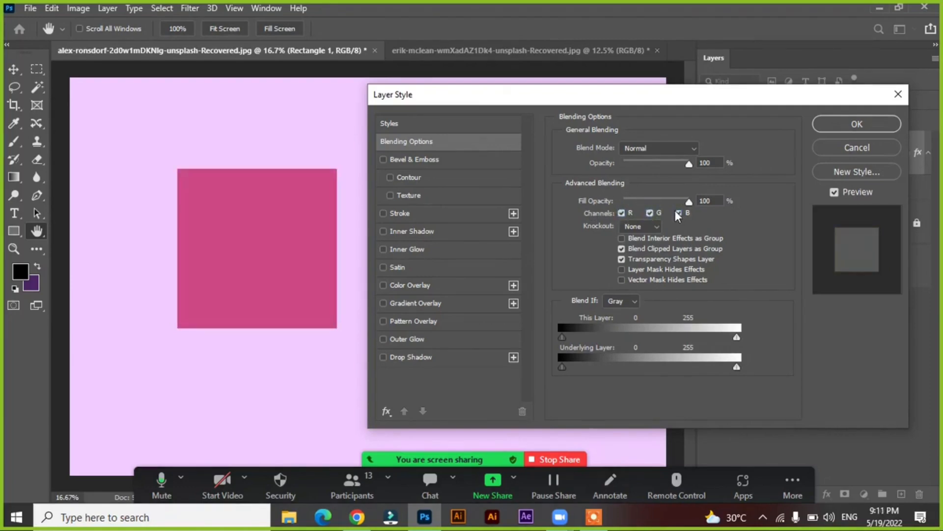
Try the square with only the G channel off, and with only the R channel off, restoring each
{"action": "left_click", "coordinate": [650, 213]}
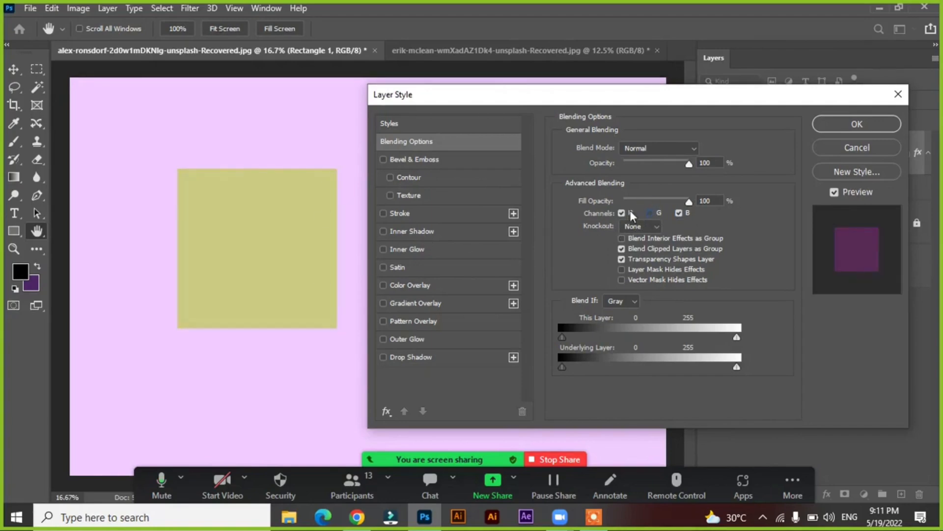
{"action": "left_click", "coordinate": [650, 212]}
{"action": "left_click", "coordinate": [621, 213]}
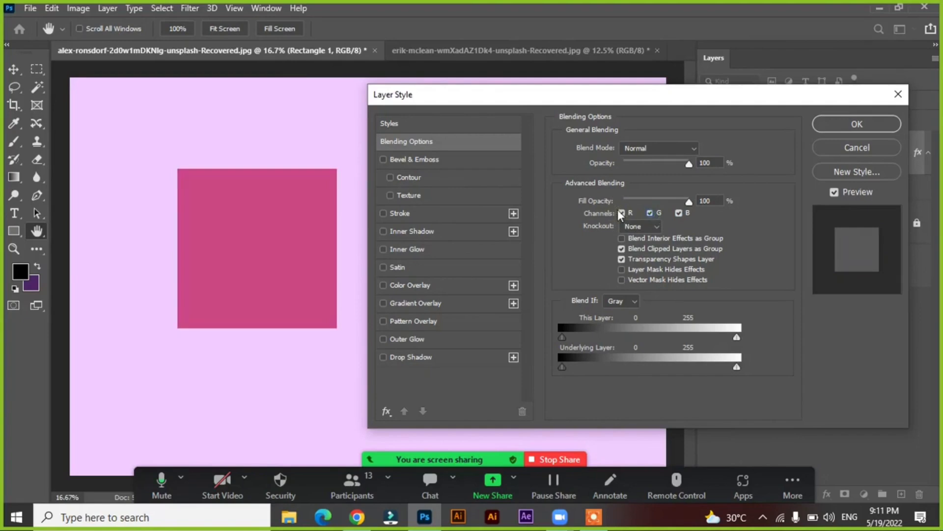
{"action": "left_click", "coordinate": [621, 212]}
Try the Shallow and Deep knockout options on the square and return Knockout to None
{"action": "left_click", "coordinate": [650, 225]}
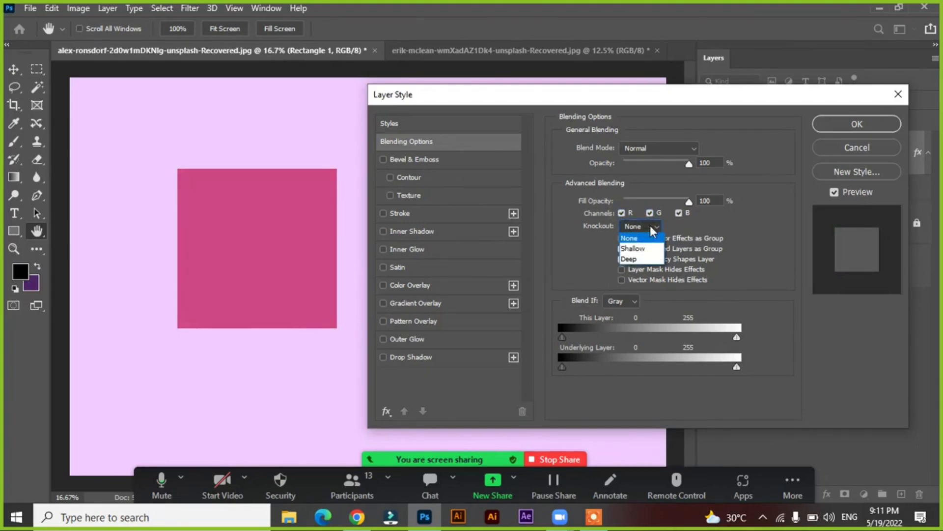
{"action": "left_click", "coordinate": [645, 239]}
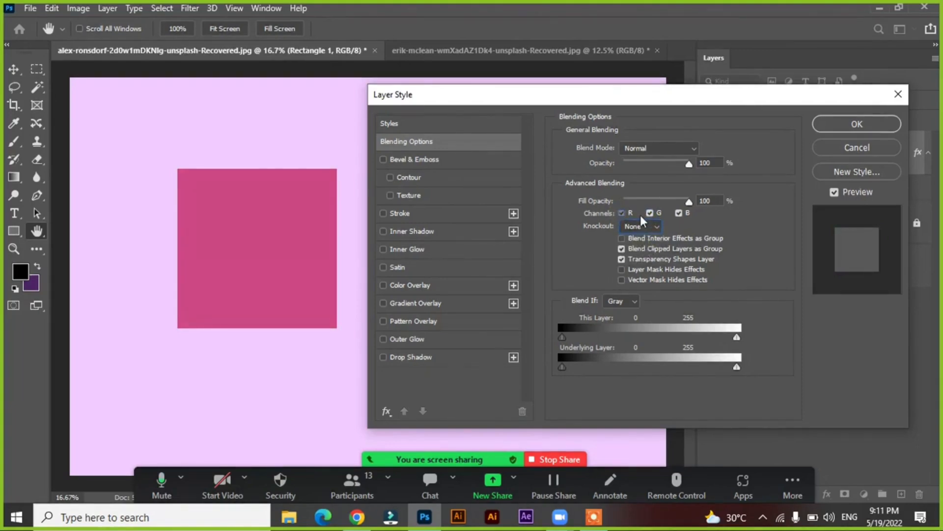
{"action": "left_click", "coordinate": [641, 215]}
{"action": "left_click", "coordinate": [630, 214]}
{"action": "left_click", "coordinate": [637, 227]}
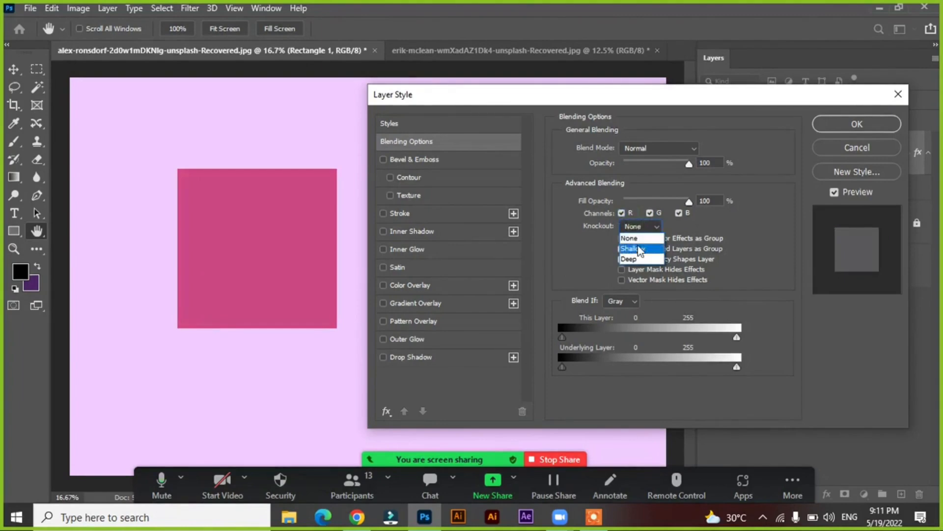
{"action": "left_click", "coordinate": [639, 249]}
{"action": "left_click", "coordinate": [638, 226]}
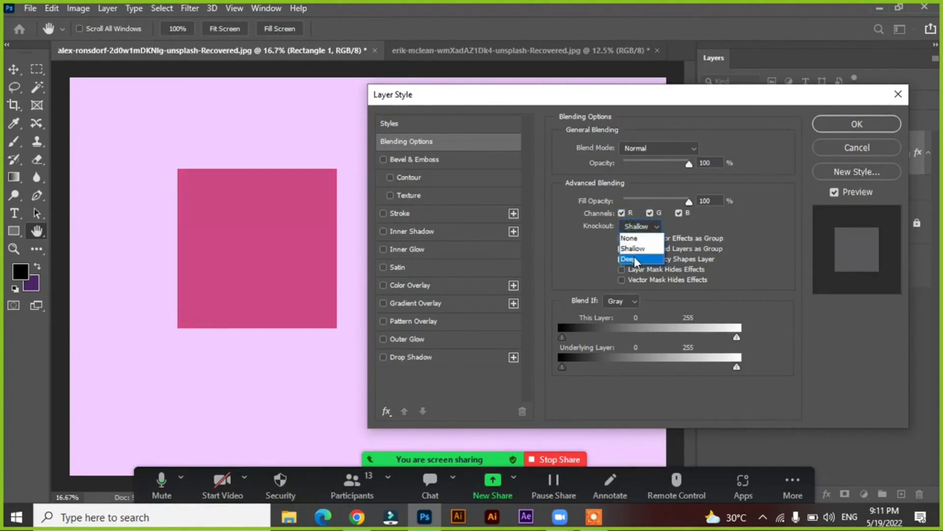
{"action": "left_click", "coordinate": [635, 258]}
{"action": "left_click", "coordinate": [630, 227]}
{"action": "left_click", "coordinate": [634, 238]}
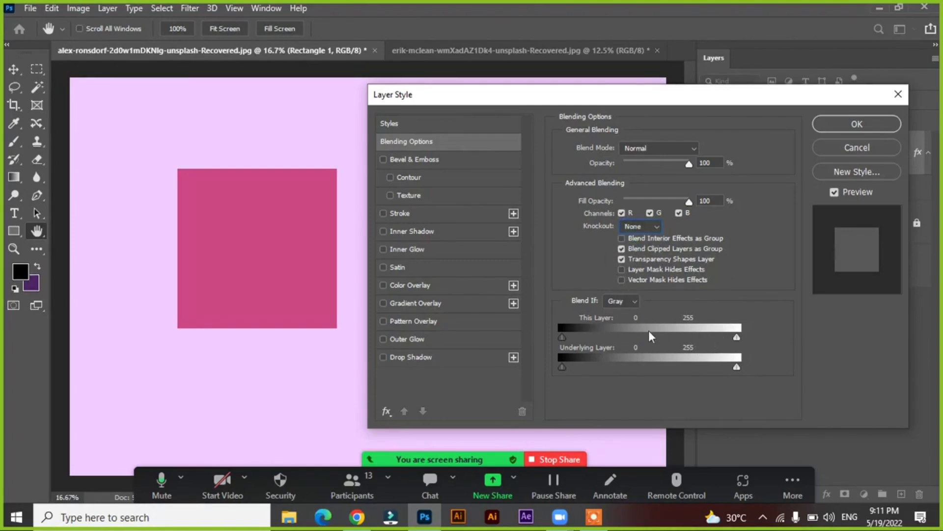
Try the Blend If range for This Layer with a white limit of 252 and restore it to 255
{"action": "left_click_drag", "start_coordinate": [562, 336], "coordinate": [542, 334]}
{"action": "left_click_drag", "start_coordinate": [740, 337], "coordinate": [736, 341]}
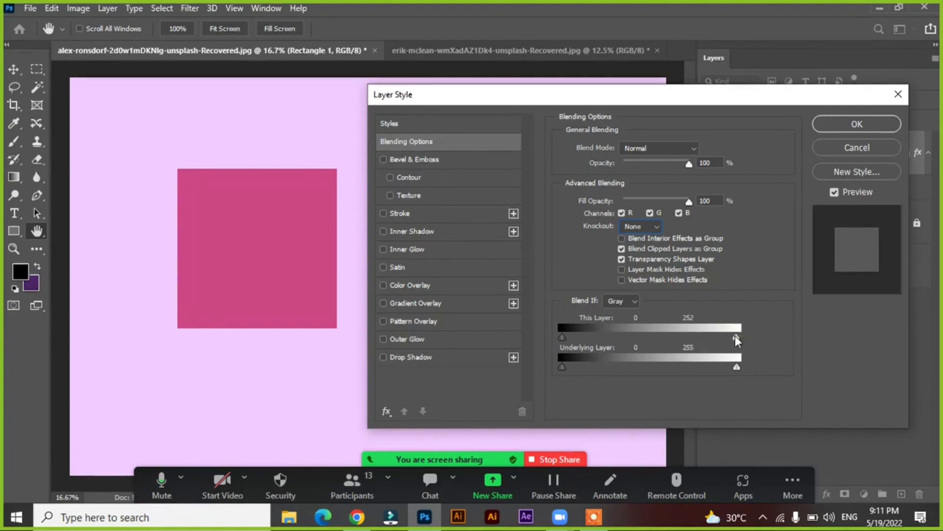
{"action": "left_click_drag", "start_coordinate": [735, 335], "coordinate": [745, 336]}
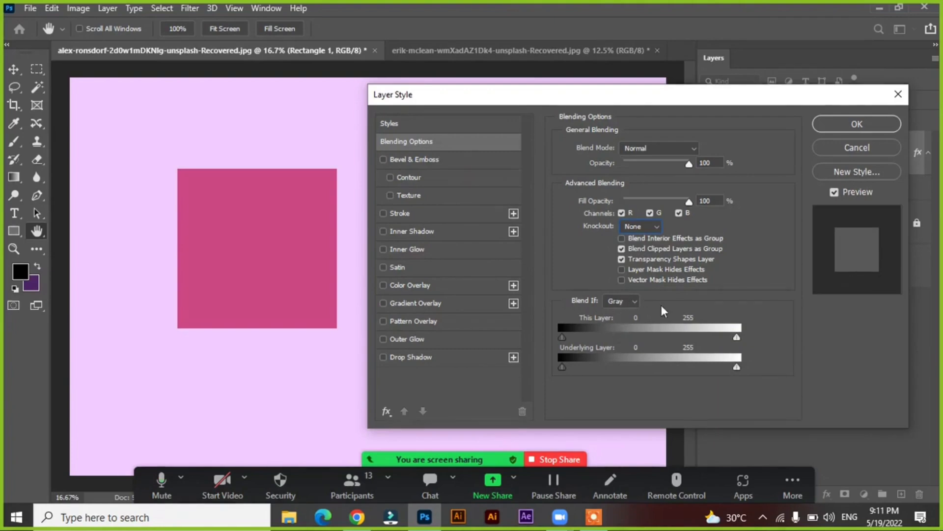
Enable the Bevel & Emboss effect on the square and display its settings
{"action": "left_click", "coordinate": [449, 158]}
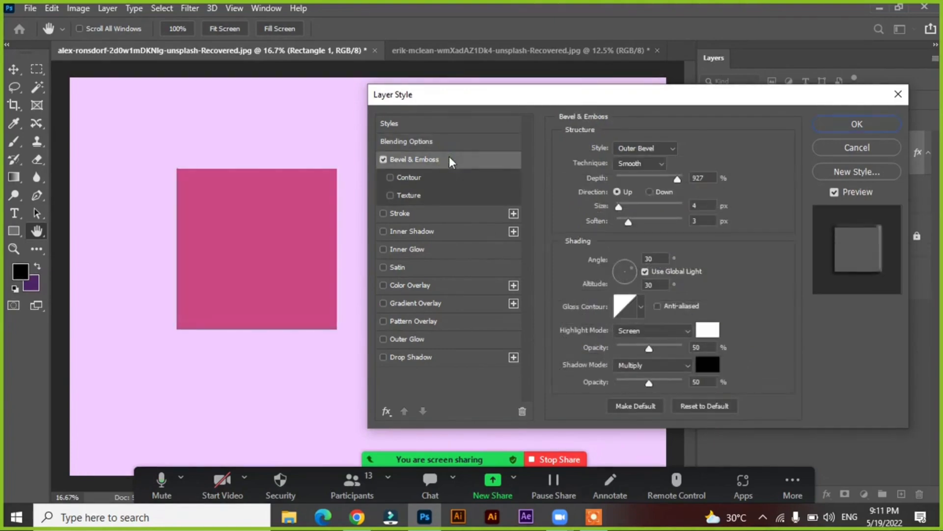
{"action": "left_click_drag", "start_coordinate": [434, 102], "coordinate": [427, 103]}
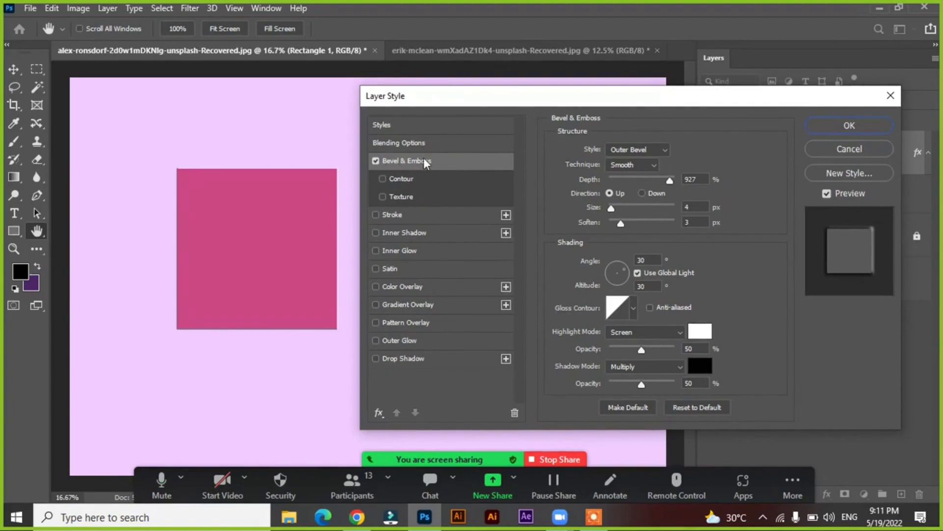
Revisit Blending Options, return to Bevel & Emboss, and try the Inner Bevel, Emboss, Pillow Emboss and Stroke Emboss styles, ending on Inner Bevel
{"action": "left_click", "coordinate": [419, 143]}
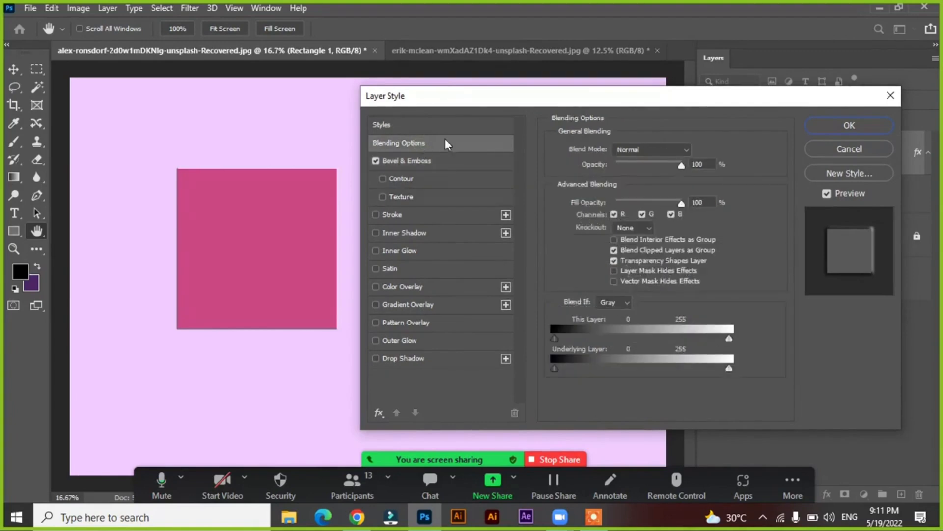
{"action": "left_click", "coordinate": [402, 165]}
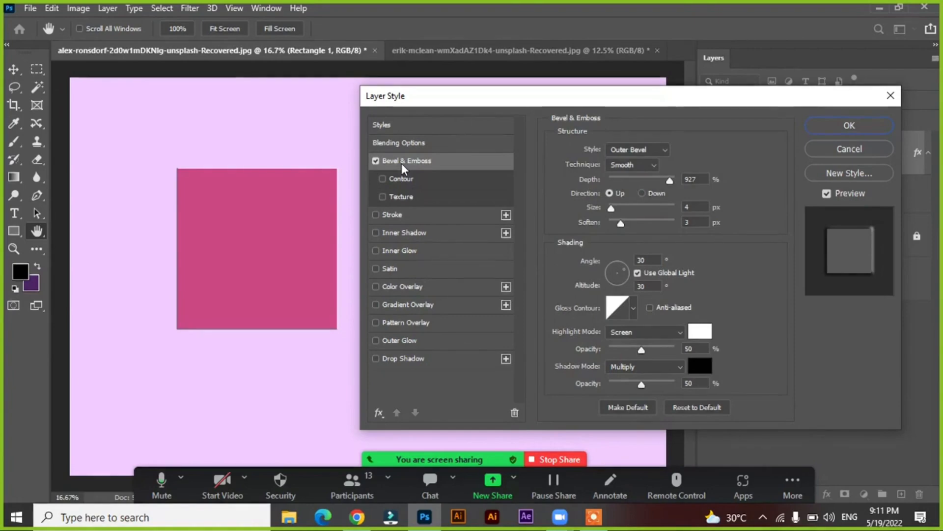
{"action": "left_click", "coordinate": [647, 148]}
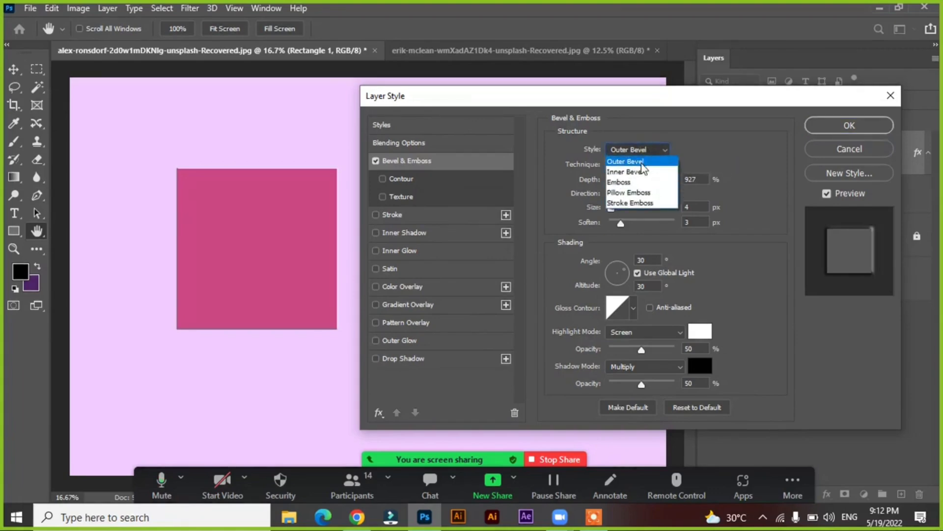
{"action": "left_click", "coordinate": [633, 172]}
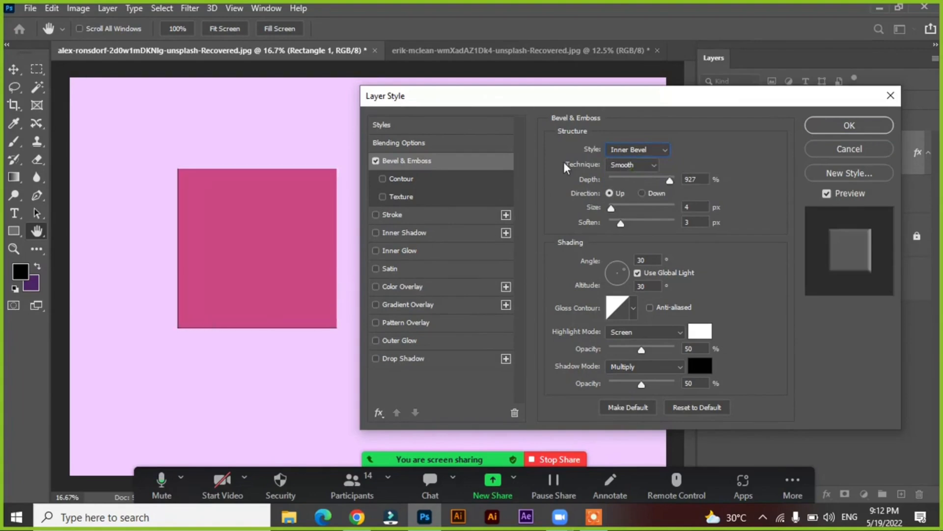
{"action": "left_click", "coordinate": [634, 149]}
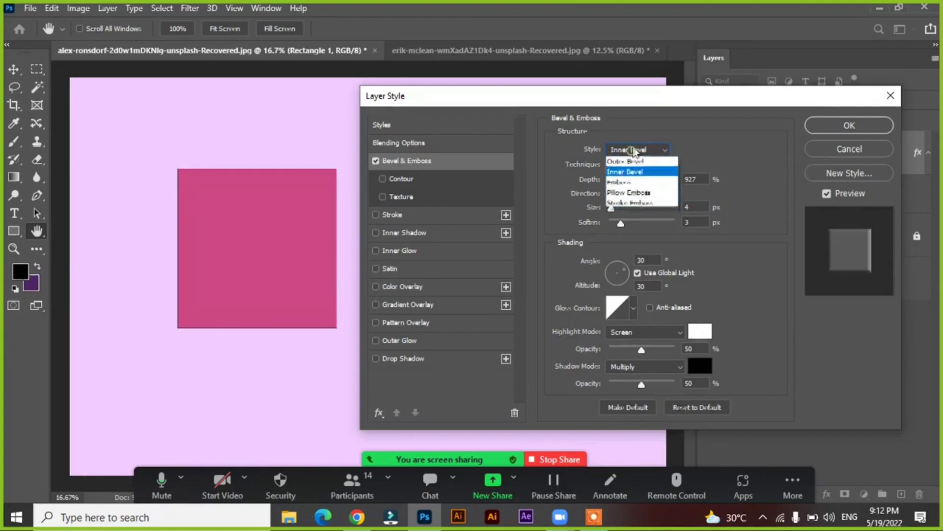
{"action": "left_click", "coordinate": [623, 183]}
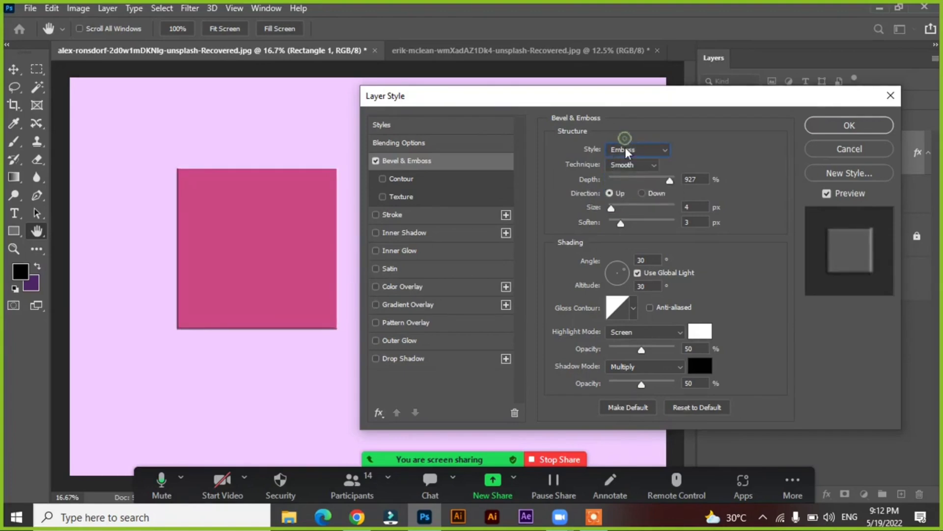
{"action": "left_click", "coordinate": [625, 147]}
{"action": "left_click", "coordinate": [623, 192]}
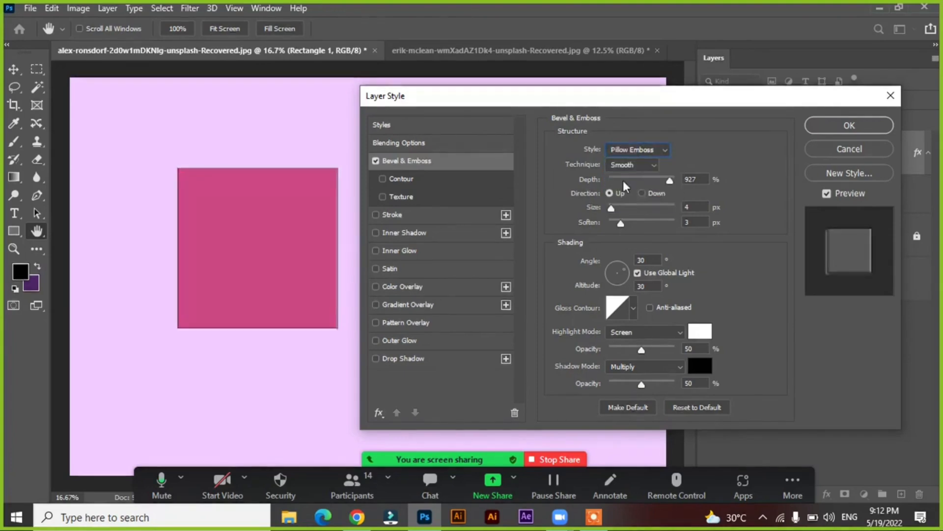
{"action": "left_click", "coordinate": [626, 149]}
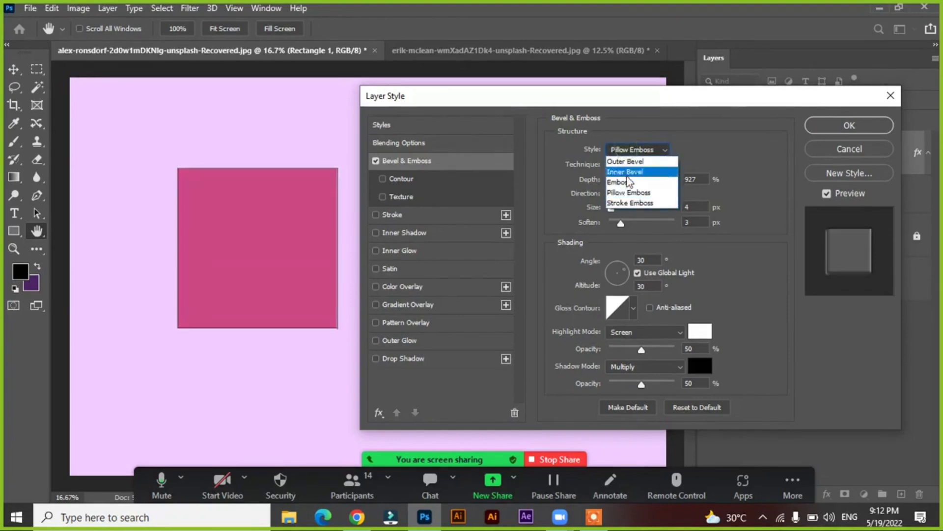
{"action": "left_click", "coordinate": [627, 204]}
{"action": "left_click", "coordinate": [615, 151]}
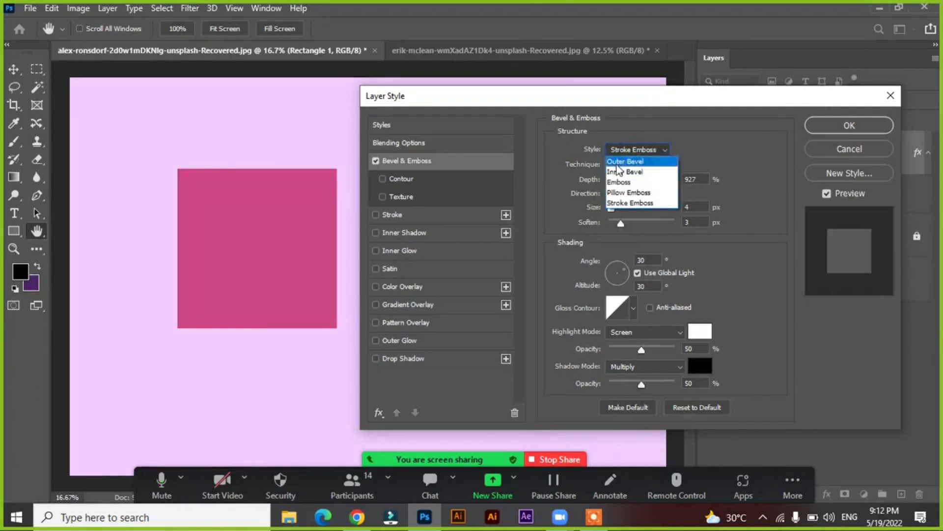
{"action": "left_click", "coordinate": [619, 171]}
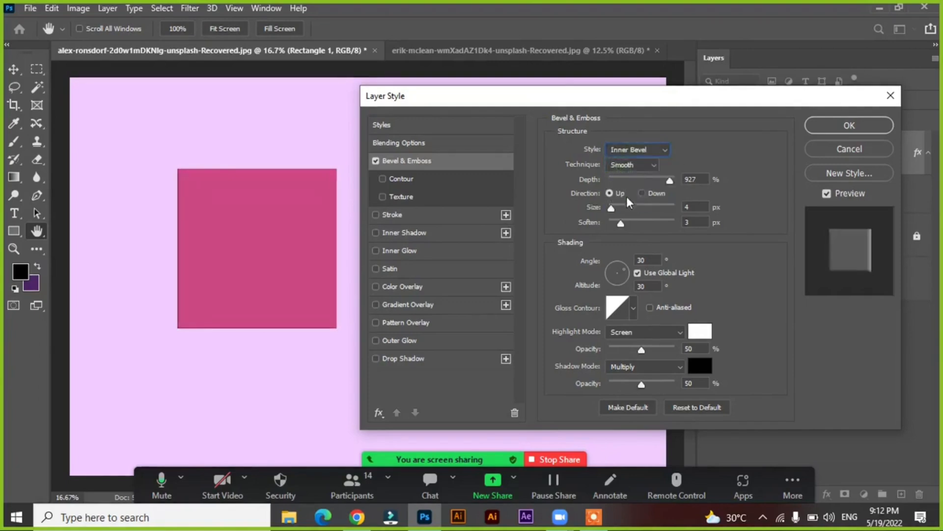
Keep the Smooth technique, reduce the bevel size to 0 px, and reposition the Layer Style dialog clear of the square
{"action": "left_click", "coordinate": [629, 164]}
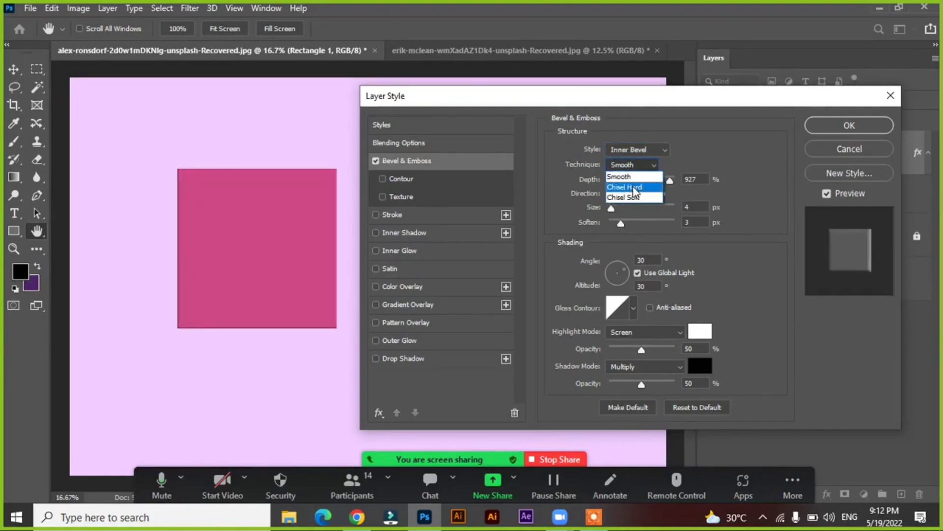
{"action": "left_click", "coordinate": [618, 175]}
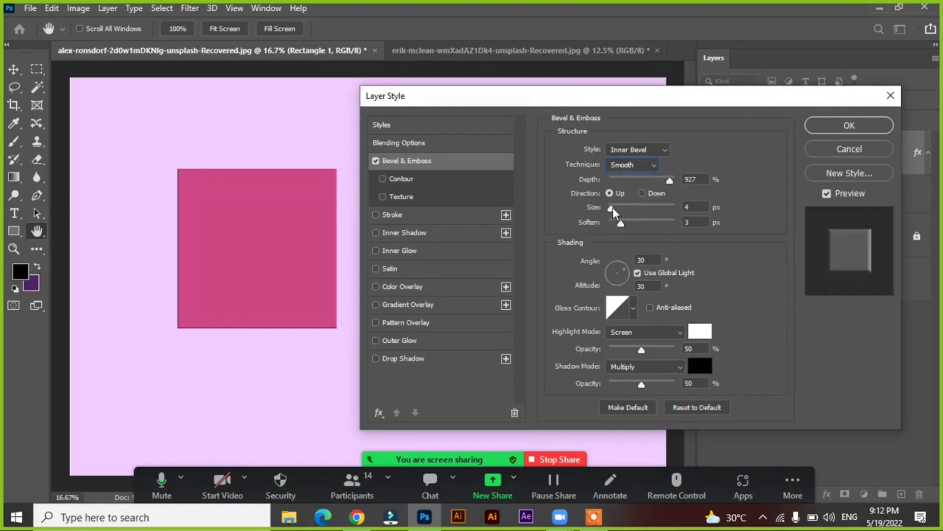
{"action": "left_click_drag", "start_coordinate": [612, 207], "coordinate": [608, 208]}
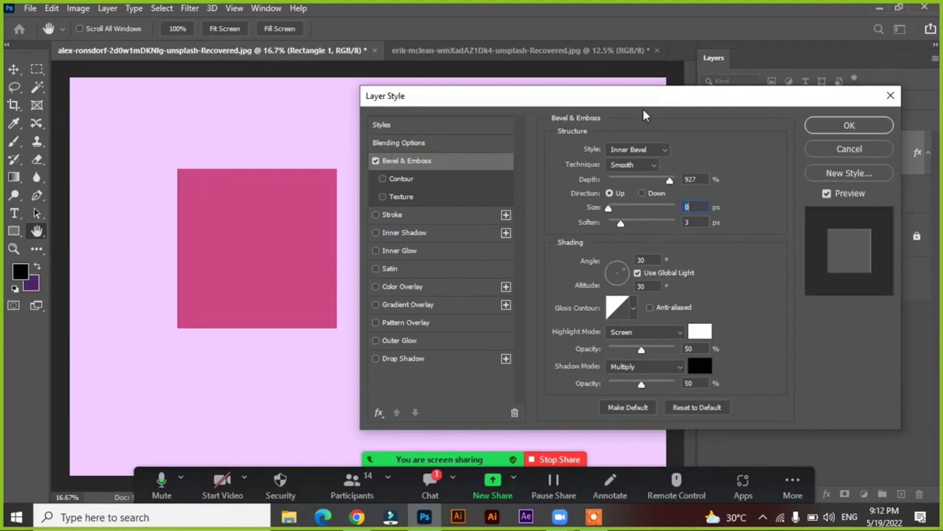
{"action": "left_click_drag", "start_coordinate": [637, 101], "coordinate": [618, 104]}
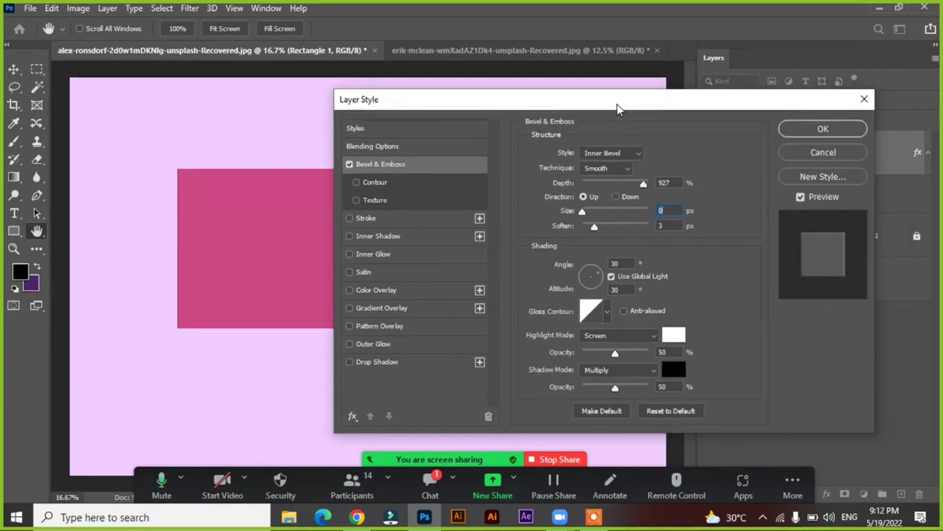
{"action": "left_click_drag", "start_coordinate": [617, 105], "coordinate": [356, 97]}
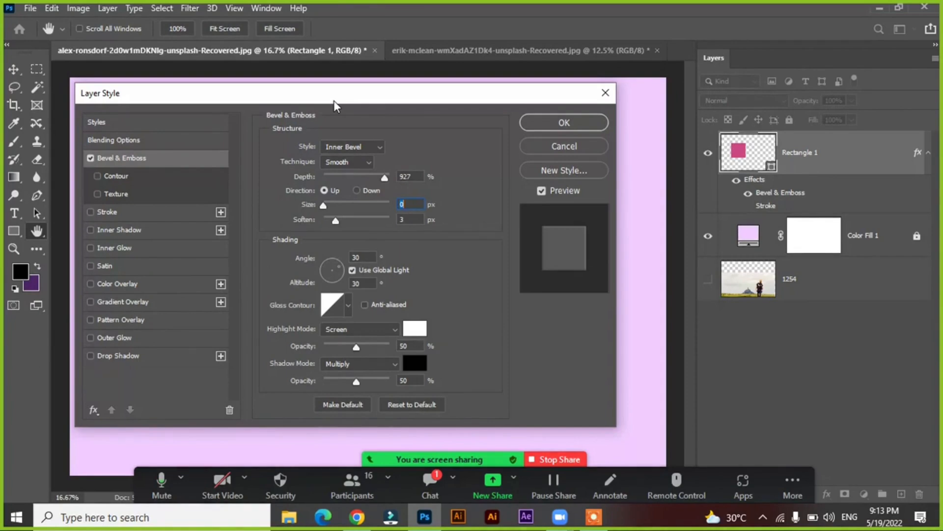
{"action": "left_click_drag", "start_coordinate": [337, 100], "coordinate": [597, 105]}
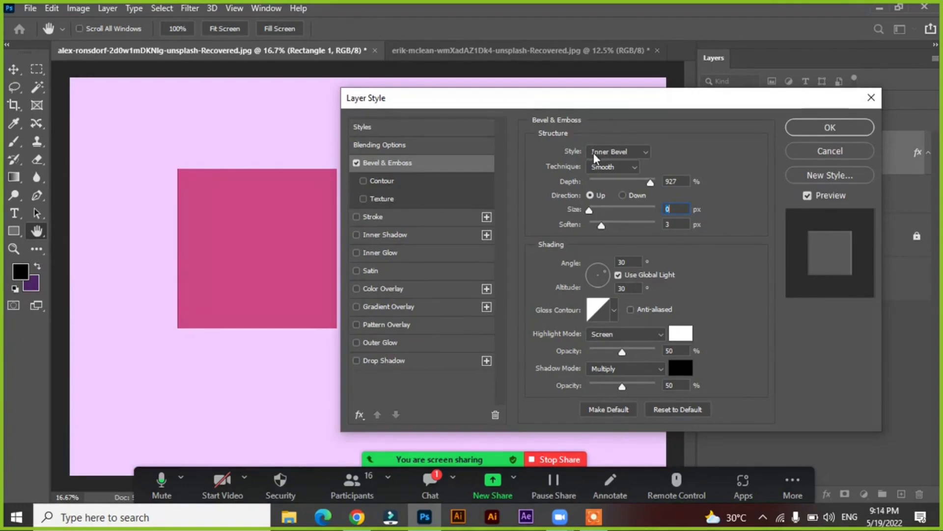
{"action": "left_click_drag", "start_coordinate": [586, 102], "coordinate": [586, 102]}
{"action": "left_click_drag", "start_coordinate": [613, 99], "coordinate": [622, 96]}
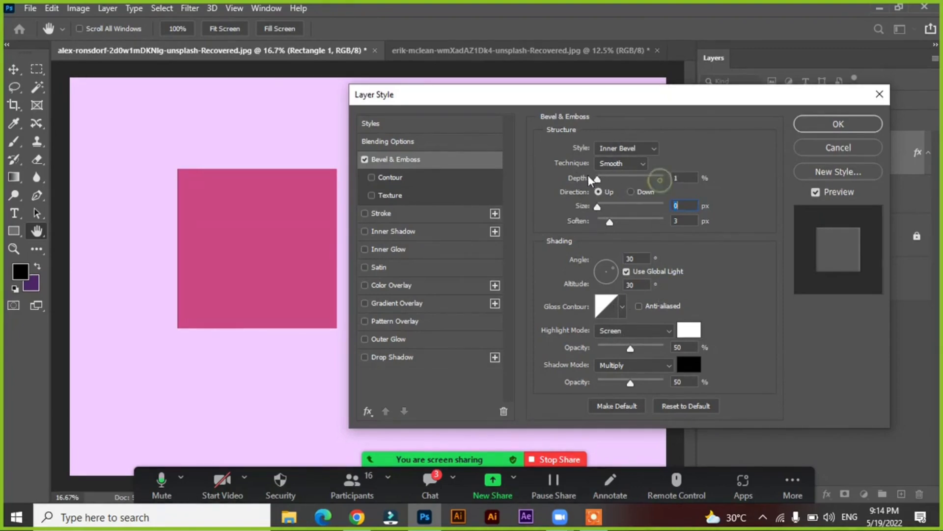
Try the bevel depth at 1% and 407%, set the size to 158 px, and raise the depth to 1000%
{"action": "left_click_drag", "start_coordinate": [661, 181], "coordinate": [587, 177]}
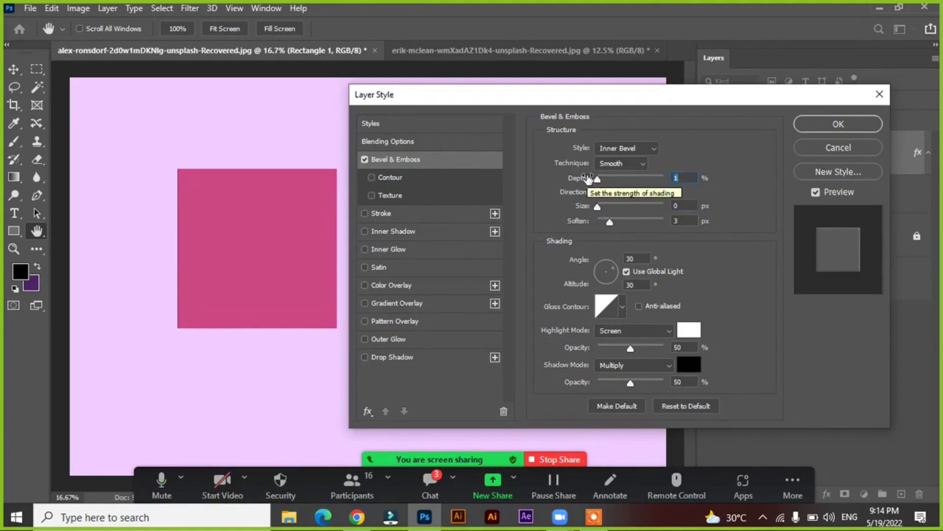
{"action": "left_click_drag", "start_coordinate": [597, 182], "coordinate": [628, 185]}
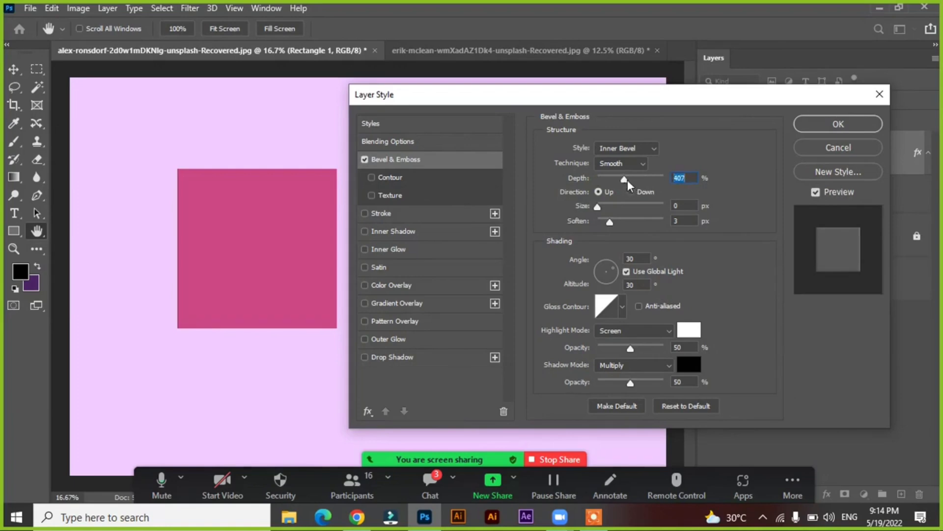
{"action": "left_click_drag", "start_coordinate": [601, 208], "coordinate": [644, 208]}
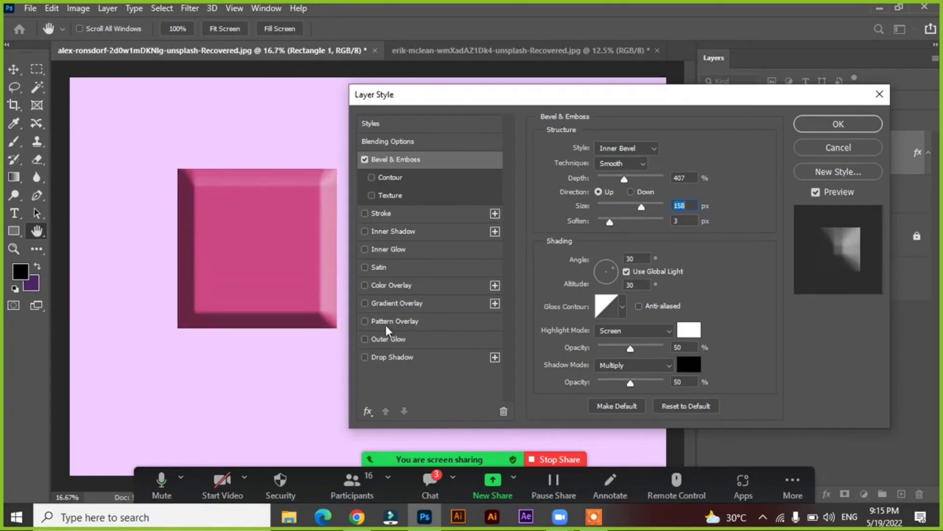
{"action": "left_click_drag", "start_coordinate": [623, 179], "coordinate": [673, 184]}
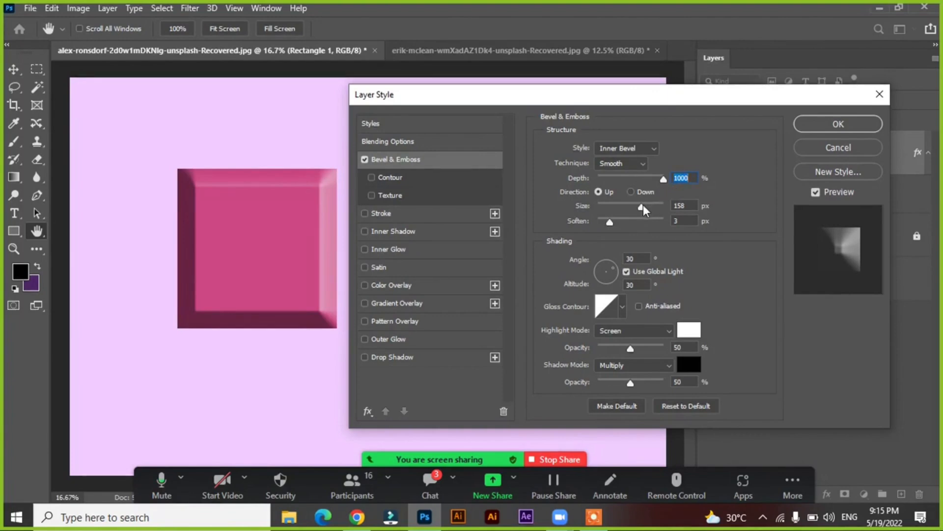
Try the Inner Bevel size at 250 px, reduce it to 196 px, and vary Soften, ending at 9 px
{"action": "left_click_drag", "start_coordinate": [644, 205], "coordinate": [668, 170]}
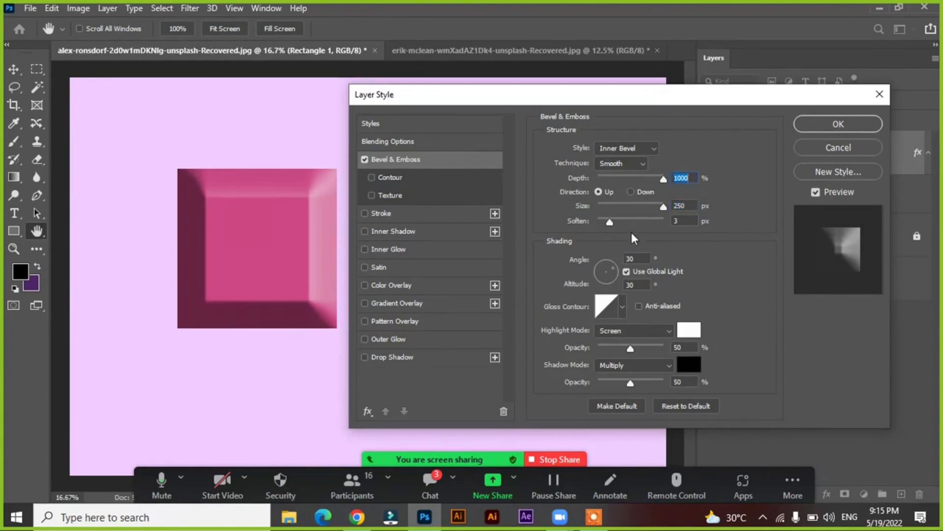
{"action": "left_click_drag", "start_coordinate": [633, 202], "coordinate": [689, 214]}
{"action": "mouse_move", "coordinate": [662, 207]}
{"action": "left_mouse_down"}
{"action": "mouse_move", "coordinate": [625, 211]}
{"action": "mouse_move", "coordinate": [653, 214]}
{"action": "left_mouse_up"}
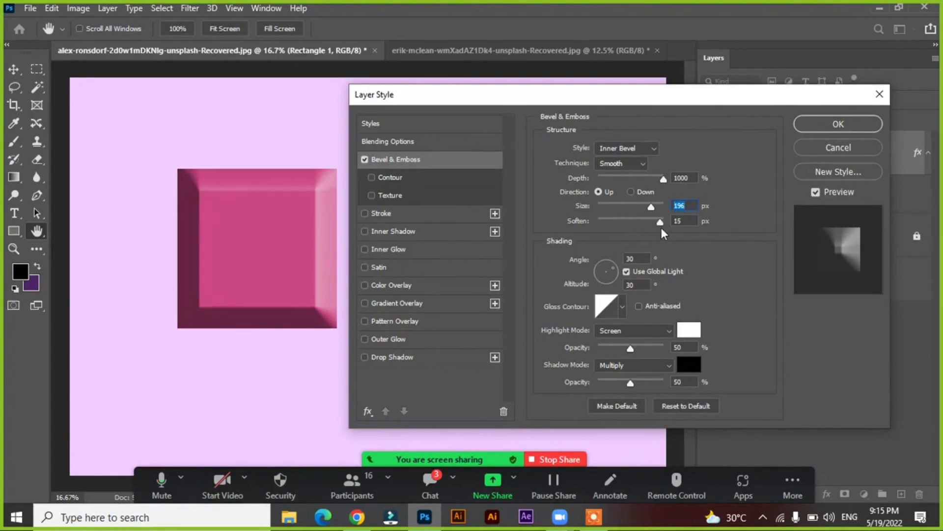
{"action": "left_click_drag", "start_coordinate": [661, 228], "coordinate": [540, 220]}
{"action": "left_click_drag", "start_coordinate": [597, 224], "coordinate": [652, 226]}
{"action": "left_click_drag", "start_coordinate": [651, 223], "coordinate": [618, 227]}
Switch the bevel style to Outer Bevel and move the Layer Style dialog so the whole square shows
{"action": "left_click", "coordinate": [617, 147]}
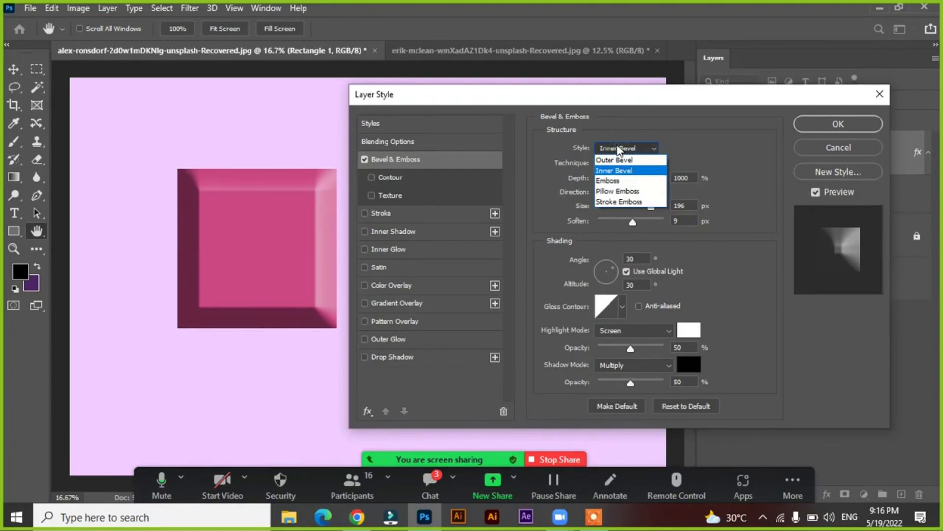
{"action": "left_click", "coordinate": [614, 160]}
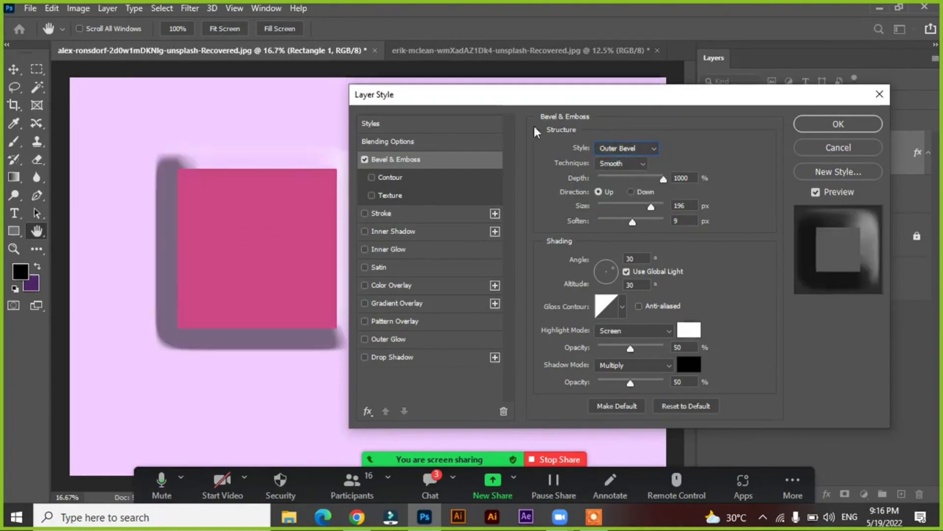
{"action": "left_click_drag", "start_coordinate": [543, 103], "coordinate": [617, 105]}
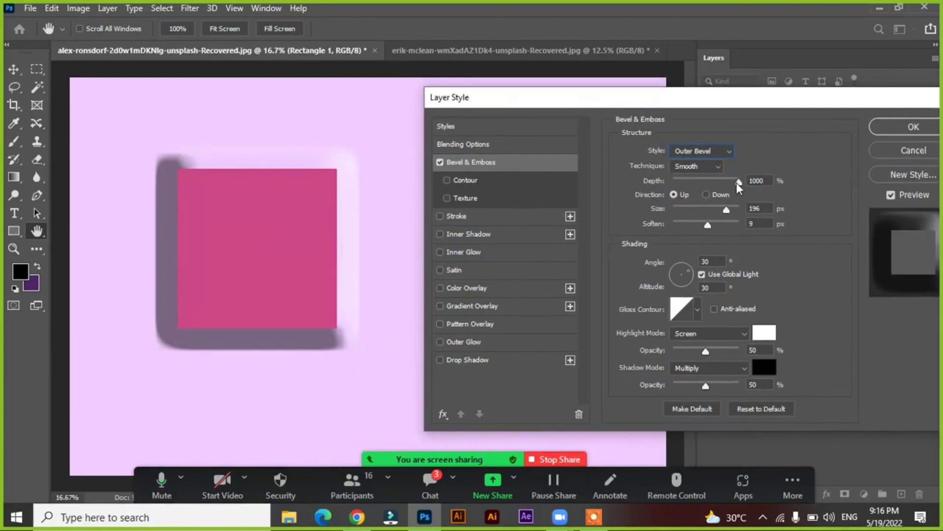
Try the Outer Bevel at 594% depth and 43 px size, and set depth 1000%, size 136 px and Soften 16 px
{"action": "left_click_drag", "start_coordinate": [738, 183], "coordinate": [651, 226]}
{"action": "left_click_drag", "start_coordinate": [767, 230], "coordinate": [816, 226]}
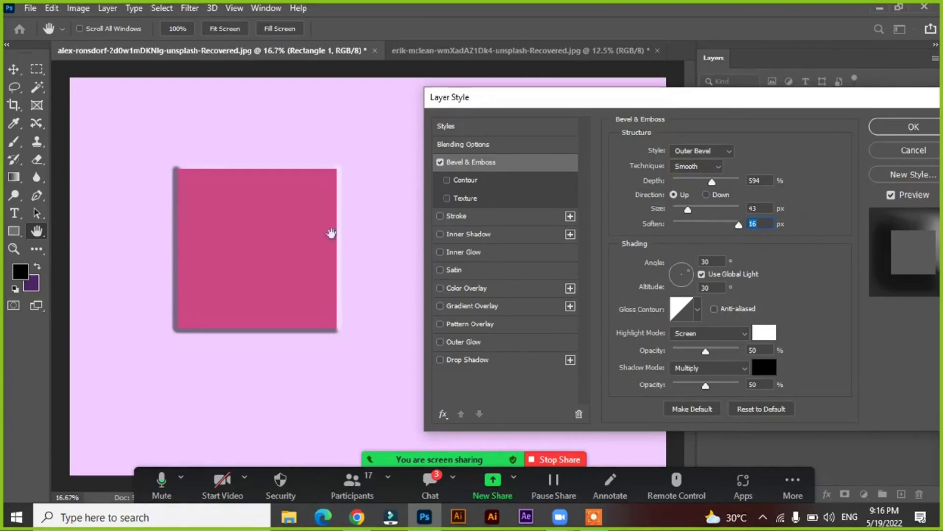
{"action": "left_click_drag", "start_coordinate": [712, 181], "coordinate": [777, 195]}
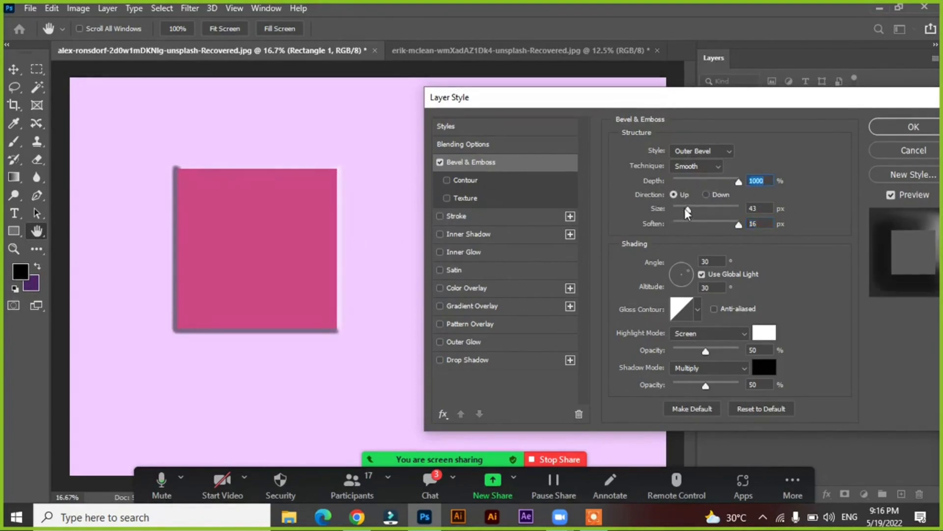
{"action": "mouse_move", "coordinate": [685, 208]}
{"action": "left_mouse_down"}
{"action": "mouse_move", "coordinate": [677, 208]}
{"action": "mouse_move", "coordinate": [769, 215]}
{"action": "mouse_move", "coordinate": [712, 214]}
{"action": "left_mouse_up"}
Compare the Emboss and Inner Bevel styles, keep Emboss, and try its size at 250 px before reducing it to 43 px
{"action": "left_click", "coordinate": [691, 151]}
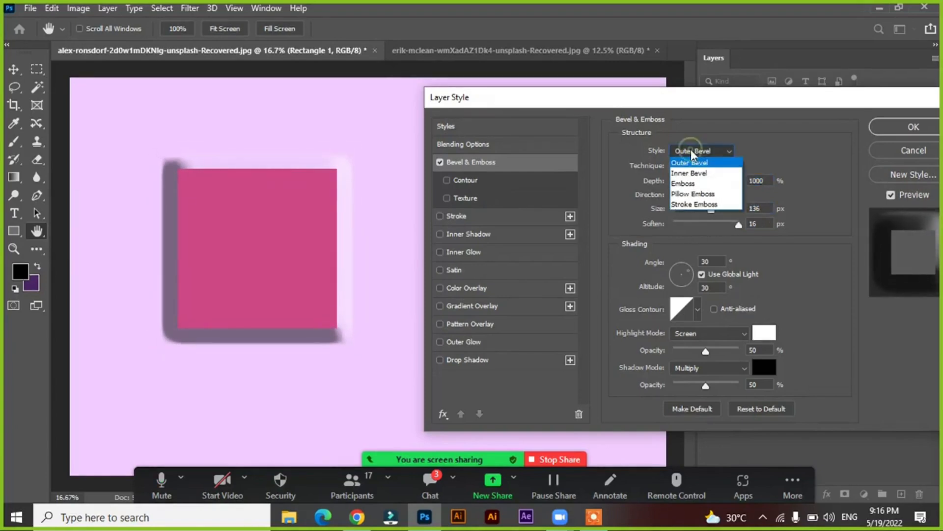
{"action": "left_click", "coordinate": [690, 183]}
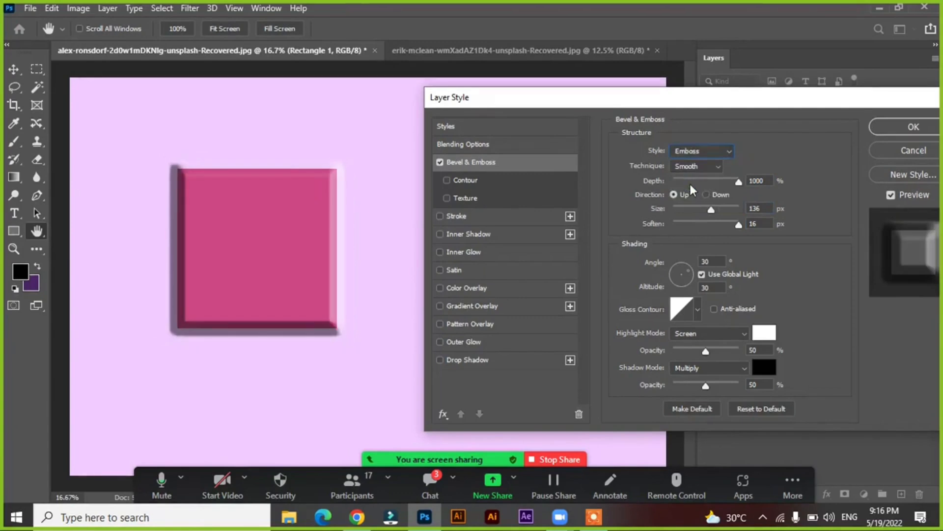
{"action": "left_click", "coordinate": [693, 151]}
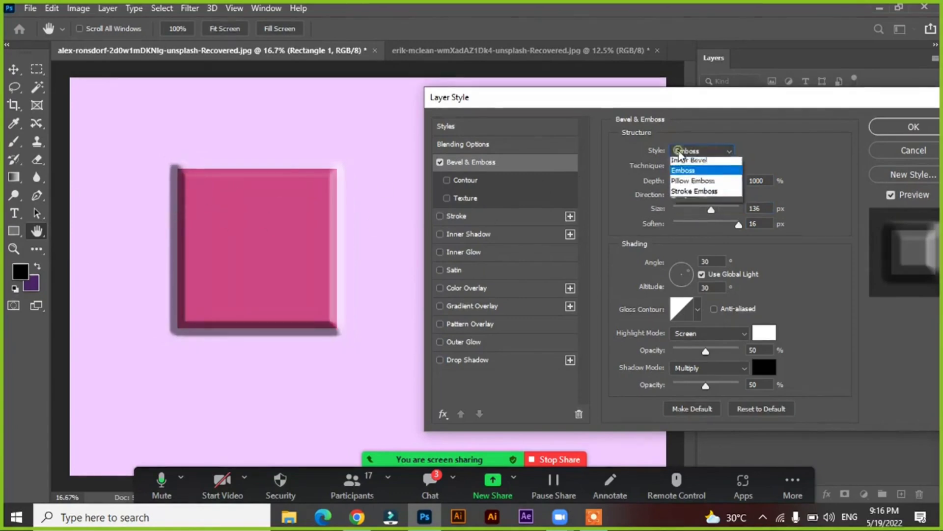
{"action": "left_click", "coordinate": [686, 175]}
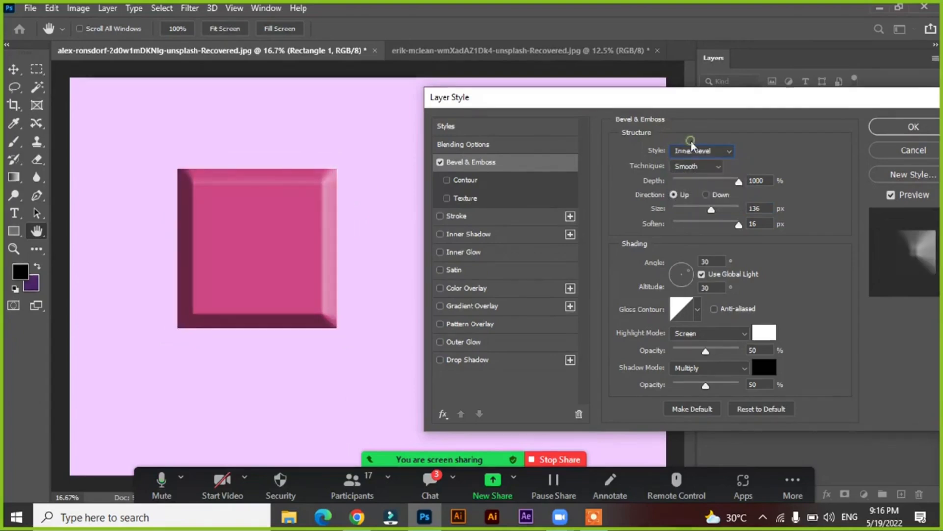
{"action": "left_click", "coordinate": [692, 151]}
{"action": "left_click", "coordinate": [691, 185]}
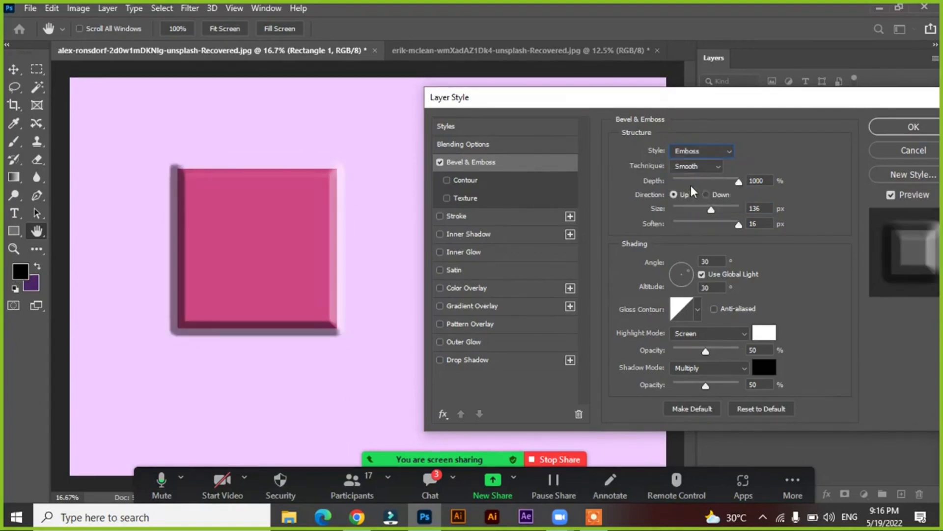
{"action": "left_click_drag", "start_coordinate": [713, 208], "coordinate": [752, 209]}
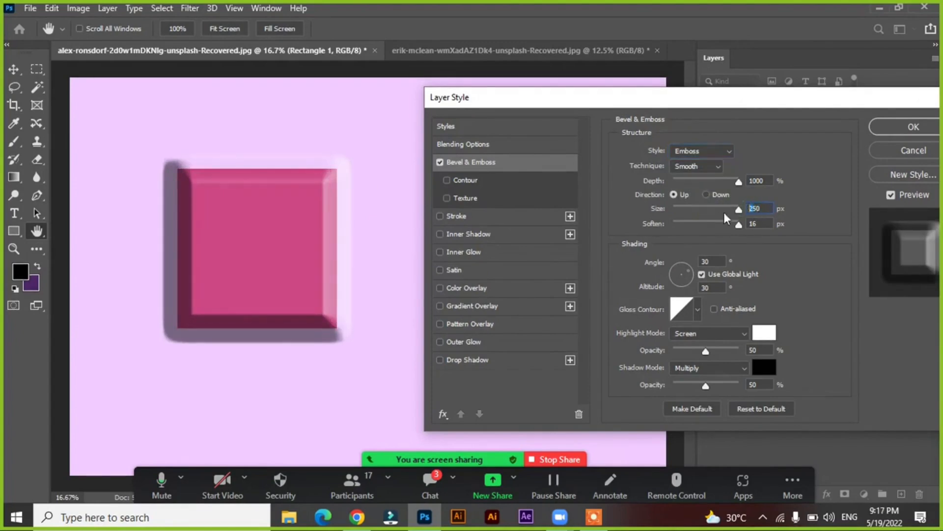
{"action": "left_click_drag", "start_coordinate": [718, 210], "coordinate": [689, 214]}
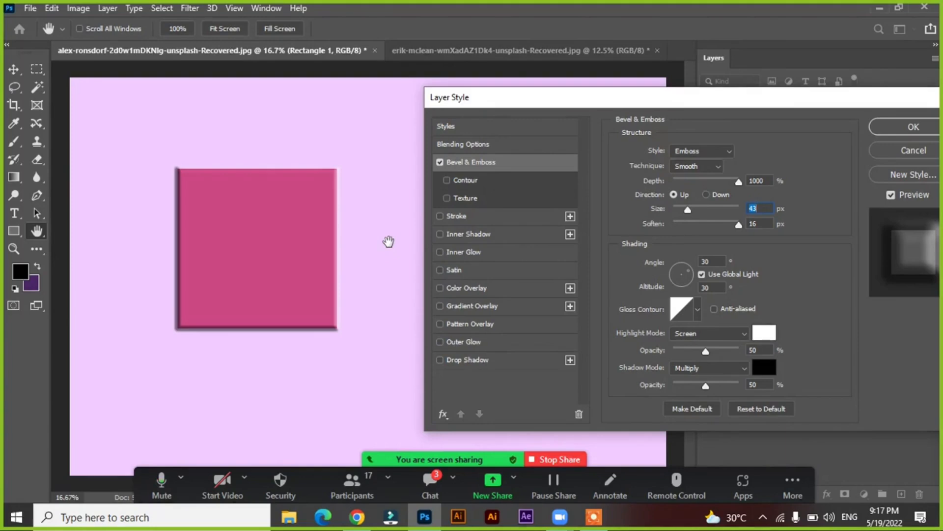
Try the Pillow Emboss style on the square with its size reduced to 27 px
{"action": "left_click", "coordinate": [689, 148]}
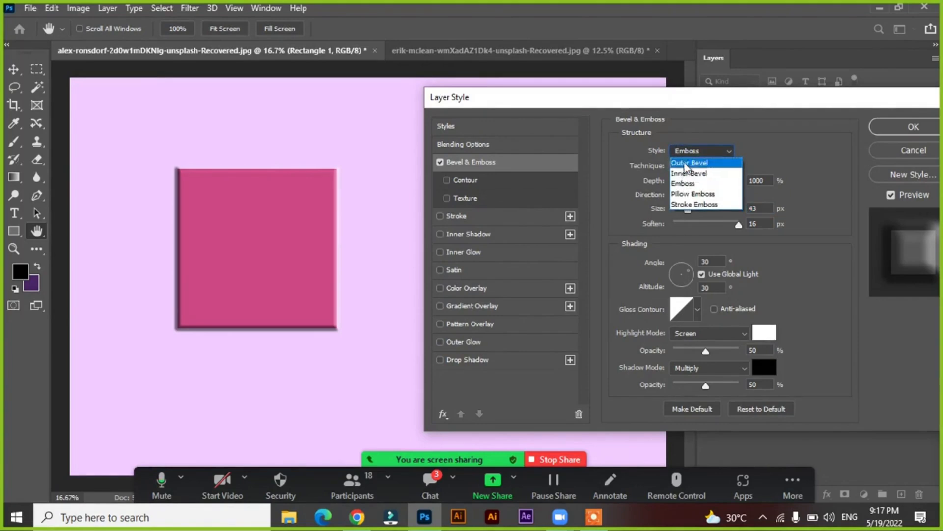
{"action": "left_click", "coordinate": [690, 194]}
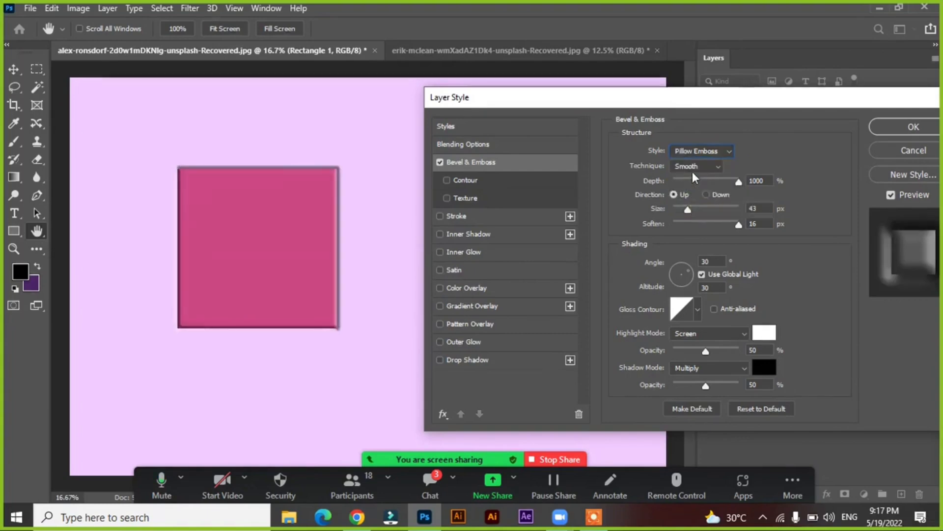
{"action": "mouse_move", "coordinate": [688, 210]}
{"action": "left_mouse_down"}
{"action": "mouse_move", "coordinate": [698, 208]}
{"action": "mouse_move", "coordinate": [685, 207]}
{"action": "left_mouse_up"}
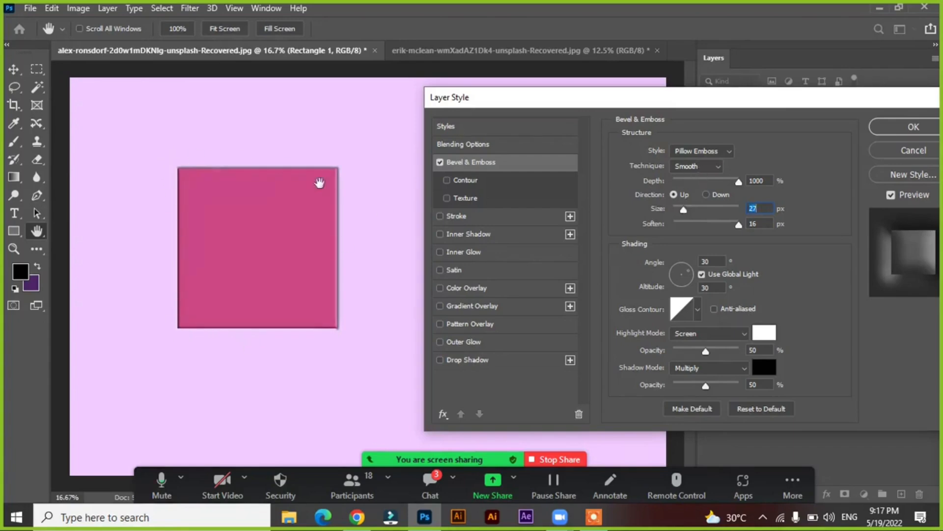
{"action": "left_click", "coordinate": [712, 164]}
{"action": "left_click", "coordinate": [692, 148]}
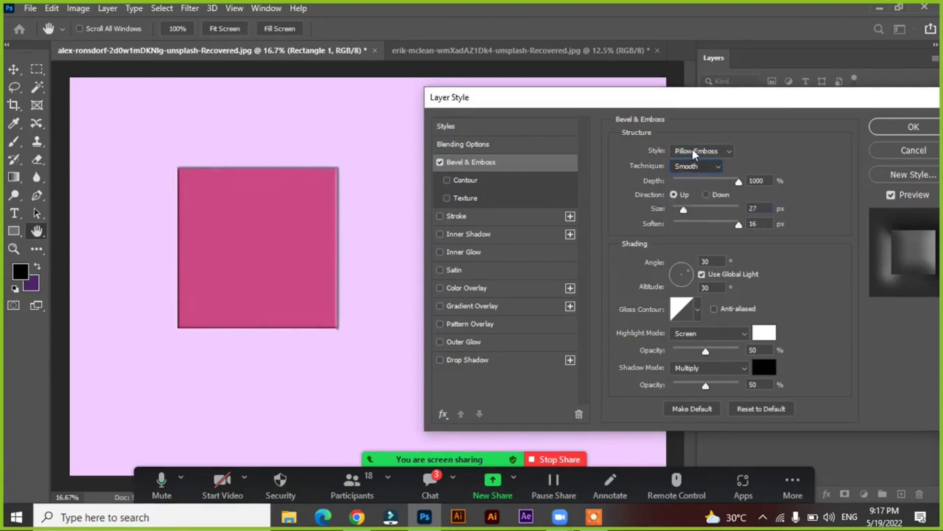
Try the Stroke Emboss style on the square with its size raised to 76 px
{"action": "left_click", "coordinate": [692, 149]}
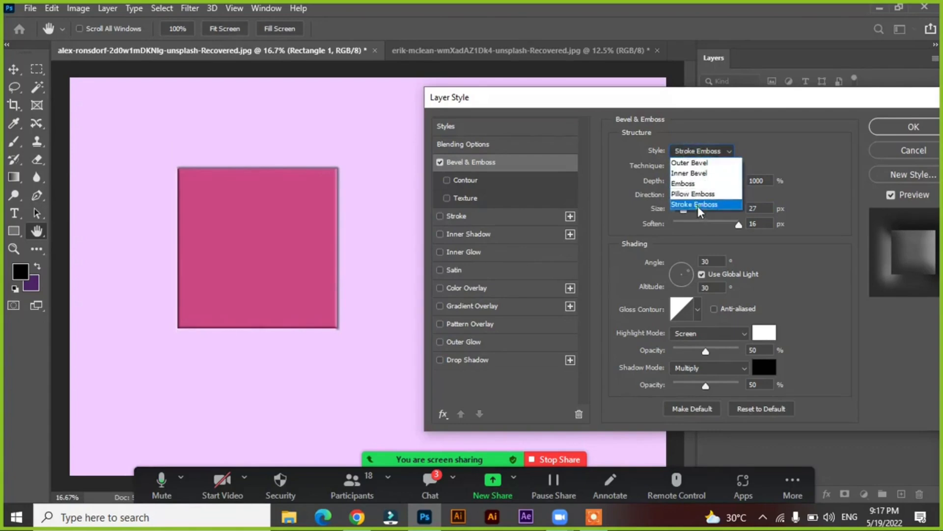
{"action": "left_click", "coordinate": [698, 205]}
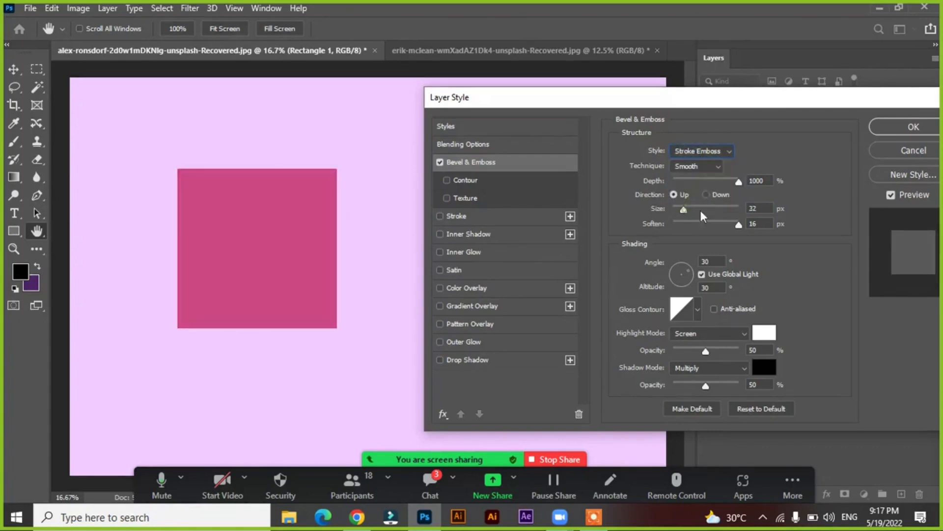
{"action": "mouse_move", "coordinate": [701, 215]}
{"action": "left_mouse_down"}
{"action": "mouse_move", "coordinate": [741, 215]}
{"action": "mouse_move", "coordinate": [698, 210]}
{"action": "left_mouse_up"}
Switch the bevel style to Inner Bevel and set its size to 144 px
{"action": "left_click", "coordinate": [684, 156]}
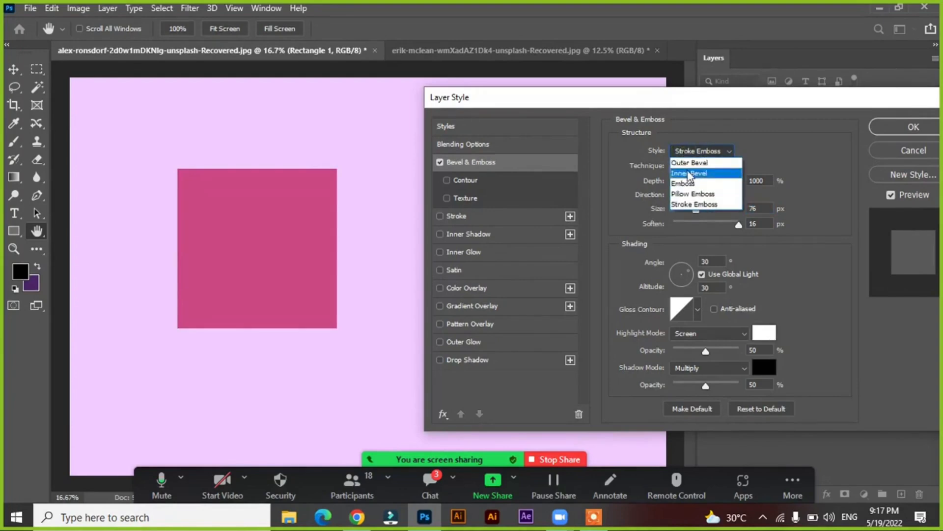
{"action": "left_click", "coordinate": [688, 170]}
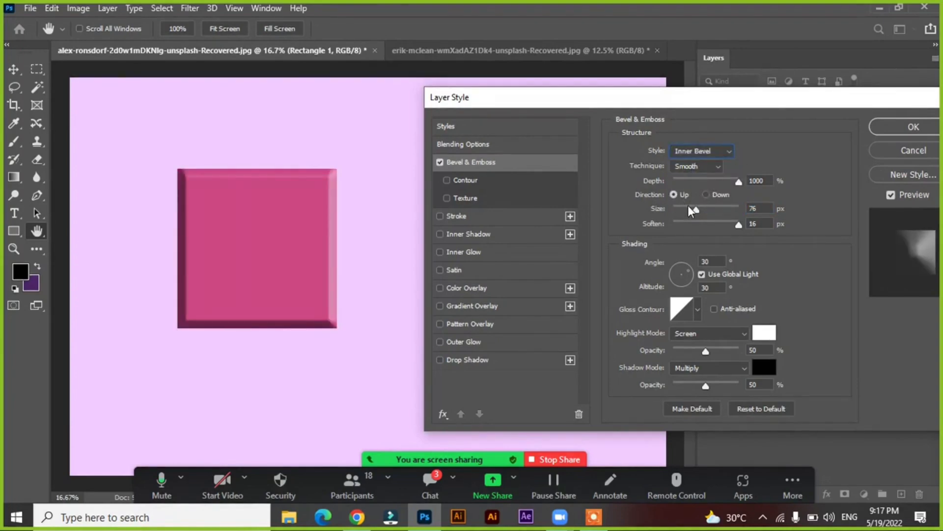
{"action": "left_click_drag", "start_coordinate": [690, 208], "coordinate": [715, 216]}
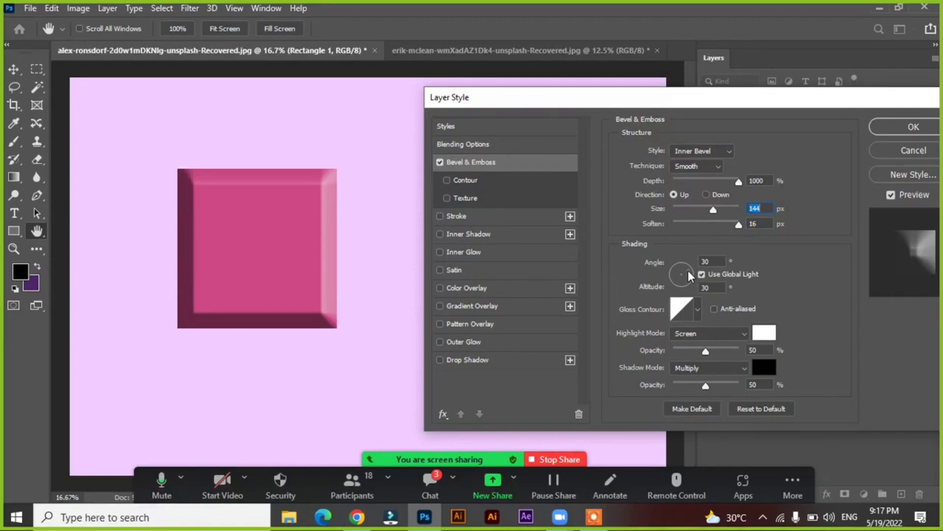
Vary the bevel's light direction through 153° and 18°, ending at a 52° angle and 32° altitude
{"action": "left_click_drag", "start_coordinate": [688, 269], "coordinate": [674, 275]}
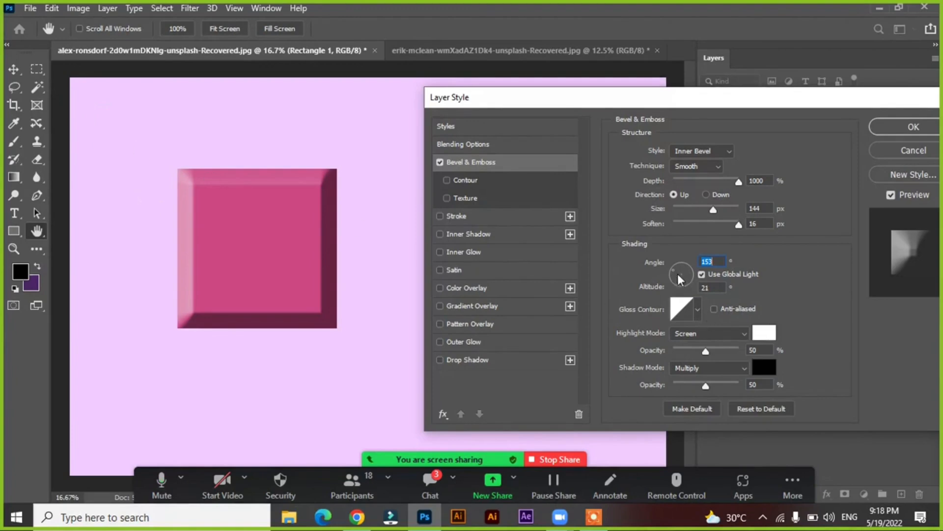
{"action": "mouse_move", "coordinate": [677, 275]}
{"action": "left_mouse_down"}
{"action": "mouse_move", "coordinate": [695, 267]}
{"action": "mouse_move", "coordinate": [692, 276]}
{"action": "left_mouse_up"}
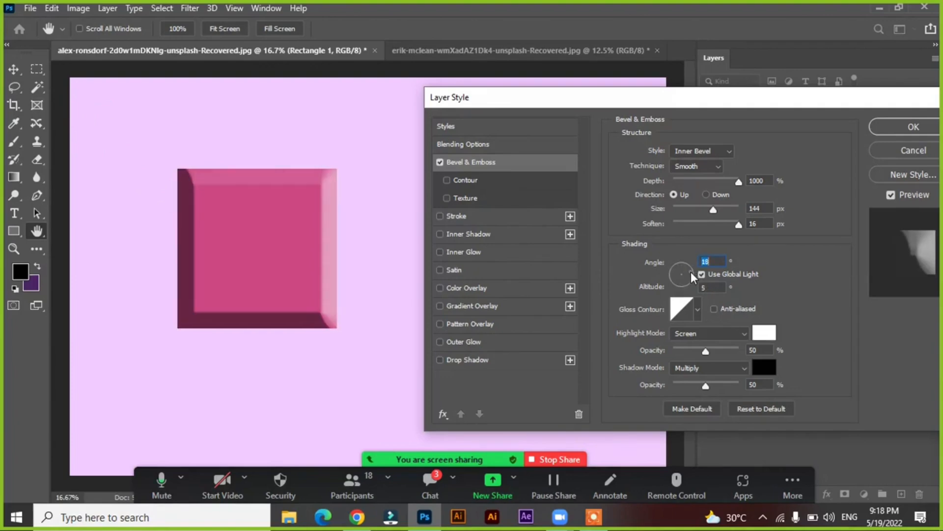
{"action": "mouse_move", "coordinate": [691, 272]}
{"action": "left_mouse_down"}
{"action": "mouse_move", "coordinate": [683, 267]}
{"action": "mouse_move", "coordinate": [681, 284]}
{"action": "mouse_move", "coordinate": [688, 266]}
{"action": "left_mouse_up"}
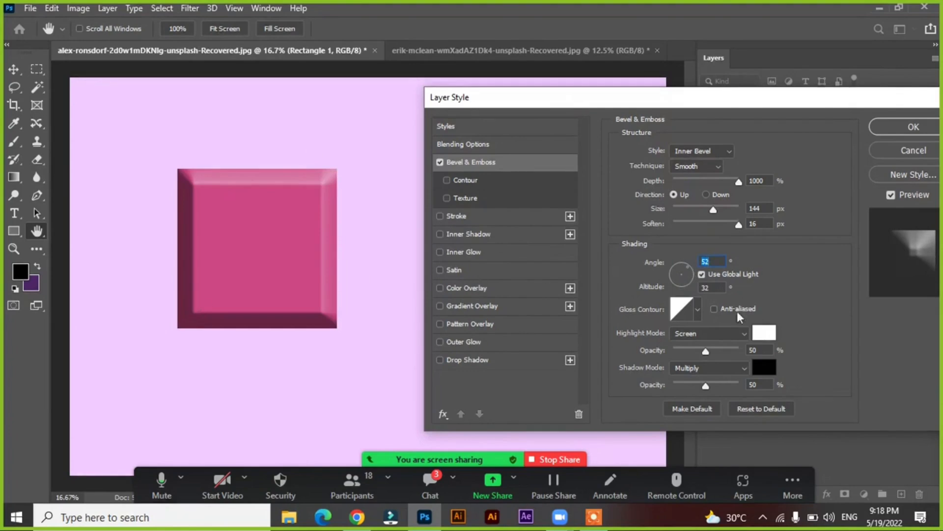
Compare the bevel shading with Use Global Light off and on several times, leaving the option enabled
{"action": "left_click", "coordinate": [702, 276]}
{"action": "left_click", "coordinate": [703, 277]}
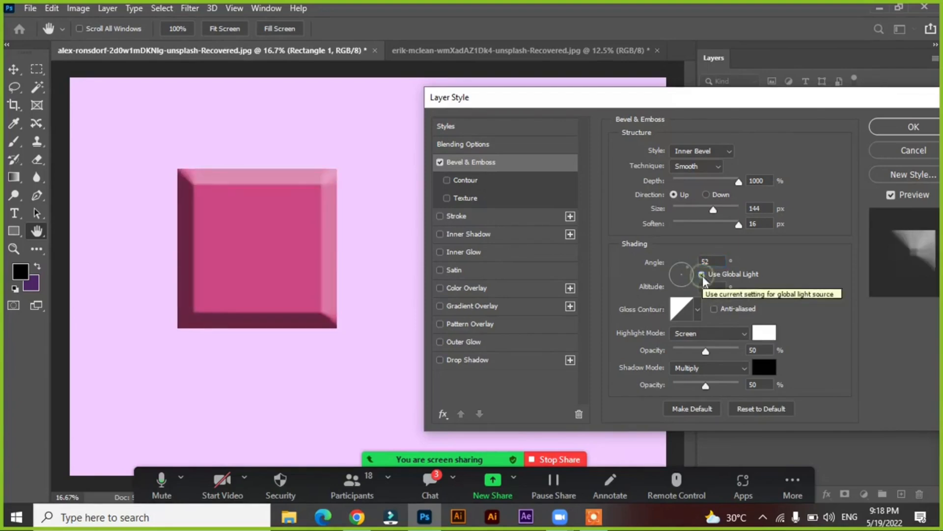
{"action": "left_click", "coordinate": [703, 277]}
{"action": "left_click", "coordinate": [703, 277]}
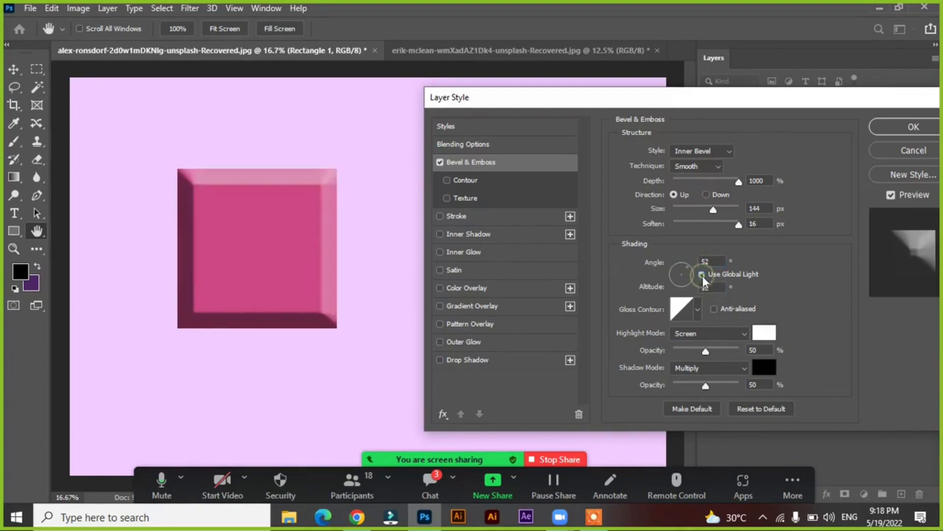
{"action": "left_click", "coordinate": [703, 277]}
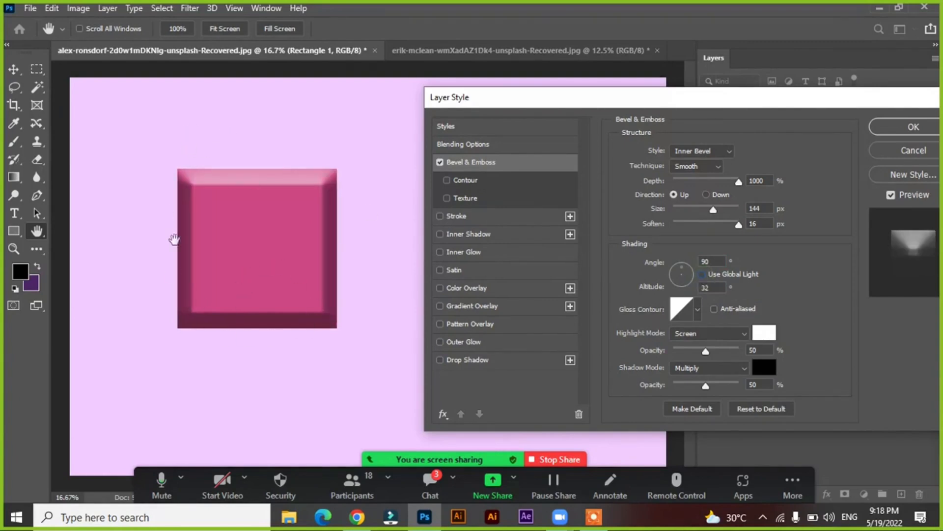
{"action": "left_click", "coordinate": [703, 276]}
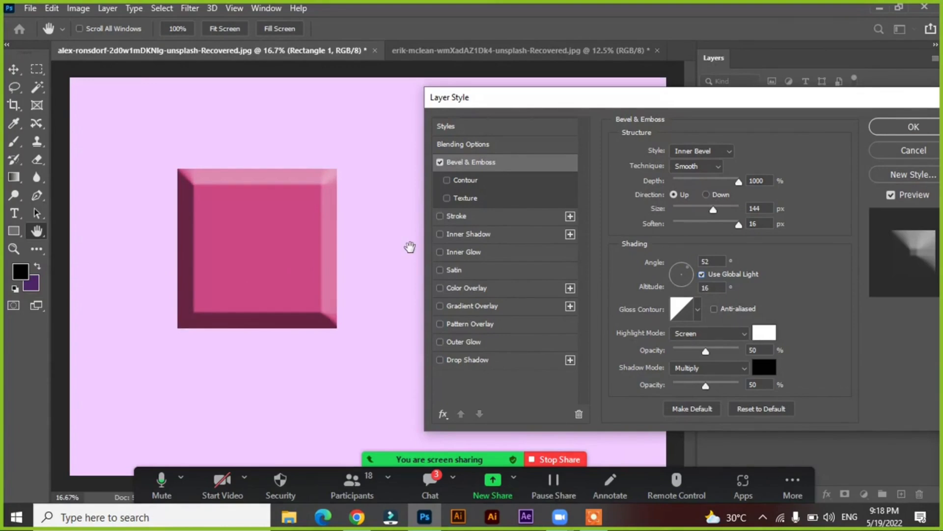
{"action": "left_click", "coordinate": [702, 275]}
{"action": "left_click", "coordinate": [702, 275]}
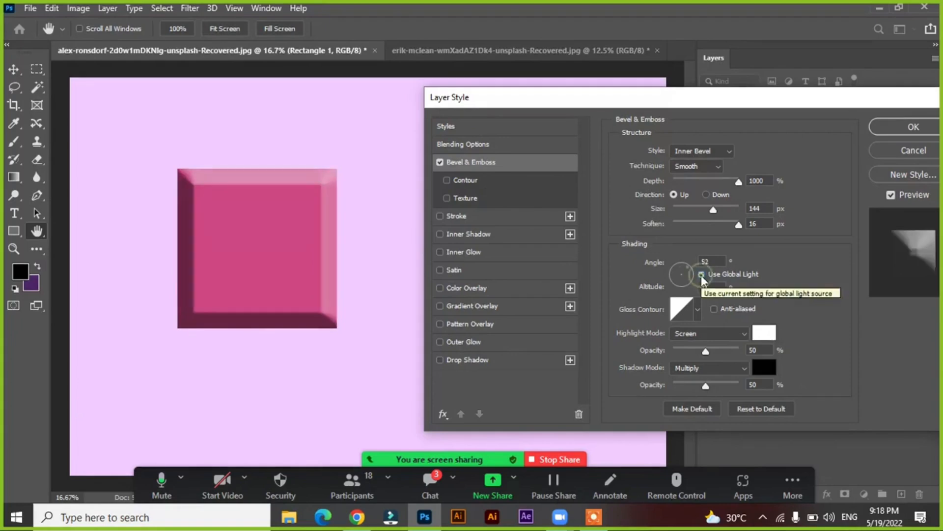
{"action": "left_click", "coordinate": [702, 274]}
{"action": "left_click", "coordinate": [702, 275]}
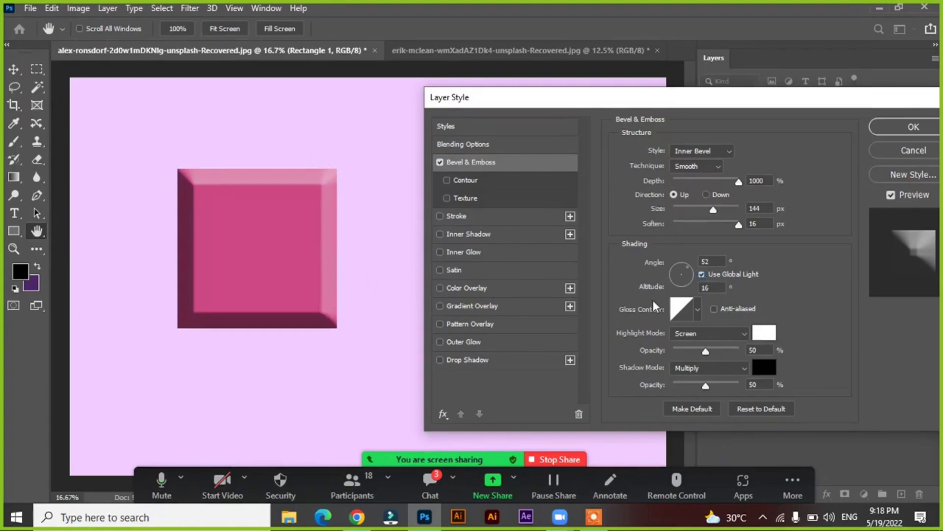
{"action": "left_click", "coordinate": [703, 274]}
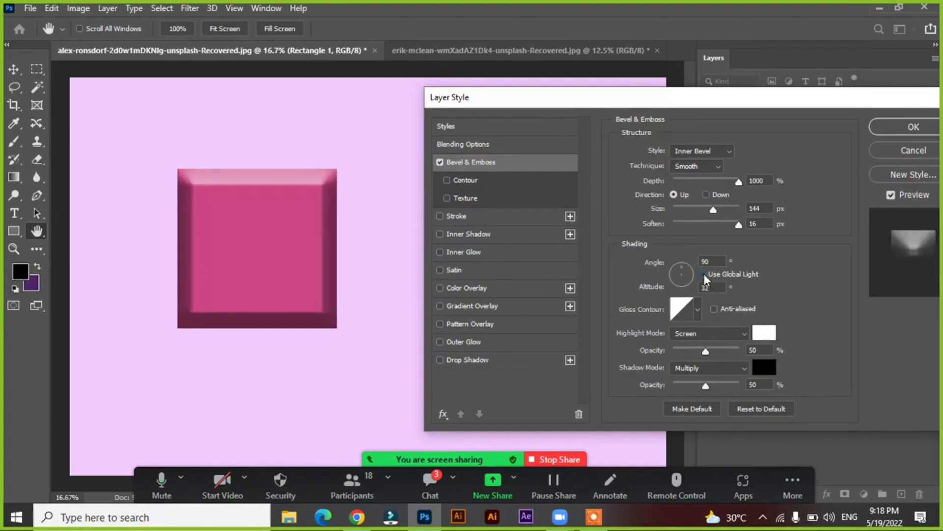
{"action": "left_click", "coordinate": [703, 274]}
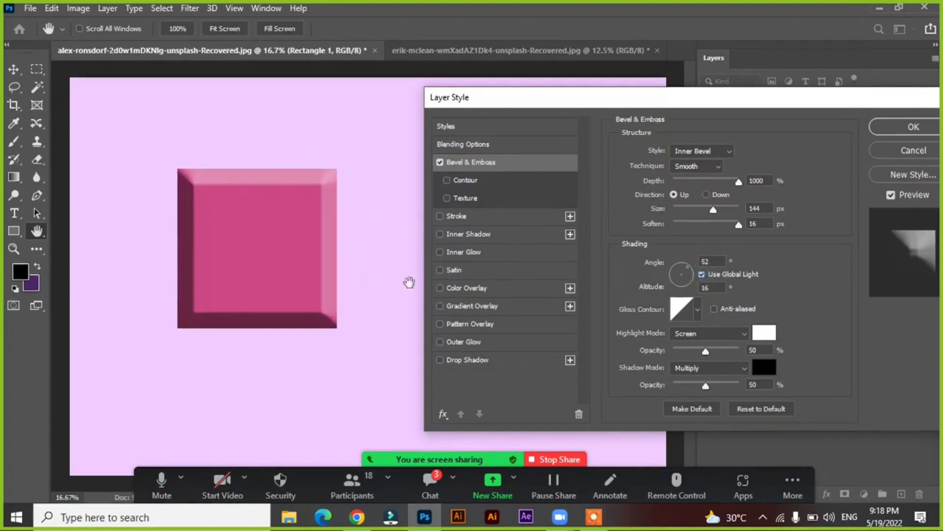
Try the preset gloss contours on the bevel one after another and return to the Linear contour
{"action": "left_click", "coordinate": [699, 311]}
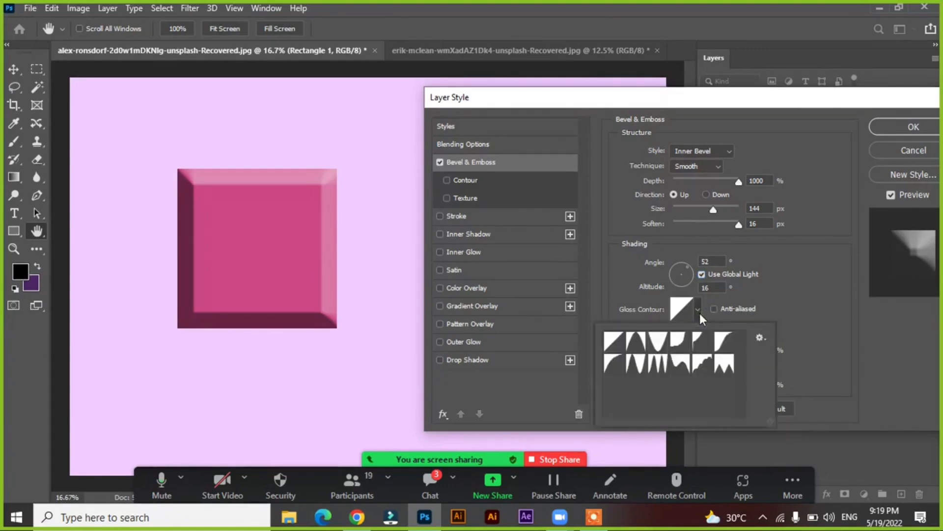
{"action": "left_click", "coordinate": [635, 344]}
{"action": "left_click", "coordinate": [658, 345]}
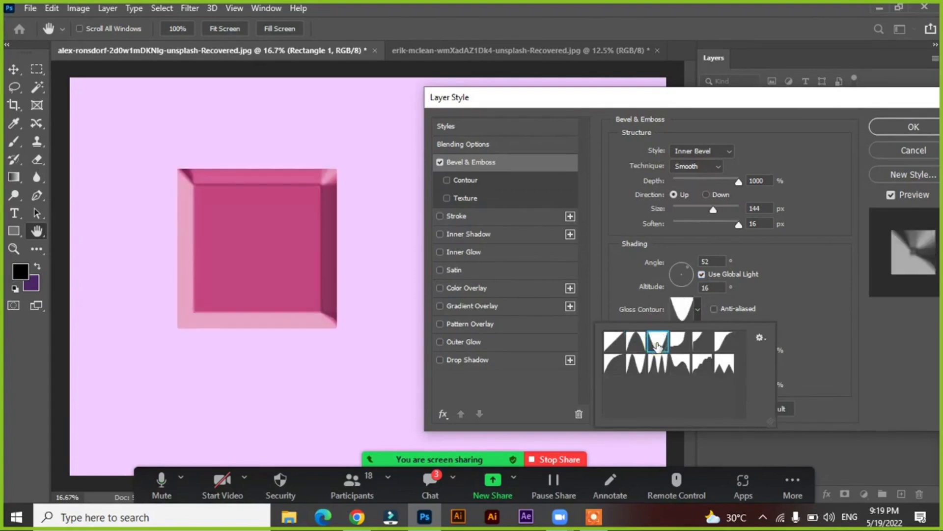
{"action": "left_click", "coordinate": [678, 340]}
{"action": "left_click", "coordinate": [700, 340]}
{"action": "left_click", "coordinate": [722, 342]}
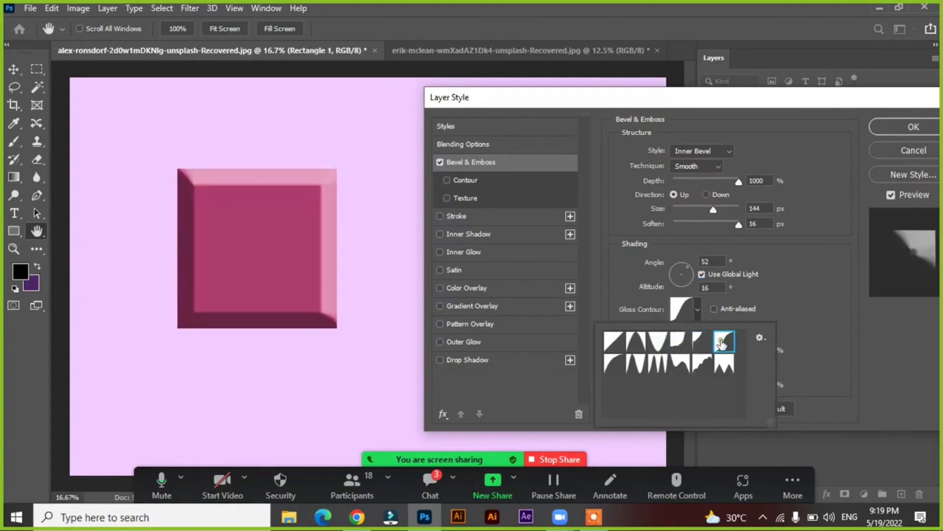
{"action": "left_click", "coordinate": [723, 364]}
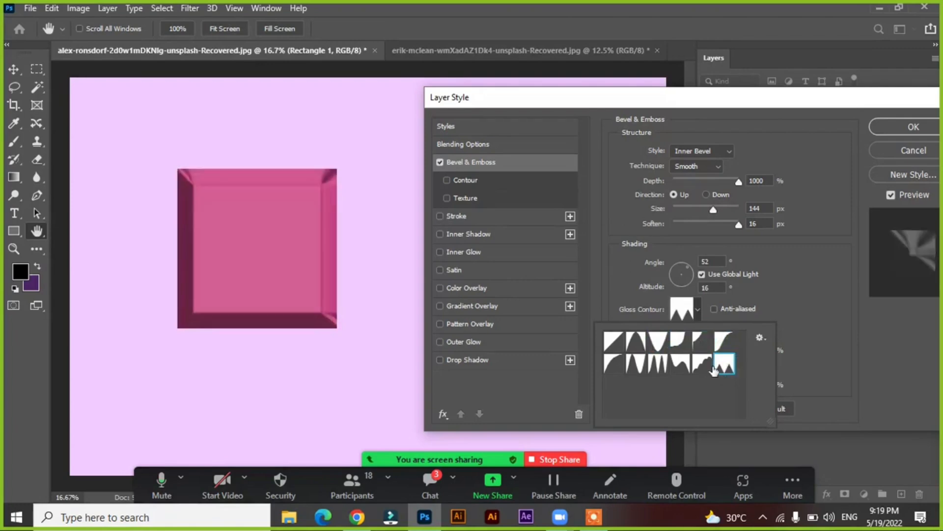
{"action": "left_click", "coordinate": [680, 364]}
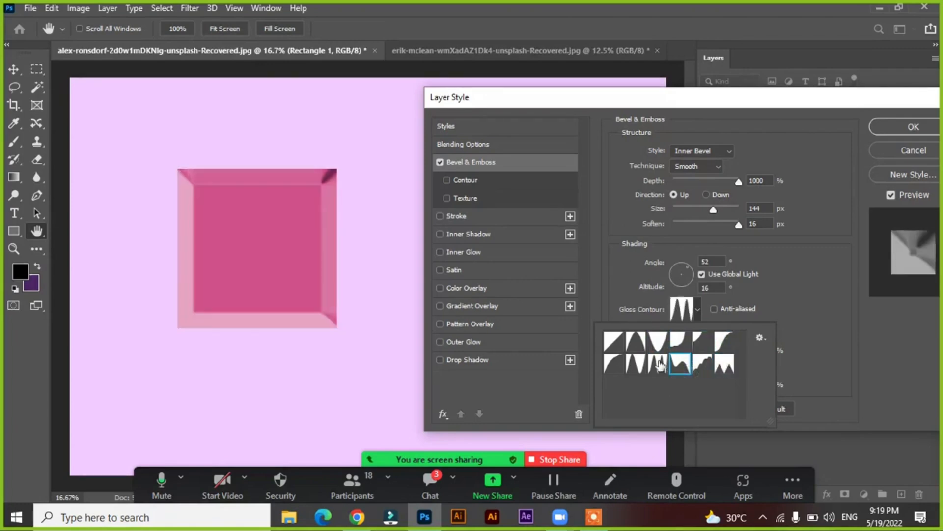
{"action": "left_click", "coordinate": [659, 364]}
{"action": "left_click", "coordinate": [637, 365]}
{"action": "left_click", "coordinate": [617, 366]}
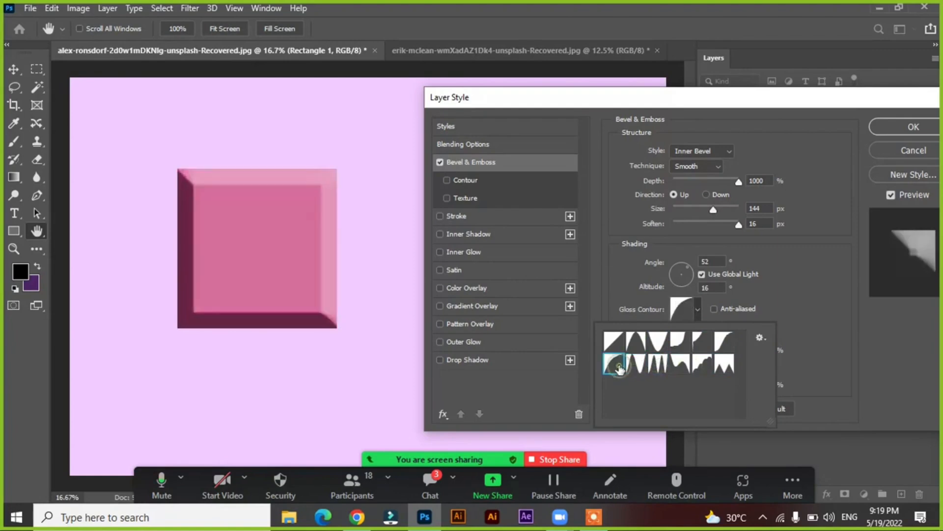
{"action": "left_click", "coordinate": [614, 340]}
{"action": "left_click", "coordinate": [821, 293]}
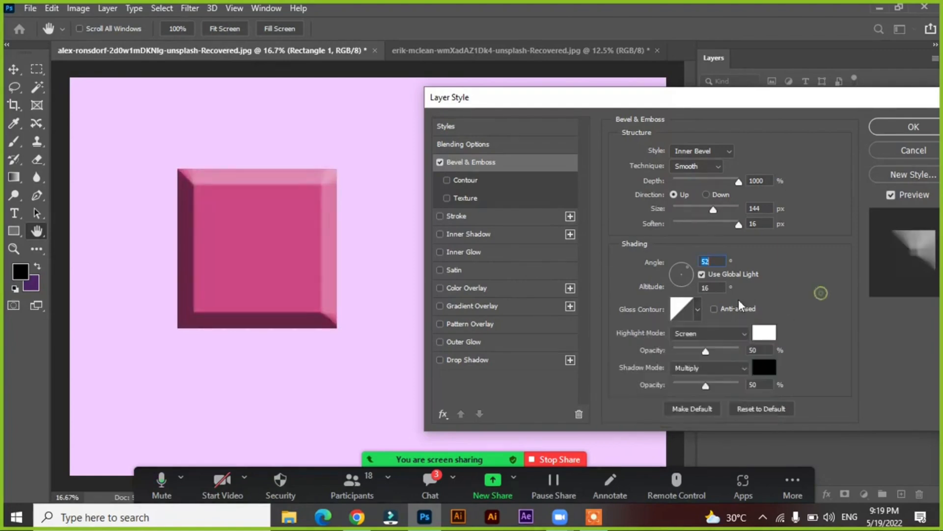
Open the gloss contour in the Contour Editor beside the square, try the Ring preset, and return to Linear
{"action": "left_click", "coordinate": [680, 309]}
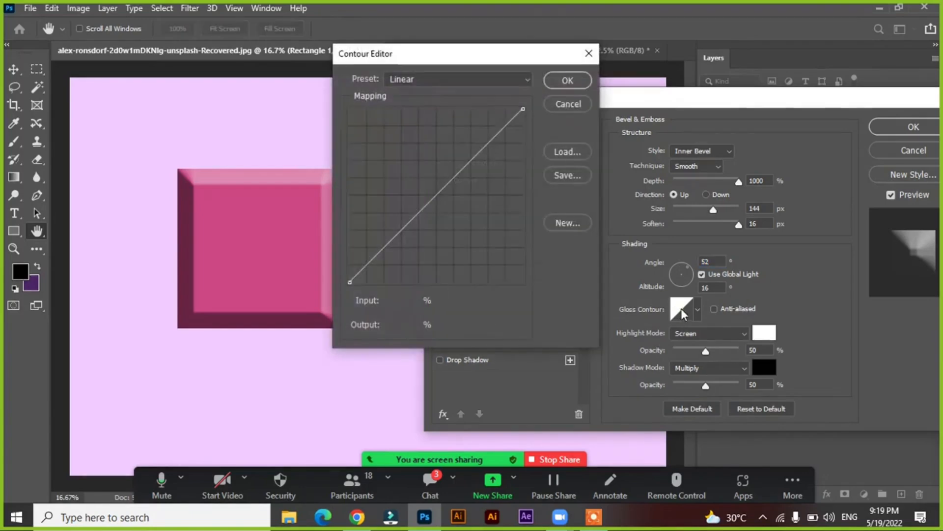
{"action": "left_click_drag", "start_coordinate": [398, 58], "coordinate": [479, 103]}
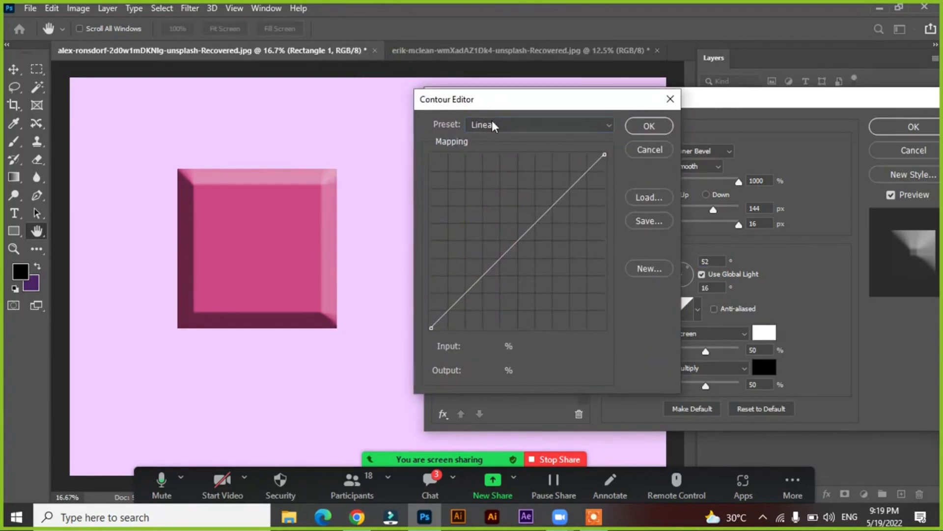
{"action": "left_click", "coordinate": [492, 124]}
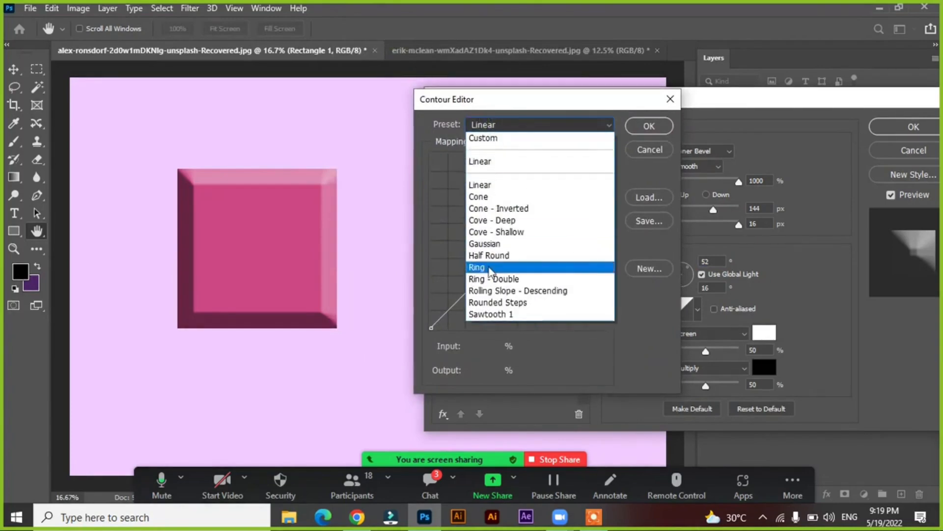
{"action": "left_click", "coordinate": [489, 266]}
{"action": "left_click", "coordinate": [502, 126]}
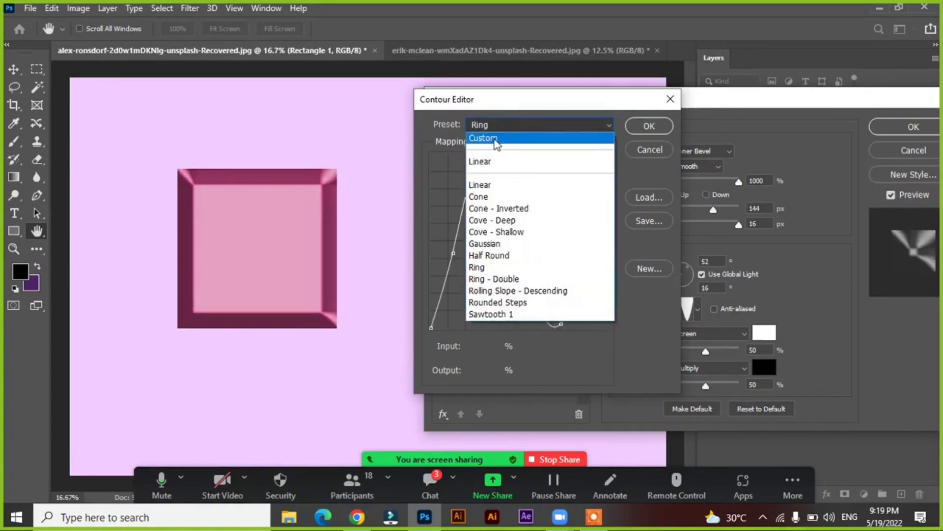
{"action": "left_click", "coordinate": [503, 134]}
{"action": "left_click", "coordinate": [502, 125]}
{"action": "left_click", "coordinate": [502, 126]}
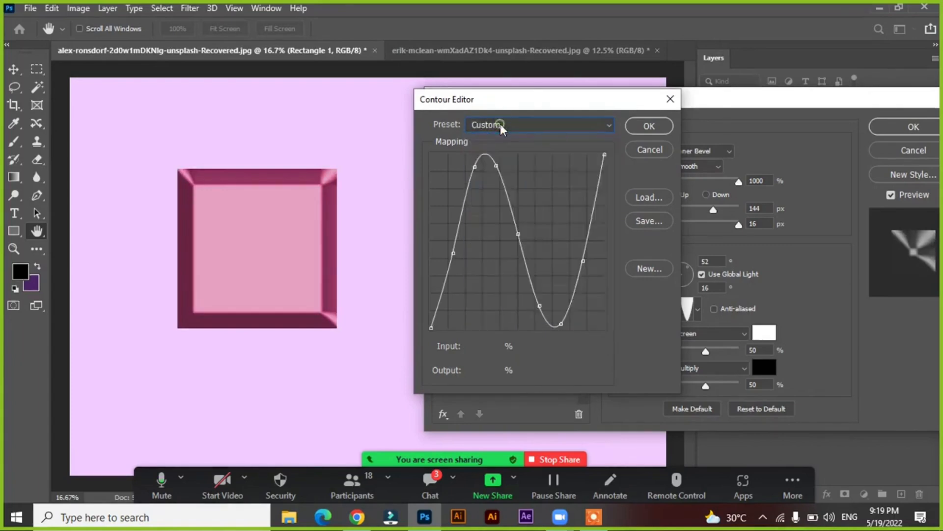
{"action": "left_click", "coordinate": [502, 126]}
{"action": "left_click", "coordinate": [484, 160]}
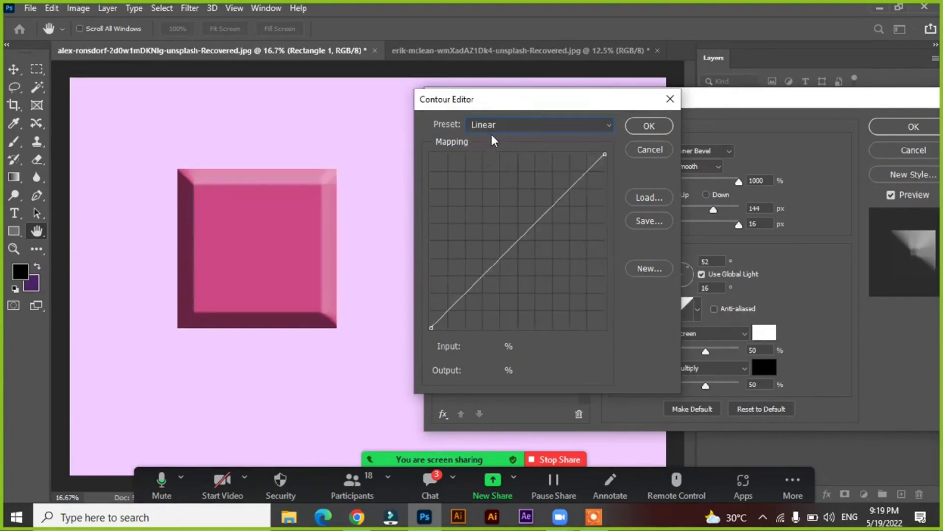
Try shaping a custom gloss contour with several added peaks and dips in the Contour Editor, and discard it
{"action": "mouse_move", "coordinate": [519, 242]}
{"action": "left_mouse_down"}
{"action": "mouse_move", "coordinate": [542, 265]}
{"action": "mouse_move", "coordinate": [506, 224]}
{"action": "mouse_move", "coordinate": [526, 249]}
{"action": "mouse_move", "coordinate": [517, 236]}
{"action": "mouse_move", "coordinate": [552, 197]}
{"action": "mouse_move", "coordinate": [550, 165]}
{"action": "left_mouse_up"}
{"action": "left_click", "coordinate": [492, 236]}
{"action": "left_click_drag", "start_coordinate": [494, 241], "coordinate": [445, 226]}
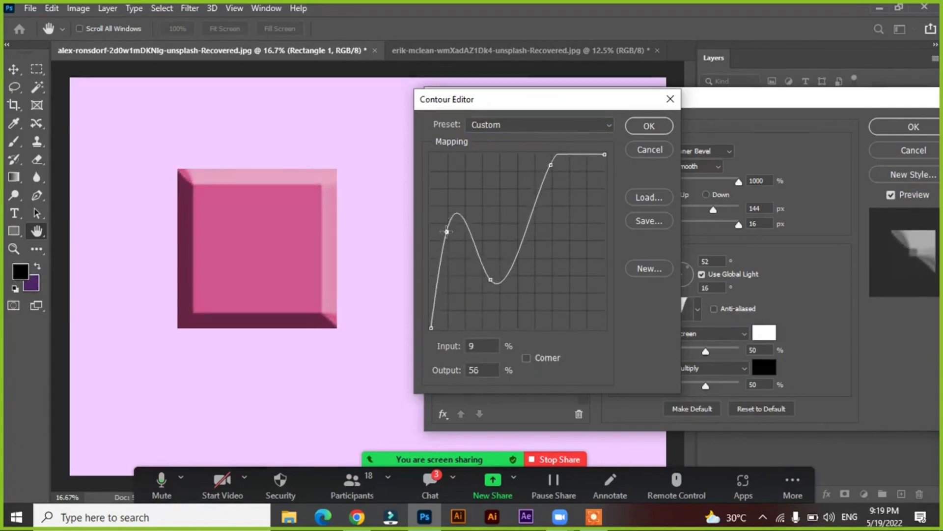
{"action": "mouse_move", "coordinate": [529, 225]}
{"action": "left_mouse_down"}
{"action": "mouse_move", "coordinate": [532, 241]}
{"action": "mouse_move", "coordinate": [530, 222]}
{"action": "left_mouse_up"}
{"action": "left_click_drag", "start_coordinate": [519, 256], "coordinate": [510, 230]}
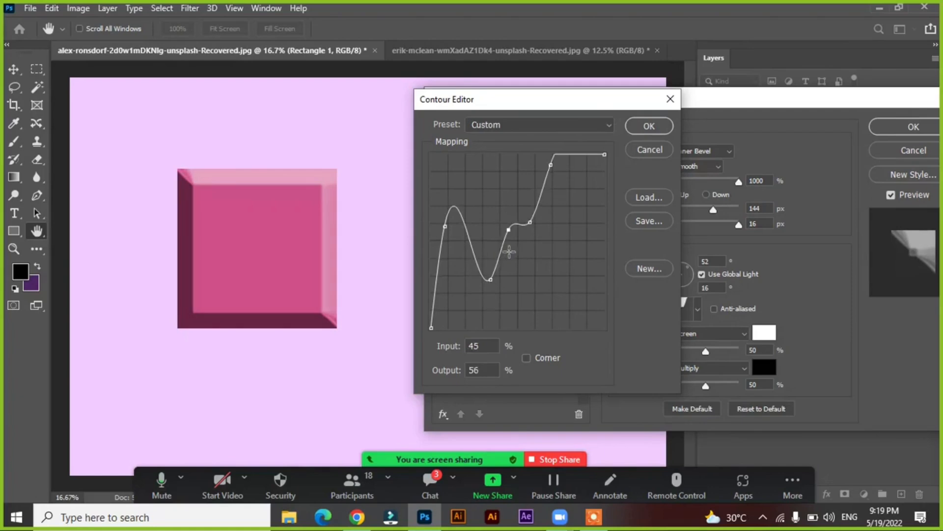
{"action": "left_click_drag", "start_coordinate": [544, 188], "coordinate": [525, 177]}
{"action": "left_click", "coordinate": [542, 186]}
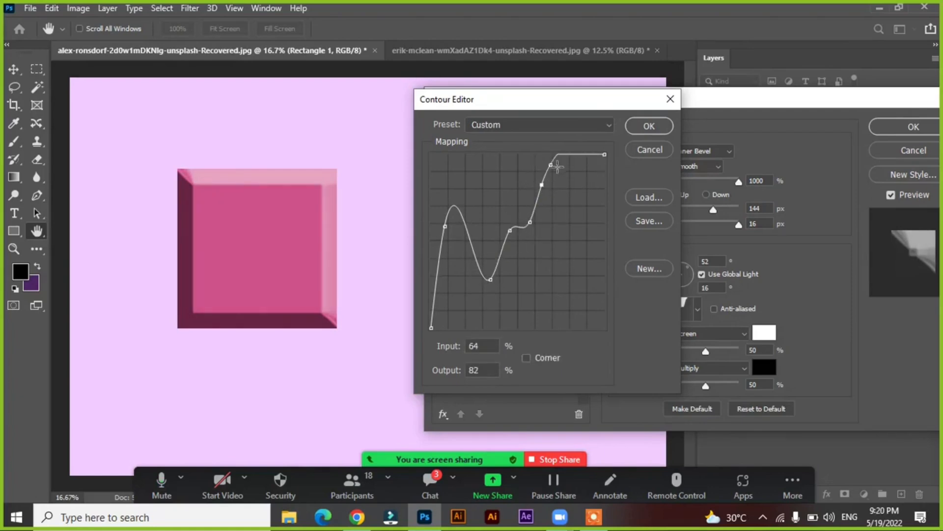
{"action": "left_click_drag", "start_coordinate": [581, 155], "coordinate": [577, 250]}
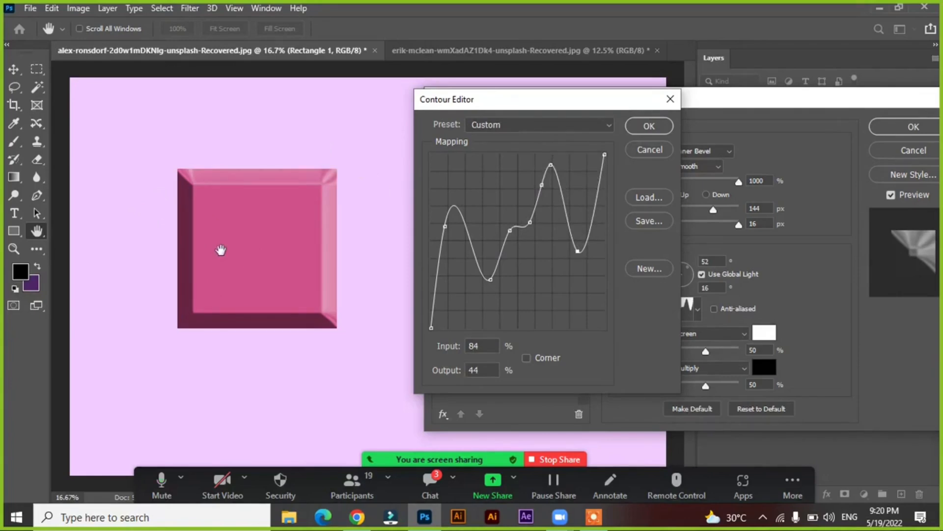
{"action": "left_click", "coordinate": [647, 151]}
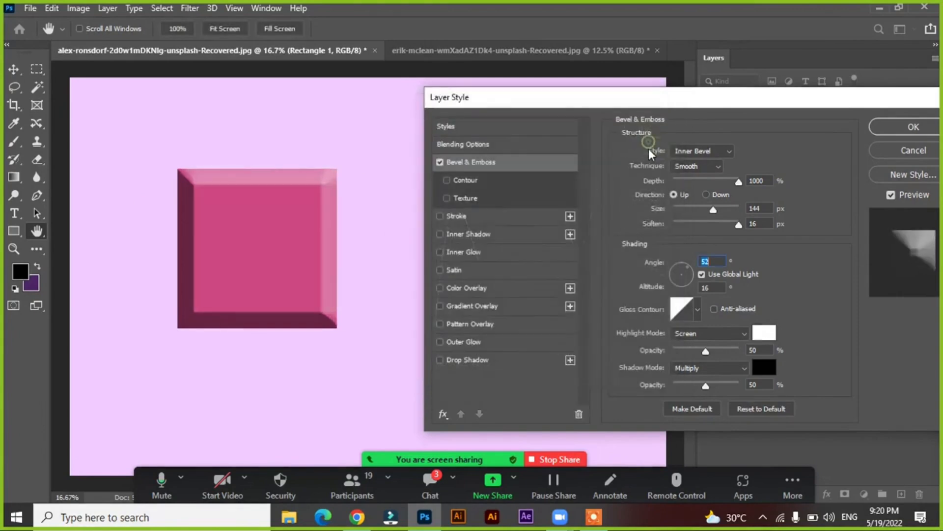
{"action": "left_click_drag", "start_coordinate": [564, 96], "coordinate": [544, 97]}
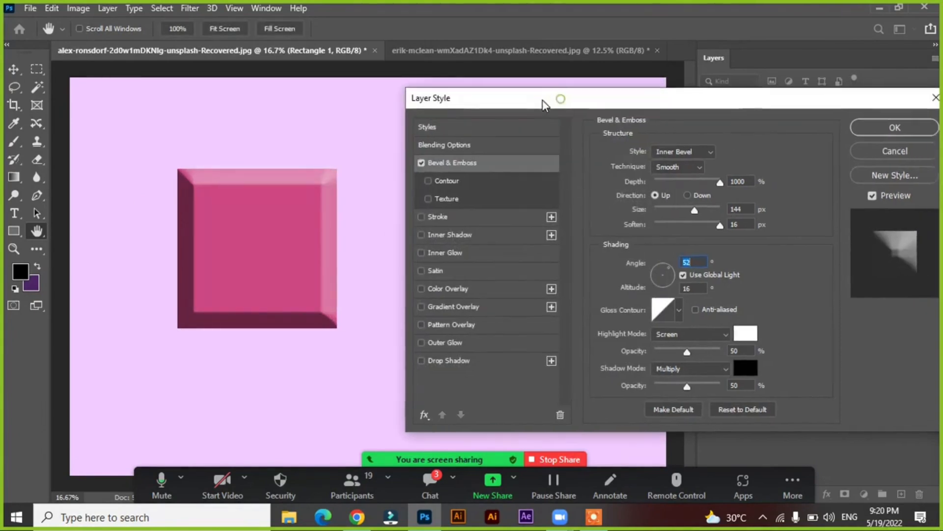
{"action": "left_click", "coordinate": [682, 315]}
{"action": "left_click", "coordinate": [682, 315]}
{"action": "left_click", "coordinate": [430, 485]}
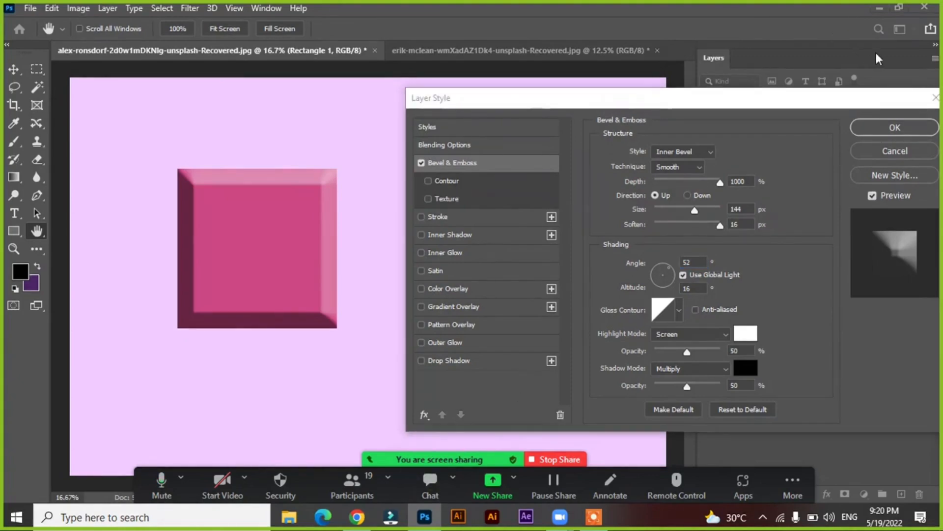
Lower both the highlight opacity and the shadow opacity of the bevel to 0%
{"action": "left_click_drag", "start_coordinate": [636, 100], "coordinate": [626, 100]}
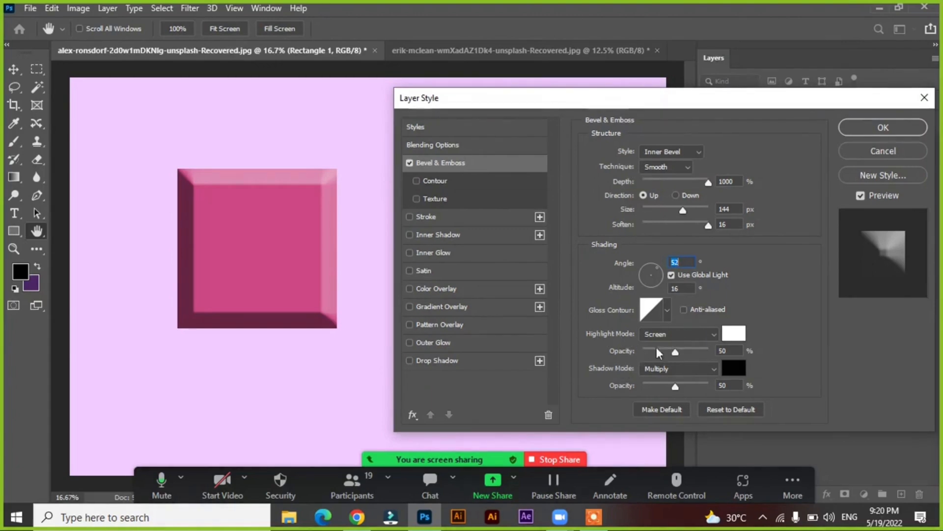
{"action": "left_click_drag", "start_coordinate": [675, 351], "coordinate": [609, 353]}
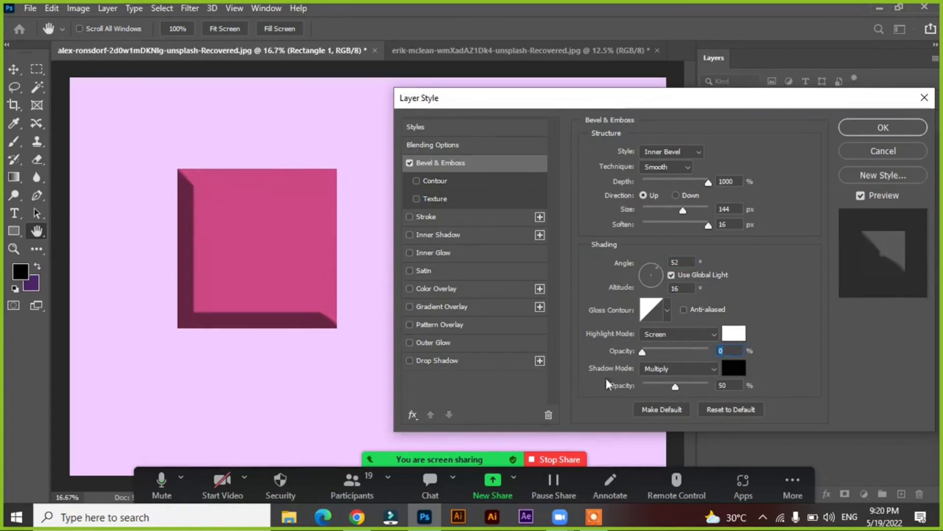
{"action": "left_click_drag", "start_coordinate": [674, 387], "coordinate": [548, 378]}
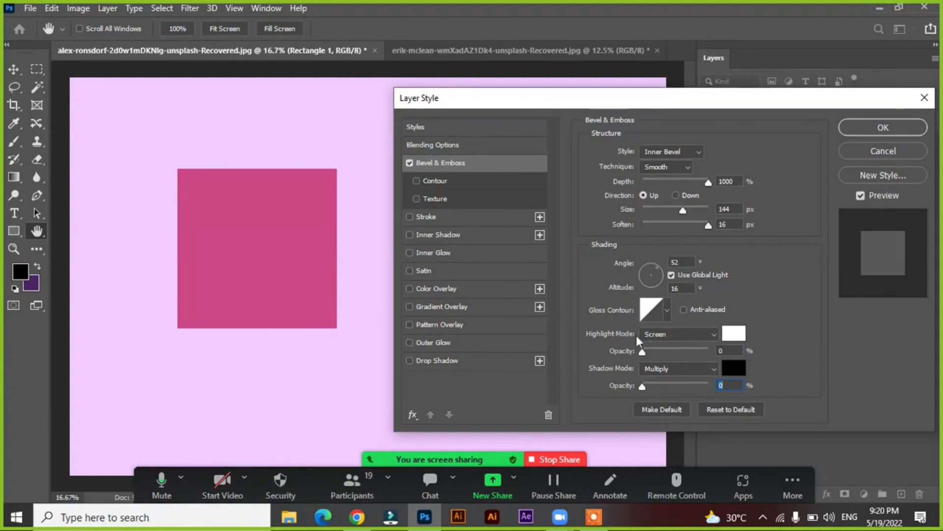
Raise the bevel's highlight and shadow opacities in stages up to 100%, and settle both at 49%
{"action": "left_click_drag", "start_coordinate": [643, 350], "coordinate": [689, 351]}
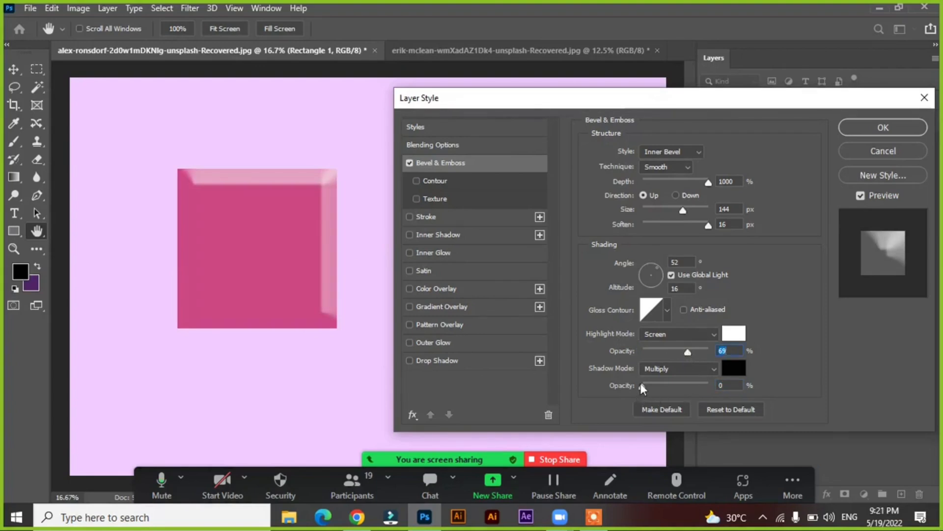
{"action": "left_click_drag", "start_coordinate": [642, 383], "coordinate": [682, 389]}
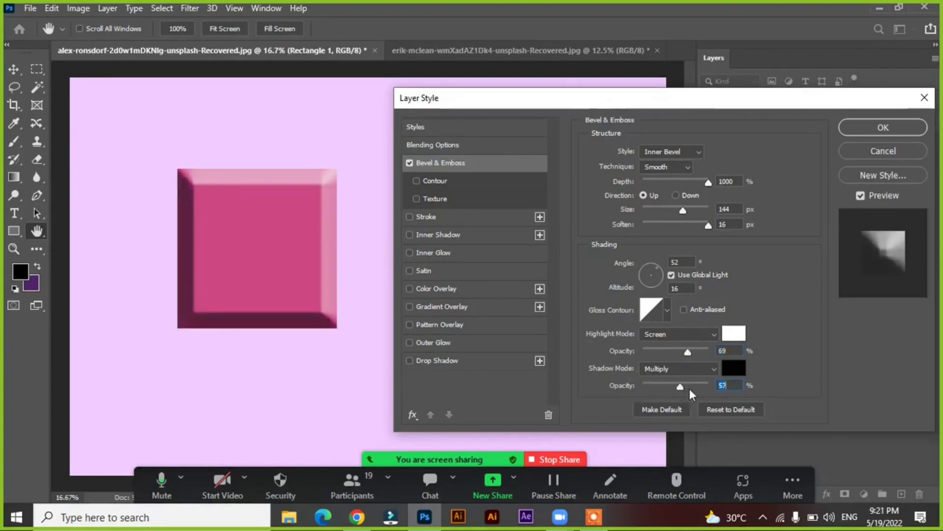
{"action": "left_click_drag", "start_coordinate": [697, 350], "coordinate": [712, 352]}
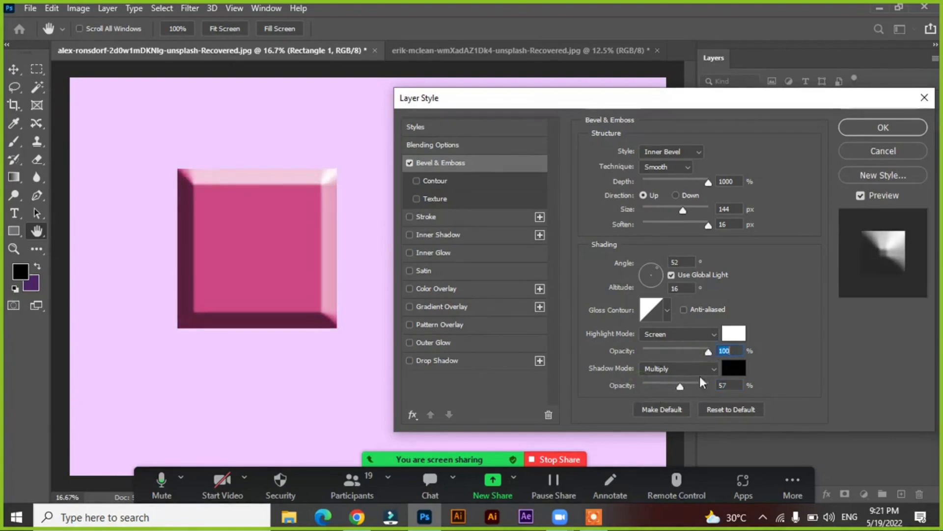
{"action": "left_click_drag", "start_coordinate": [681, 387], "coordinate": [716, 388]}
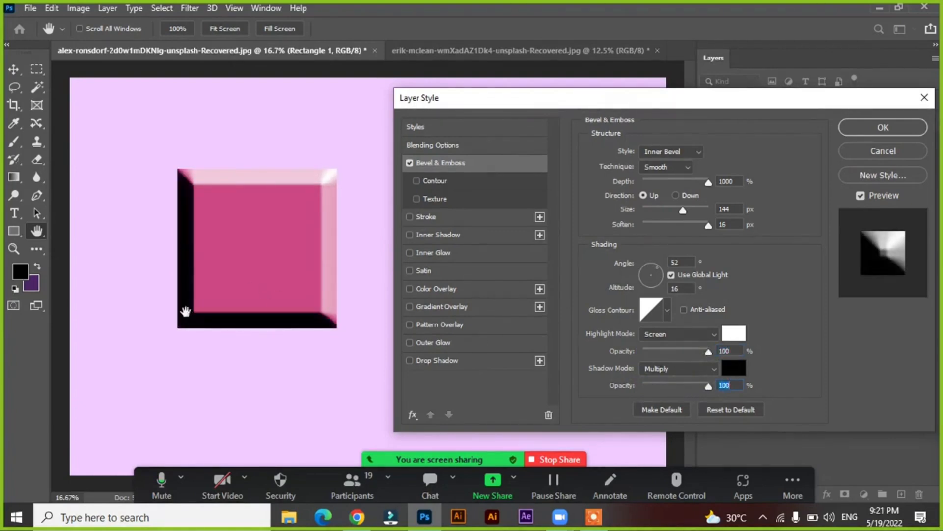
{"action": "left_click", "coordinate": [675, 385]}
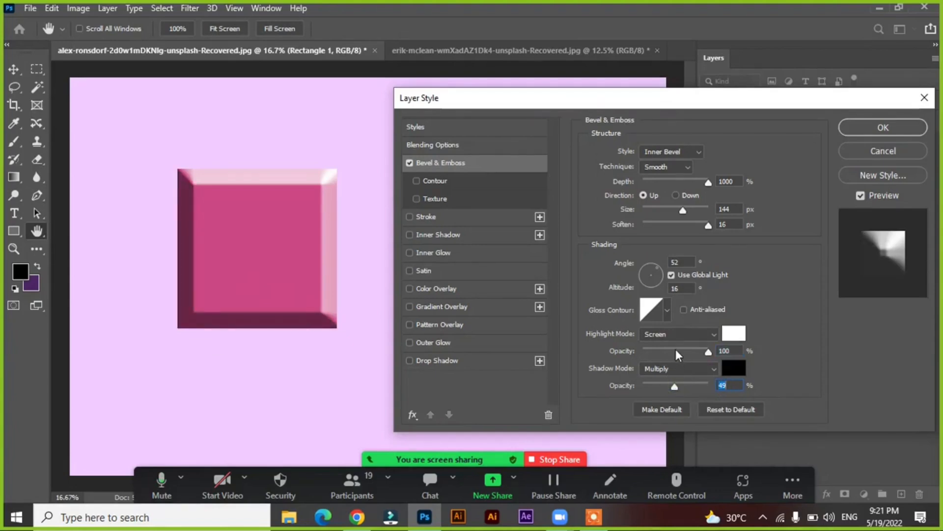
{"action": "left_click", "coordinate": [676, 349]}
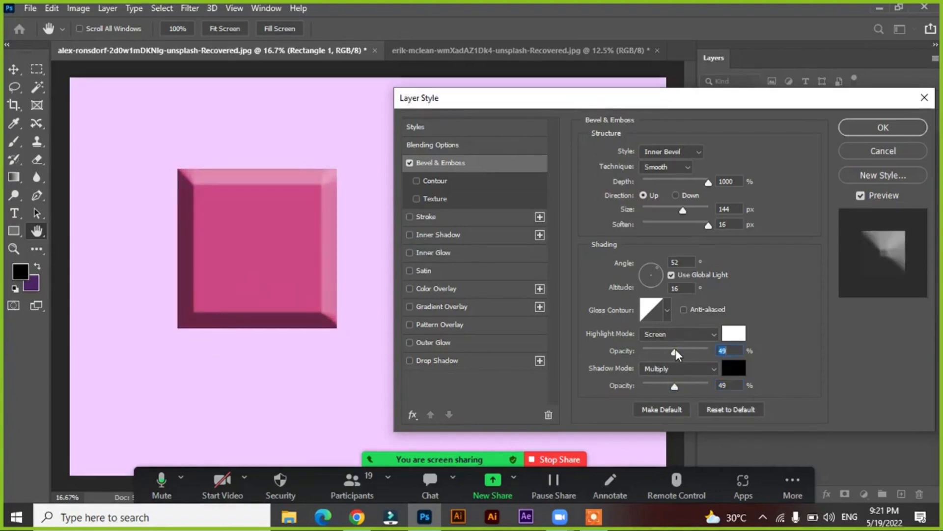
Try green 00915f, olive 917b00 and dark brown 312a00 as the bevel's shadow color, and cancel the color change
{"action": "left_click", "coordinate": [730, 367]}
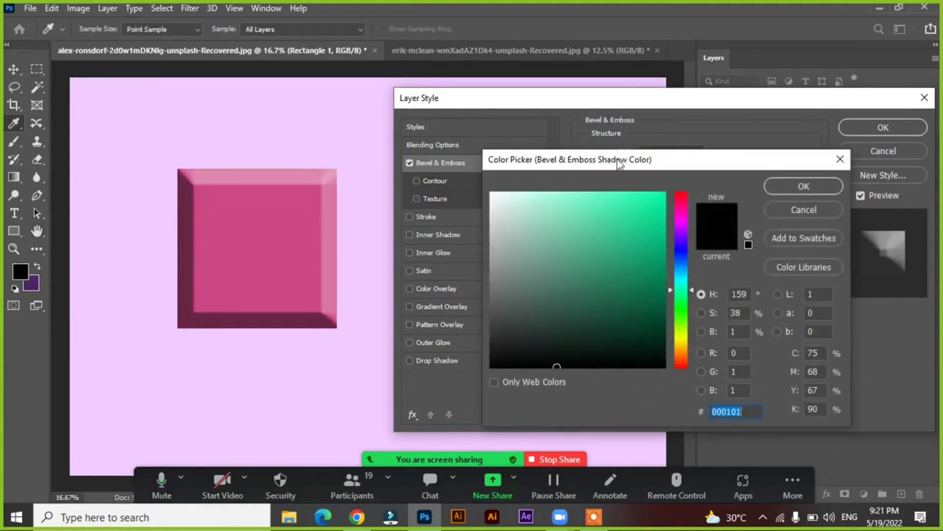
{"action": "left_click_drag", "start_coordinate": [620, 162], "coordinate": [518, 135]}
{"action": "left_click_drag", "start_coordinate": [543, 240], "coordinate": [565, 241]}
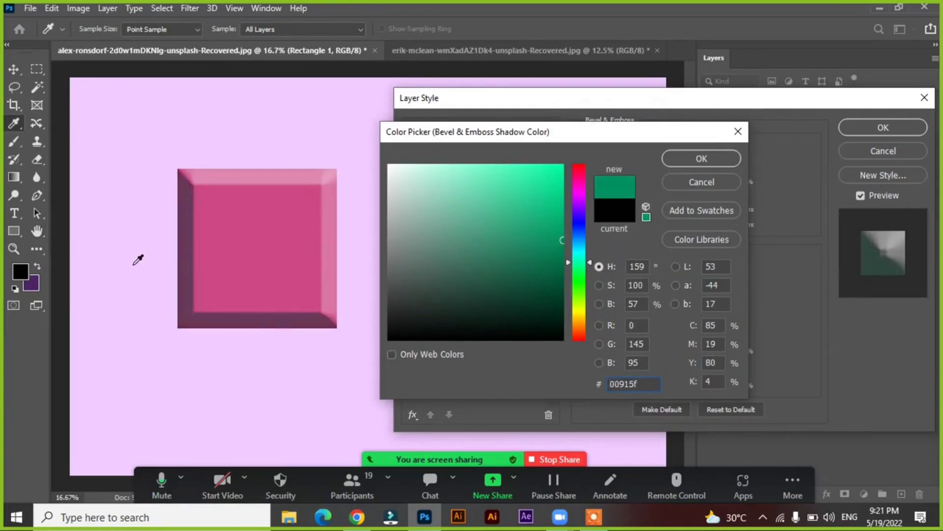
{"action": "mouse_move", "coordinate": [579, 305]}
{"action": "left_mouse_down"}
{"action": "mouse_move", "coordinate": [581, 289]}
{"action": "mouse_move", "coordinate": [586, 316]}
{"action": "left_mouse_up"}
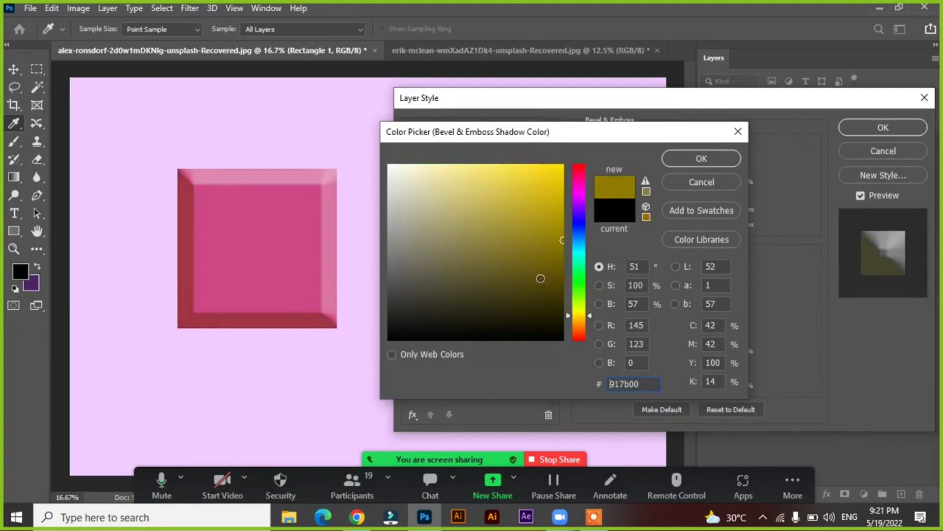
{"action": "left_click_drag", "start_coordinate": [540, 278], "coordinate": [563, 306]}
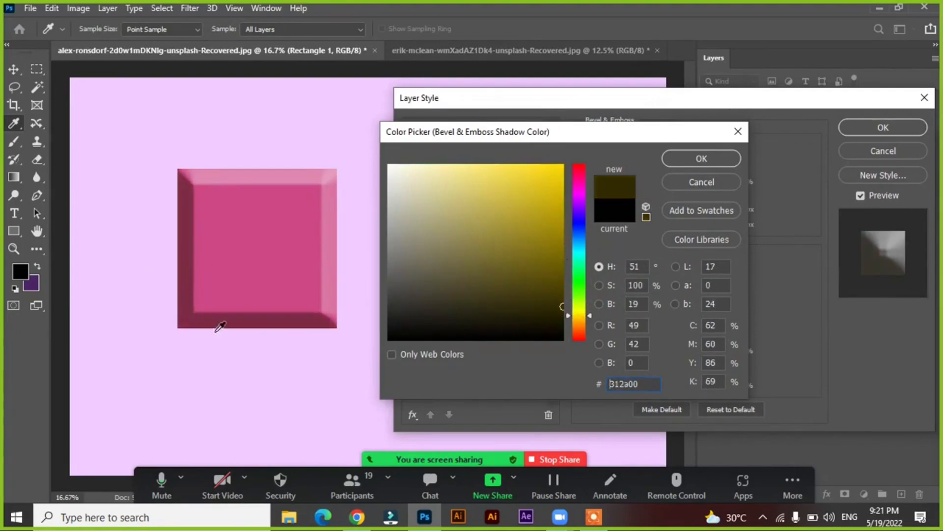
{"action": "left_click", "coordinate": [713, 181]}
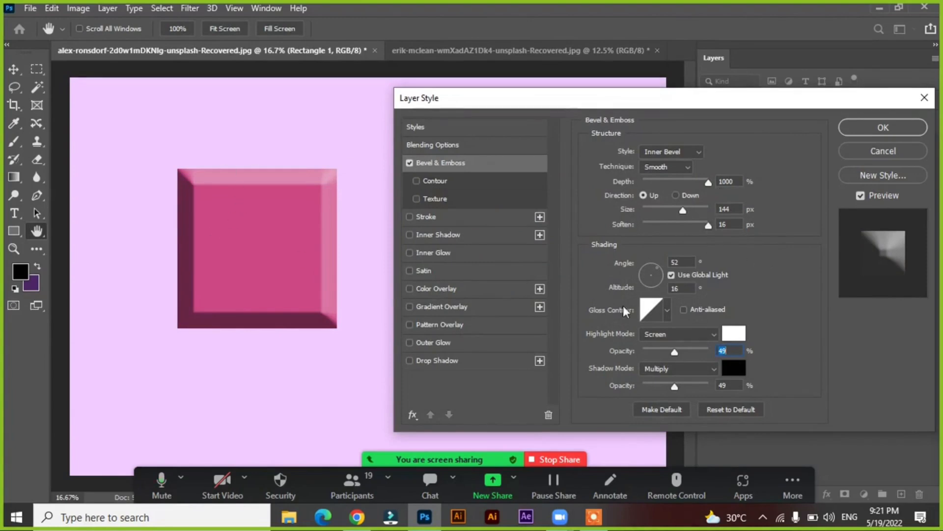
Try the bevel's Contour option with a 49% range and turn it off again
{"action": "left_click_drag", "start_coordinate": [632, 102], "coordinate": [608, 98]}
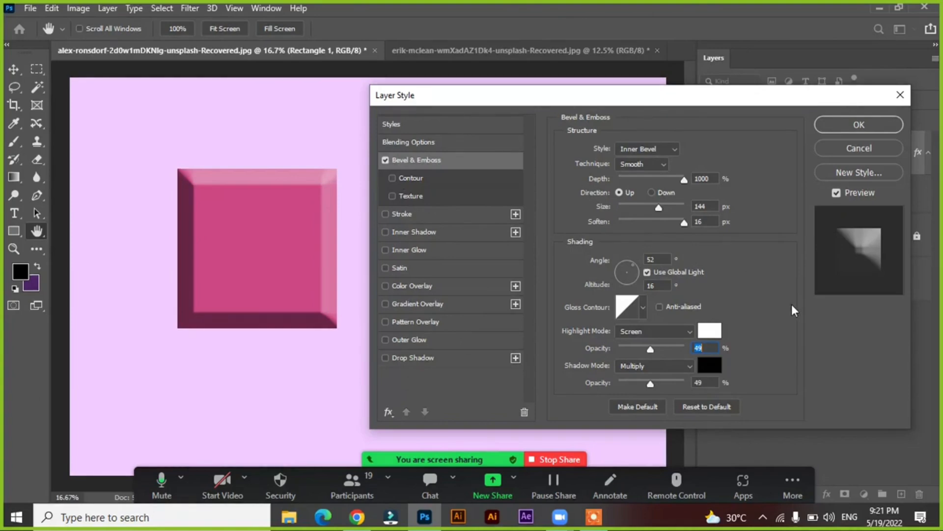
{"action": "left_click", "coordinate": [411, 178]}
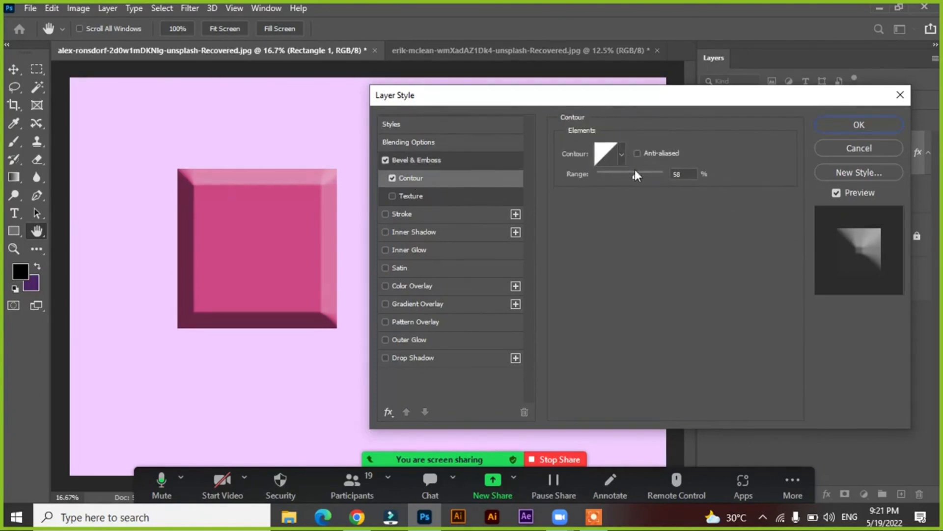
{"action": "mouse_move", "coordinate": [635, 170]}
{"action": "left_mouse_down"}
{"action": "mouse_move", "coordinate": [609, 172]}
{"action": "mouse_move", "coordinate": [629, 175]}
{"action": "left_mouse_up"}
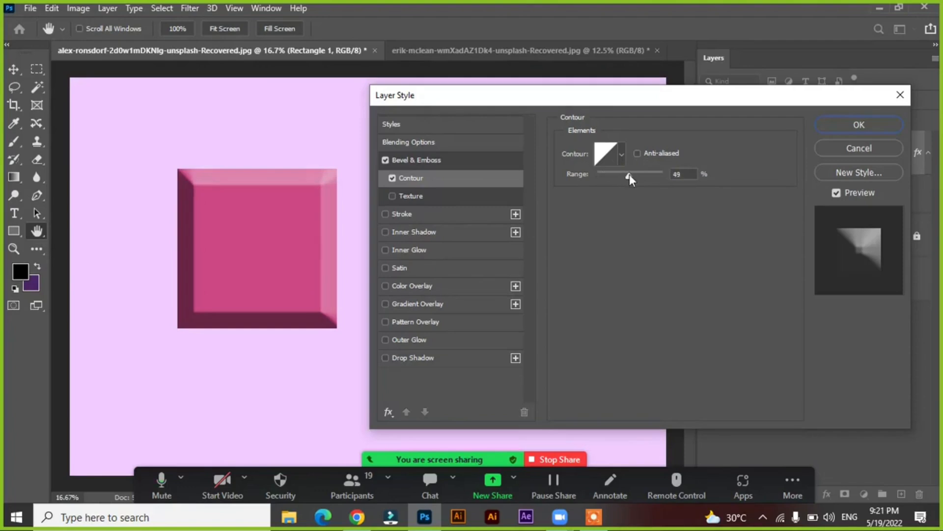
{"action": "left_click", "coordinate": [394, 176]}
Apply a Texture to the bevel, try it at 865% scale, and use the floral pattern at 342% scale
{"action": "left_click", "coordinate": [415, 195]}
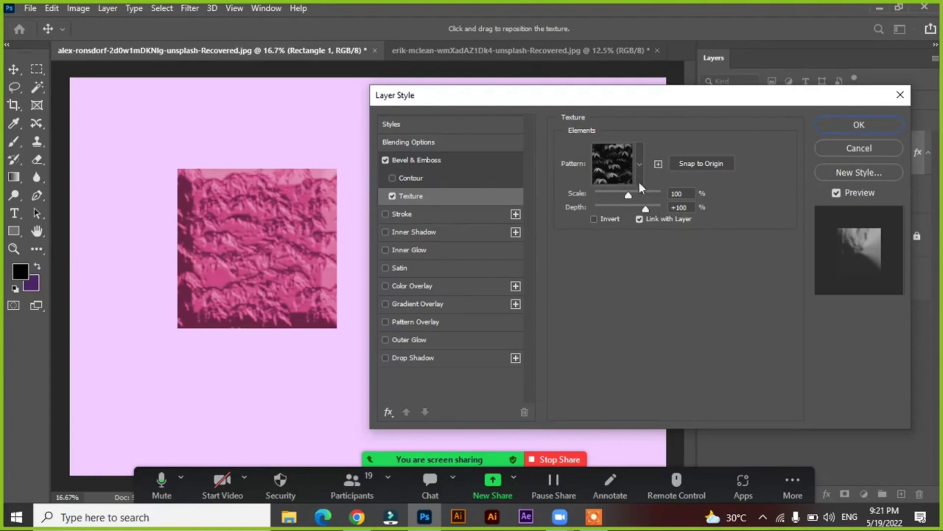
{"action": "left_click_drag", "start_coordinate": [629, 194], "coordinate": [656, 201]}
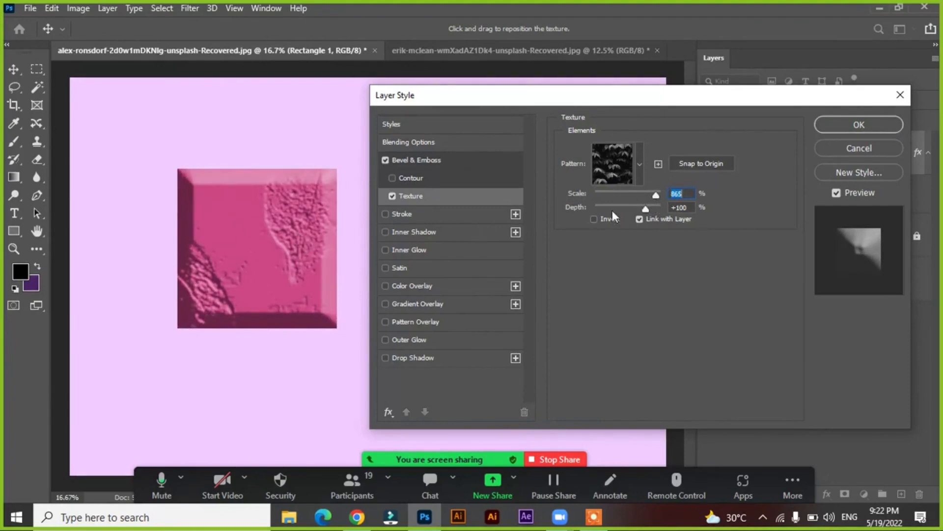
{"action": "left_click", "coordinate": [641, 161]}
{"action": "left_click", "coordinate": [546, 266]}
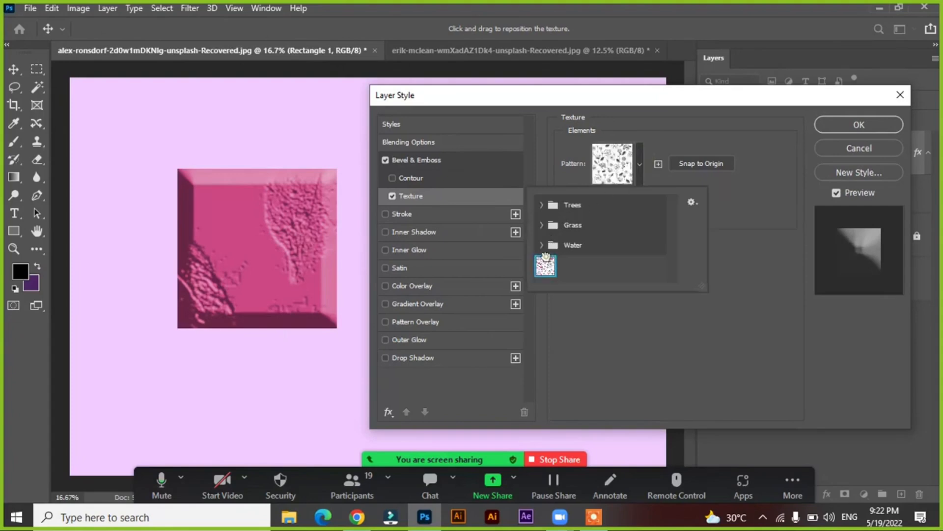
{"action": "left_click", "coordinate": [648, 150]}
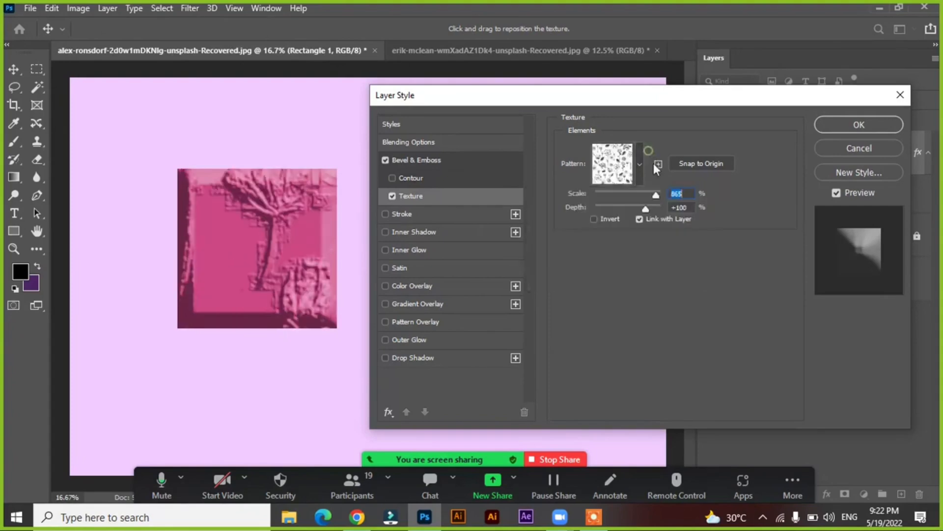
{"action": "left_click_drag", "start_coordinate": [655, 193], "coordinate": [637, 184]}
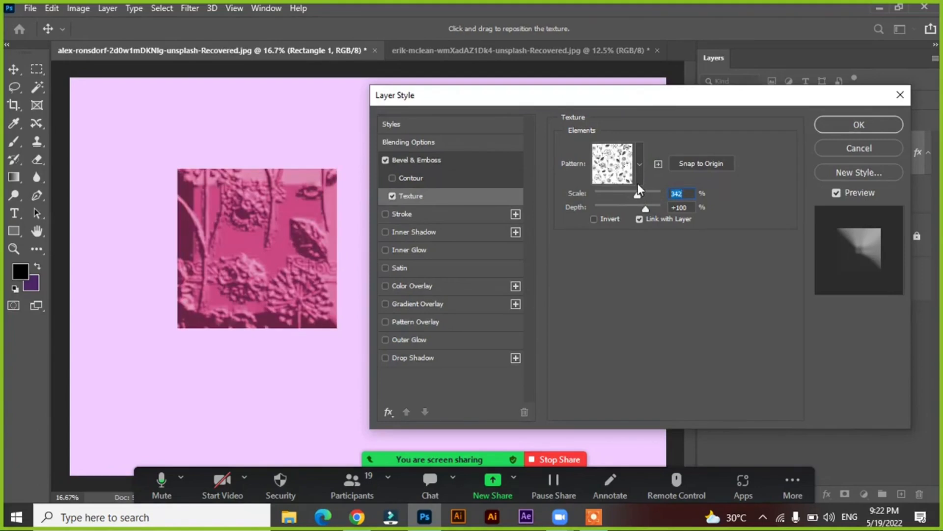
Try the first and third Grass patterns as the bevel texture, raise its depth to +1000%, and turn Texture off
{"action": "left_click", "coordinate": [639, 164]}
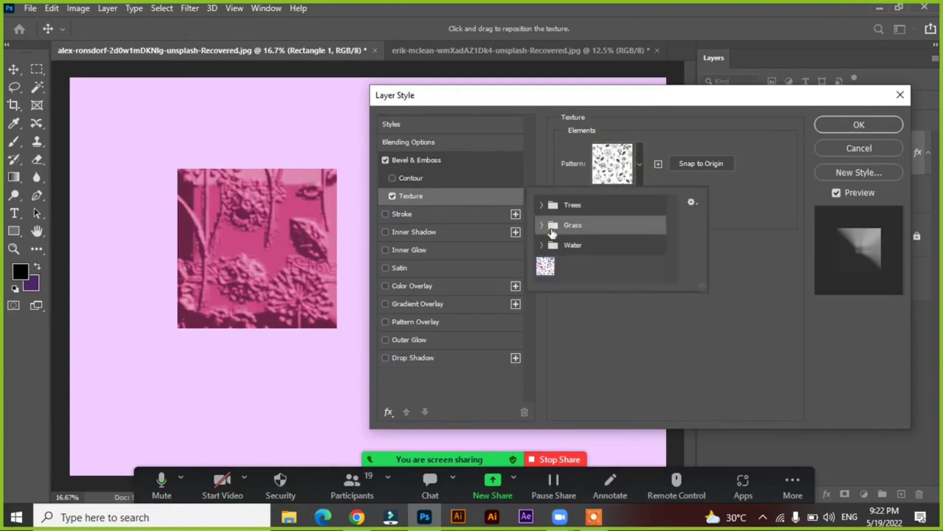
{"action": "left_click", "coordinate": [541, 224]}
{"action": "left_click", "coordinate": [577, 246]}
{"action": "left_click", "coordinate": [559, 246]}
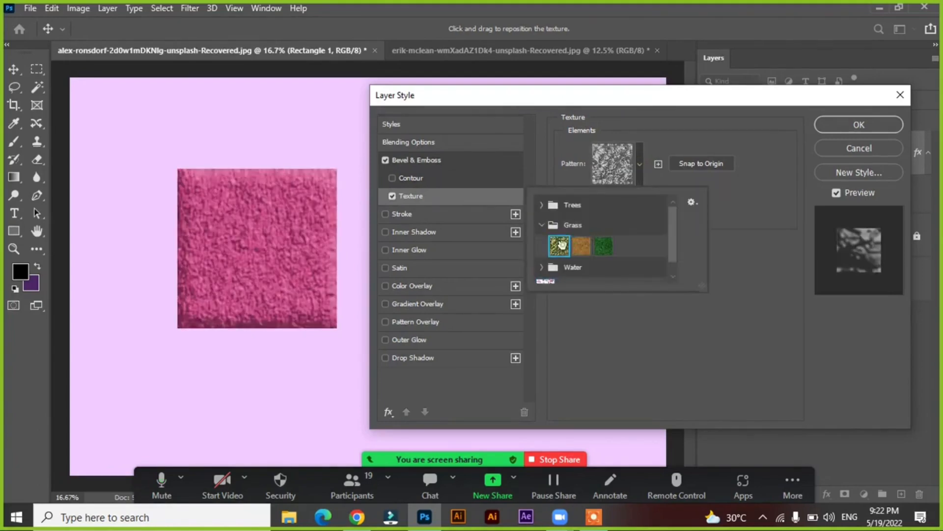
{"action": "left_click", "coordinate": [602, 247]}
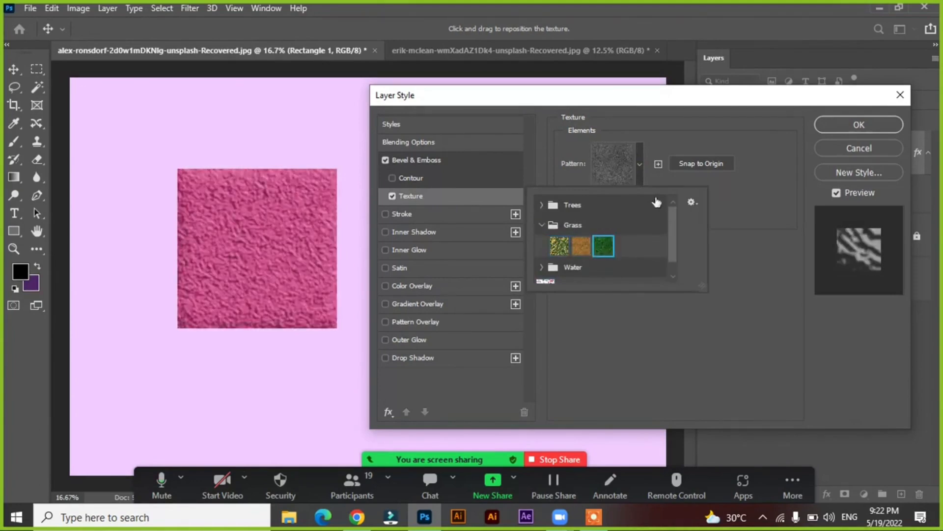
{"action": "left_click", "coordinate": [646, 143]}
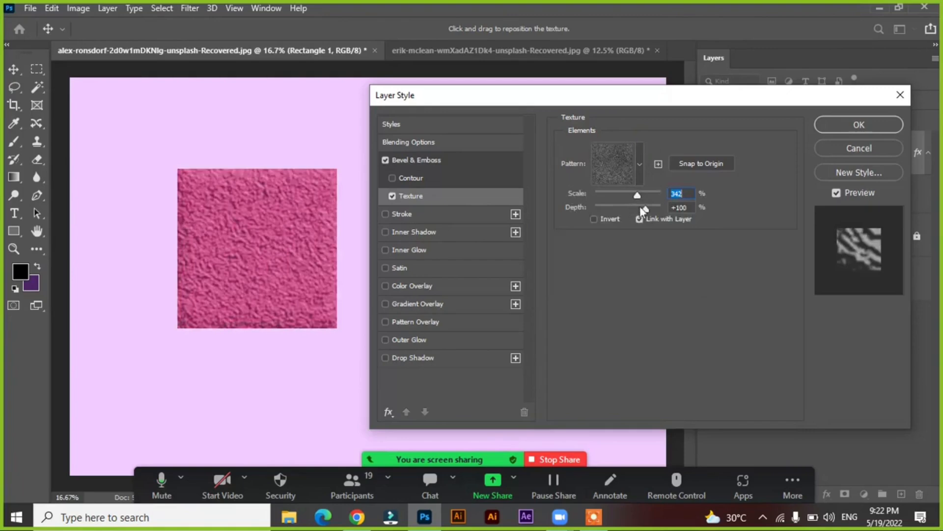
{"action": "left_click_drag", "start_coordinate": [630, 211], "coordinate": [641, 193]}
{"action": "left_click", "coordinate": [391, 196]}
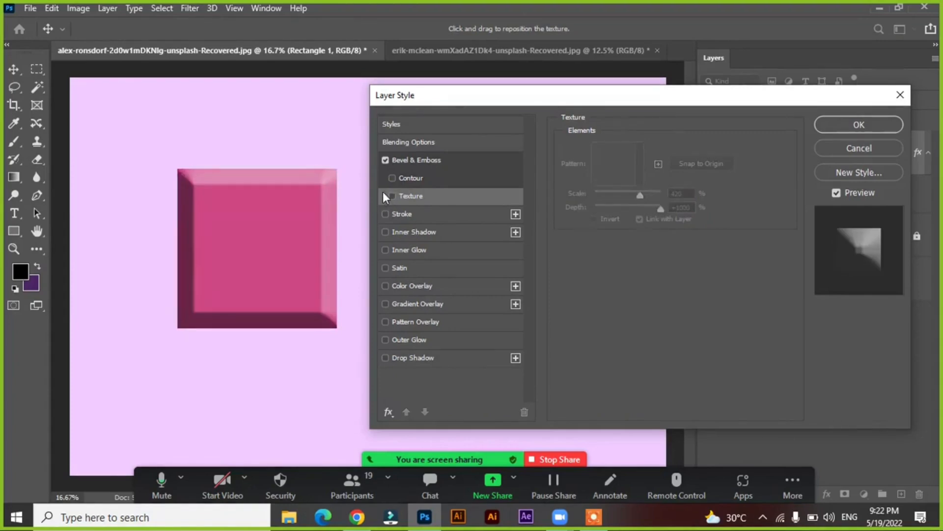
Add a stroke to the square, try it at 10 px, and widen it to 221 px
{"action": "left_click", "coordinate": [415, 216]}
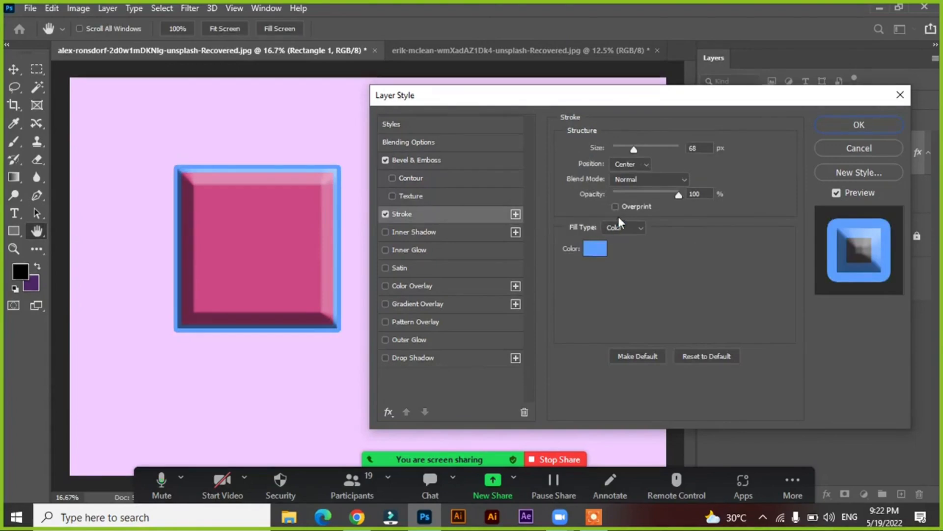
{"action": "left_click", "coordinate": [386, 160]}
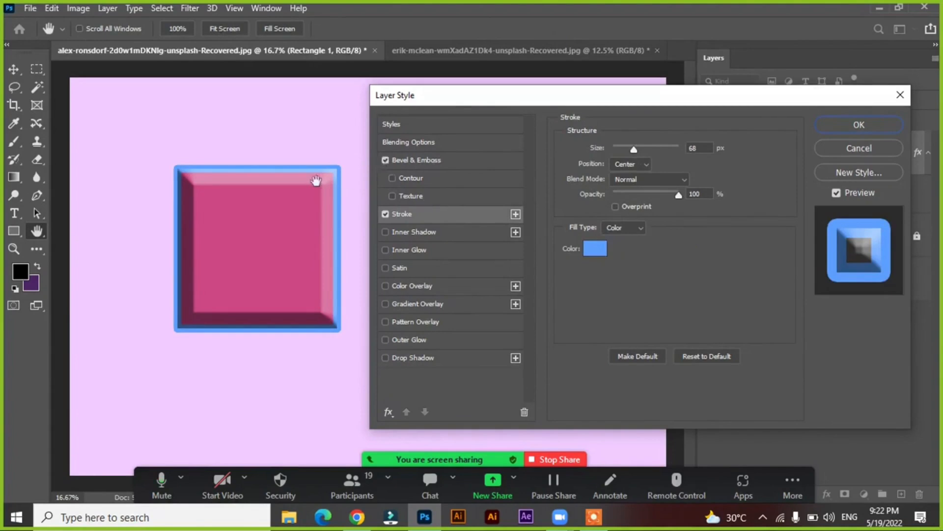
{"action": "mouse_move", "coordinate": [636, 149]}
{"action": "left_mouse_down"}
{"action": "mouse_move", "coordinate": [602, 151]}
{"action": "mouse_move", "coordinate": [637, 148]}
{"action": "mouse_move", "coordinate": [620, 150]}
{"action": "left_mouse_up"}
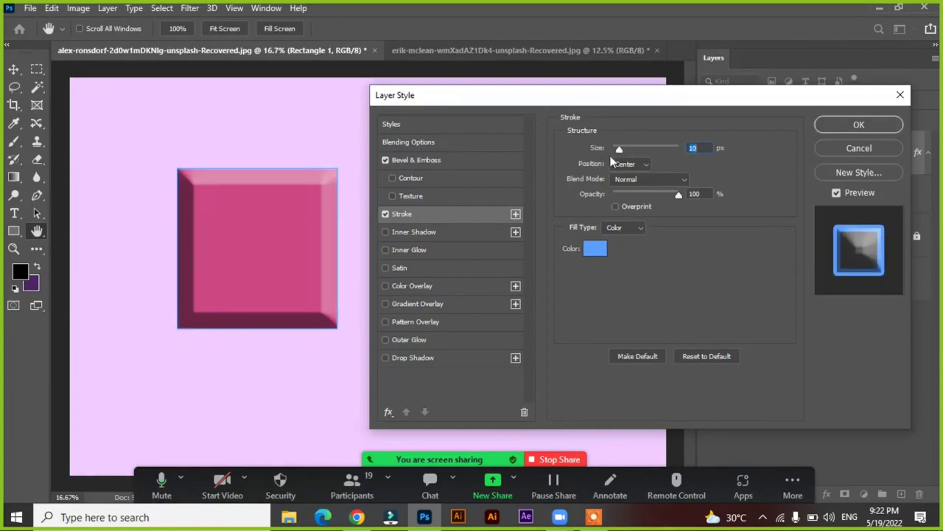
{"action": "left_click", "coordinate": [472, 158]}
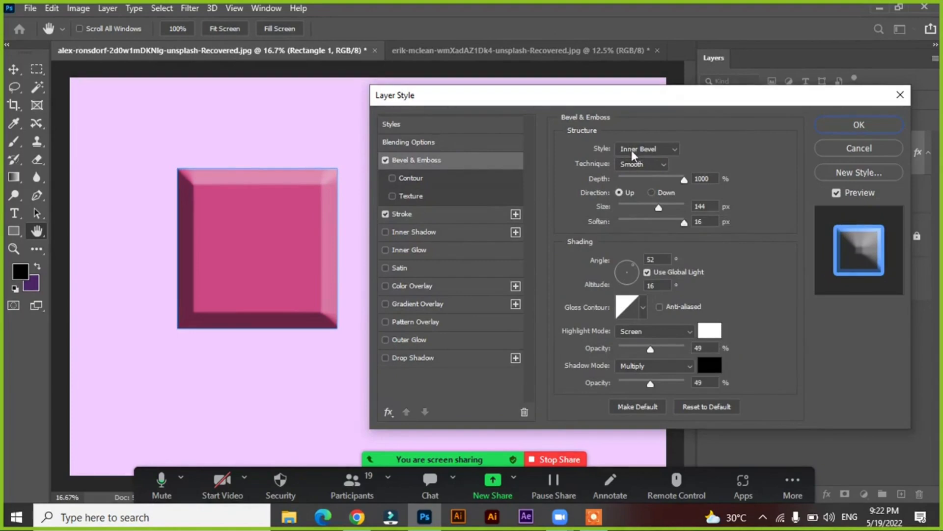
{"action": "left_click", "coordinate": [433, 216]}
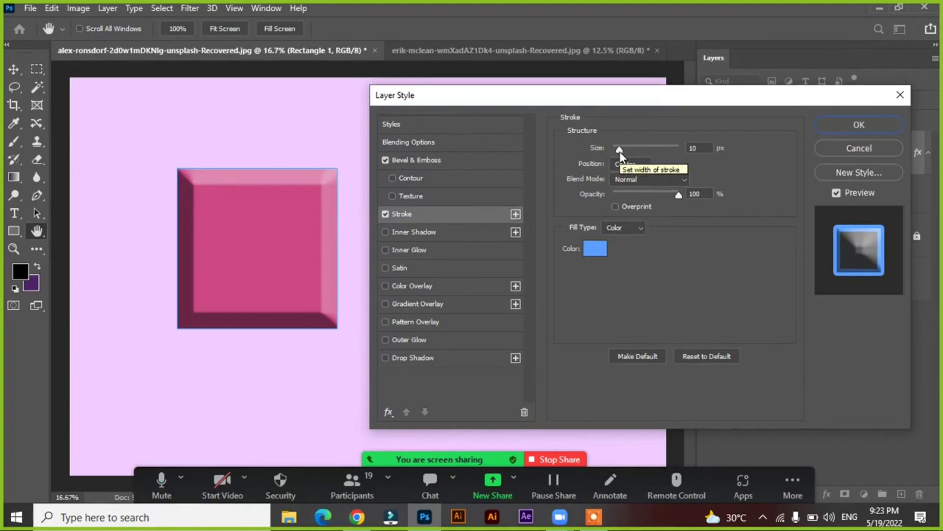
{"action": "mouse_move", "coordinate": [620, 152]}
{"action": "left_mouse_down"}
{"action": "mouse_move", "coordinate": [695, 159]}
{"action": "mouse_move", "coordinate": [647, 155]}
{"action": "mouse_move", "coordinate": [673, 157]}
{"action": "left_mouse_up"}
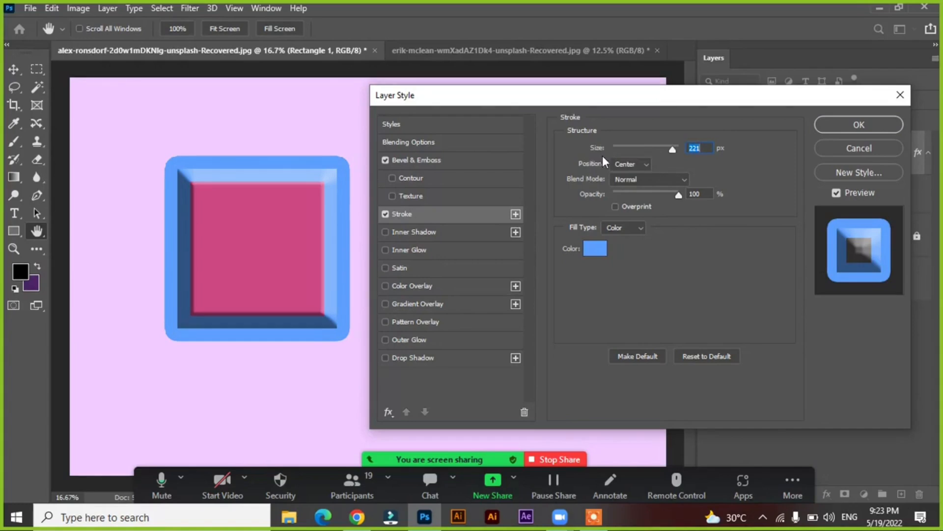
Try positioning the 221 px stroke inside and outside the square's edge
{"action": "left_click", "coordinate": [637, 169]}
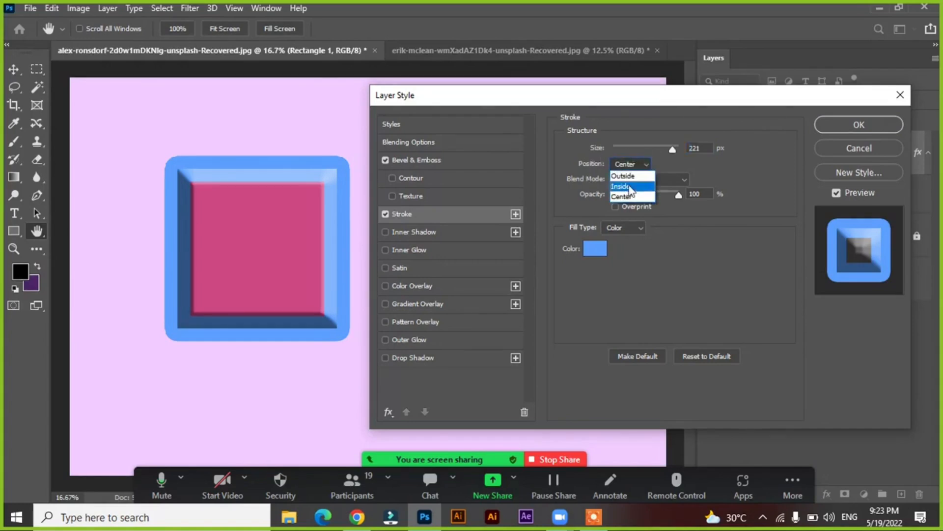
{"action": "left_click", "coordinate": [630, 186]}
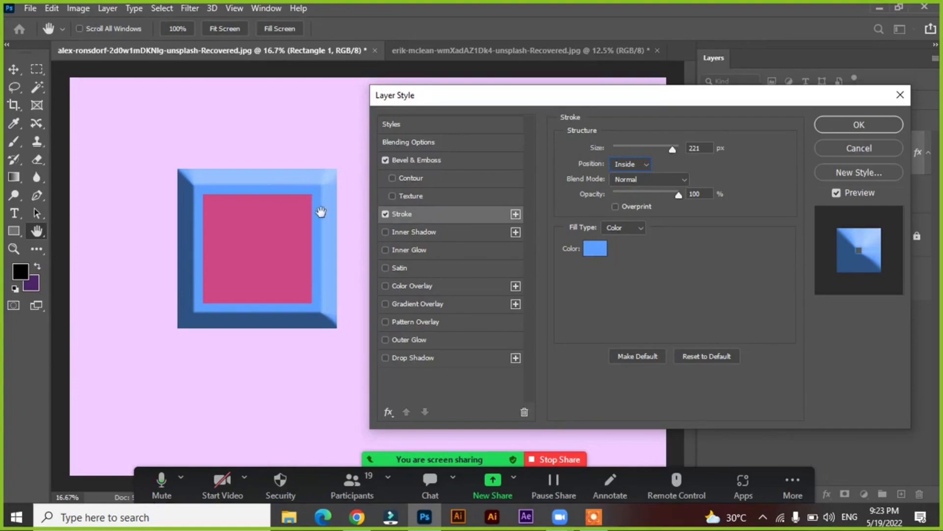
{"action": "left_click", "coordinate": [630, 165]}
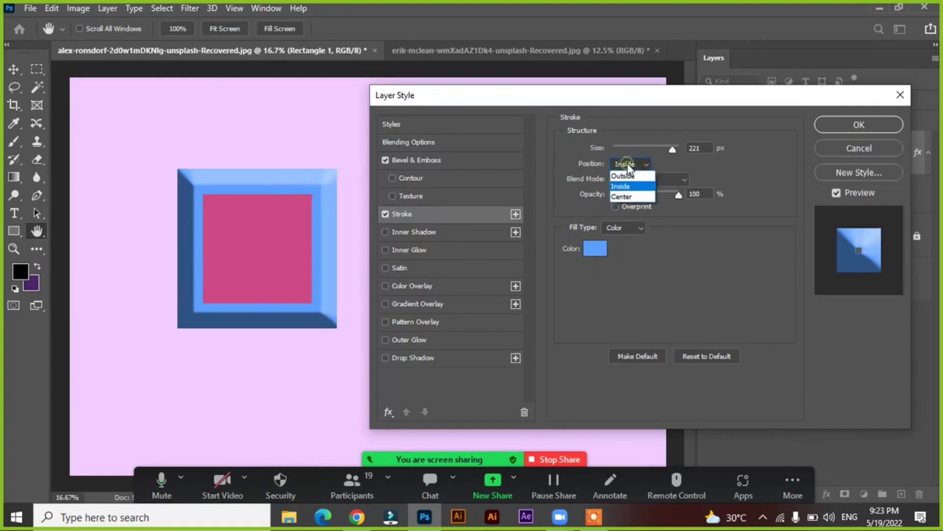
{"action": "left_click", "coordinate": [621, 176]}
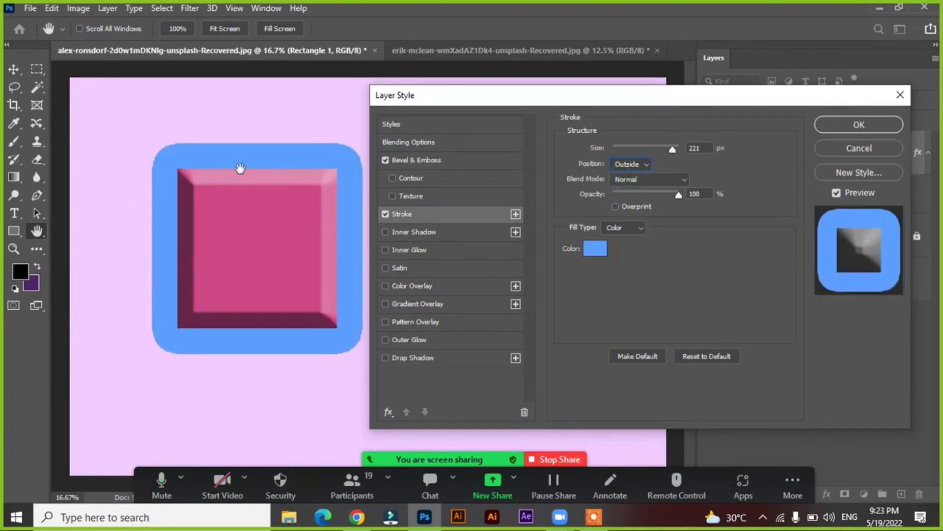
Reduce the stroke size to 131 px, compare the Inside and Center positions, and set it to Inside
{"action": "mouse_move", "coordinate": [671, 149]}
{"action": "left_mouse_down"}
{"action": "mouse_move", "coordinate": [600, 151]}
{"action": "mouse_move", "coordinate": [660, 152]}
{"action": "mouse_move", "coordinate": [648, 159]}
{"action": "left_mouse_up"}
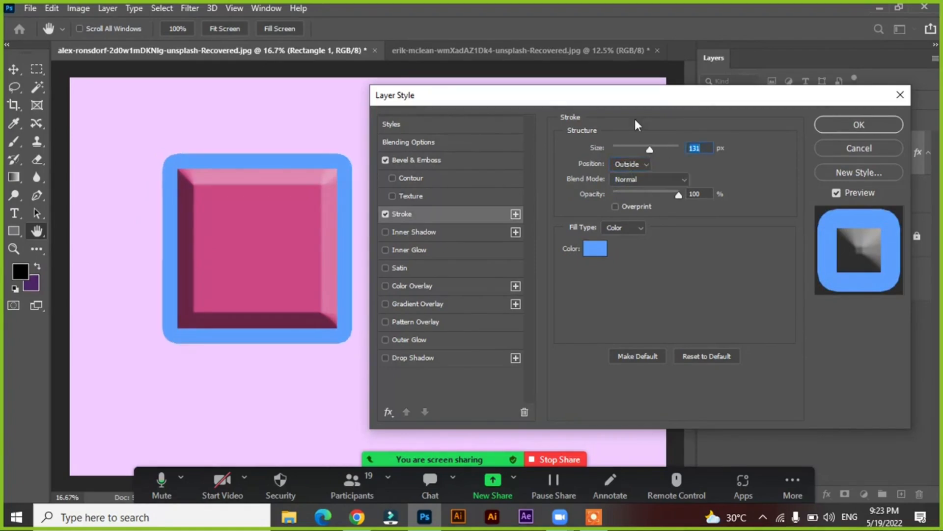
{"action": "left_click", "coordinate": [638, 163]}
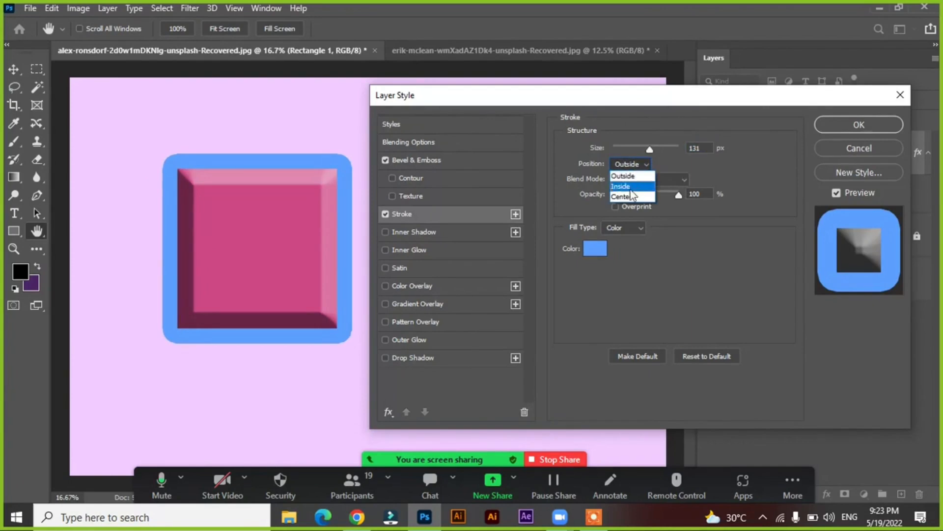
{"action": "left_click", "coordinate": [630, 187]}
{"action": "left_click", "coordinate": [631, 165]}
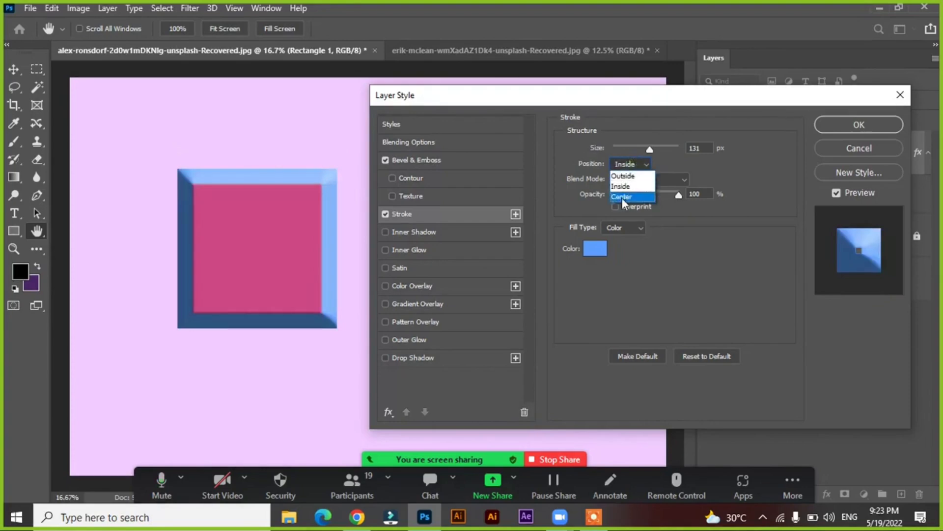
{"action": "left_click", "coordinate": [621, 196]}
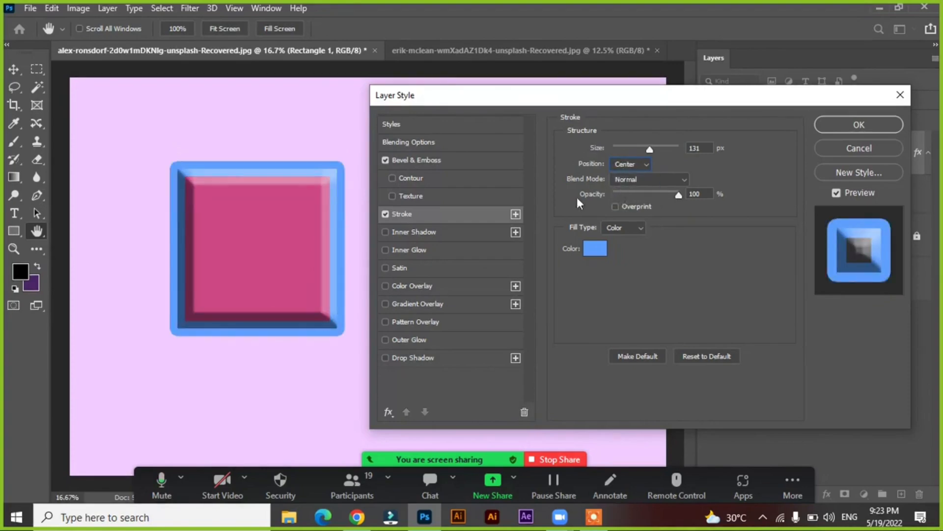
{"action": "left_click", "coordinate": [629, 165]}
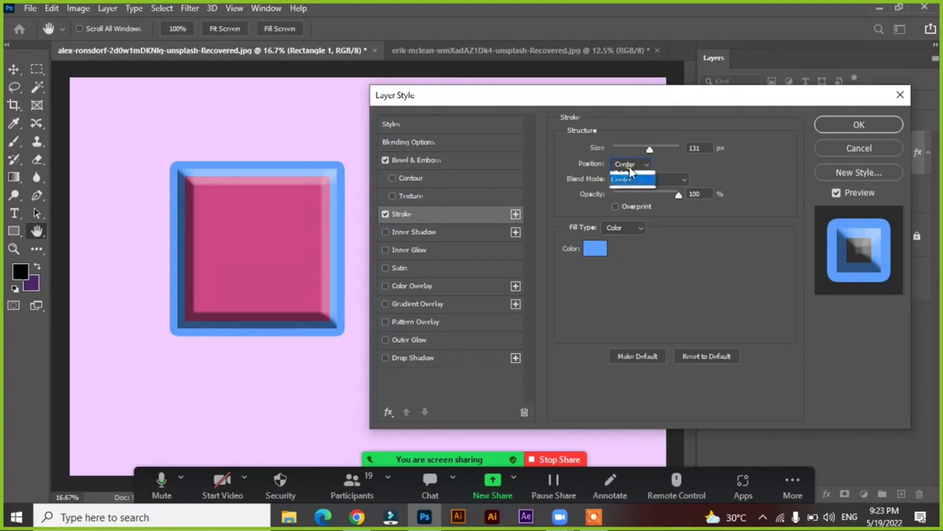
{"action": "left_click", "coordinate": [628, 186]}
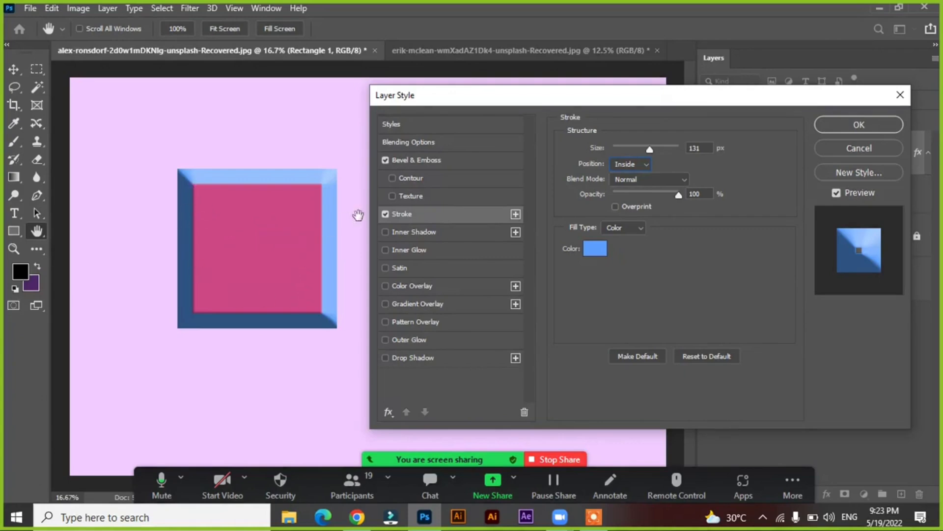
Try the Lighten, Multiply, Screen and Overlay blend modes on the stroke and return it to Normal
{"action": "left_click", "coordinate": [660, 178]}
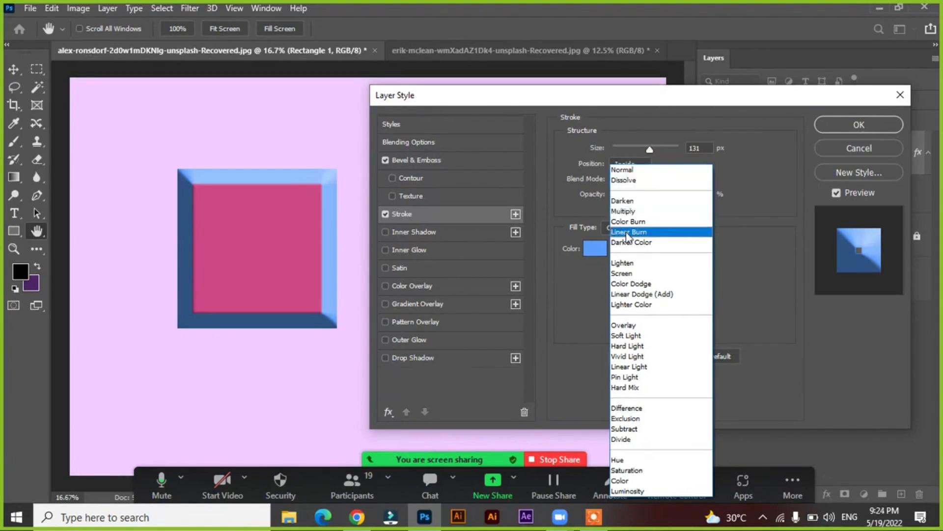
{"action": "left_click", "coordinate": [620, 263]}
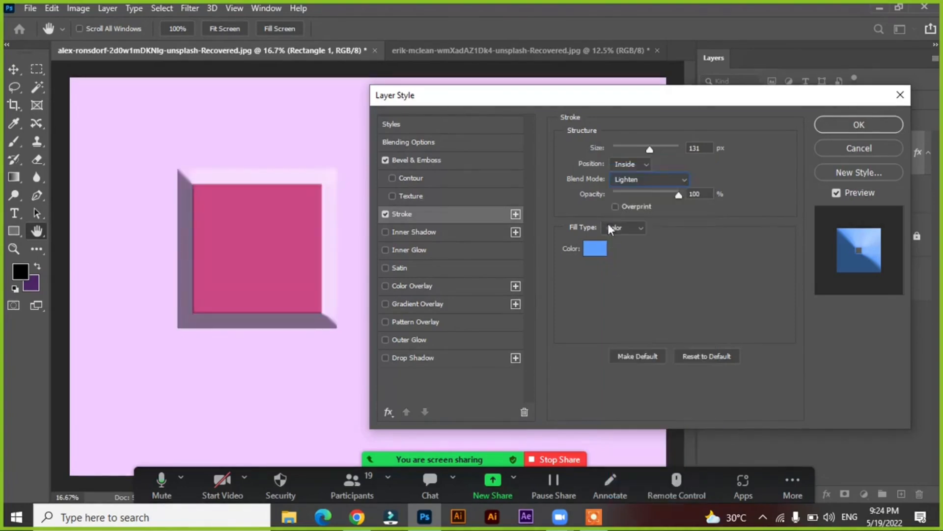
{"action": "left_click", "coordinate": [633, 180]}
{"action": "left_click", "coordinate": [631, 213]}
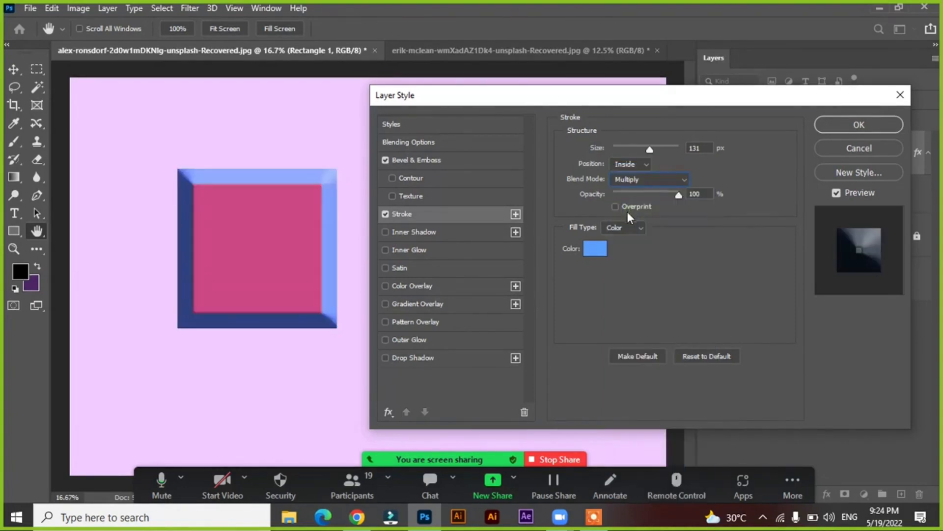
{"action": "left_click", "coordinate": [645, 180]}
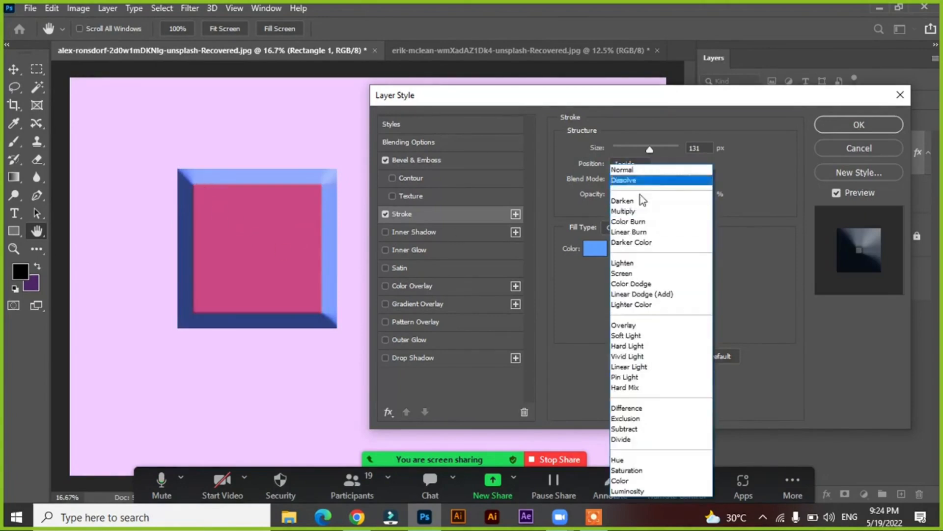
{"action": "left_click", "coordinate": [626, 266]}
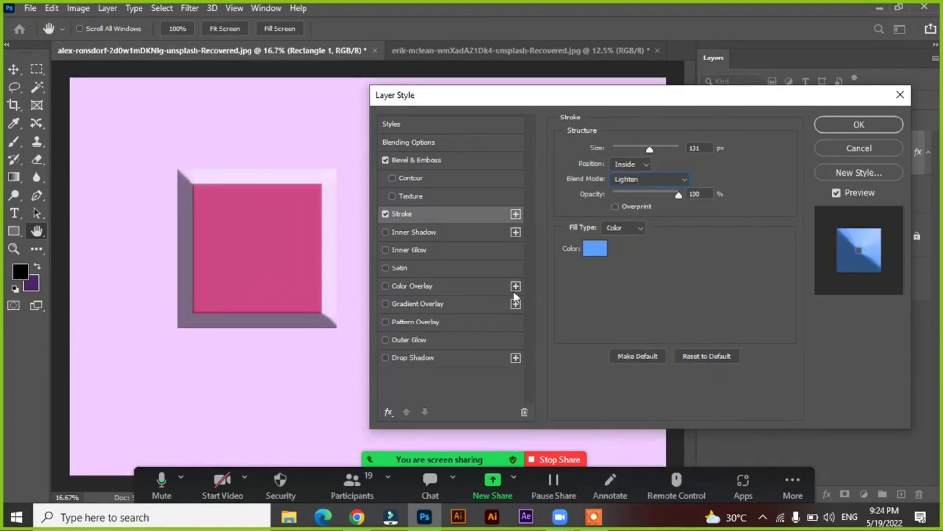
{"action": "left_click", "coordinate": [642, 180]}
{"action": "left_click", "coordinate": [626, 273]}
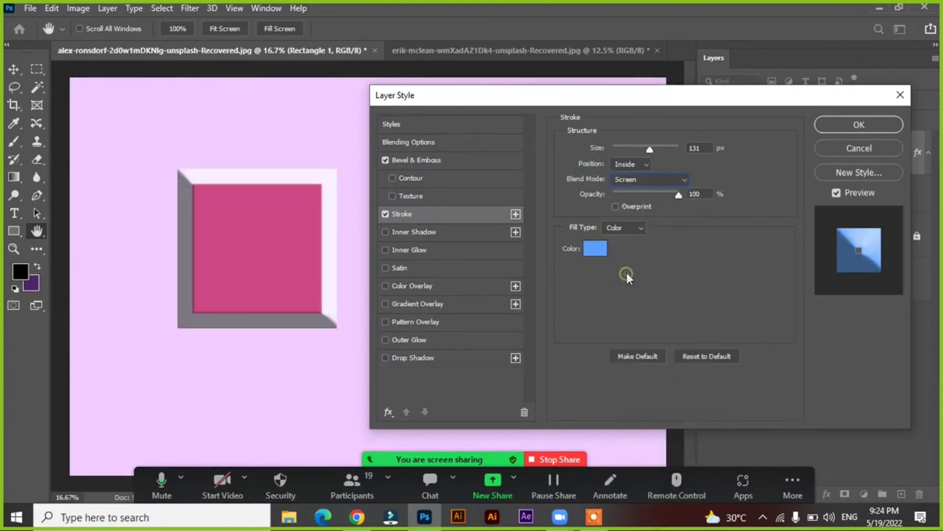
{"action": "left_click", "coordinate": [634, 180]}
{"action": "left_click", "coordinate": [629, 326]}
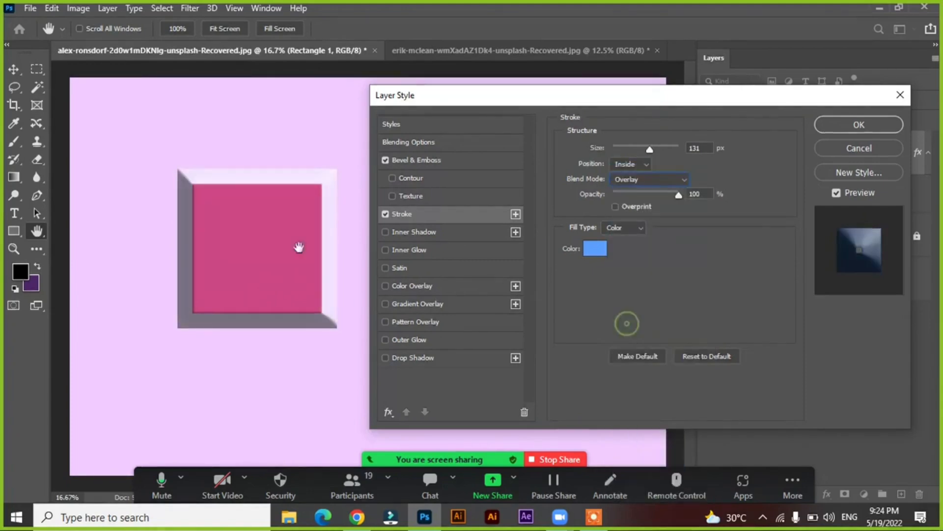
{"action": "left_click", "coordinate": [644, 179]}
{"action": "left_click", "coordinate": [640, 167]}
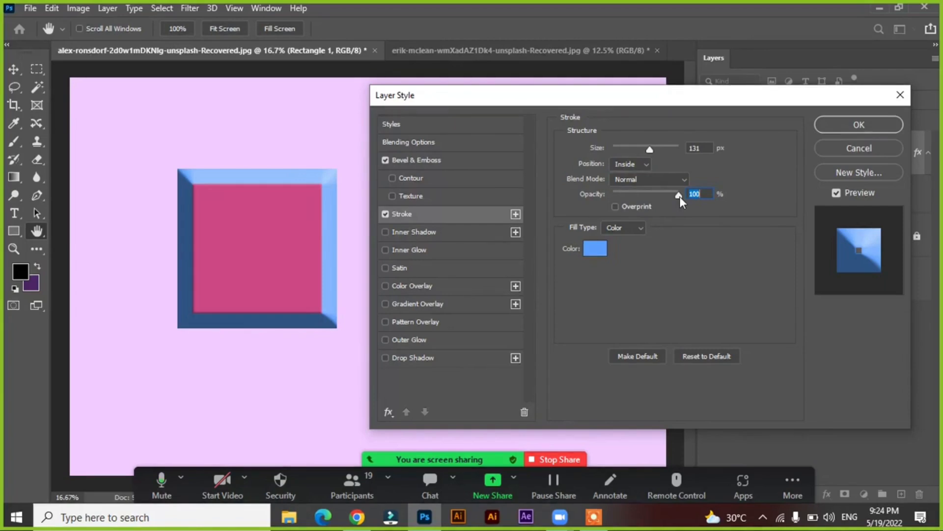
Try the stroke at 0% opacity and restore it to 100%
{"action": "mouse_move", "coordinate": [679, 196]}
{"action": "left_mouse_down"}
{"action": "mouse_move", "coordinate": [588, 200]}
{"action": "mouse_move", "coordinate": [704, 204]}
{"action": "left_mouse_up"}
{"action": "left_click_drag", "start_coordinate": [679, 193], "coordinate": [553, 191]}
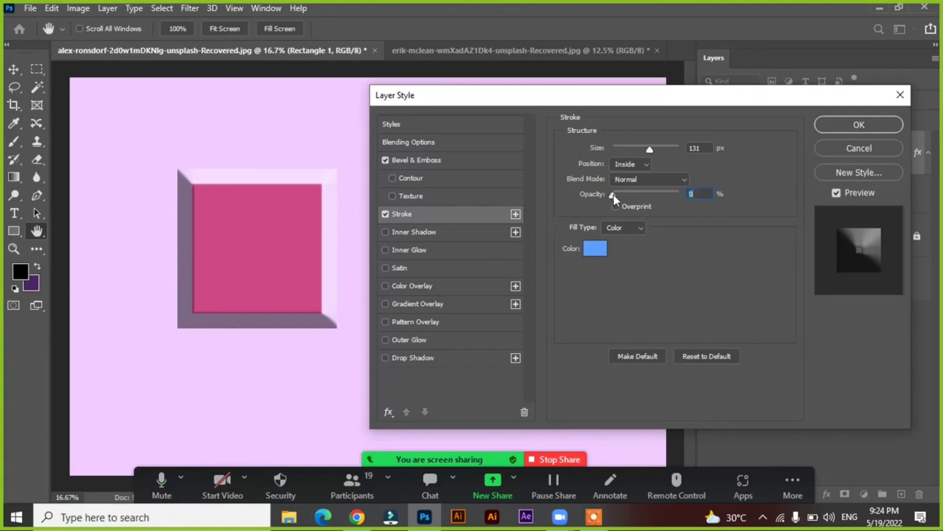
{"action": "left_click_drag", "start_coordinate": [613, 194], "coordinate": [763, 224]}
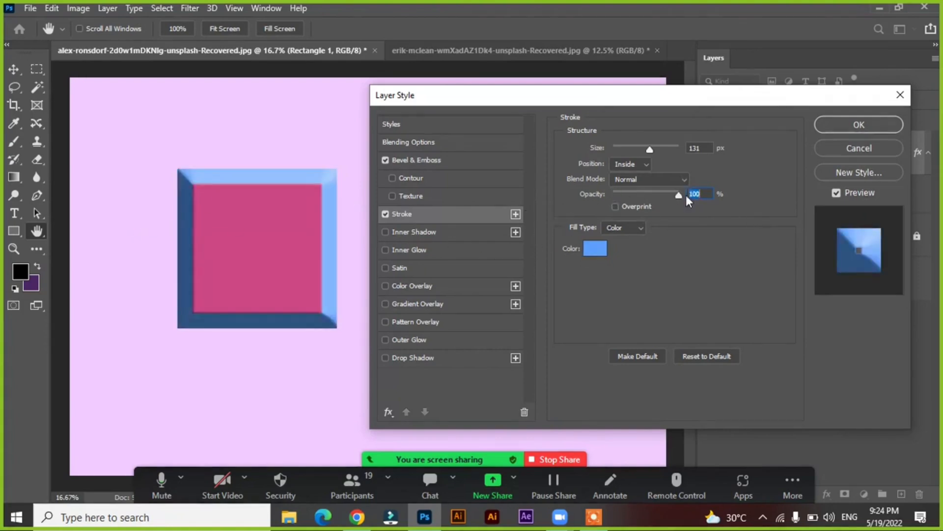
{"action": "mouse_move", "coordinate": [680, 195]}
{"action": "left_mouse_down"}
{"action": "mouse_move", "coordinate": [647, 193]}
{"action": "mouse_move", "coordinate": [697, 199]}
{"action": "mouse_move", "coordinate": [710, 217]}
{"action": "left_mouse_up"}
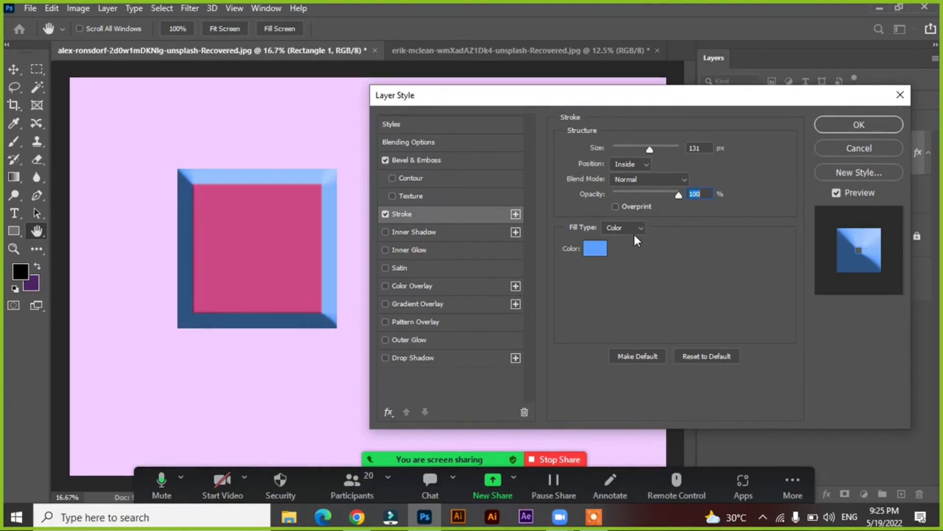
Keep the stroke's fill type as Color and set its color to bright pink fb007c
{"action": "left_click", "coordinate": [627, 228]}
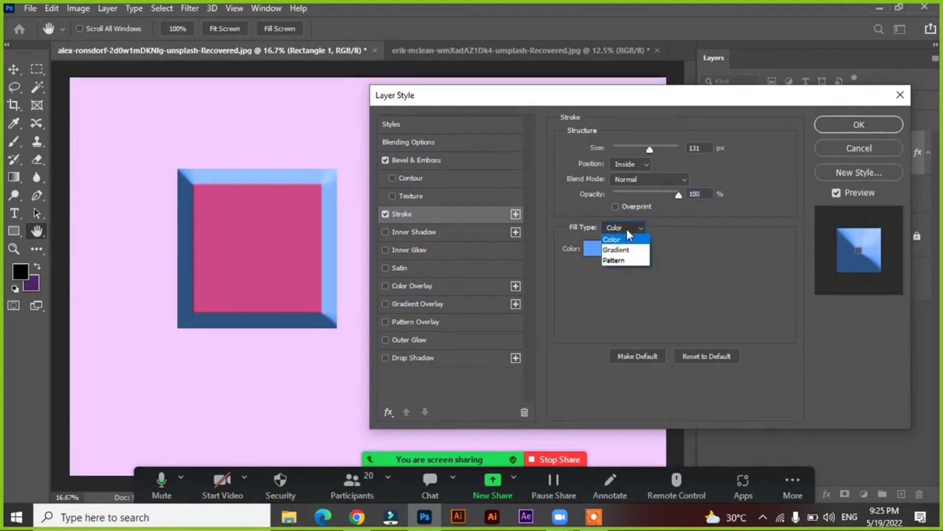
{"action": "left_click", "coordinate": [580, 263]}
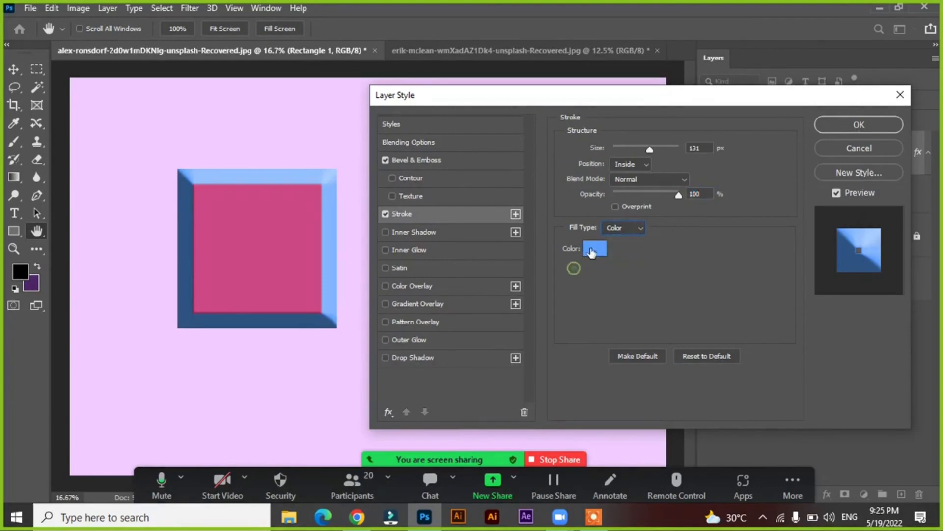
{"action": "left_click", "coordinate": [590, 249]}
{"action": "left_click", "coordinate": [563, 167]}
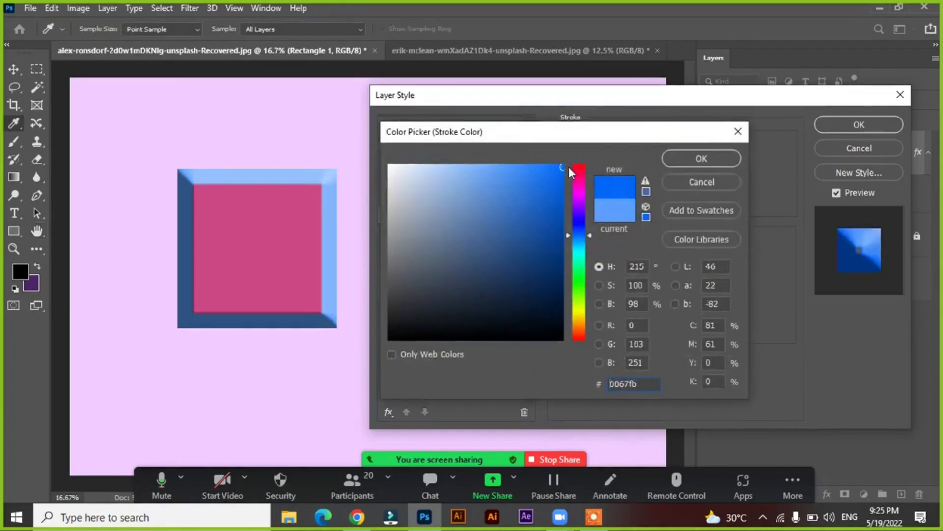
{"action": "left_click_drag", "start_coordinate": [578, 171], "coordinate": [581, 179]}
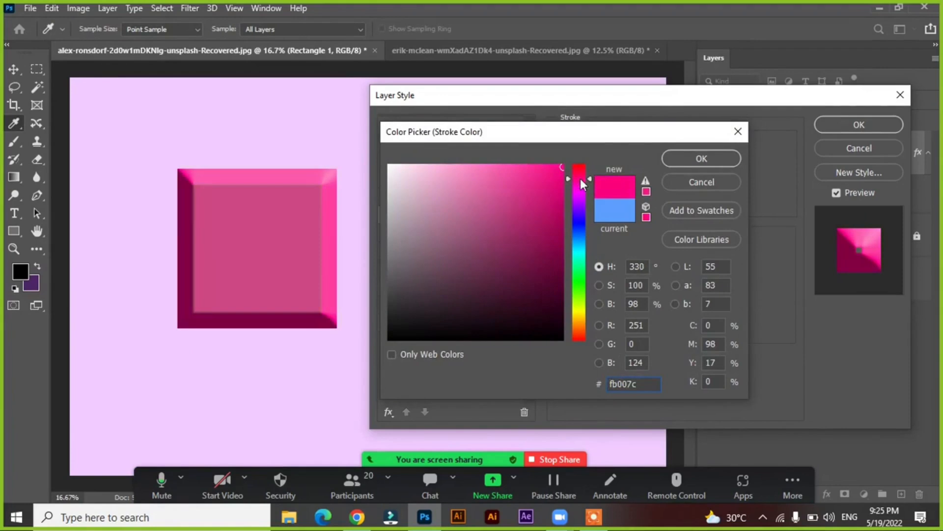
{"action": "left_click", "coordinate": [700, 158]}
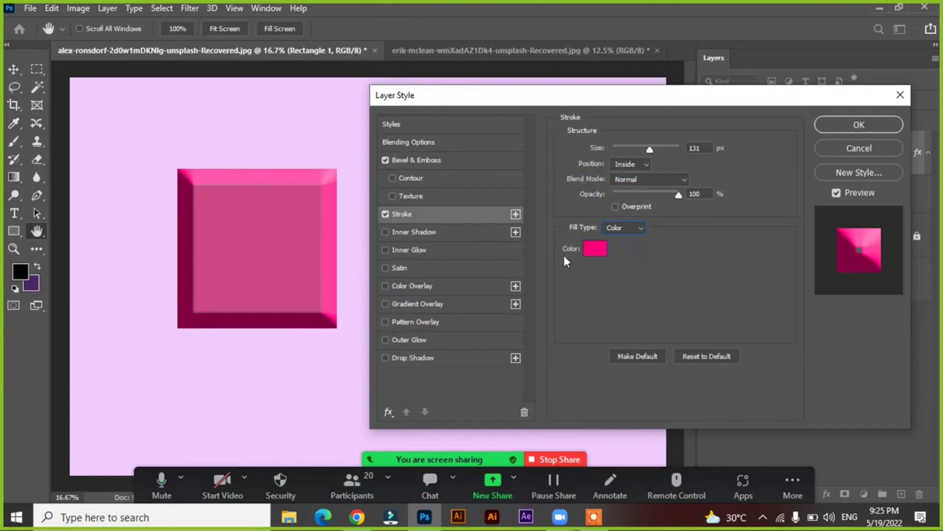
Switch the stroke's fill type to Gradient and try the Purple_11 preset from the Purples group
{"action": "left_click", "coordinate": [619, 231]}
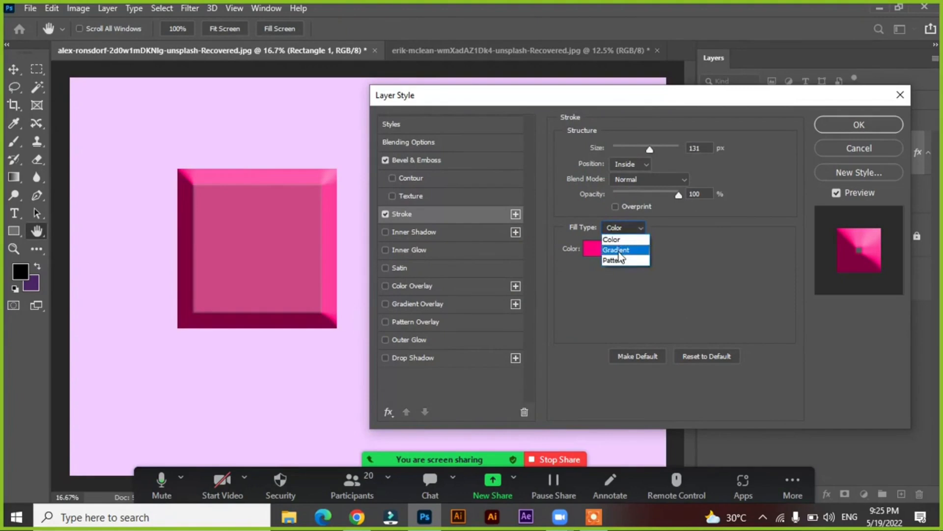
{"action": "left_click", "coordinate": [618, 251]}
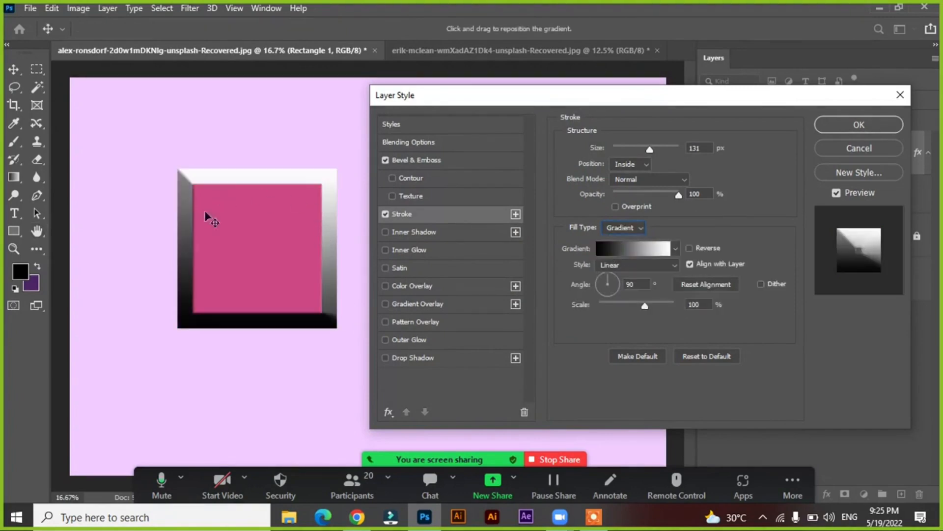
{"action": "left_click", "coordinate": [620, 248]}
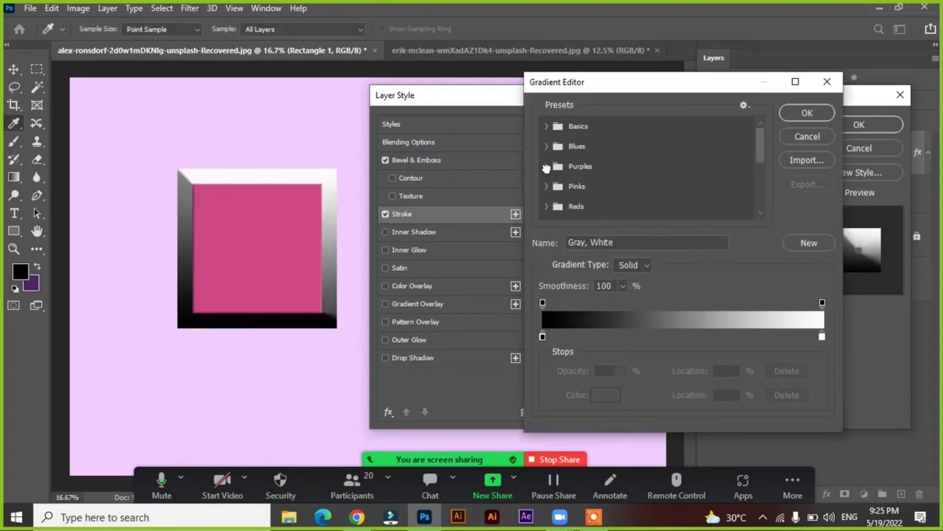
{"action": "left_click", "coordinate": [546, 166]}
{"action": "left_click", "coordinate": [586, 210]}
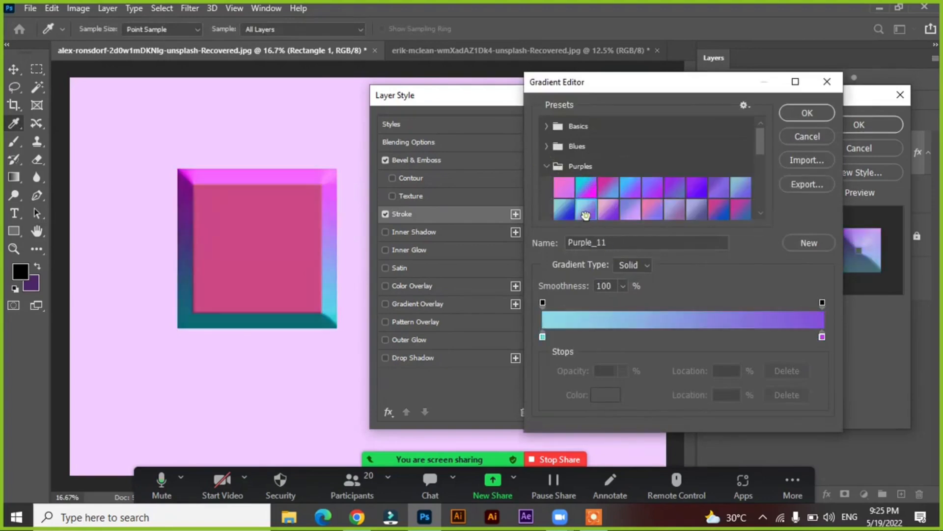
{"action": "left_click", "coordinate": [546, 166]}
Try several gradient presets from the Pinks group on the stroke and apply Pink_16
{"action": "left_click", "coordinate": [546, 185]}
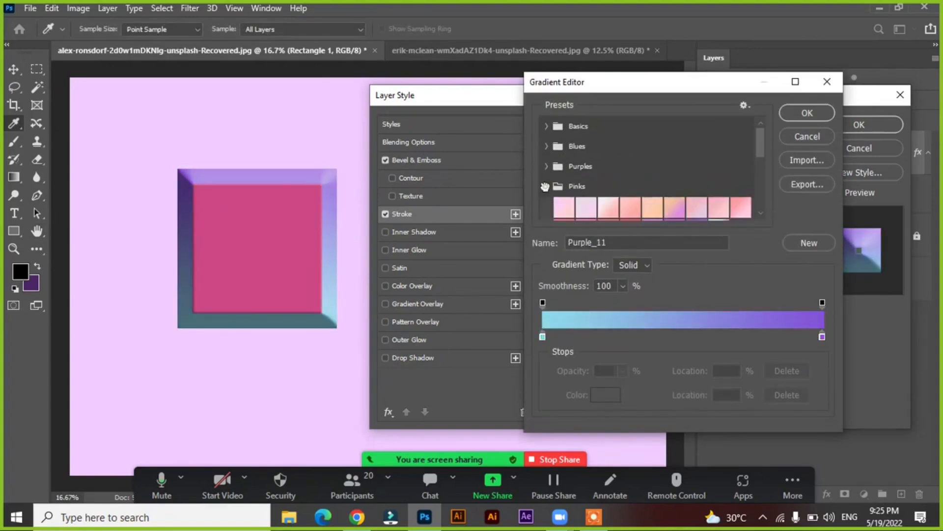
{"action": "left_click", "coordinate": [611, 206]}
{"action": "scroll", "coordinate": [610, 202], "scroll_direction": "down", "scroll_amount": 3}
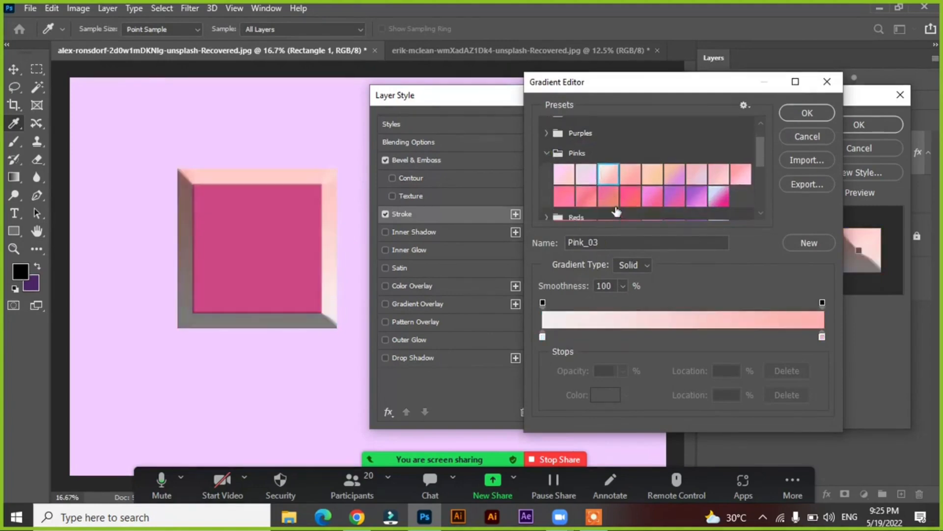
{"action": "left_click", "coordinate": [631, 197]}
{"action": "left_click", "coordinate": [570, 196]}
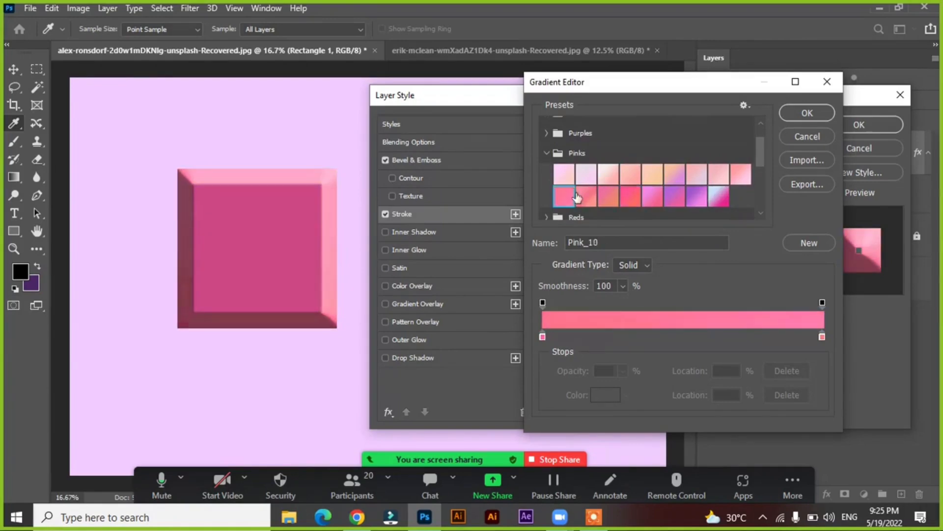
{"action": "left_click", "coordinate": [585, 197]}
{"action": "scroll", "coordinate": [602, 197], "scroll_direction": "down", "scroll_amount": 2}
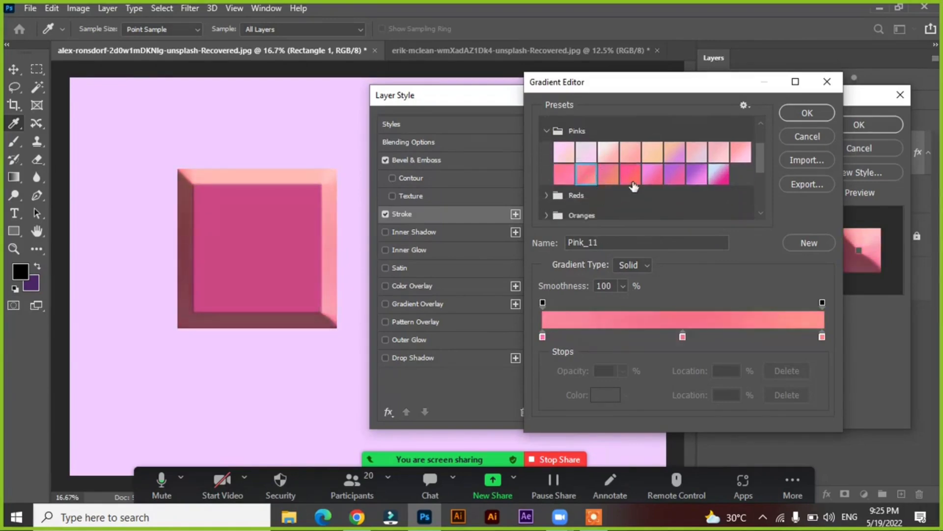
{"action": "left_click", "coordinate": [654, 174]}
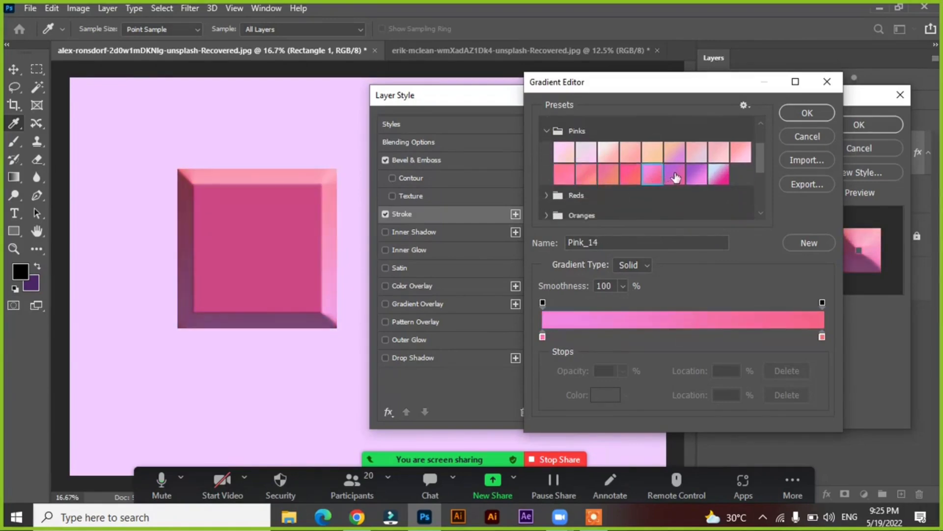
{"action": "left_click", "coordinate": [678, 173]}
{"action": "left_click", "coordinate": [696, 174]}
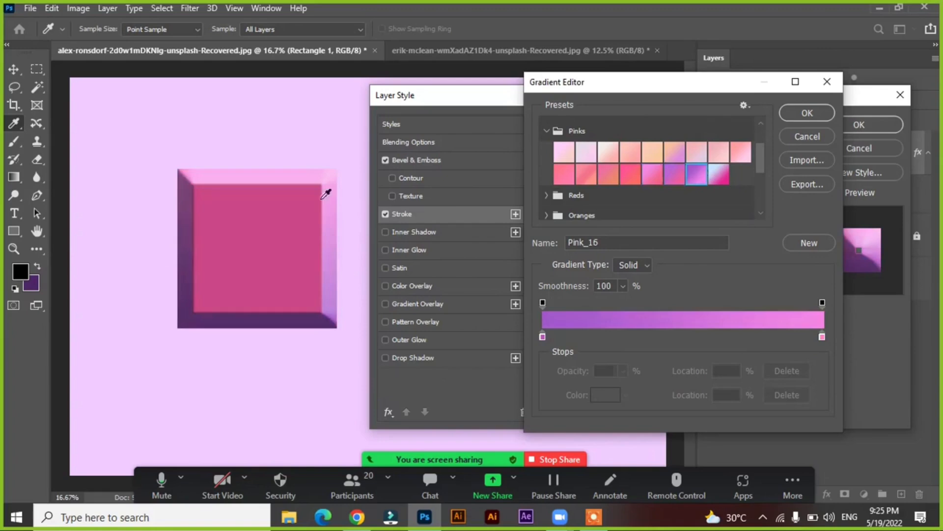
{"action": "left_click", "coordinate": [795, 112]}
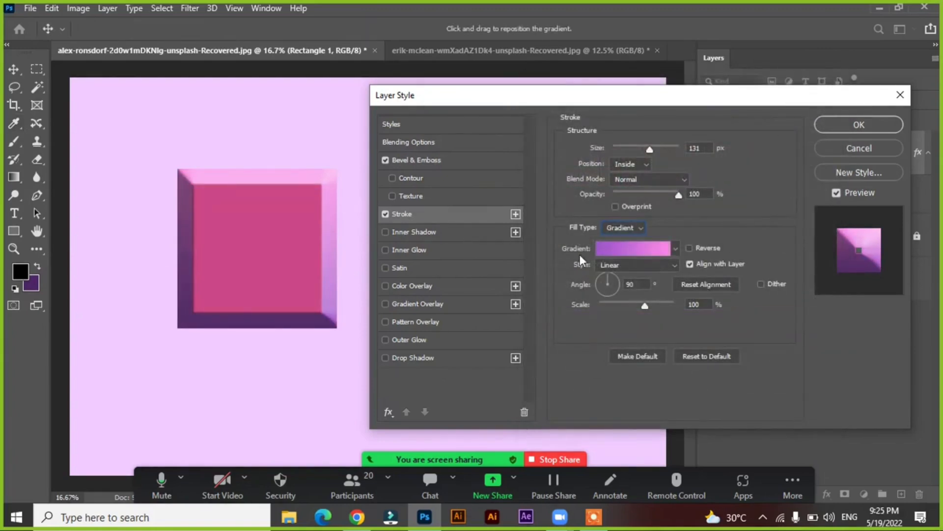
Fill the stroke with the brown Grass pattern after comparing it with the green one, and set its scale to 95%
{"action": "left_click", "coordinate": [624, 228]}
{"action": "left_click", "coordinate": [612, 258]}
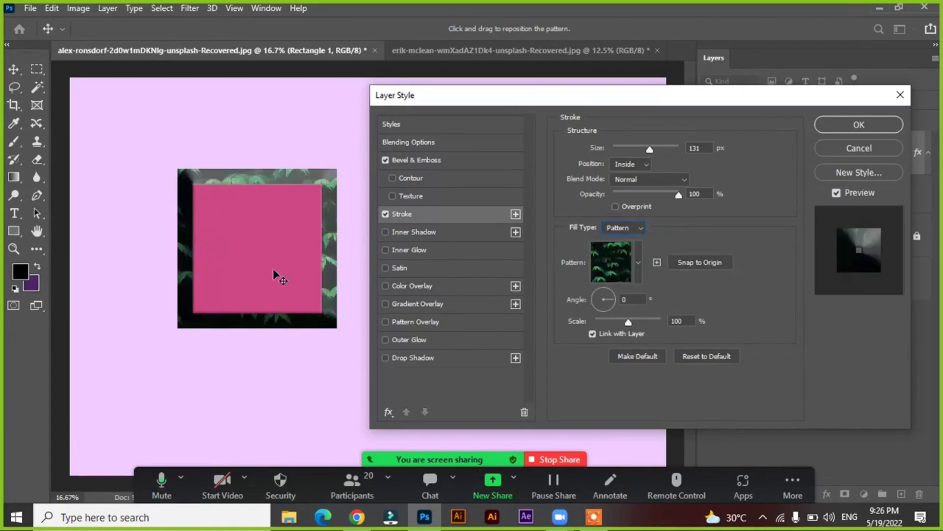
{"action": "left_click", "coordinate": [637, 261]}
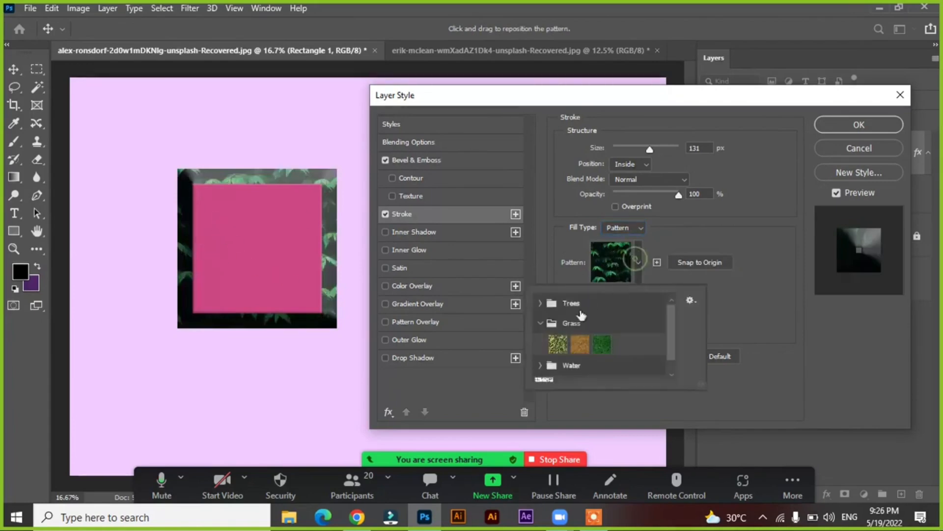
{"action": "left_click", "coordinate": [580, 344]}
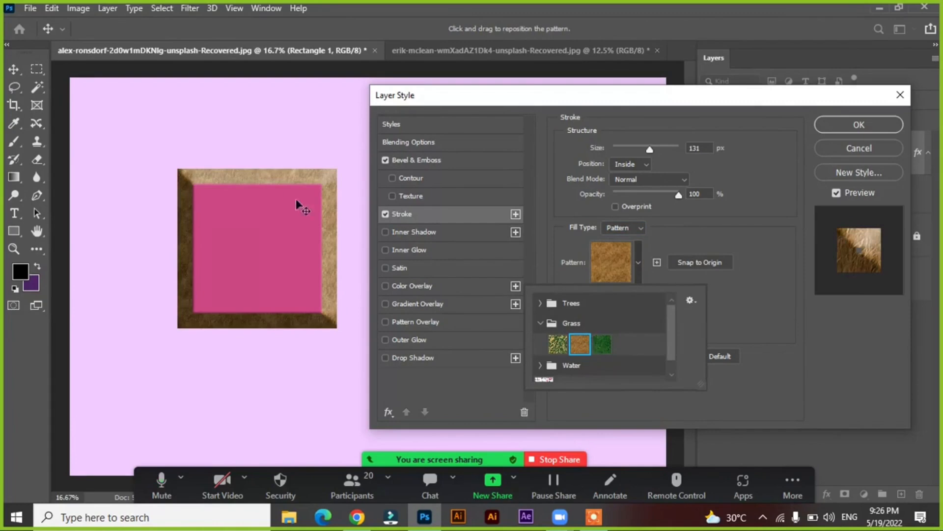
{"action": "left_click", "coordinate": [600, 344]}
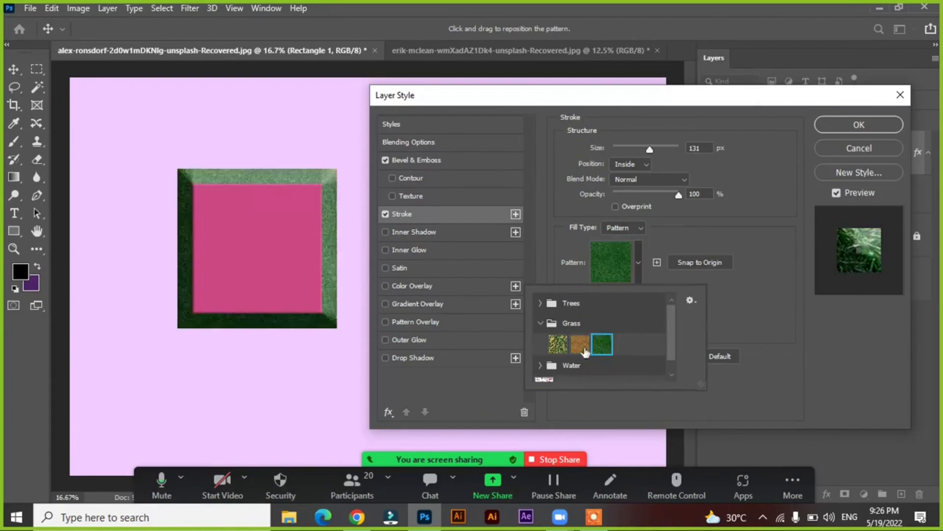
{"action": "left_click", "coordinate": [580, 344]}
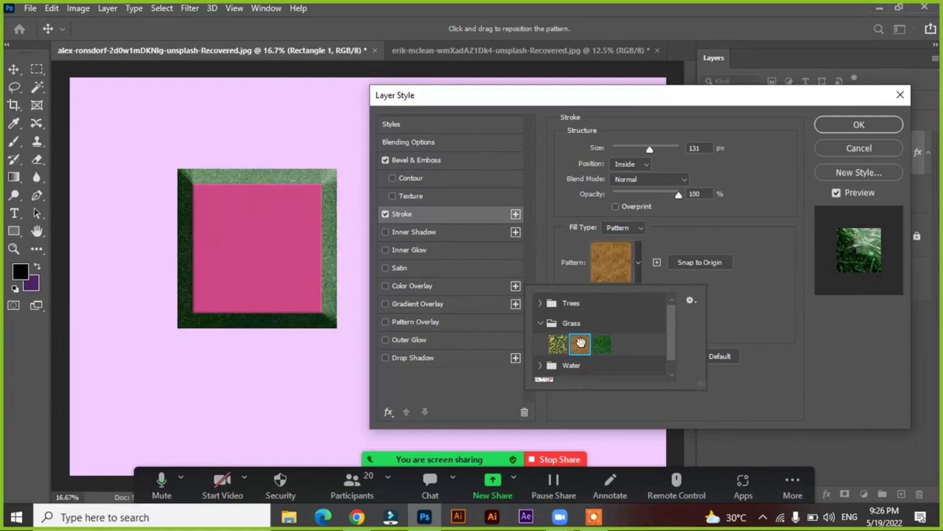
{"action": "left_click", "coordinate": [661, 270]}
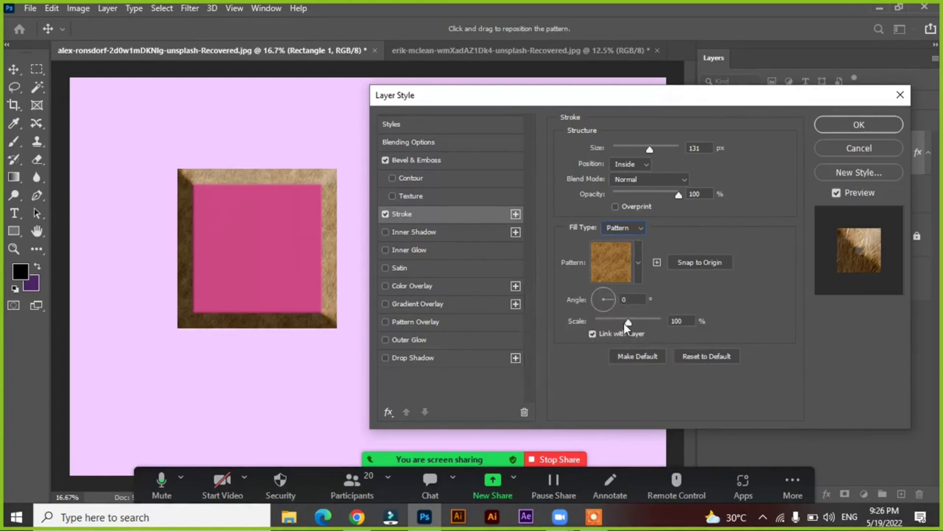
{"action": "mouse_move", "coordinate": [628, 322]}
{"action": "left_mouse_down"}
{"action": "mouse_move", "coordinate": [659, 322]}
{"action": "mouse_move", "coordinate": [605, 322]}
{"action": "mouse_move", "coordinate": [627, 320]}
{"action": "left_mouse_up"}
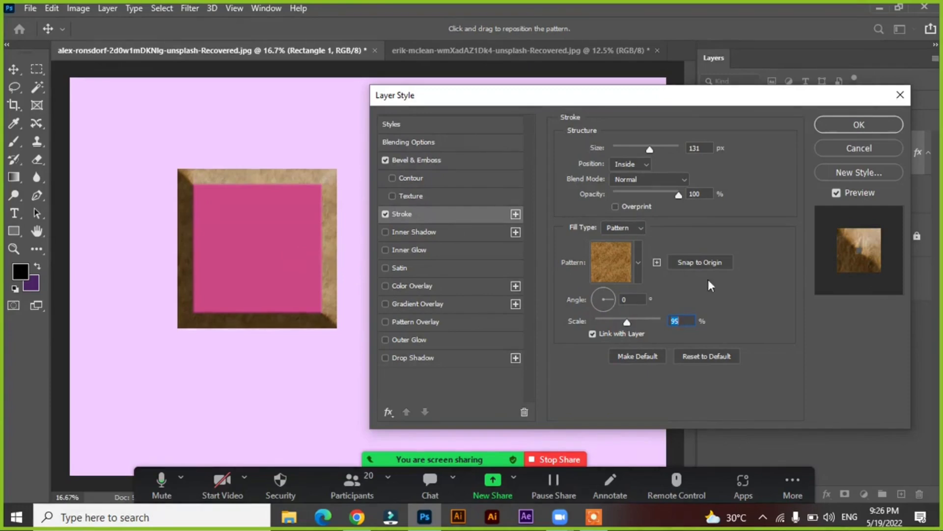
Compare the Gradient, Color and Pattern fill types on the stroke and return it to Color
{"action": "left_click", "coordinate": [631, 227]}
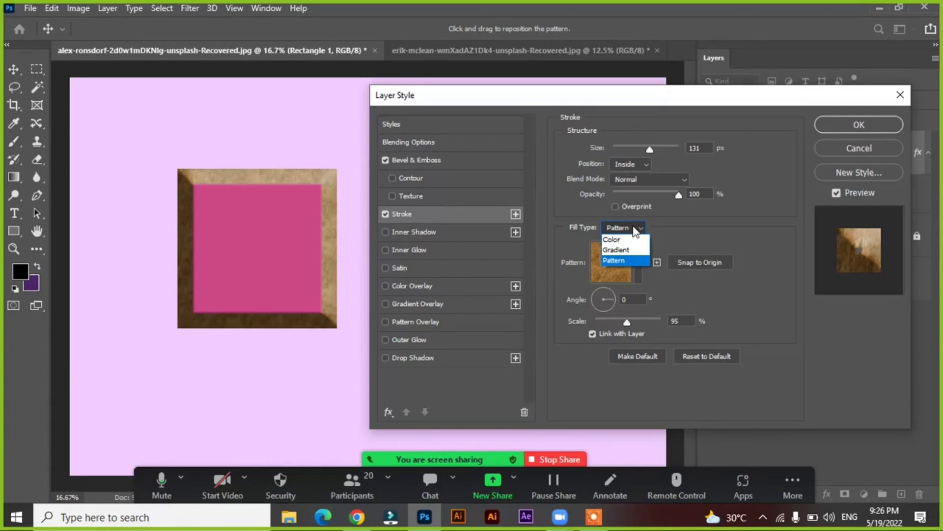
{"action": "left_click", "coordinate": [615, 249]}
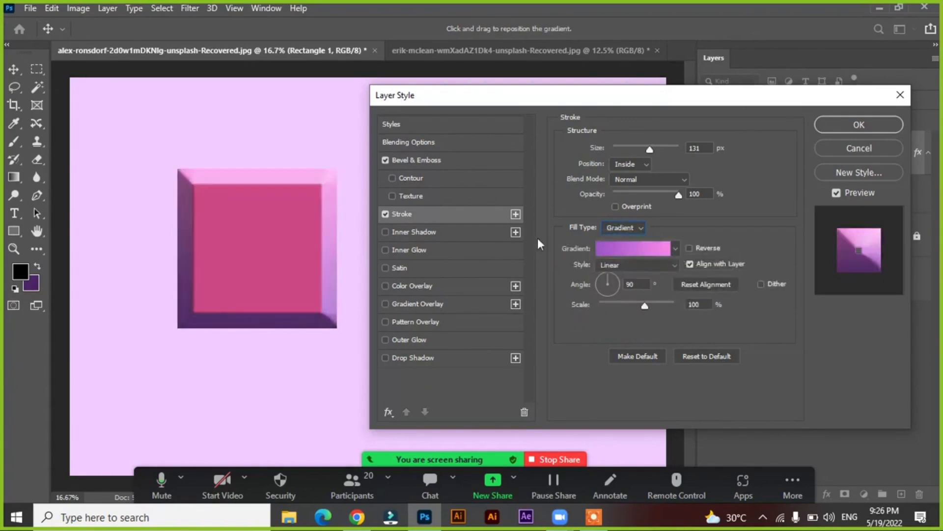
{"action": "left_click", "coordinate": [614, 229]}
{"action": "left_click", "coordinate": [612, 237]}
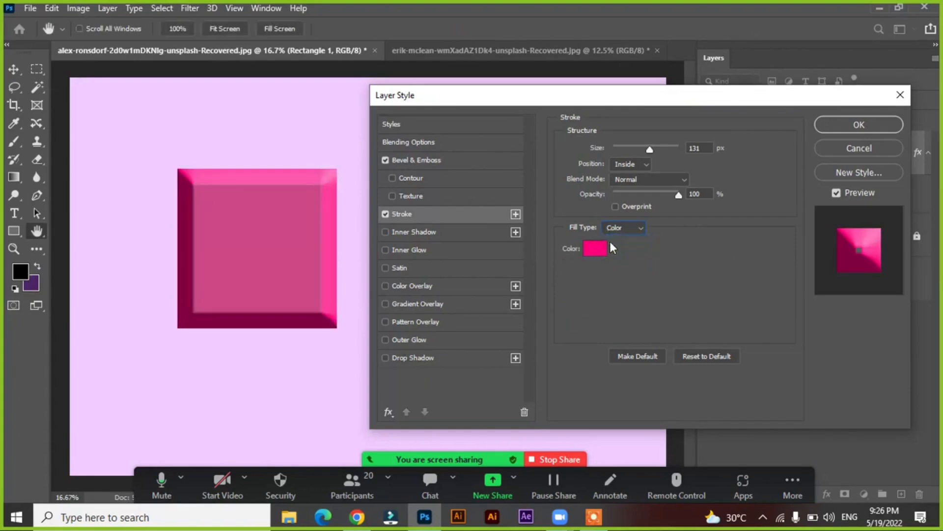
{"action": "left_click", "coordinate": [613, 228]}
{"action": "left_click", "coordinate": [620, 249]}
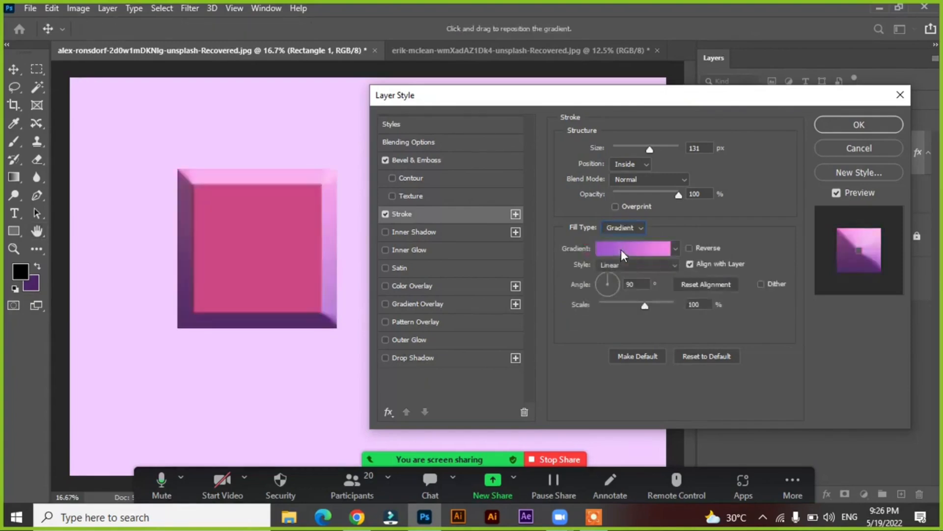
{"action": "left_click", "coordinate": [619, 229]}
{"action": "left_click", "coordinate": [620, 260]}
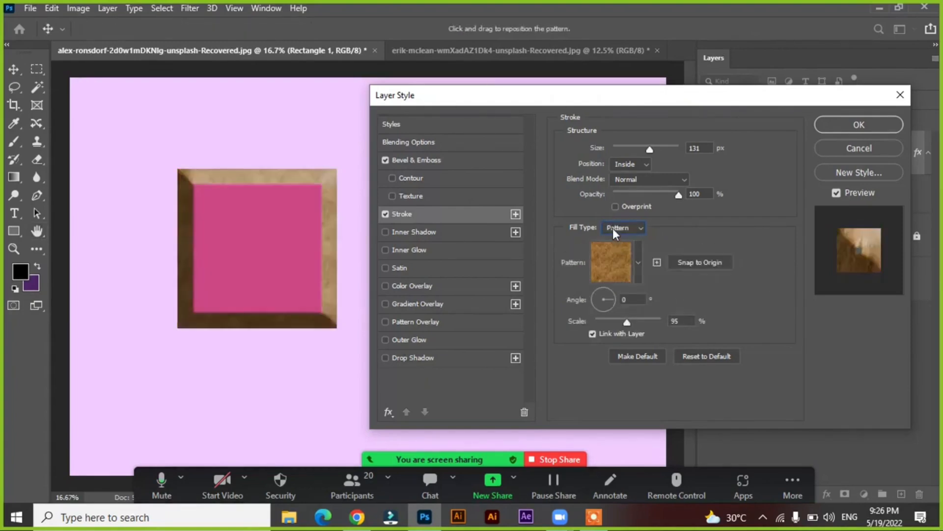
{"action": "left_click", "coordinate": [613, 228]}
{"action": "left_click", "coordinate": [612, 239]}
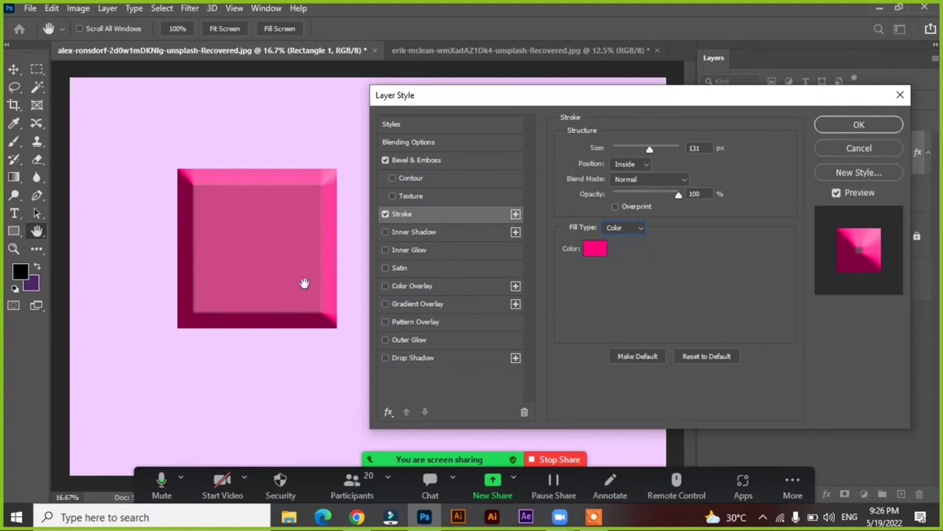
Enable the Inner Shadow style on the square and turn off Bevel & Emboss and Stroke
{"action": "left_click", "coordinate": [410, 231]}
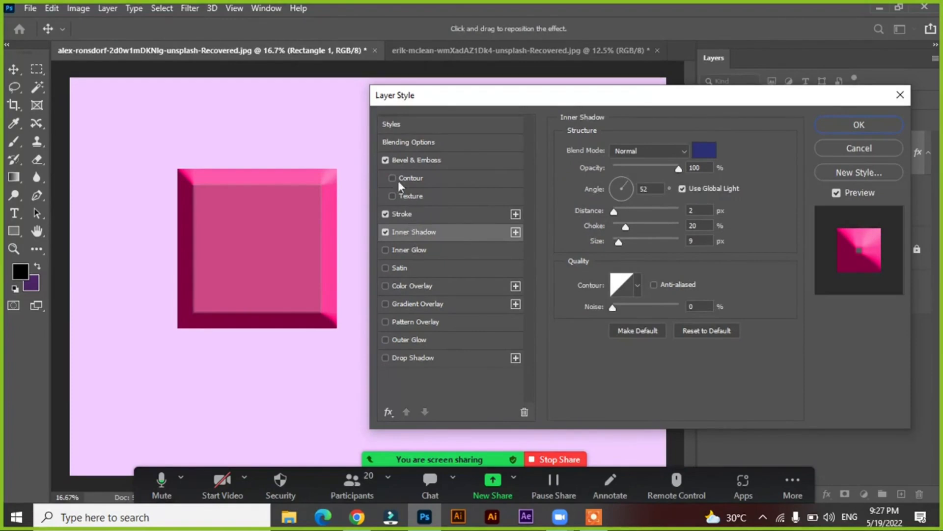
{"action": "left_click", "coordinate": [385, 159]}
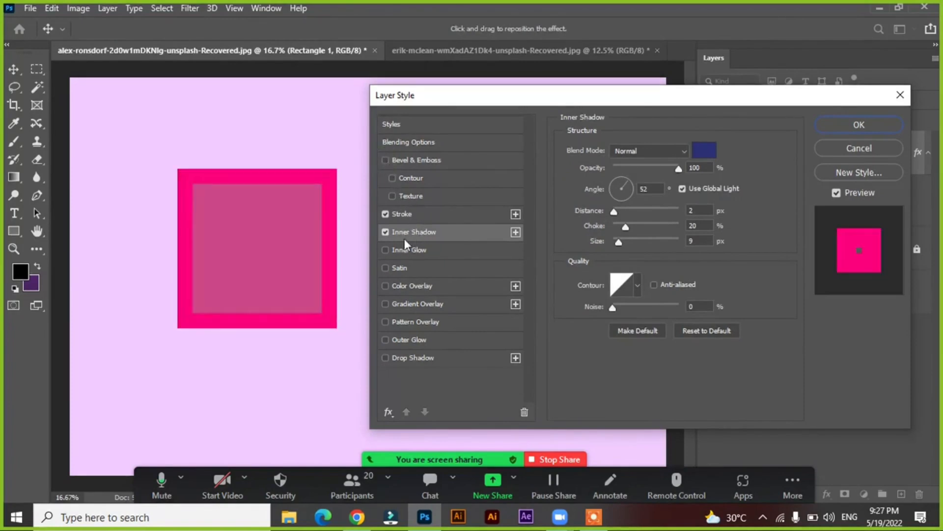
{"action": "left_click", "coordinate": [386, 216]}
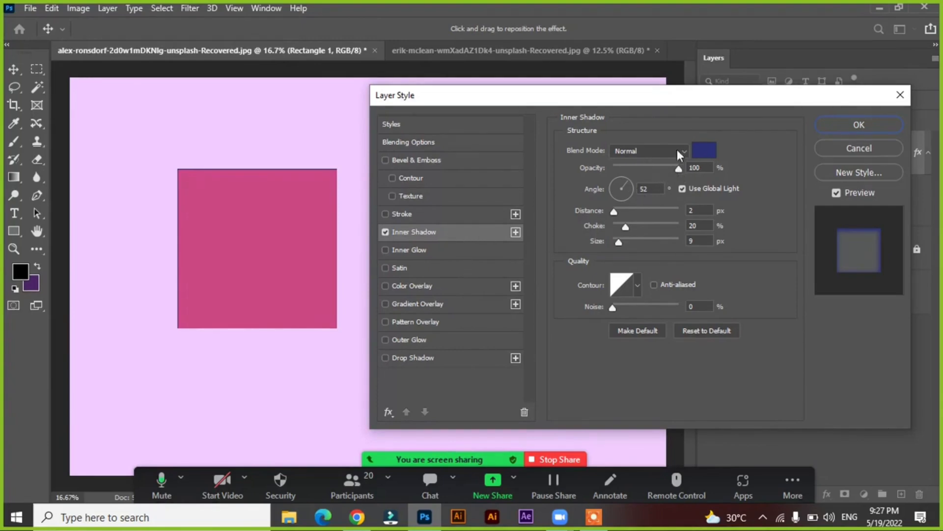
Set the inner shadow's color to black and its distance to 47 px
{"action": "left_click", "coordinate": [703, 152]}
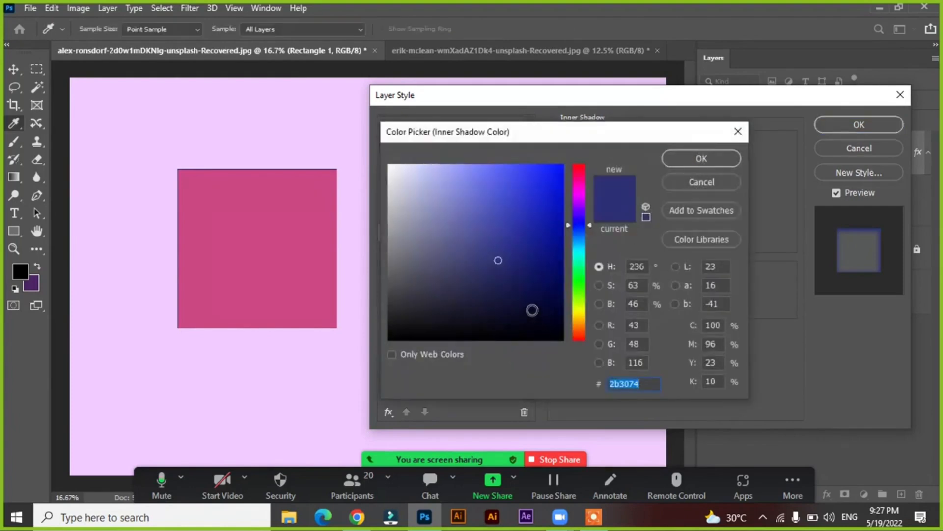
{"action": "left_click", "coordinate": [532, 310]}
{"action": "left_click", "coordinate": [707, 156]}
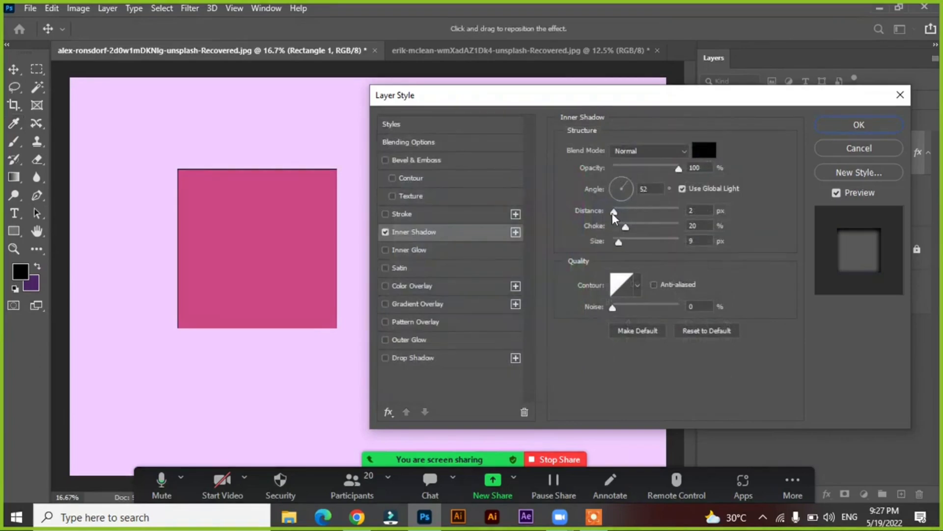
{"action": "left_click_drag", "start_coordinate": [615, 211], "coordinate": [646, 211]}
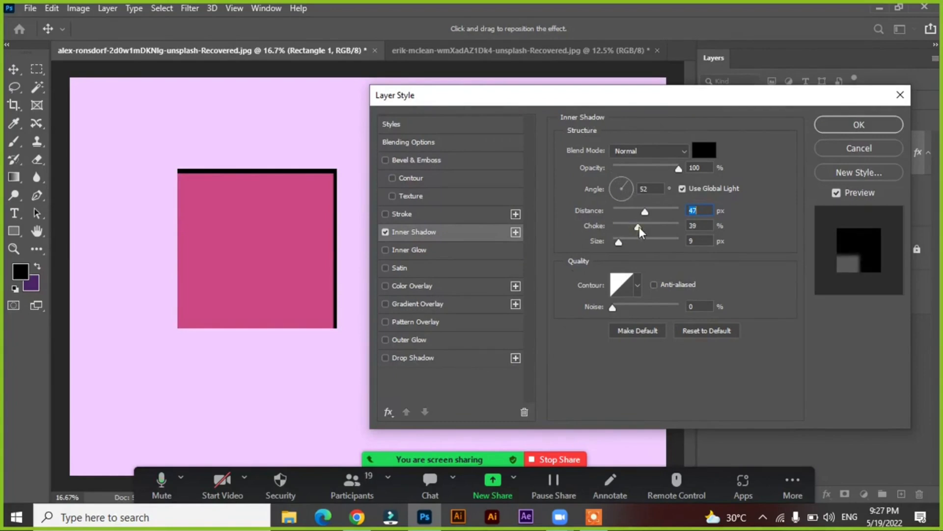
Set the inner shadow to 26% opacity, 90° angle, 0 px distance, 48% choke and 106 px size
{"action": "left_click_drag", "start_coordinate": [639, 227], "coordinate": [611, 211]}
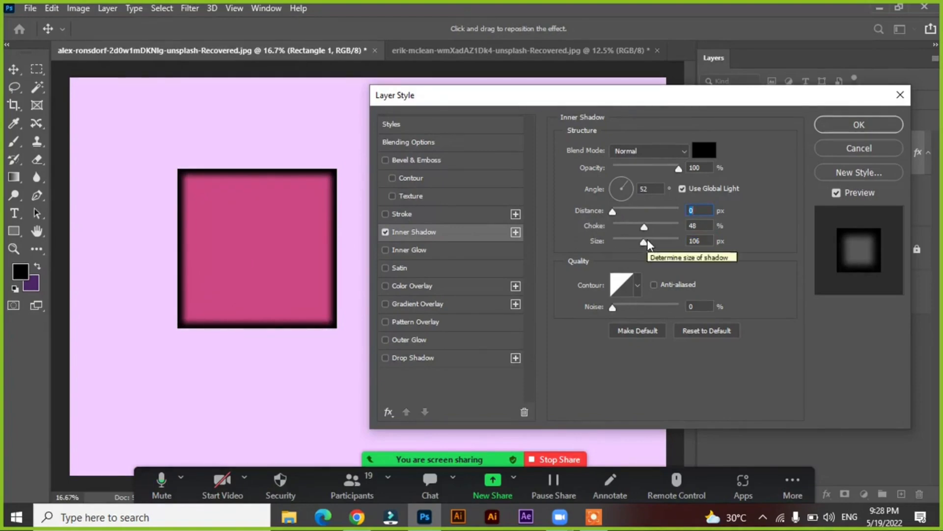
{"action": "left_click_drag", "start_coordinate": [679, 167], "coordinate": [633, 168]}
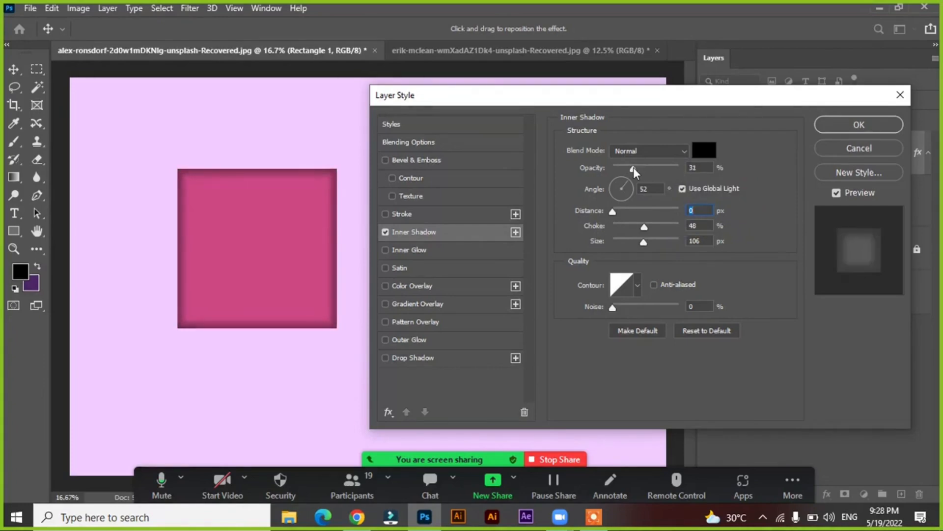
{"action": "left_click", "coordinate": [631, 168]}
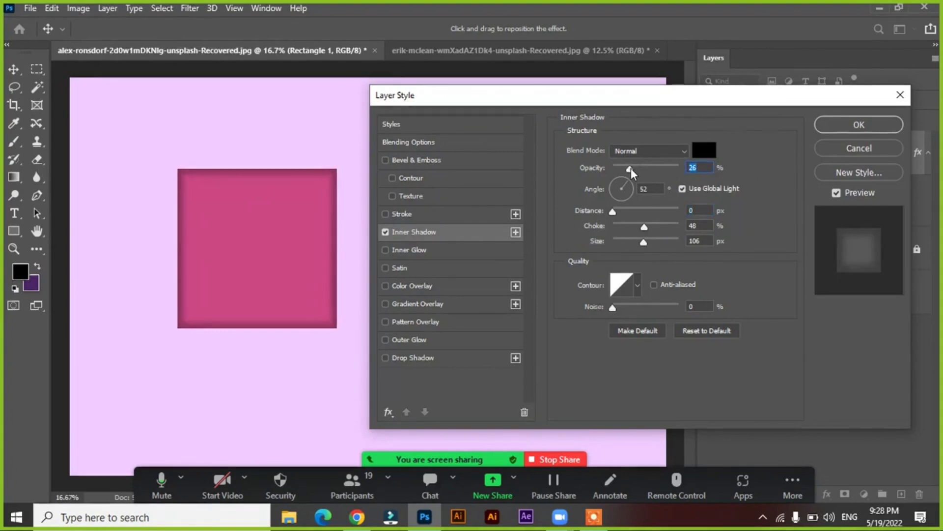
{"action": "left_click_drag", "start_coordinate": [631, 168], "coordinate": [624, 170]}
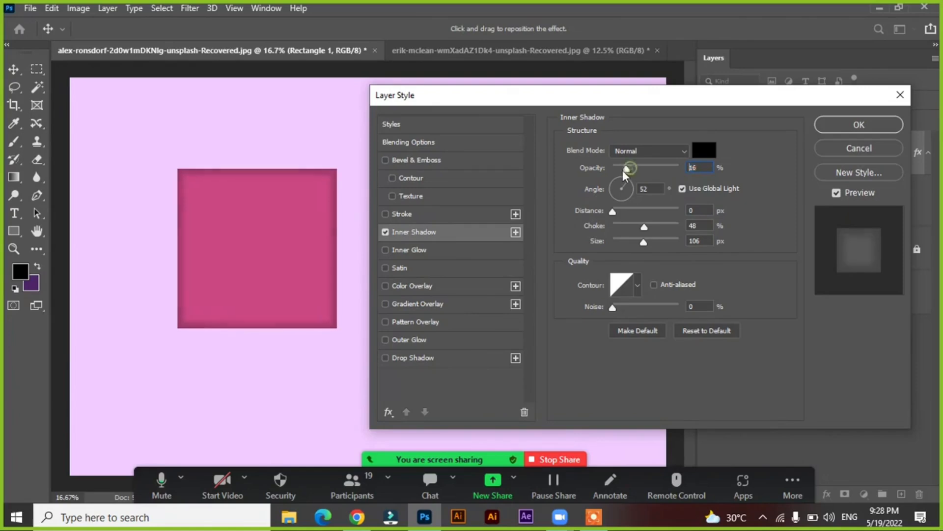
{"action": "left_click", "coordinate": [631, 170]}
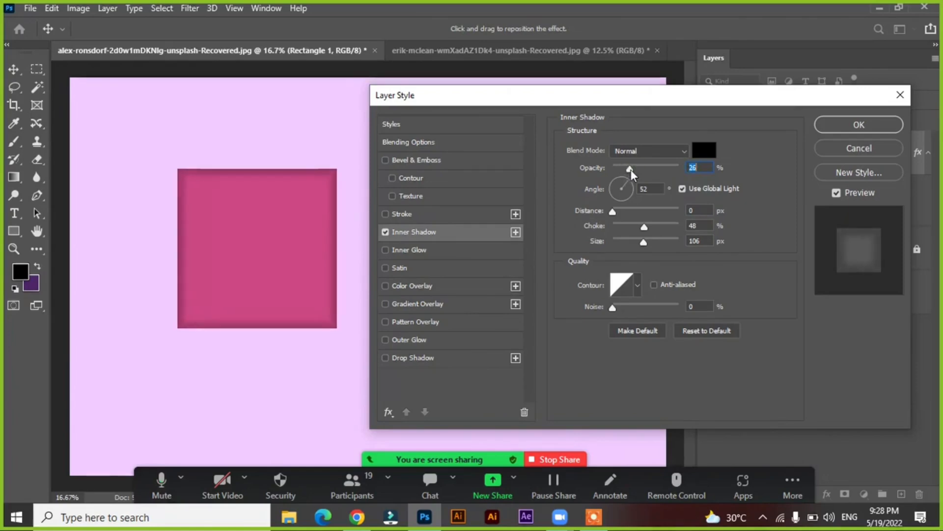
{"action": "left_click", "coordinate": [629, 187]}
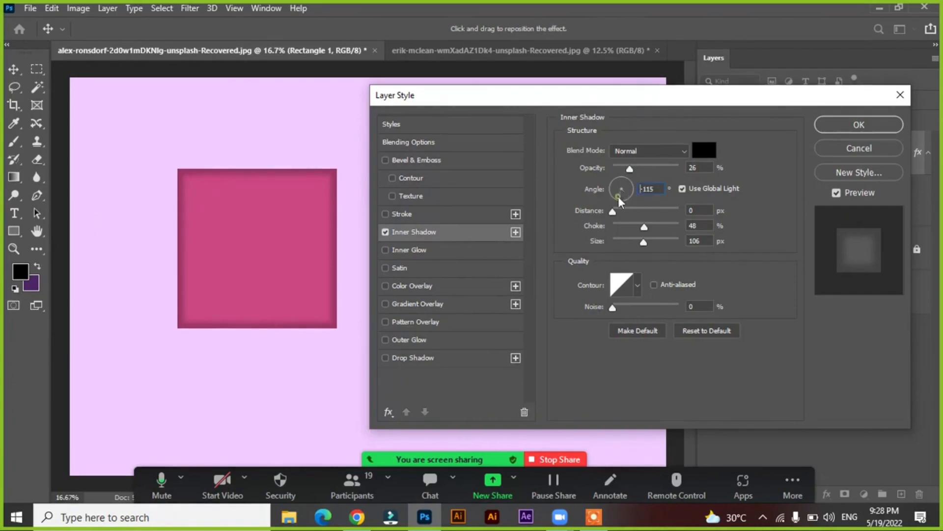
{"action": "left_click_drag", "start_coordinate": [619, 199], "coordinate": [621, 181]}
Compare the contour presets on the inner shadow and keep the rounded convex one that starts the second row
{"action": "left_click", "coordinate": [636, 284]}
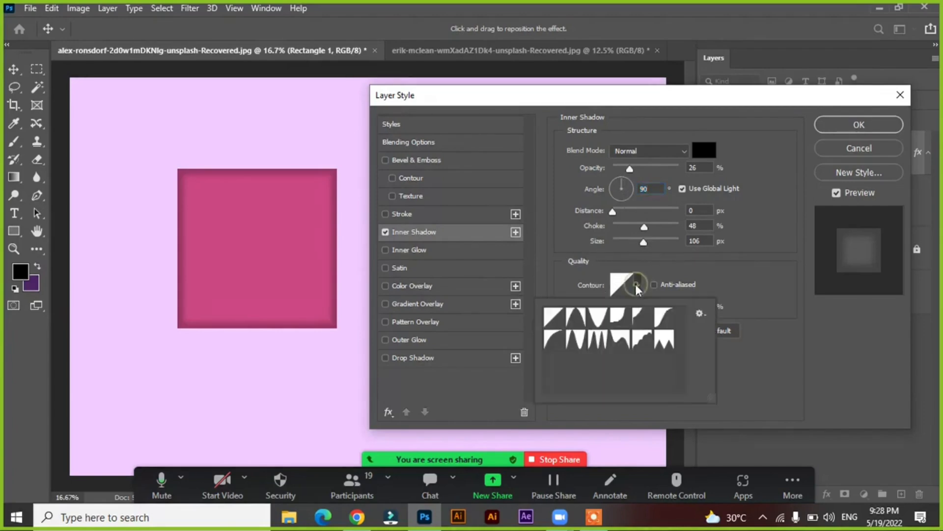
{"action": "left_click", "coordinate": [578, 318]}
{"action": "left_click", "coordinate": [598, 317]}
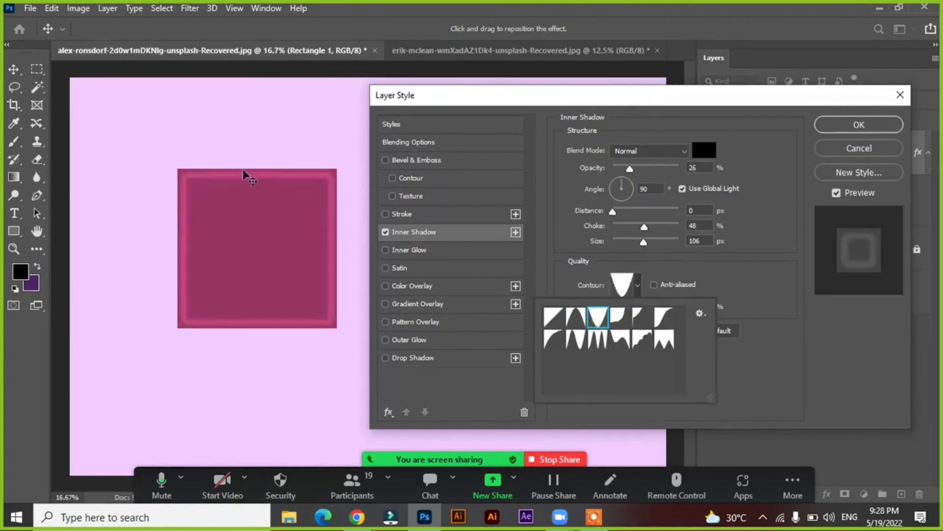
{"action": "left_click", "coordinate": [649, 320]}
{"action": "left_click", "coordinate": [664, 316]}
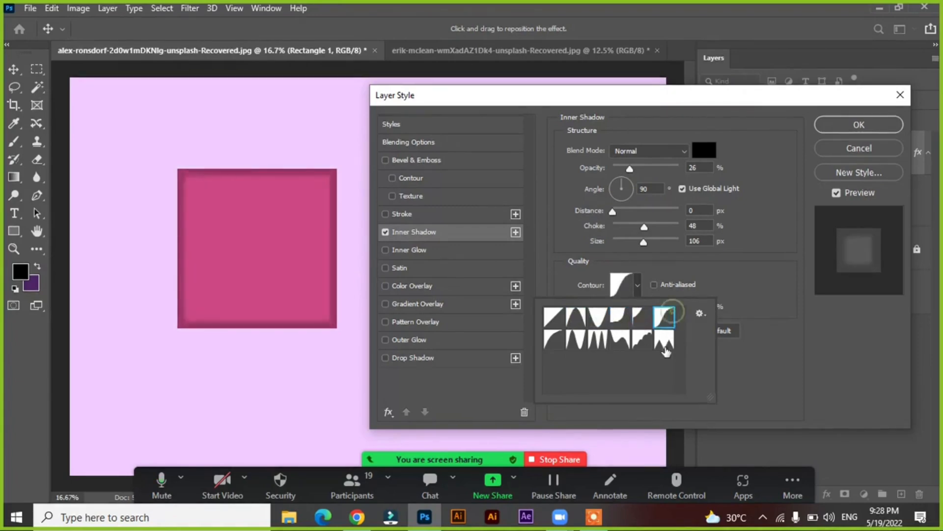
{"action": "left_click", "coordinate": [663, 344]}
{"action": "left_click", "coordinate": [641, 343]}
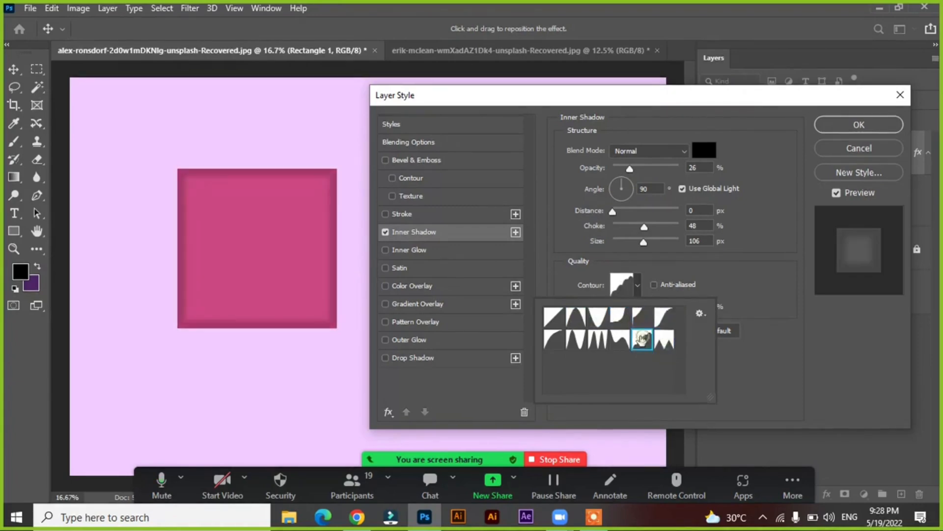
{"action": "left_click", "coordinate": [613, 346]}
{"action": "left_click", "coordinate": [576, 341]}
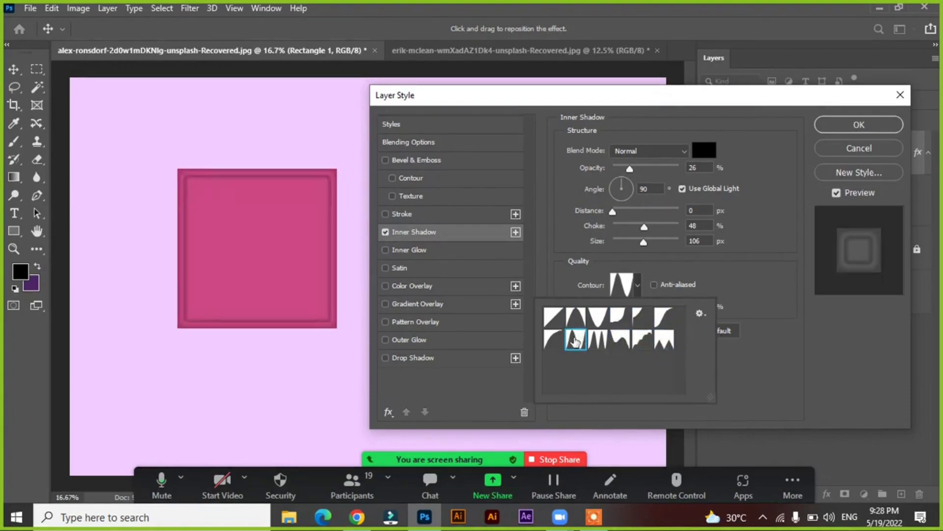
{"action": "left_click", "coordinate": [554, 340]}
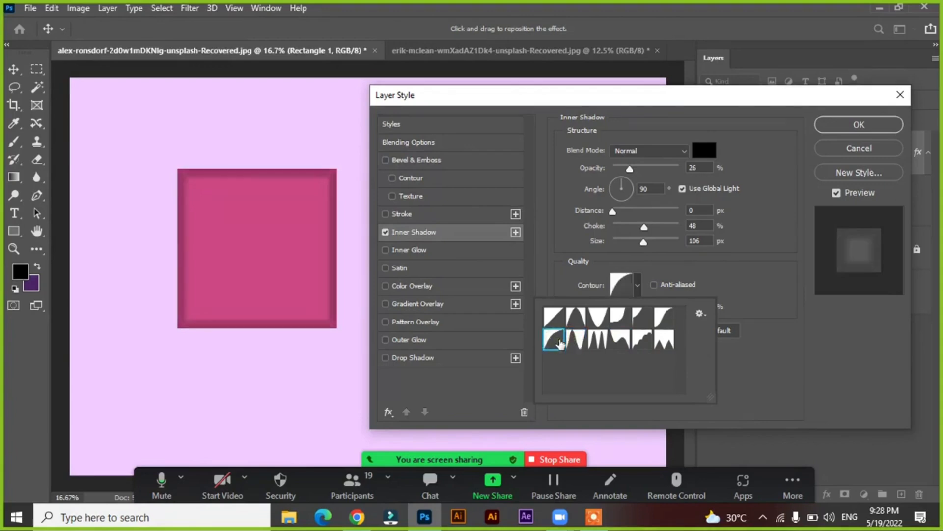
{"action": "left_click", "coordinate": [730, 268]}
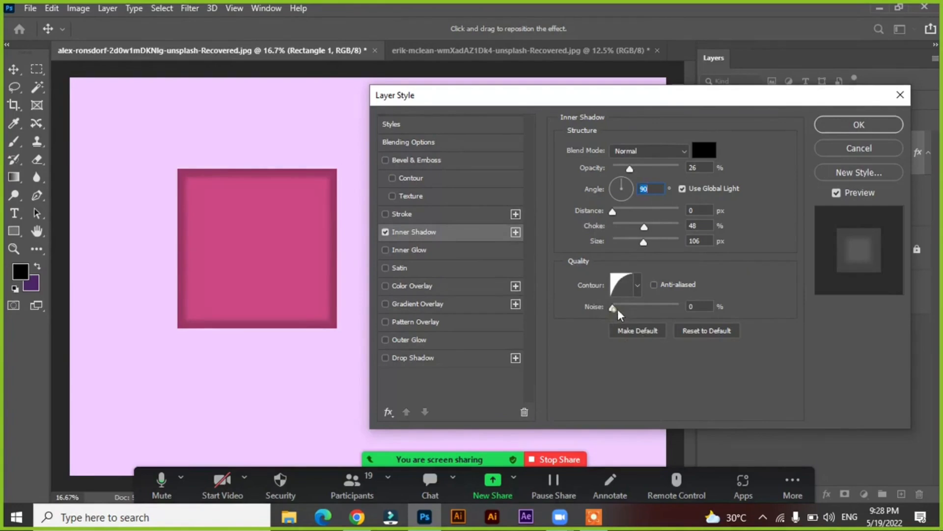
Set the inner shadow's noise to 34% and turn off the Inner Shadow style
{"action": "left_click_drag", "start_coordinate": [617, 309], "coordinate": [646, 307]}
{"action": "left_click_drag", "start_coordinate": [717, 311], "coordinate": [635, 309]}
{"action": "left_click", "coordinate": [380, 231]}
{"action": "left_click", "coordinate": [384, 232]}
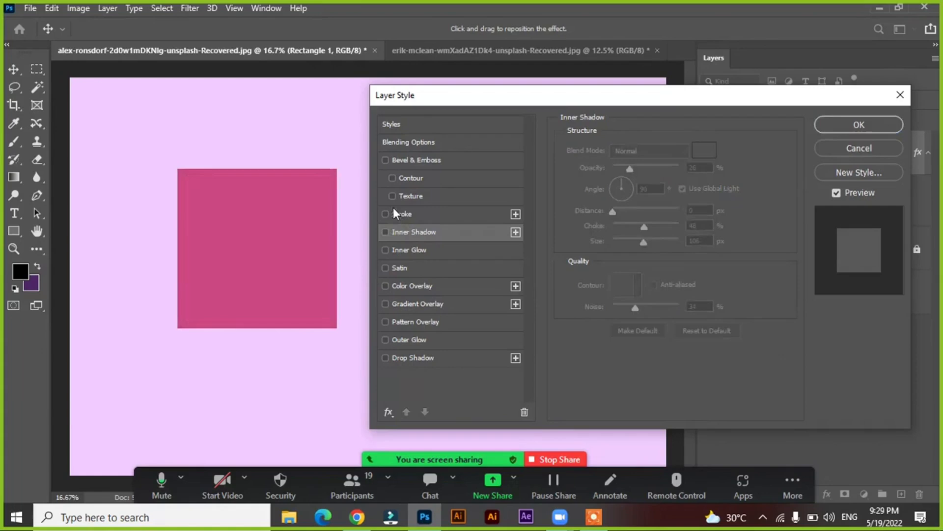
Enable the Inner Glow style on the square and set its color to black (000000)
{"action": "left_click", "coordinate": [413, 249]}
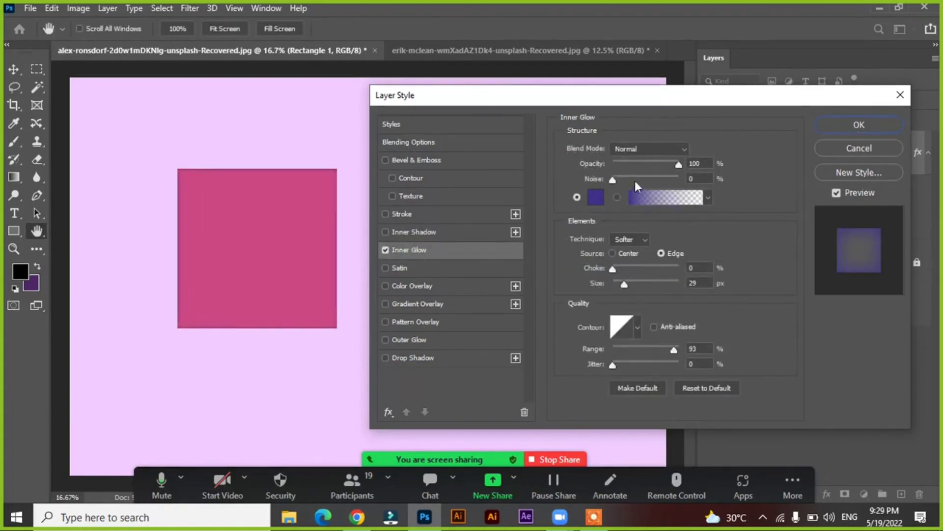
{"action": "left_click", "coordinate": [596, 201]}
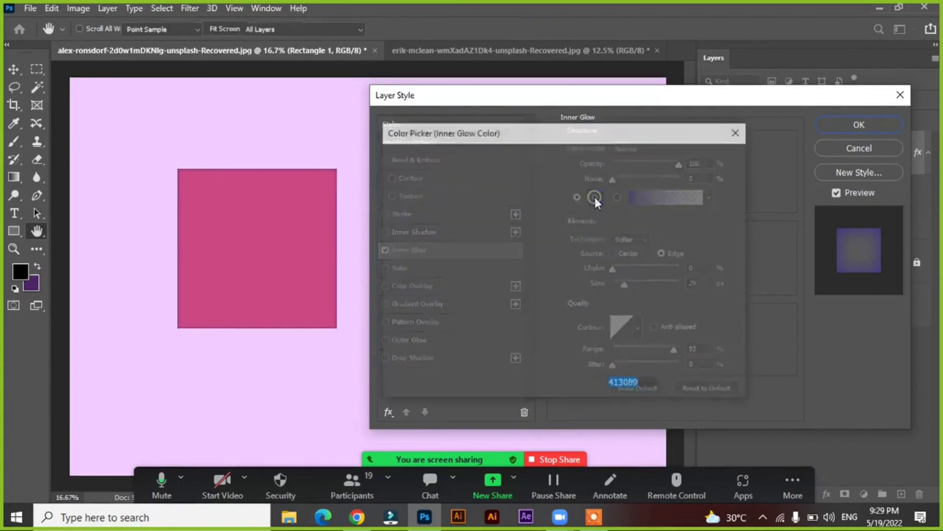
{"action": "left_click_drag", "start_coordinate": [532, 275], "coordinate": [576, 375]}
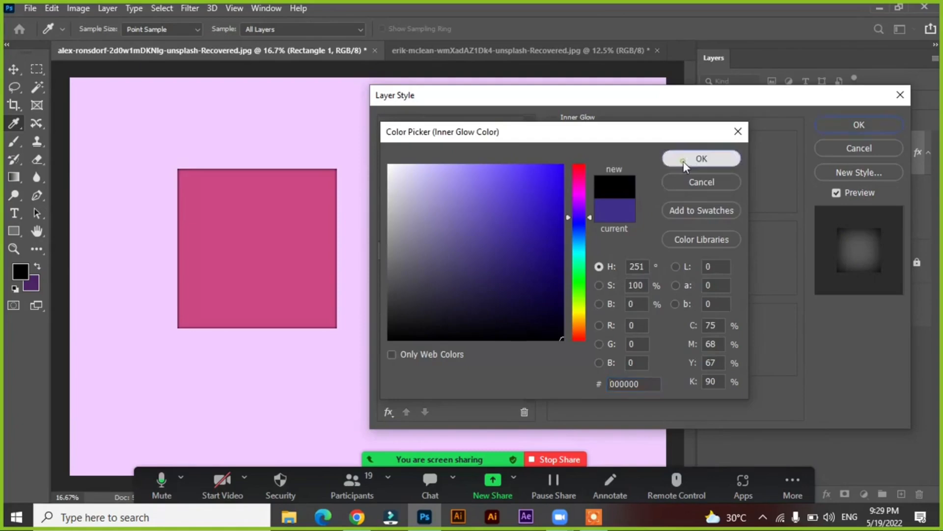
{"action": "left_click", "coordinate": [702, 158]}
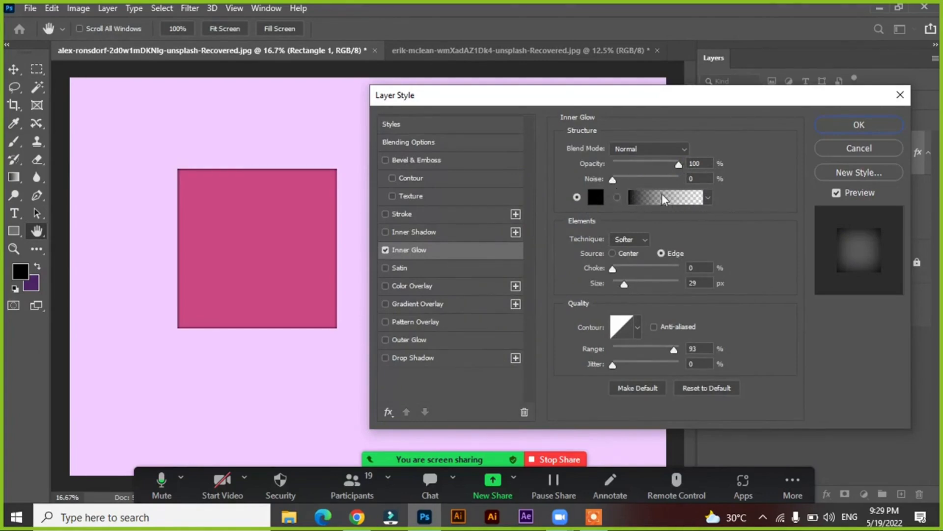
Check the inner glow's technique options, keeping Softer, and compare the Center source with Edge, returning to Edge
{"action": "left_click", "coordinate": [635, 239]}
{"action": "left_click", "coordinate": [634, 238]}
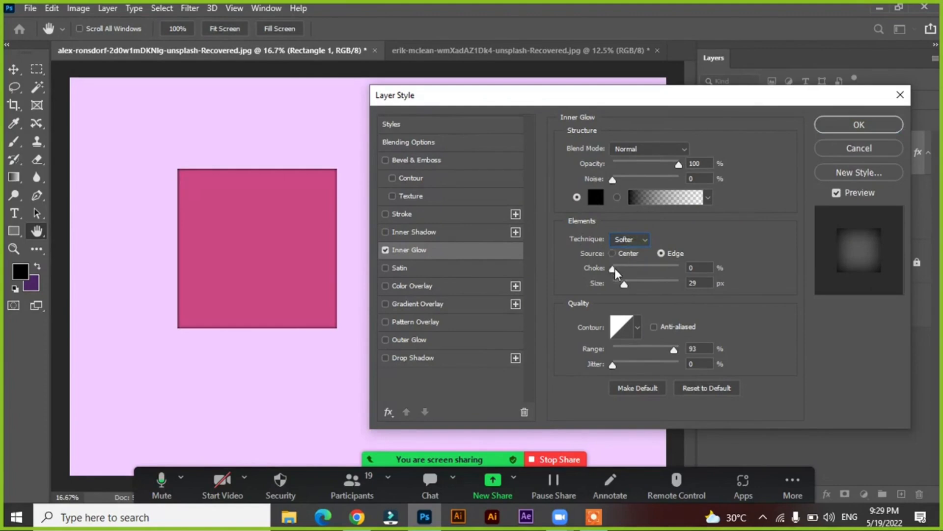
{"action": "left_click", "coordinate": [625, 253]}
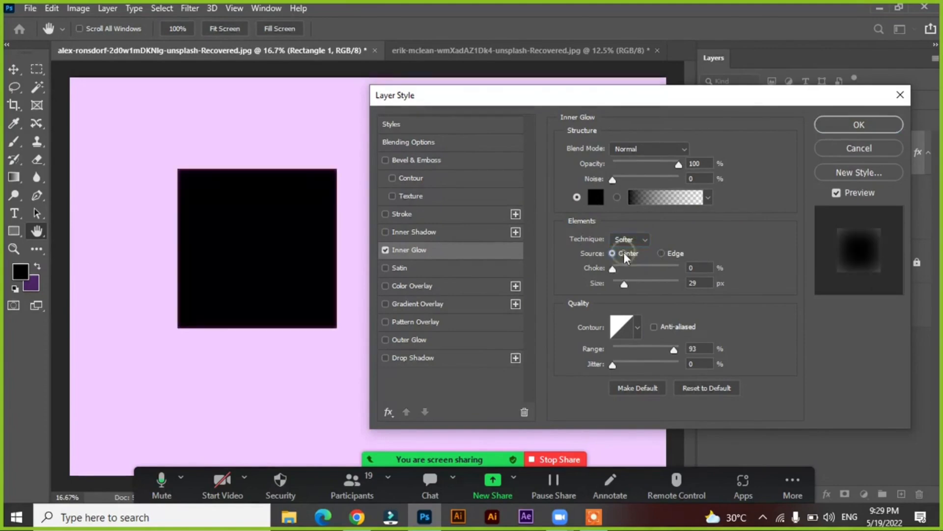
{"action": "left_click", "coordinate": [662, 253]}
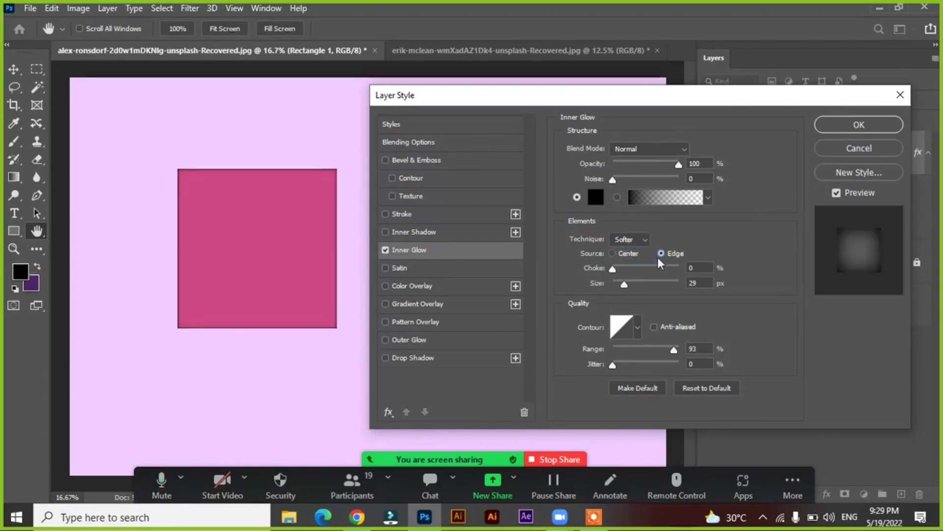
Set the inner glow's choke to 51%, size to 250 px and noise to 14%
{"action": "left_click_drag", "start_coordinate": [614, 268], "coordinate": [688, 281]}
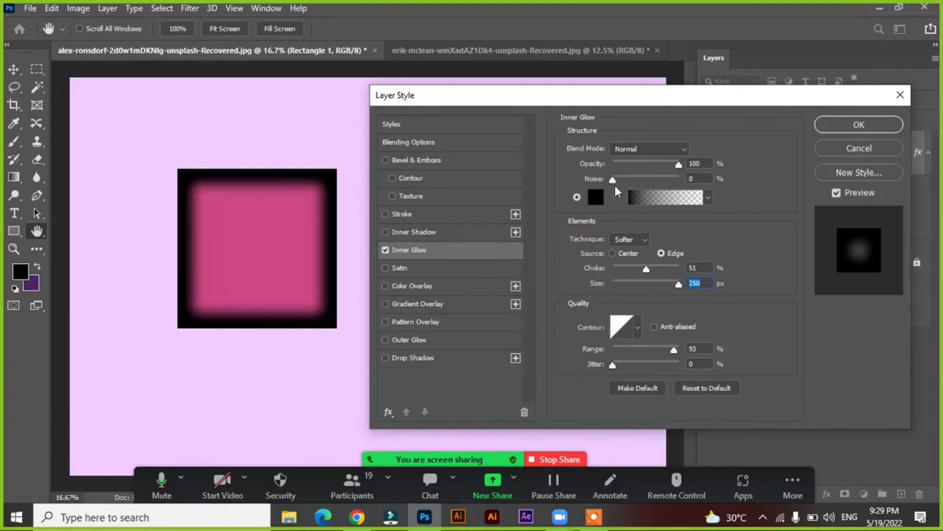
{"action": "mouse_move", "coordinate": [626, 183]}
{"action": "left_mouse_down"}
{"action": "mouse_move", "coordinate": [654, 185]}
{"action": "mouse_move", "coordinate": [622, 182]}
{"action": "left_mouse_up"}
Compare several contour presets on the inner glow and apply the triple-peaked one in the second row
{"action": "left_click", "coordinate": [621, 330]}
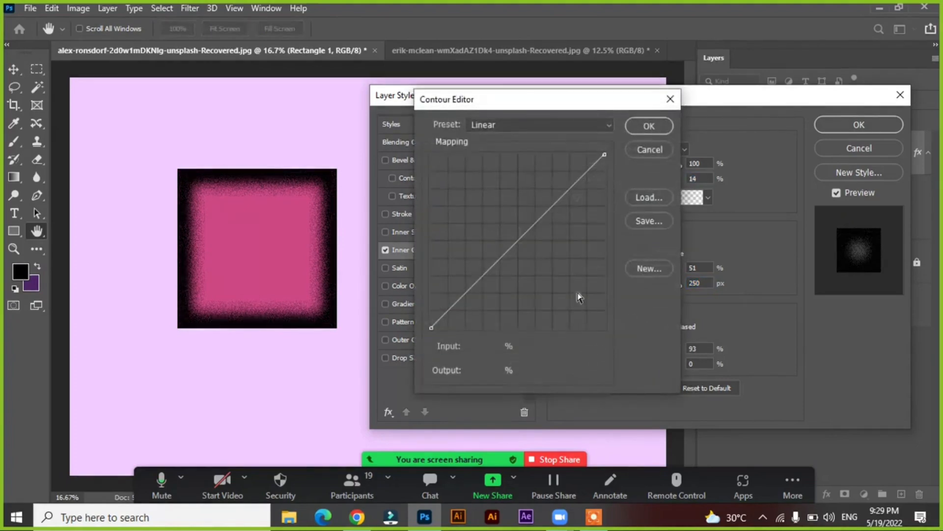
{"action": "left_click", "coordinate": [638, 149]}
{"action": "left_click", "coordinate": [638, 328]}
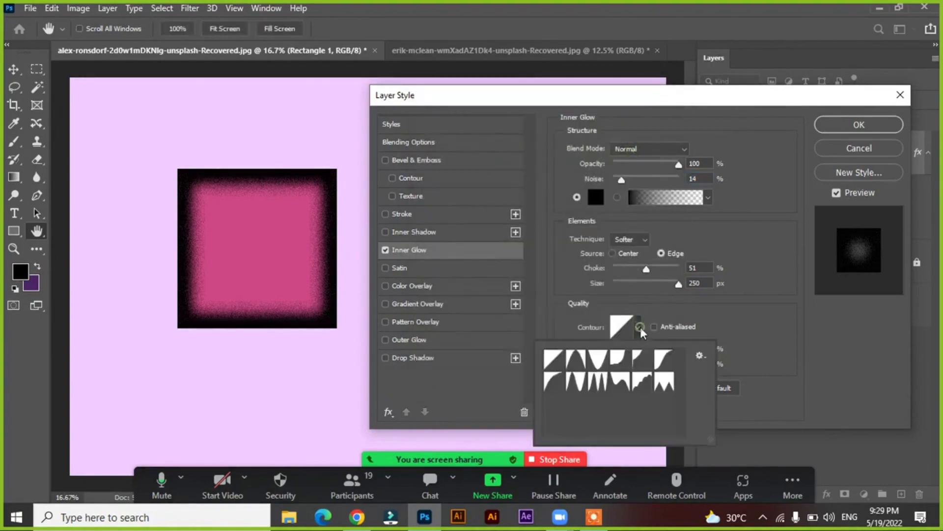
{"action": "left_click", "coordinate": [621, 360]}
{"action": "left_click", "coordinate": [597, 359]}
{"action": "left_click", "coordinate": [554, 359]}
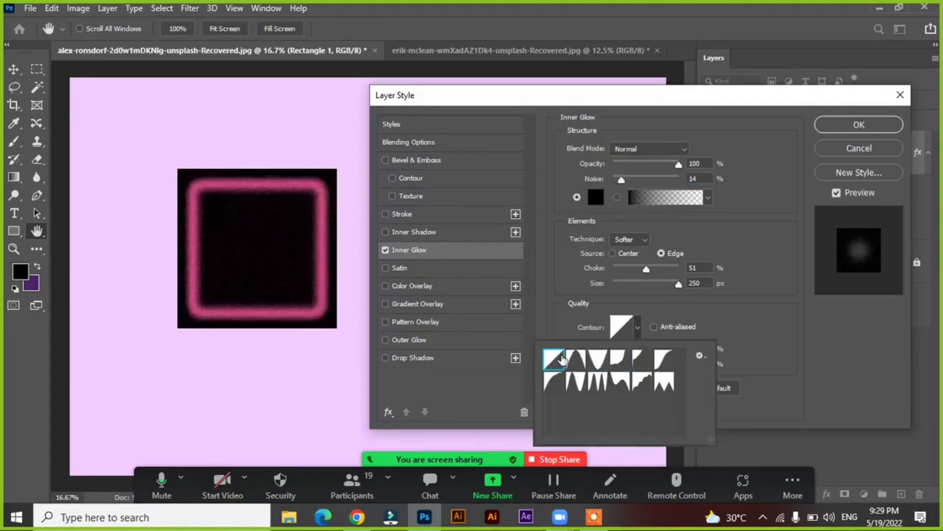
{"action": "left_click", "coordinate": [583, 383]}
{"action": "left_click", "coordinate": [598, 381]}
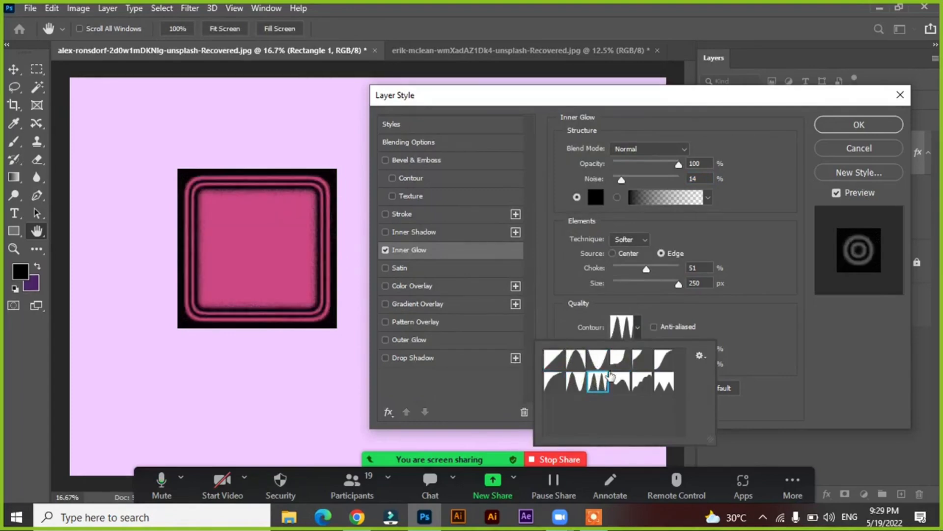
{"action": "left_click", "coordinate": [737, 301]}
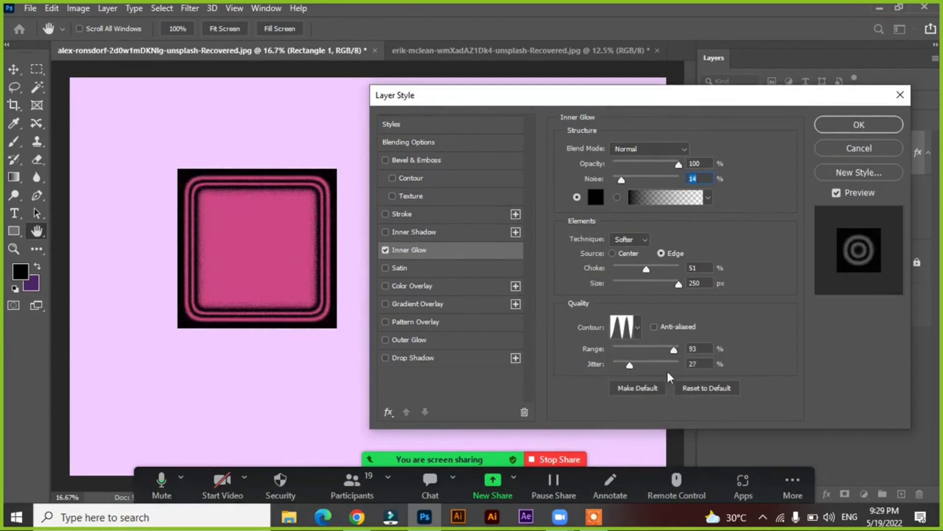
Set the inner glow's range to 100% and jitter to 0%, and turn off the Inner Glow style
{"action": "left_click", "coordinate": [612, 366]}
{"action": "mouse_move", "coordinate": [674, 350]}
{"action": "left_mouse_down"}
{"action": "mouse_move", "coordinate": [615, 352]}
{"action": "mouse_move", "coordinate": [681, 364]}
{"action": "left_mouse_up"}
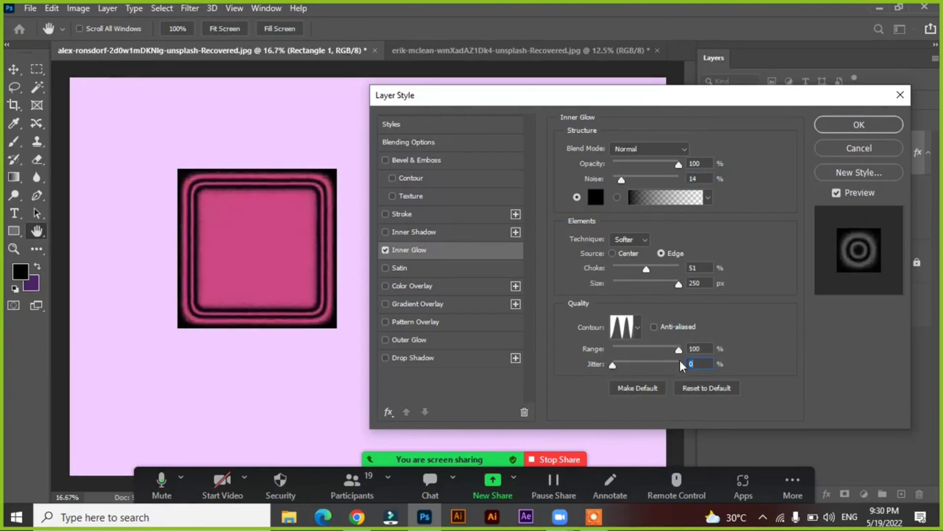
{"action": "key", "text": "shift+Tab"}
{"action": "left_click", "coordinate": [386, 249]}
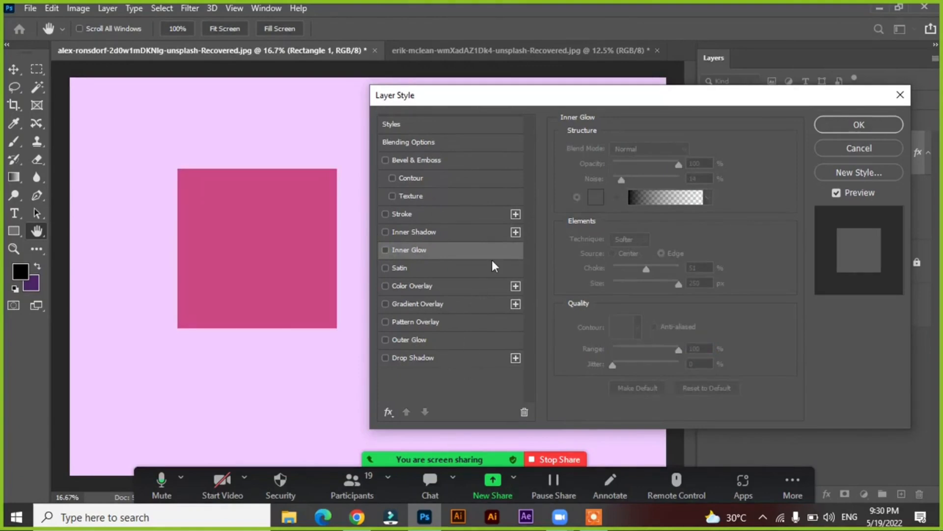
Preview the Satin style on the square, turn it off and enable Color Overlay instead
{"action": "left_click", "coordinate": [433, 268]}
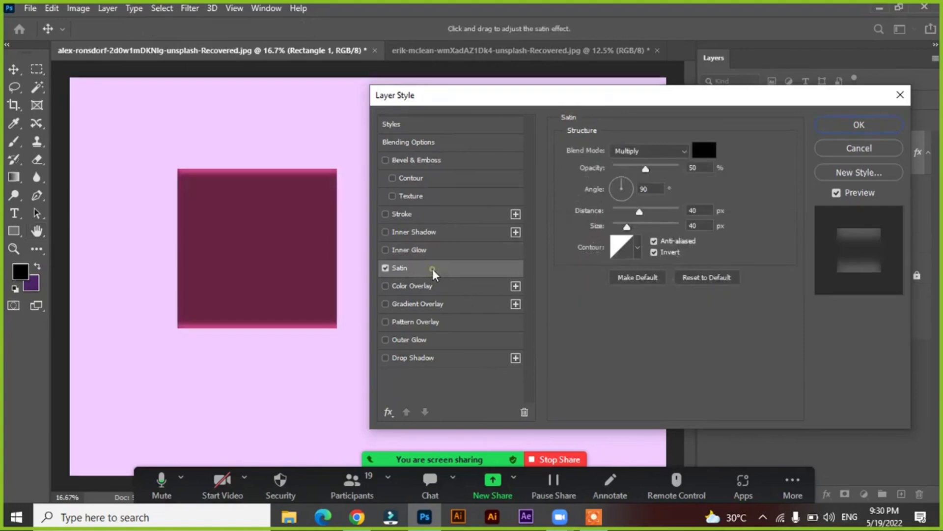
{"action": "left_click", "coordinate": [383, 269]}
{"action": "left_click", "coordinate": [408, 287]}
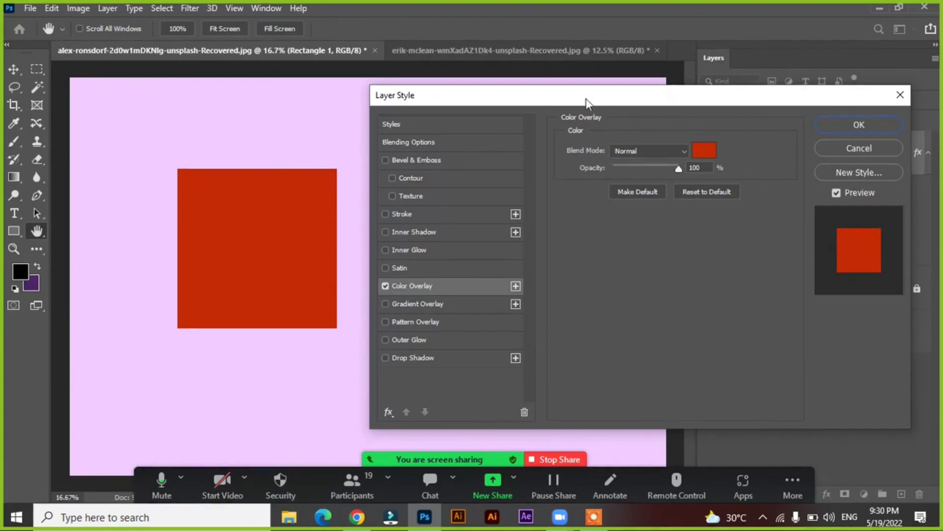
{"action": "left_click_drag", "start_coordinate": [587, 102], "coordinate": [354, 95]}
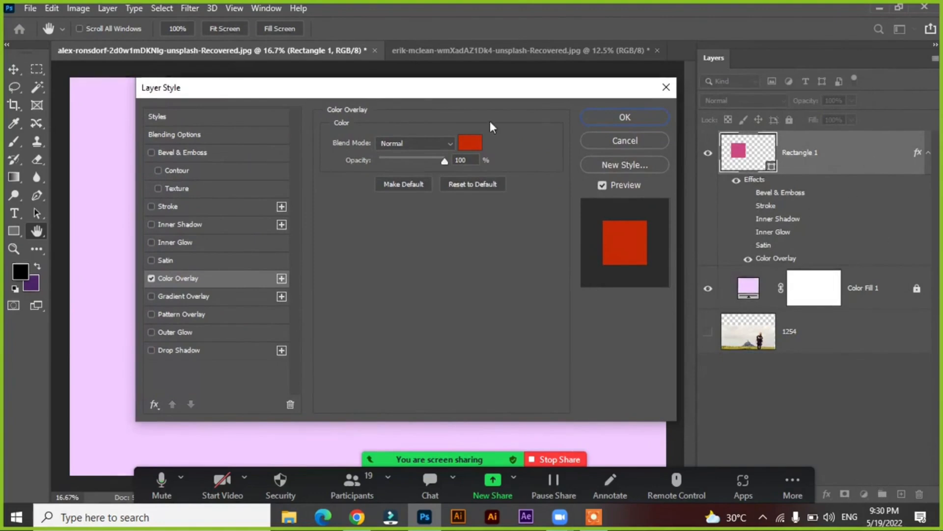
{"action": "left_click_drag", "start_coordinate": [416, 94], "coordinate": [625, 104]}
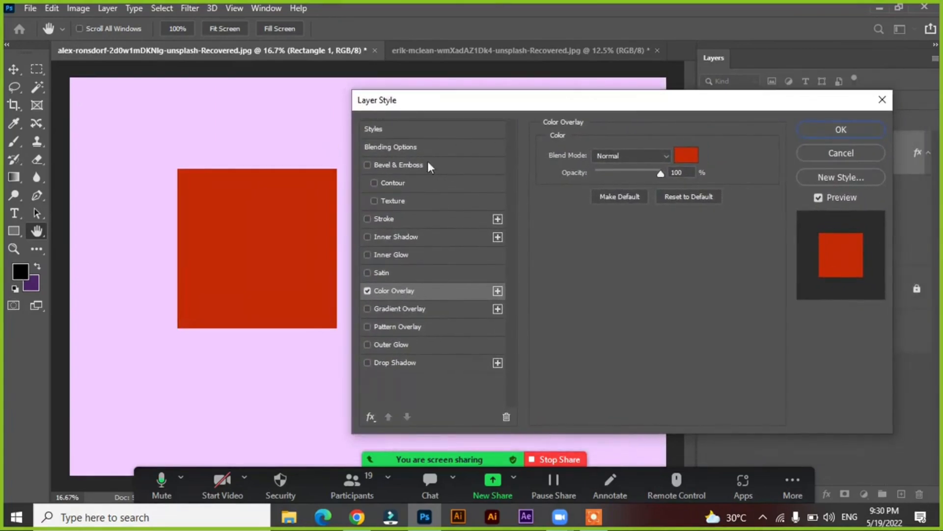
{"action": "left_click", "coordinate": [684, 153]}
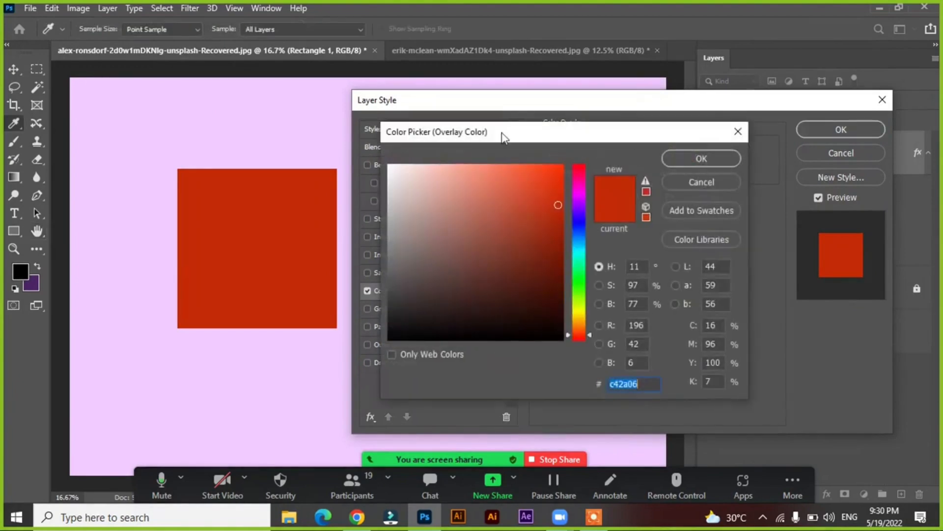
{"action": "left_click_drag", "start_coordinate": [513, 132], "coordinate": [562, 133]}
{"action": "left_click_drag", "start_coordinate": [593, 137], "coordinate": [666, 136]}
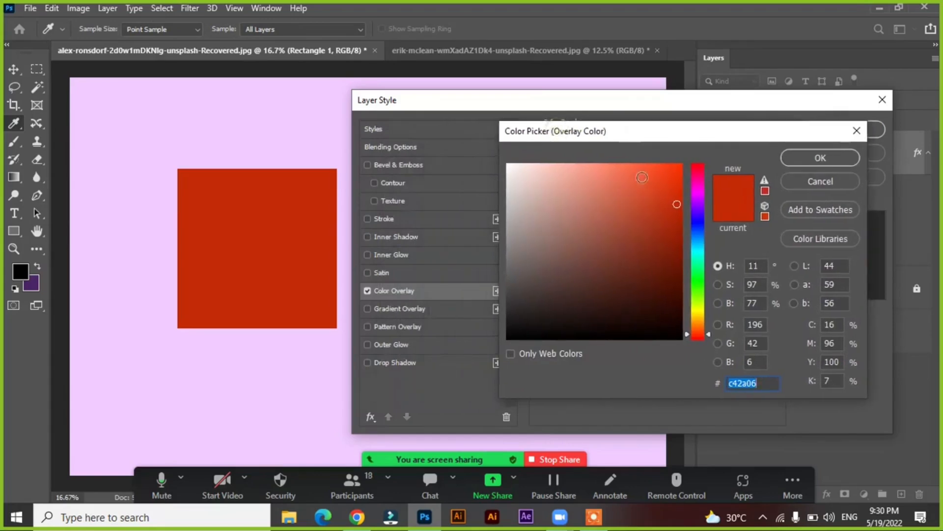
{"action": "left_click", "coordinate": [807, 182]}
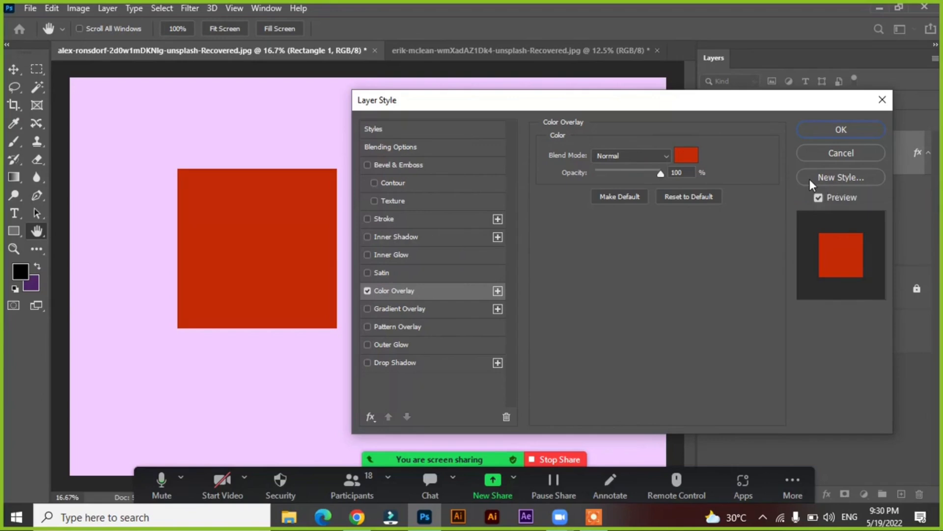
{"action": "mouse_move", "coordinate": [627, 106]}
{"action": "left_mouse_down"}
{"action": "mouse_move", "coordinate": [641, 105]}
{"action": "mouse_move", "coordinate": [633, 108]}
{"action": "left_mouse_up"}
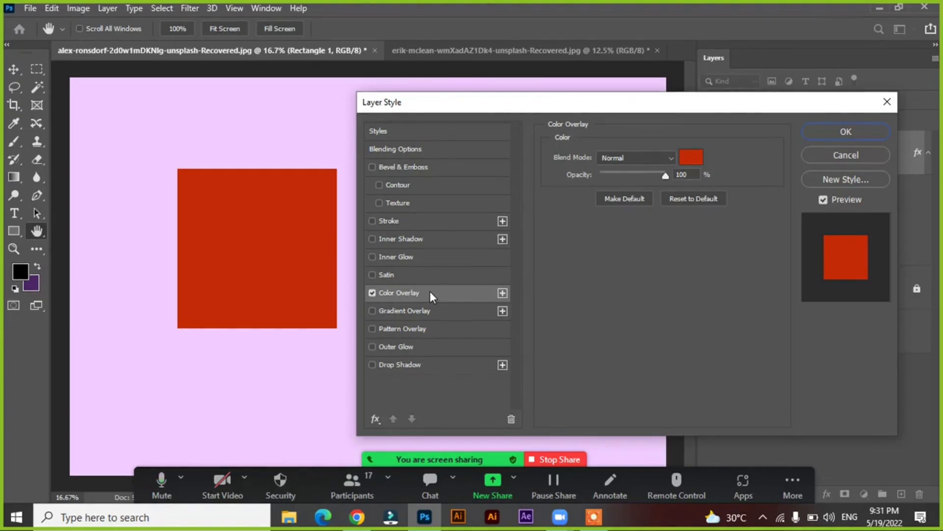
Compare the square with and without the Color Overlay and set the overlay color to pure red, ff0000
{"action": "left_click", "coordinate": [372, 293]}
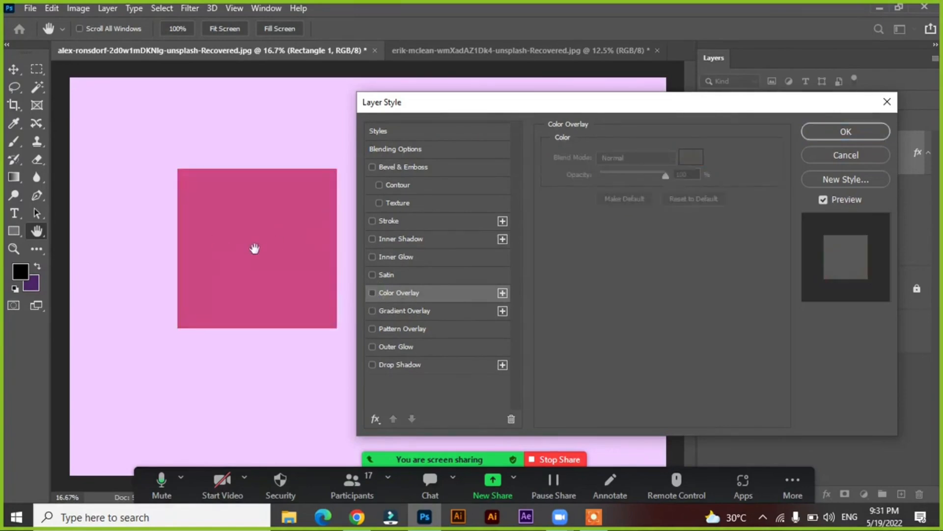
{"action": "left_click", "coordinate": [373, 294]}
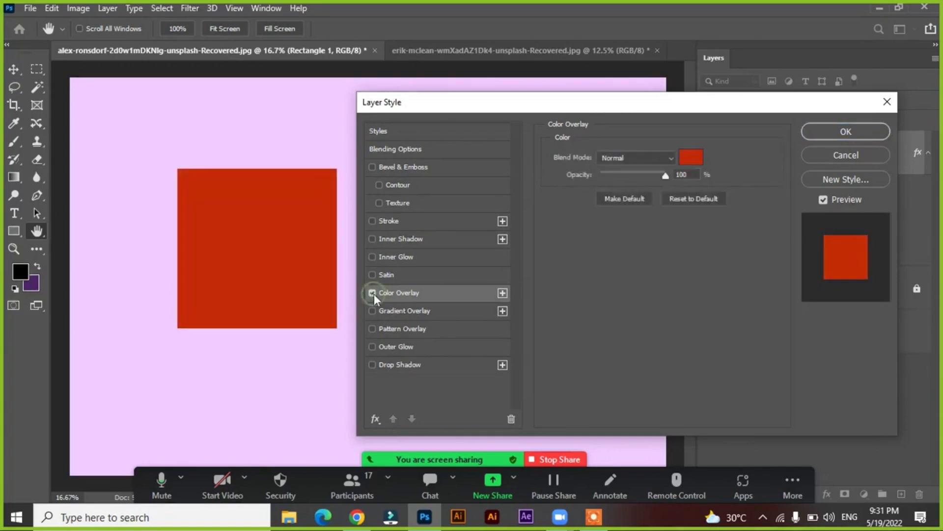
{"action": "left_click", "coordinate": [688, 158]}
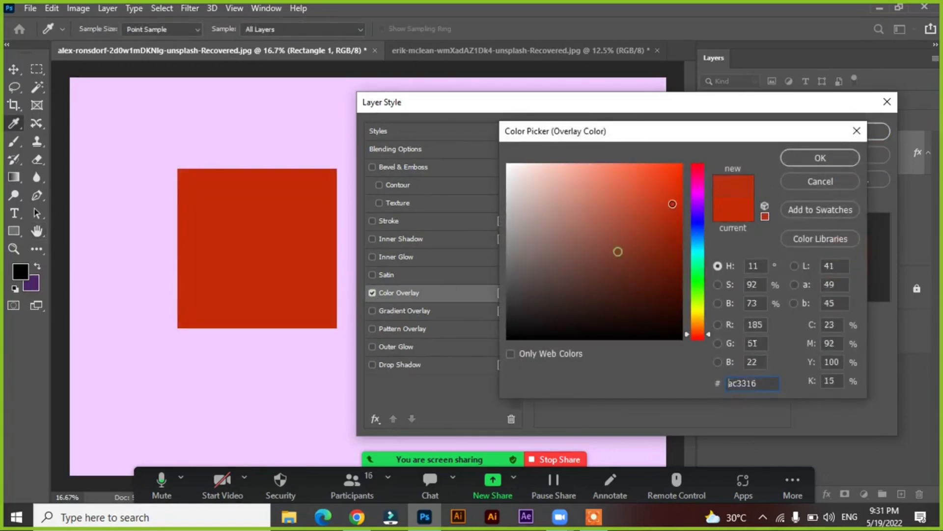
{"action": "mouse_move", "coordinate": [619, 252]}
{"action": "left_mouse_down"}
{"action": "mouse_move", "coordinate": [682, 166]}
{"action": "mouse_move", "coordinate": [700, 158]}
{"action": "left_mouse_up"}
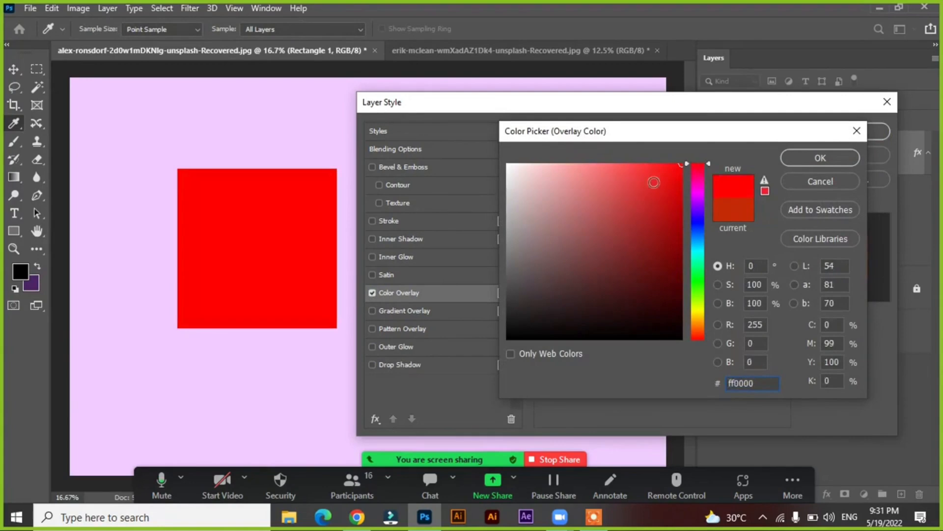
{"action": "left_click", "coordinate": [843, 155]}
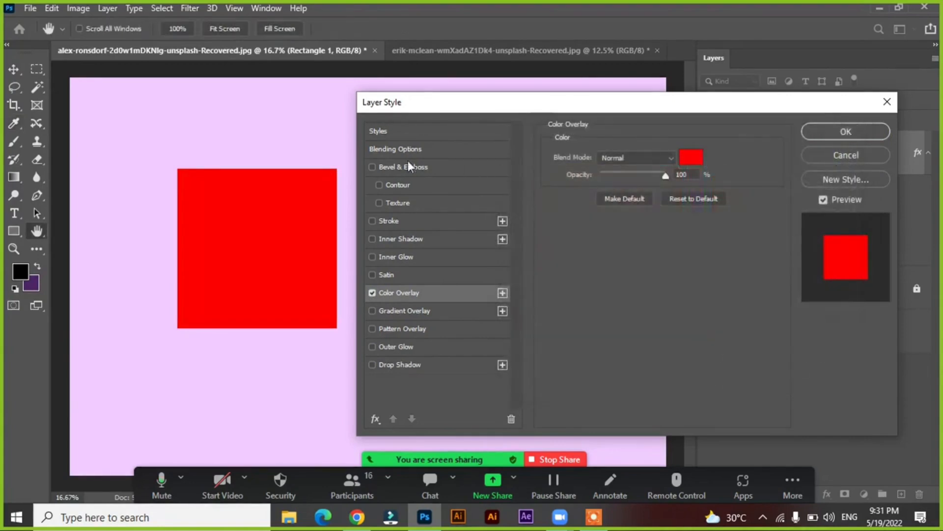
Enable Bevel & Emboss and Stroke on the square and compare it with the Color Overlay off and on
{"action": "left_click", "coordinate": [372, 167]}
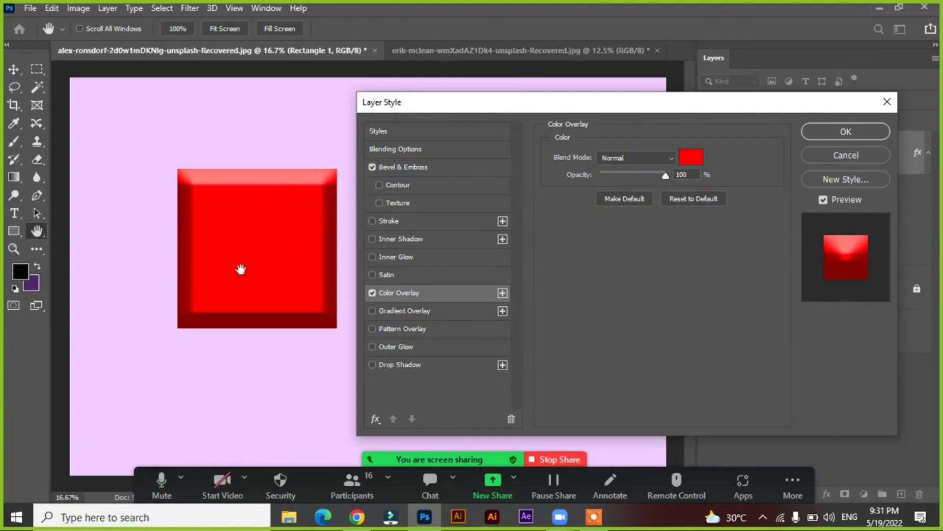
{"action": "left_click", "coordinate": [372, 221]}
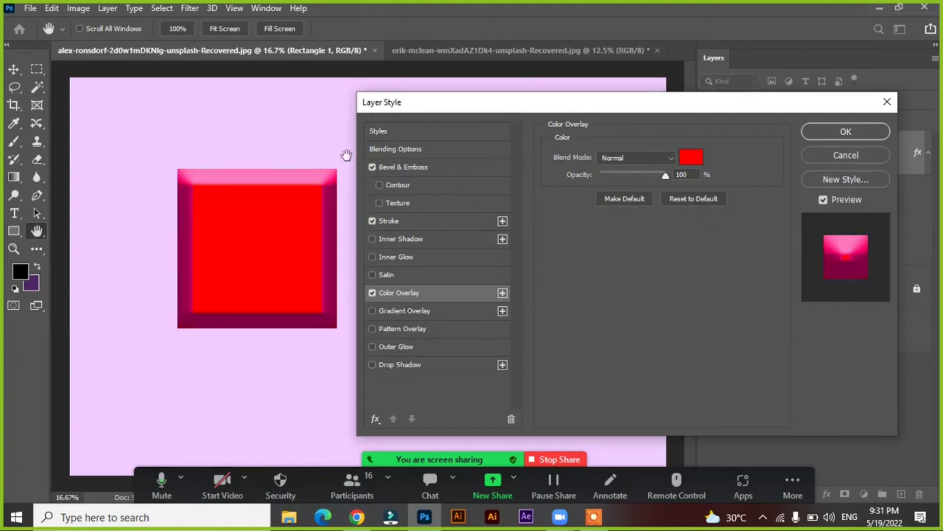
{"action": "left_click", "coordinate": [372, 292]}
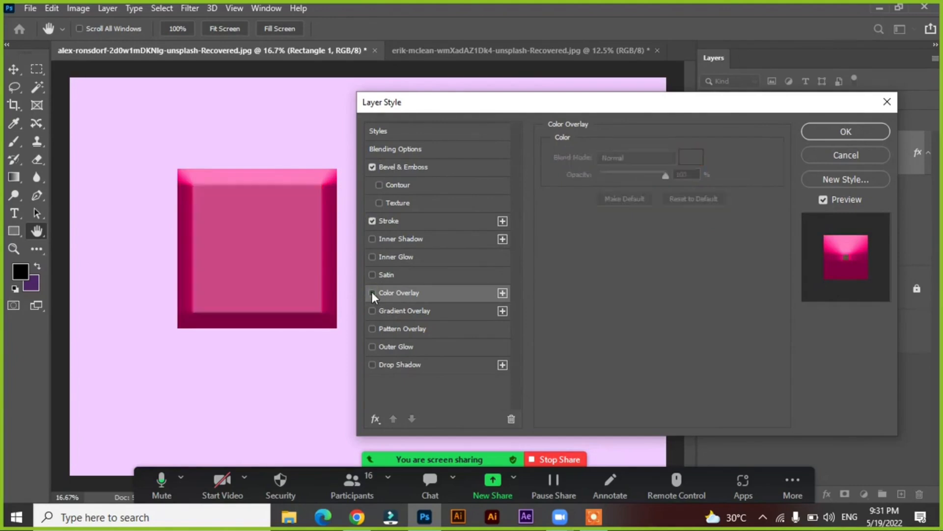
{"action": "left_click", "coordinate": [372, 292]}
{"action": "left_click", "coordinate": [372, 292]}
{"action": "left_click", "coordinate": [372, 292]}
Try other colors for the stroke, discard the color change and turn off the Stroke style
{"action": "left_click", "coordinate": [401, 220]}
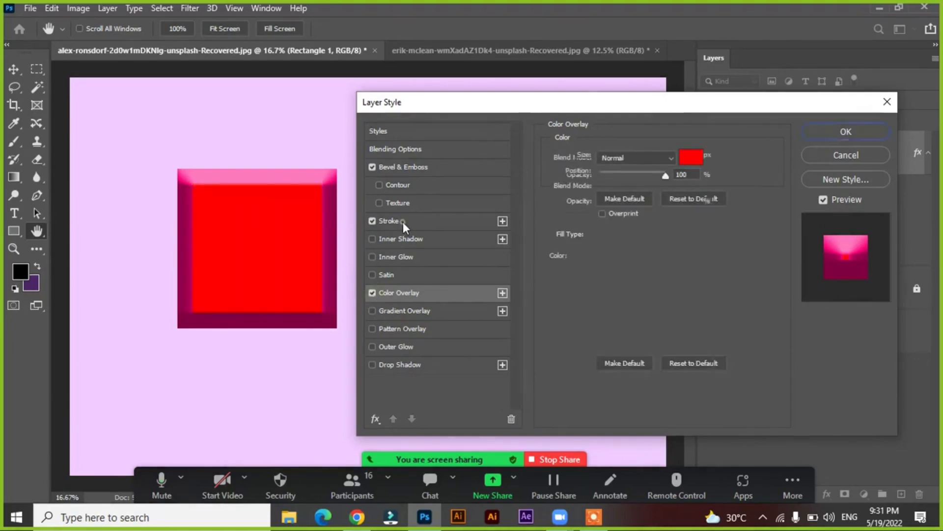
{"action": "left_click", "coordinate": [582, 255]}
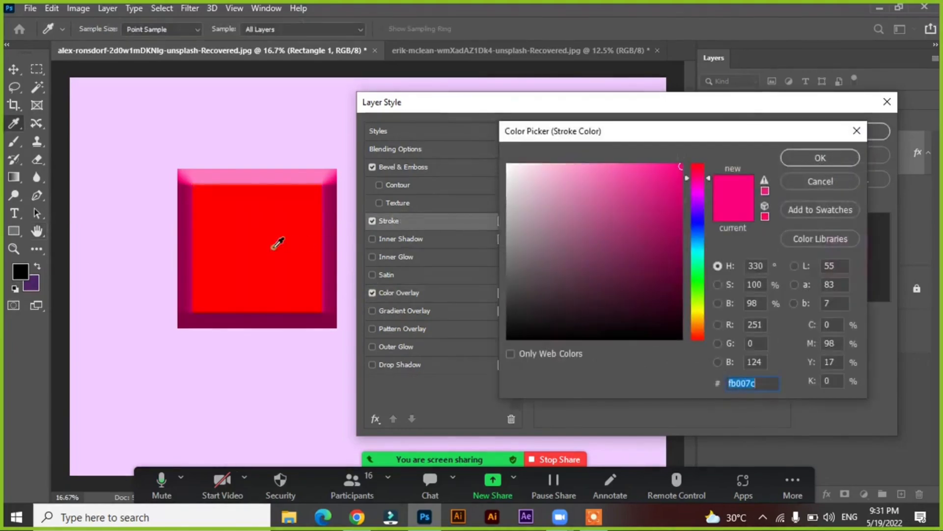
{"action": "left_click", "coordinate": [278, 241]}
{"action": "mouse_move", "coordinate": [698, 178]}
{"action": "left_mouse_down"}
{"action": "mouse_move", "coordinate": [698, 164]}
{"action": "mouse_move", "coordinate": [684, 165]}
{"action": "mouse_move", "coordinate": [678, 264]}
{"action": "mouse_move", "coordinate": [627, 193]}
{"action": "left_mouse_up"}
{"action": "left_click", "coordinate": [647, 188]}
{"action": "left_click", "coordinate": [809, 184]}
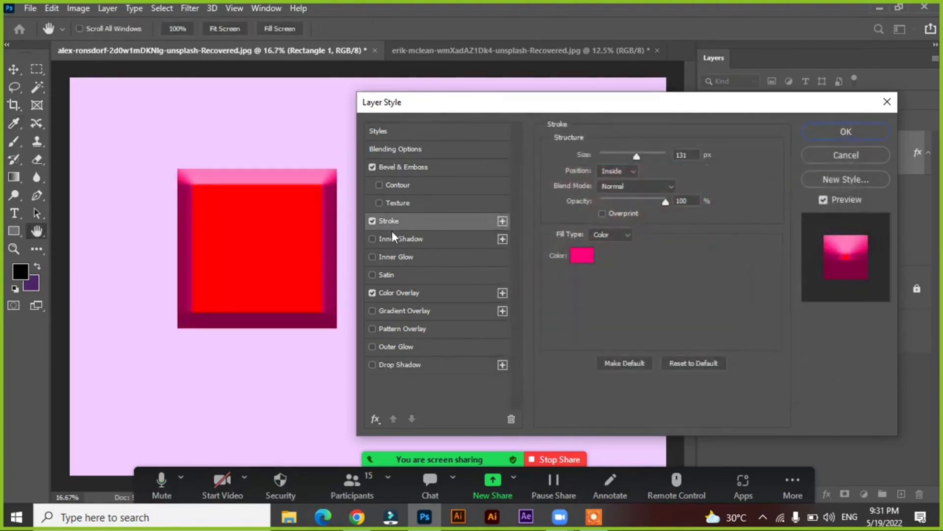
{"action": "left_click", "coordinate": [372, 221]}
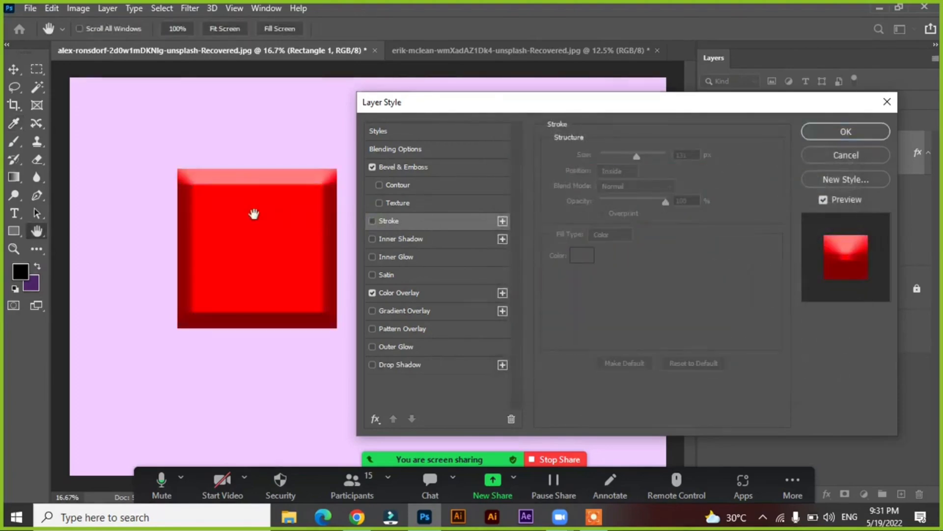
Try the Lighten and Overlay blend modes on the color overlay and return it to Normal
{"action": "left_click", "coordinate": [420, 295]}
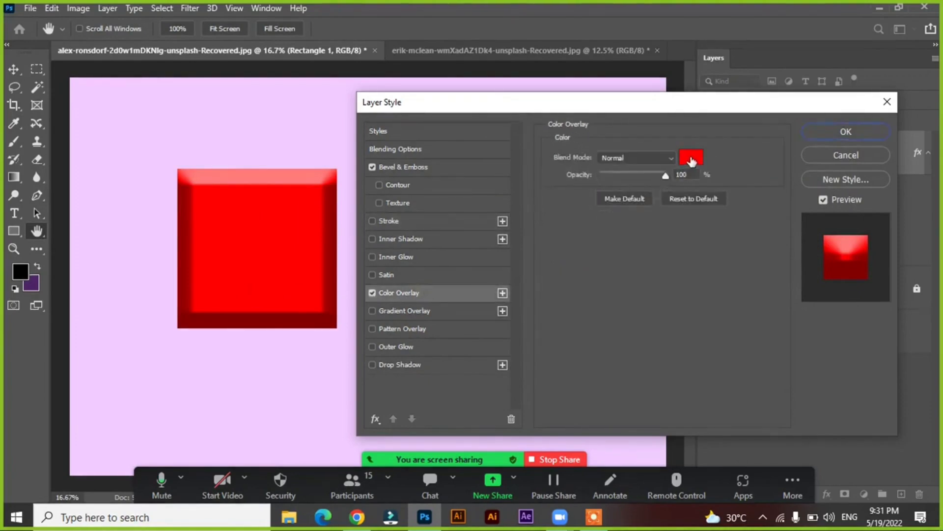
{"action": "left_click", "coordinate": [663, 159]}
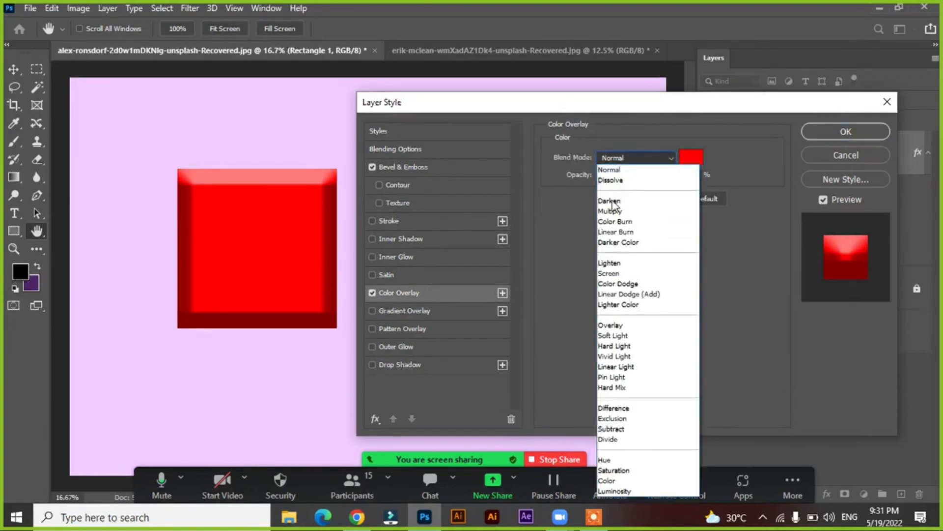
{"action": "left_click", "coordinate": [615, 265]}
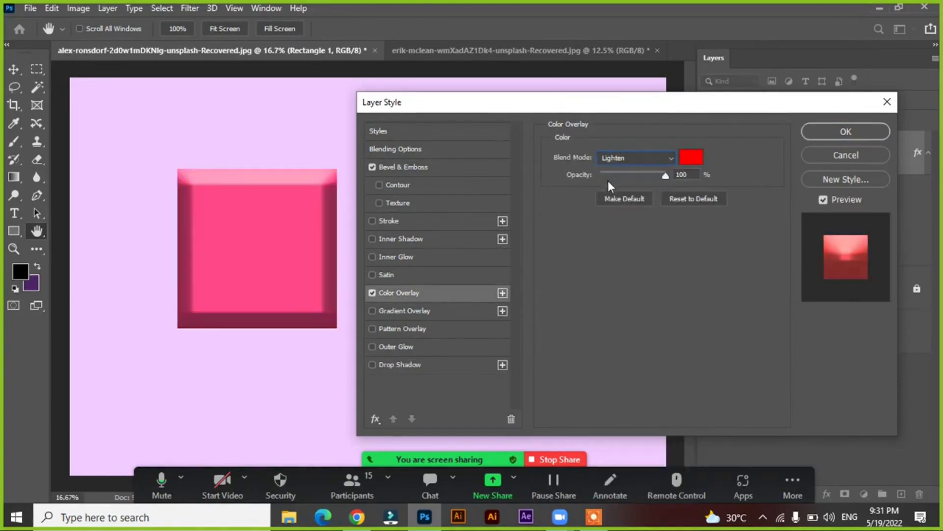
{"action": "left_click", "coordinate": [627, 159]}
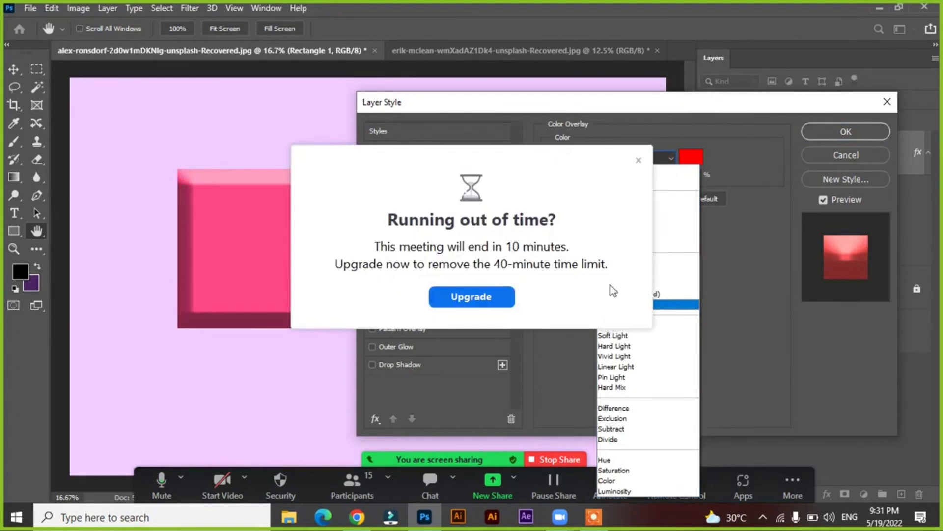
{"action": "left_click", "coordinate": [639, 160]}
{"action": "left_click", "coordinate": [639, 158]}
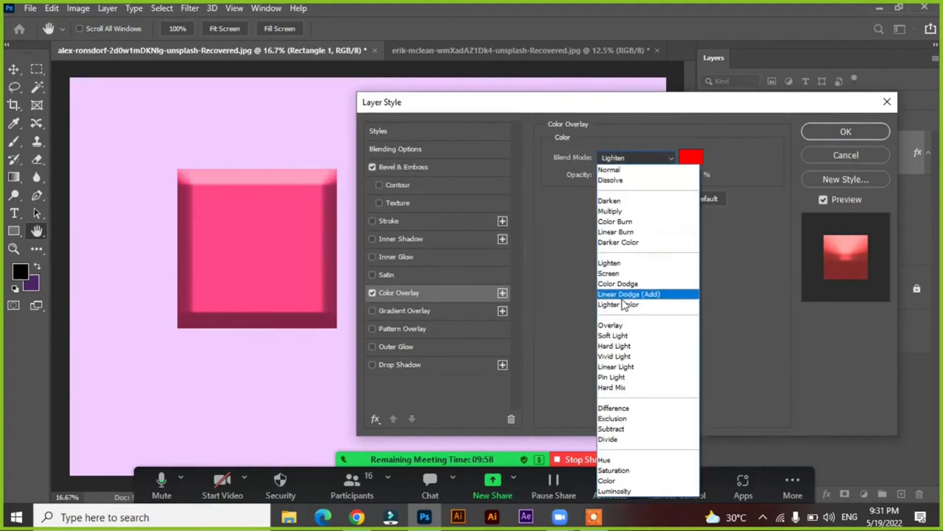
{"action": "left_click", "coordinate": [615, 326]}
{"action": "left_click", "coordinate": [632, 158]}
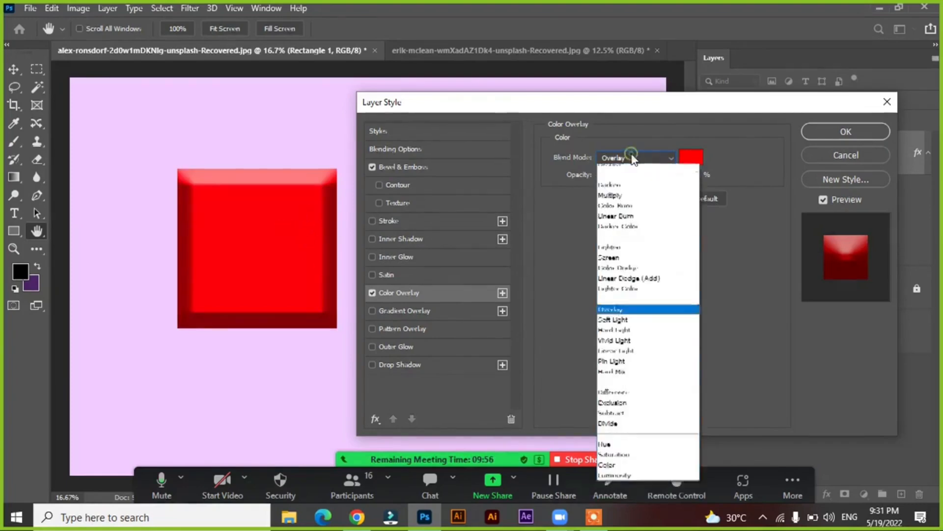
{"action": "left_click", "coordinate": [620, 168]}
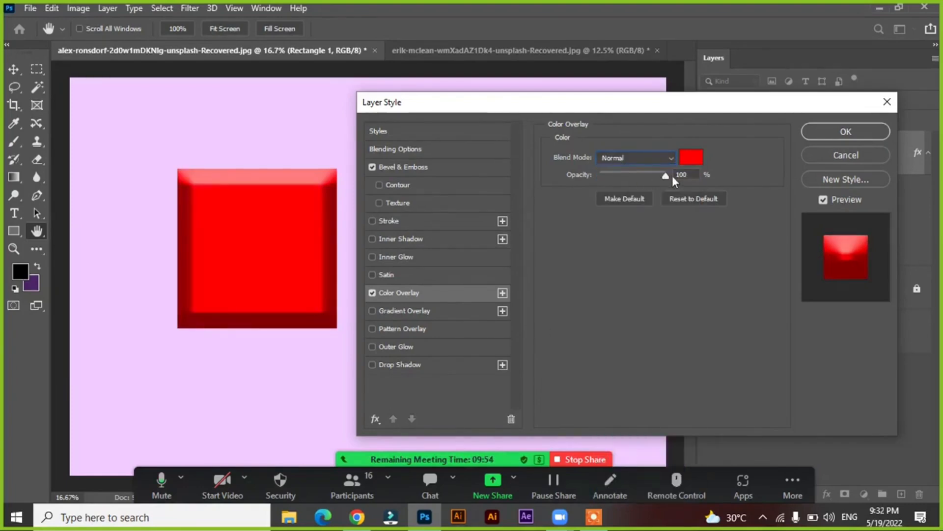
Preview the color overlay at 0% opacity, restore it to 100% and turn off the Color Overlay style
{"action": "left_click_drag", "start_coordinate": [665, 177], "coordinate": [532, 180]}
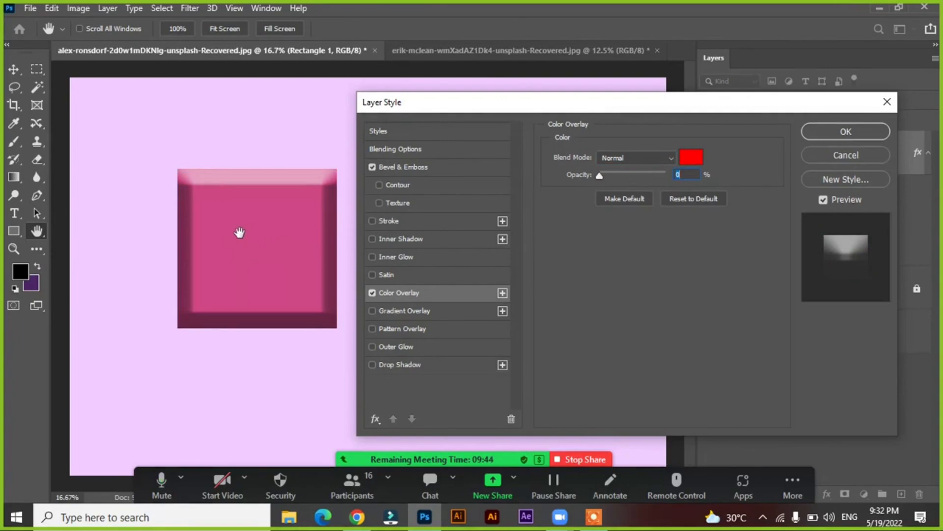
{"action": "left_click_drag", "start_coordinate": [597, 175], "coordinate": [733, 192]}
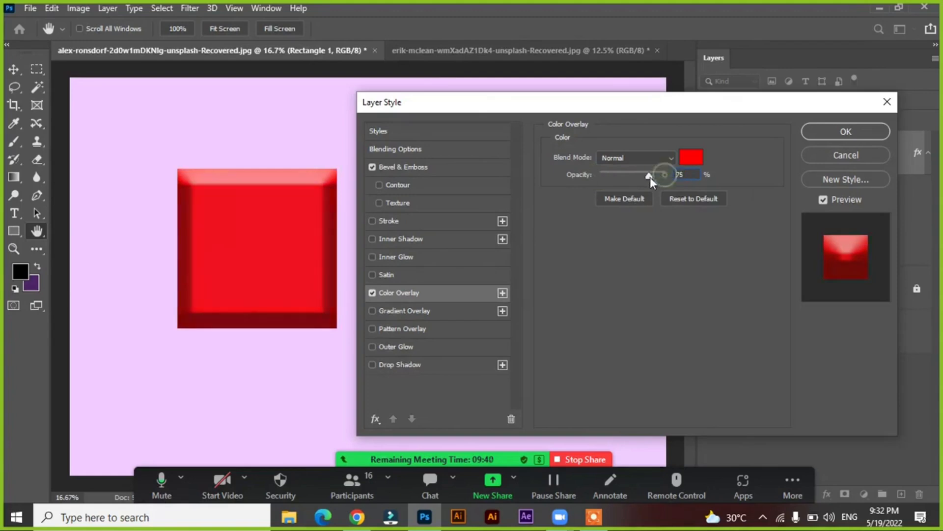
{"action": "left_click_drag", "start_coordinate": [650, 177], "coordinate": [768, 202]}
{"action": "left_click", "coordinate": [376, 294]}
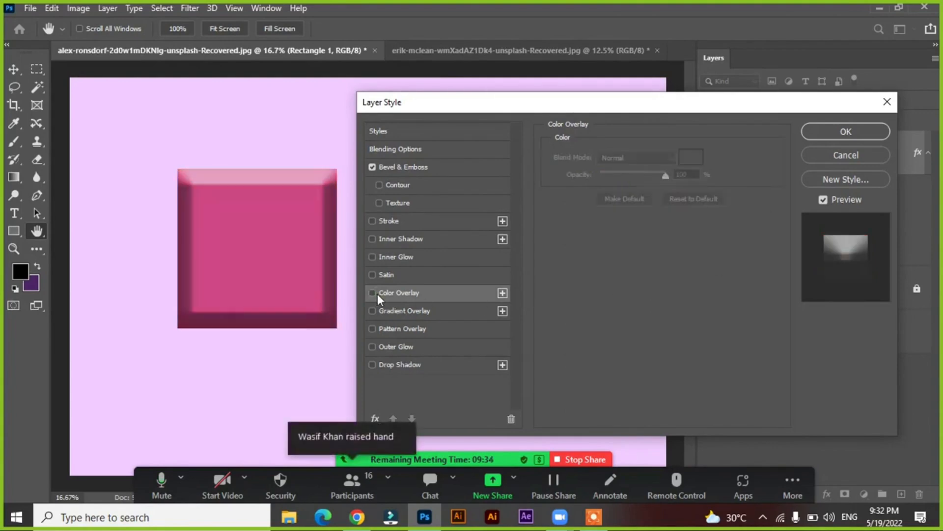
Enable Gradient Overlay, compare several gradient presets from the Pinks group and apply Pink_16
{"action": "left_click", "coordinate": [408, 311]}
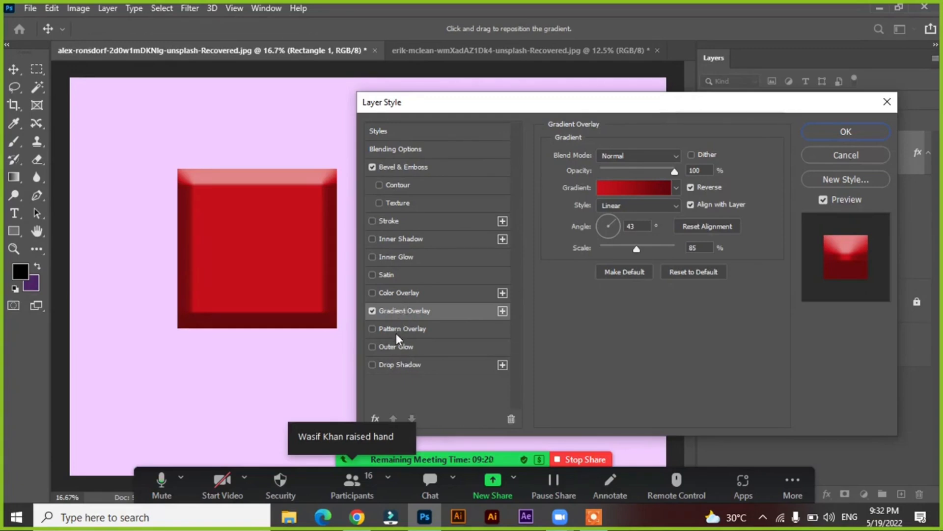
{"action": "left_click", "coordinate": [620, 190]}
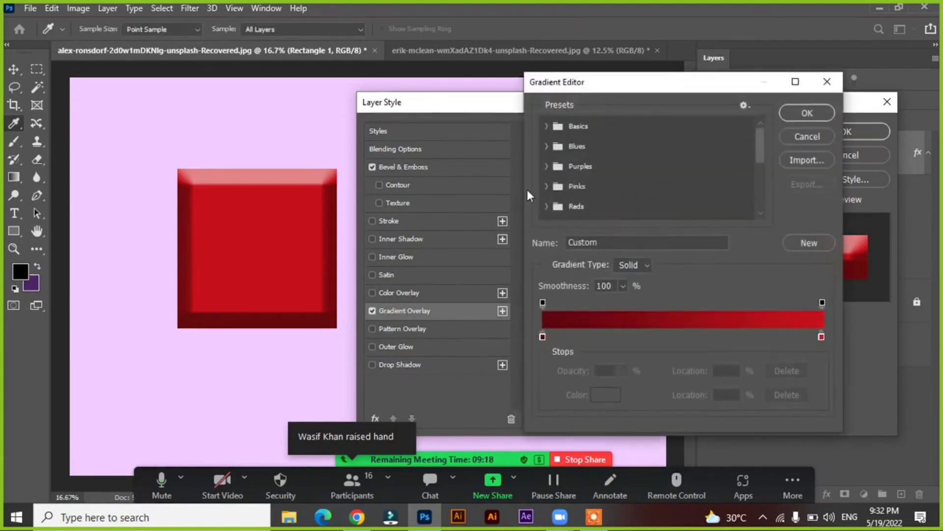
{"action": "left_click", "coordinate": [546, 185]}
{"action": "left_click", "coordinate": [585, 210]}
{"action": "left_click", "coordinate": [609, 210]}
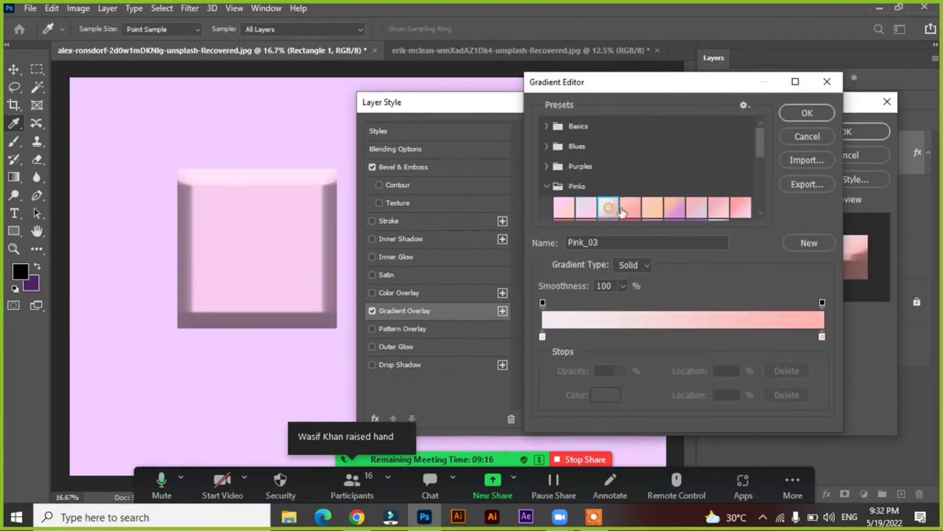
{"action": "left_click", "coordinate": [631, 210]}
{"action": "left_click", "coordinate": [654, 211]}
{"action": "left_click", "coordinate": [675, 210]}
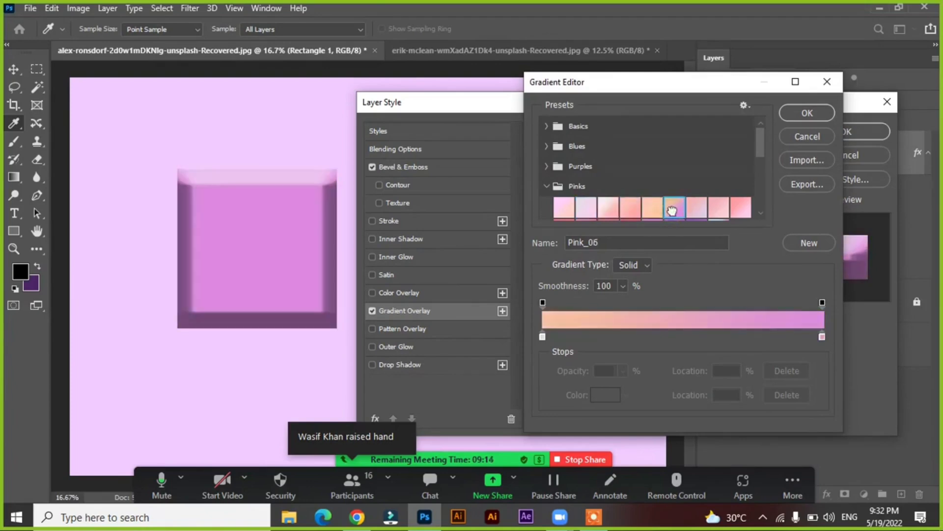
{"action": "scroll", "coordinate": [719, 189], "scroll_direction": "down", "scroll_amount": 3}
{"action": "left_click", "coordinate": [698, 176]}
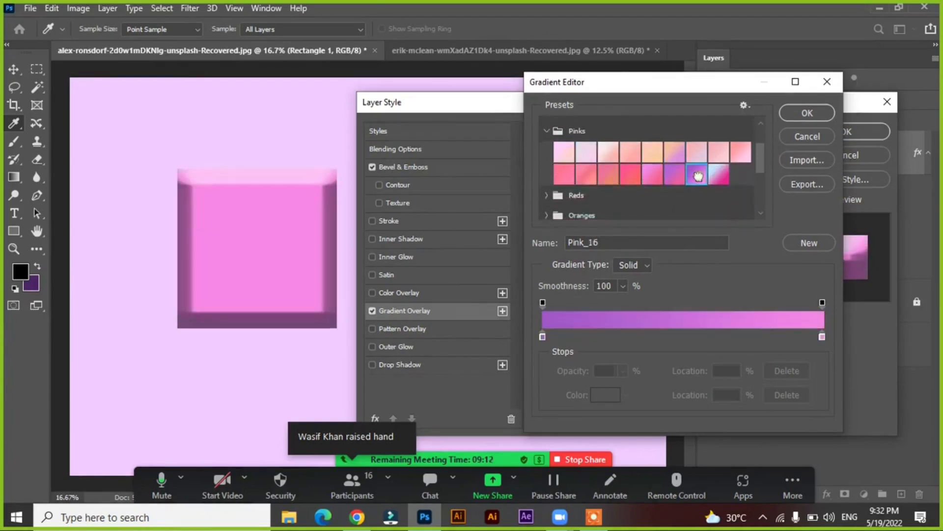
{"action": "left_click", "coordinate": [806, 112]}
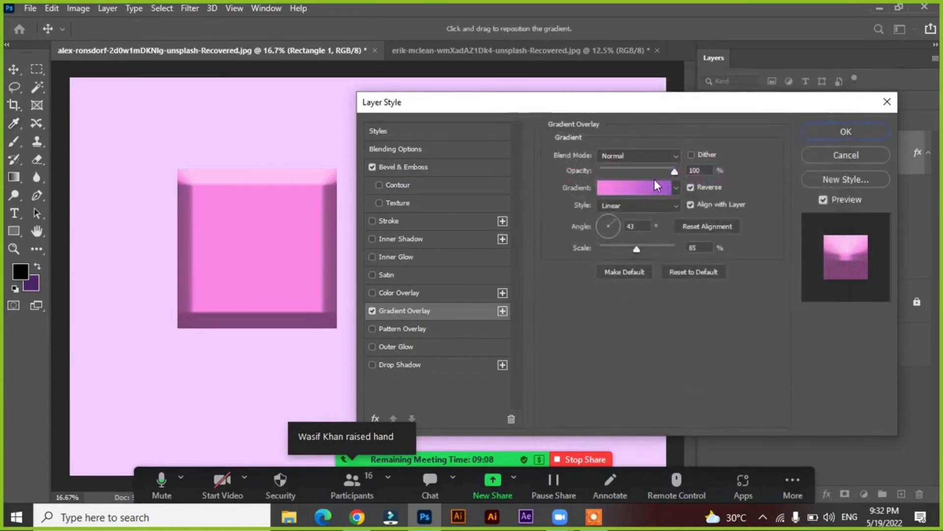
{"action": "mouse_move", "coordinate": [675, 172]}
{"action": "left_mouse_down"}
{"action": "mouse_move", "coordinate": [606, 166]}
{"action": "mouse_move", "coordinate": [676, 170]}
{"action": "left_mouse_up"}
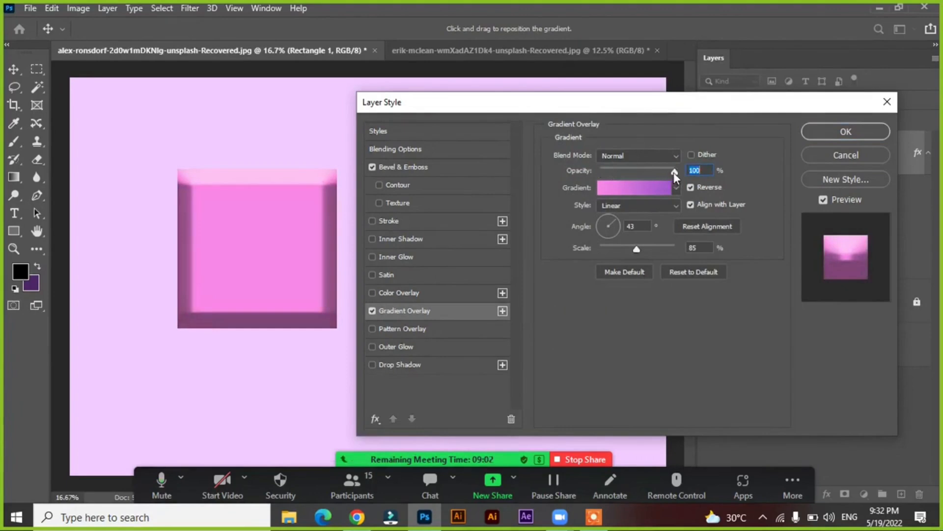
Preview the gradient overlay at 0% opacity and restore it to 100%
{"action": "mouse_move", "coordinate": [674, 173]}
{"action": "left_mouse_down"}
{"action": "mouse_move", "coordinate": [611, 172]}
{"action": "mouse_move", "coordinate": [674, 171]}
{"action": "left_mouse_up"}
{"action": "left_click", "coordinate": [721, 186]}
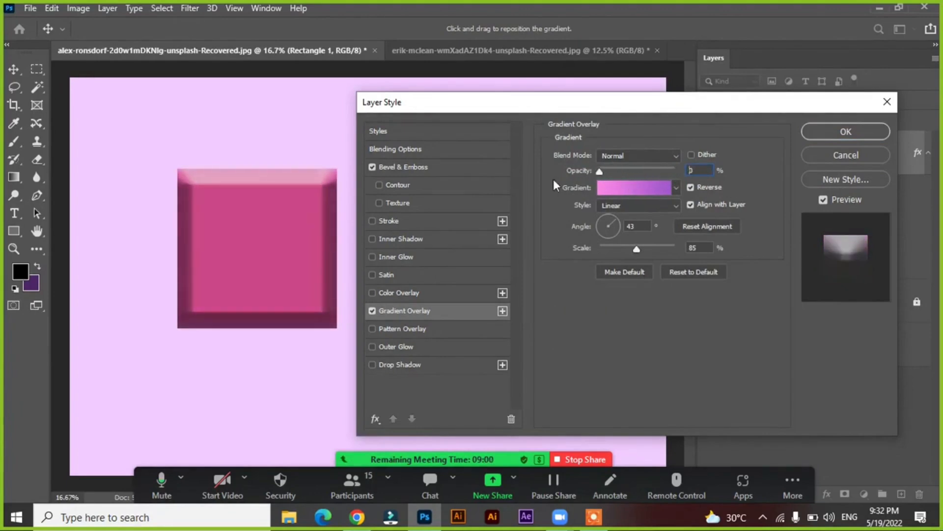
{"action": "left_click", "coordinate": [720, 186]}
{"action": "type", "text": "0"}
{"action": "left_click_drag", "start_coordinate": [598, 172], "coordinate": [707, 175]}
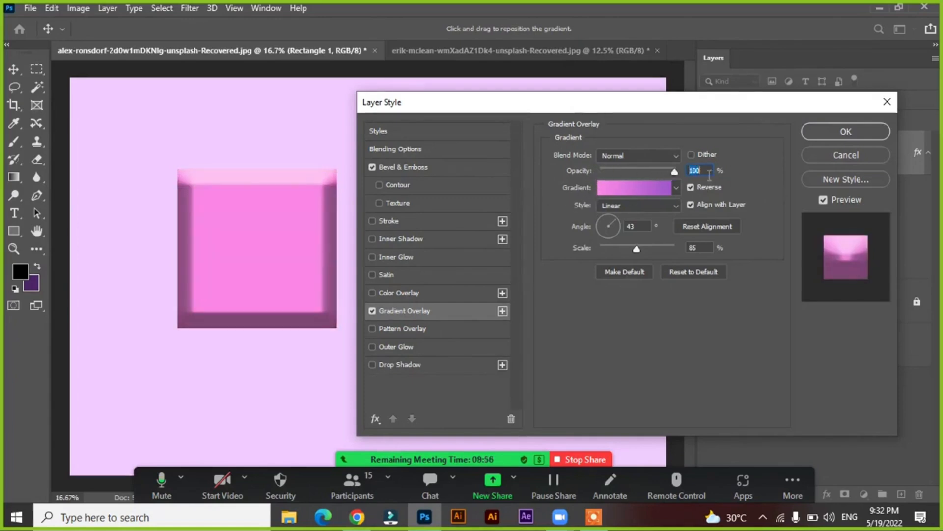
Make the gradient overlay Radial with a -166° angle and 34% scale, turn off Reverse and keep Align with Layer on
{"action": "left_click", "coordinate": [638, 204]}
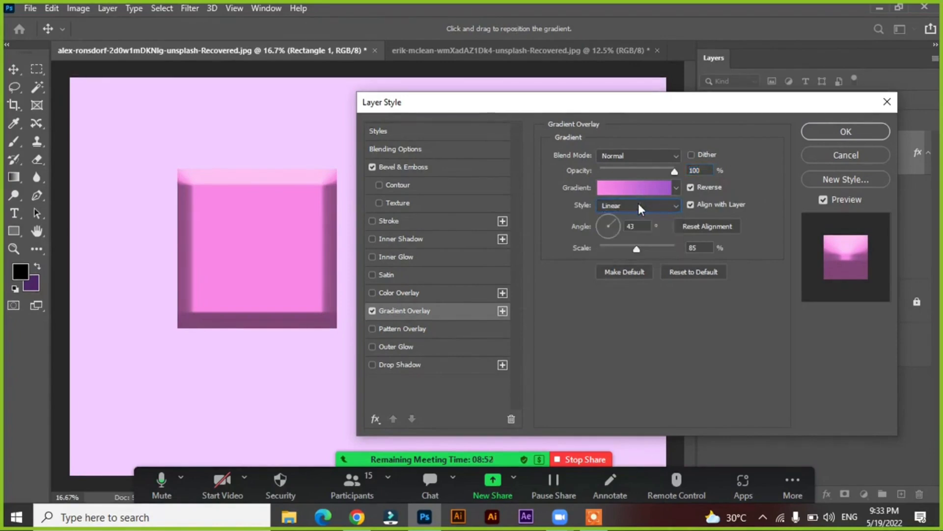
{"action": "left_click", "coordinate": [638, 204]}
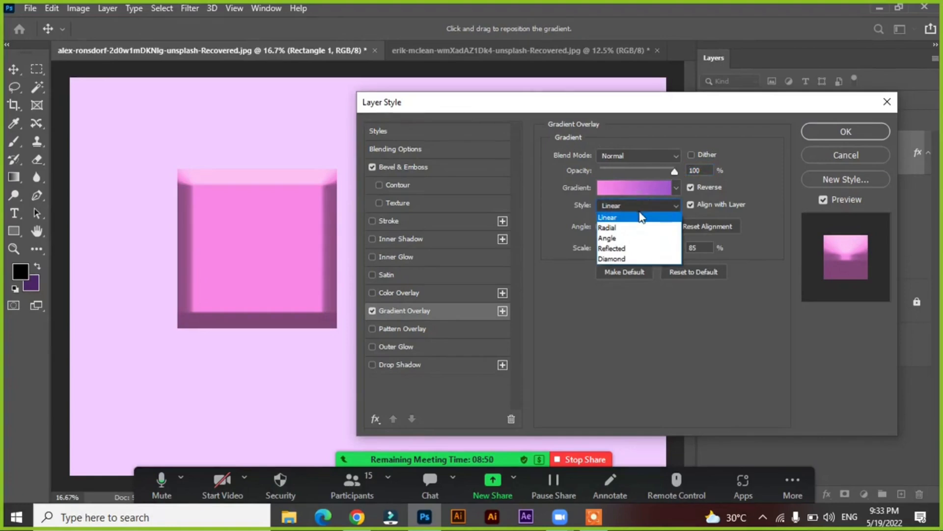
{"action": "left_click", "coordinate": [639, 228]}
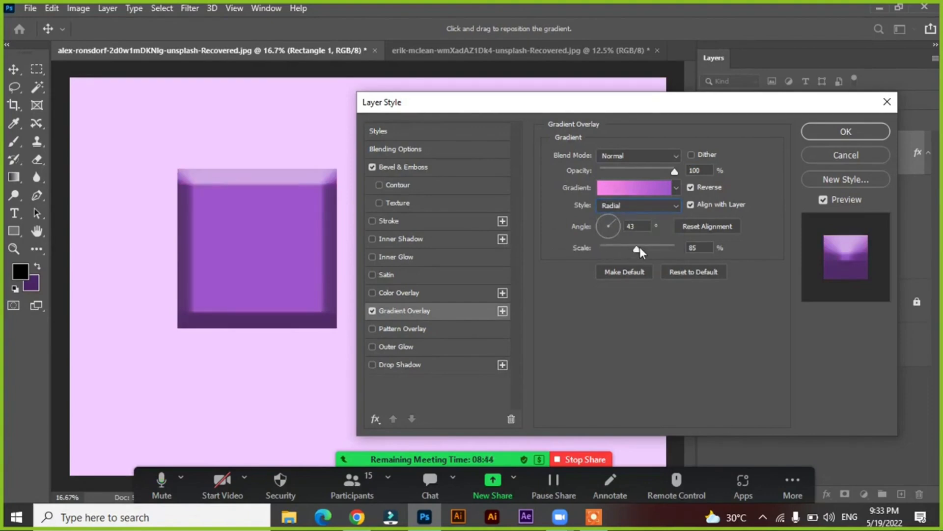
{"action": "left_click_drag", "start_coordinate": [640, 247], "coordinate": [610, 249]}
{"action": "left_click", "coordinate": [614, 227]}
{"action": "left_click_drag", "start_coordinate": [614, 226], "coordinate": [601, 228]}
{"action": "left_click", "coordinate": [691, 187]}
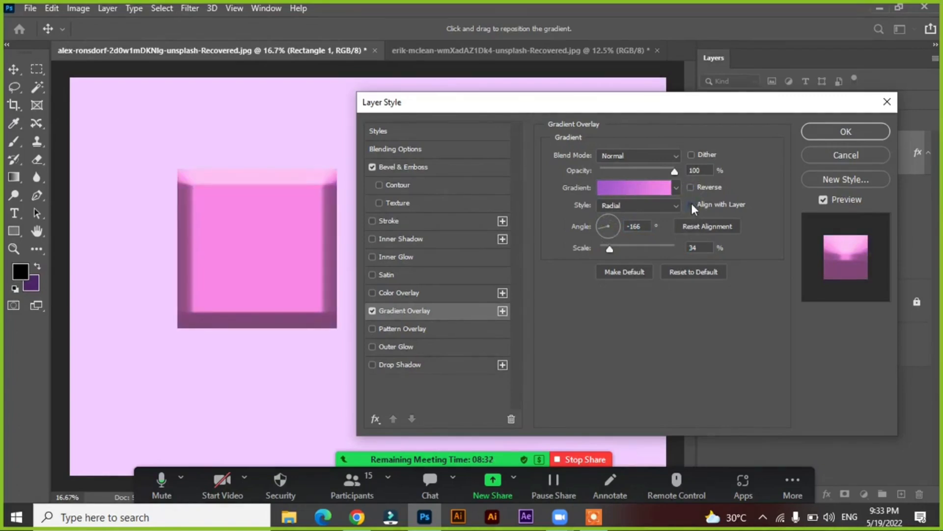
{"action": "left_click", "coordinate": [691, 204]}
Compare several gradient presets from the Greens group and apply Green_18 to the gradient overlay
{"action": "left_click", "coordinate": [637, 188]}
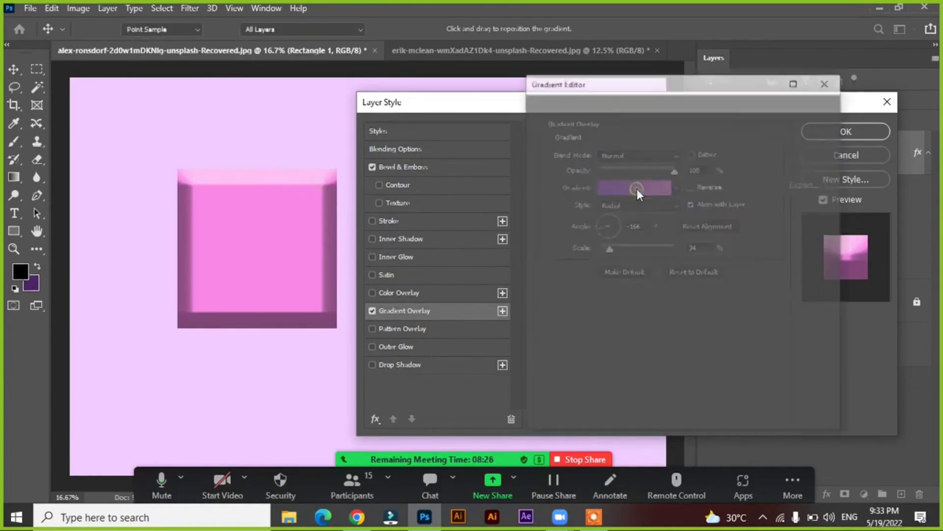
{"action": "scroll", "coordinate": [550, 202], "scroll_direction": "down", "scroll_amount": 3}
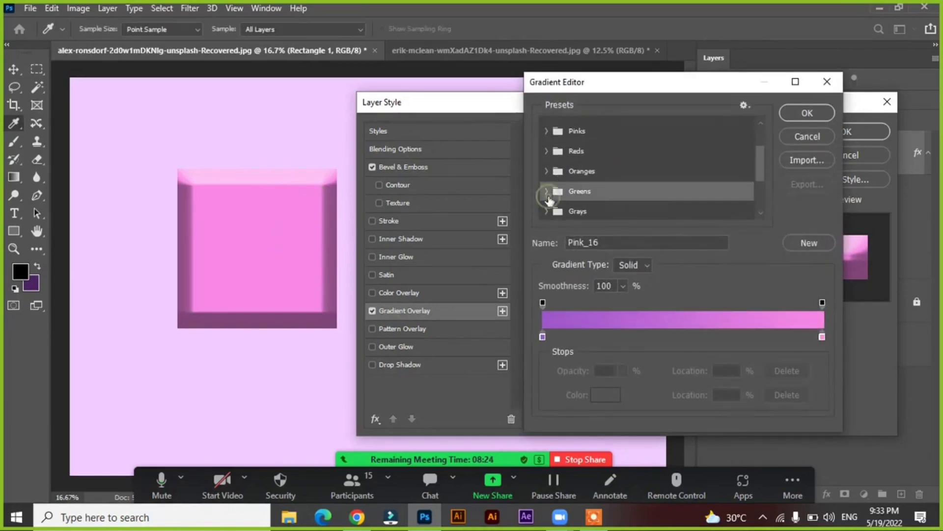
{"action": "left_click", "coordinate": [549, 197]}
{"action": "scroll", "coordinate": [630, 206], "scroll_direction": "down", "scroll_amount": 2}
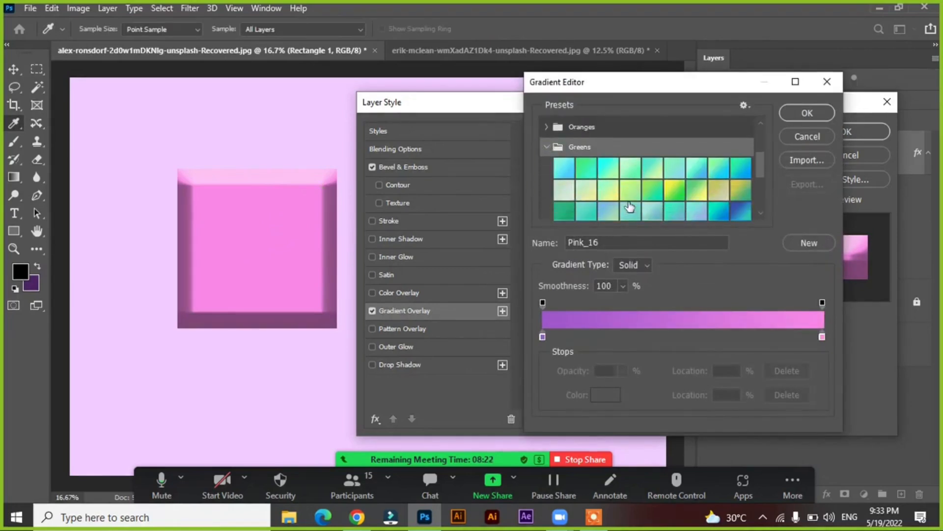
{"action": "left_click", "coordinate": [650, 192]}
{"action": "left_click", "coordinate": [674, 190]}
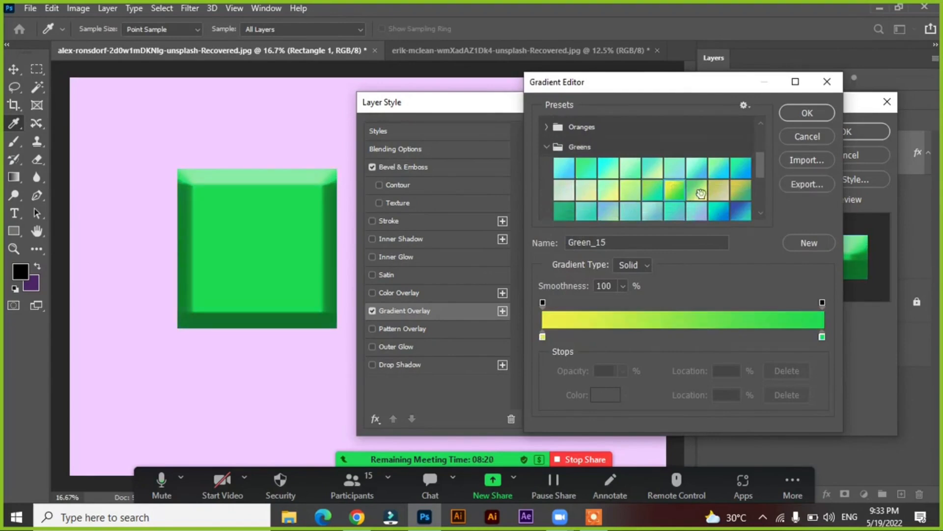
{"action": "left_click", "coordinate": [717, 190]}
{"action": "left_click", "coordinate": [733, 188]}
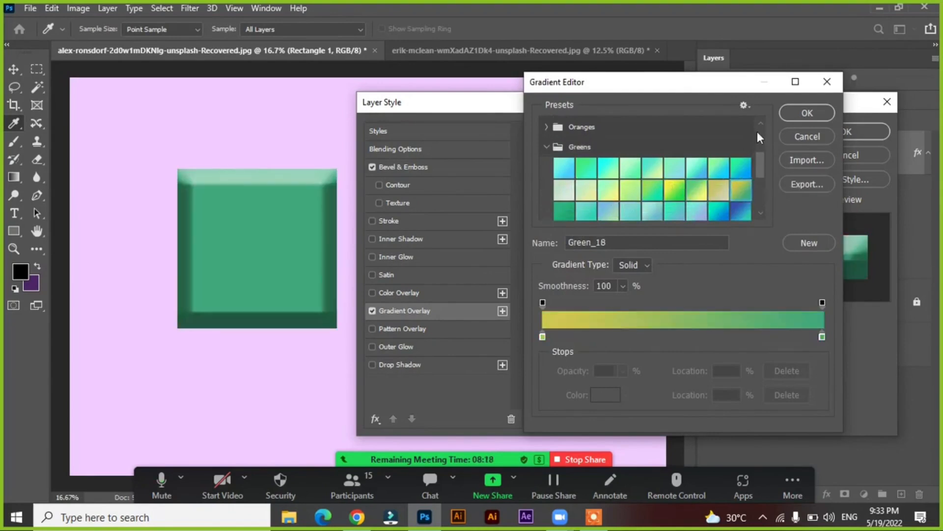
{"action": "left_click", "coordinate": [785, 117]}
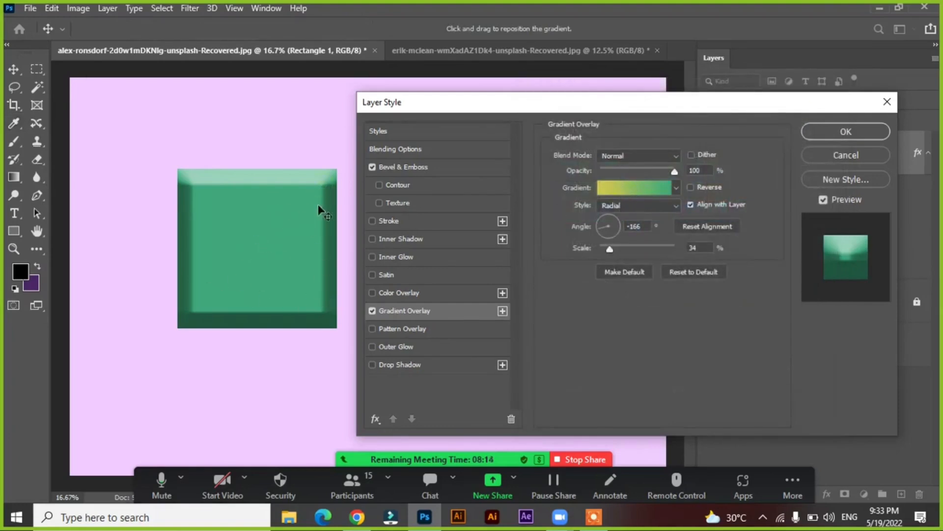
Compare the gradient overlay with Reverse on and off and at varying scale and opacity, and turn off the Gradient Overlay style
{"action": "left_click", "coordinate": [690, 187]}
{"action": "left_click", "coordinate": [690, 186]}
{"action": "left_click", "coordinate": [690, 186]}
{"action": "left_click", "coordinate": [690, 186]}
{"action": "left_click", "coordinate": [691, 186]}
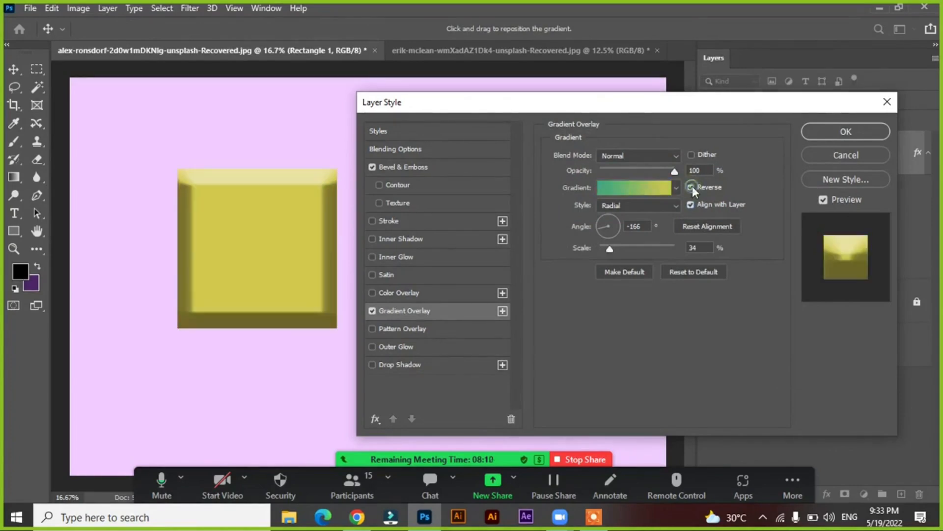
{"action": "mouse_move", "coordinate": [610, 249]}
{"action": "left_mouse_down"}
{"action": "mouse_move", "coordinate": [623, 249]}
{"action": "mouse_move", "coordinate": [610, 248]}
{"action": "left_mouse_up"}
{"action": "mouse_move", "coordinate": [676, 172]}
{"action": "left_mouse_down"}
{"action": "mouse_move", "coordinate": [634, 172]}
{"action": "mouse_move", "coordinate": [691, 176]}
{"action": "left_mouse_up"}
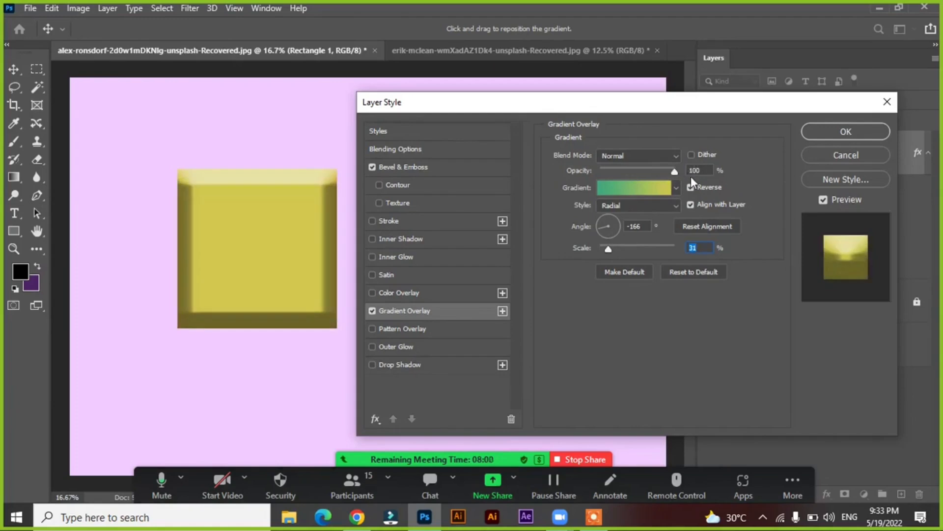
{"action": "left_click", "coordinate": [371, 310]}
Enable Pattern Overlay and apply the pattern of yellow leaves on green grass from the Grass group
{"action": "left_click", "coordinate": [409, 329]}
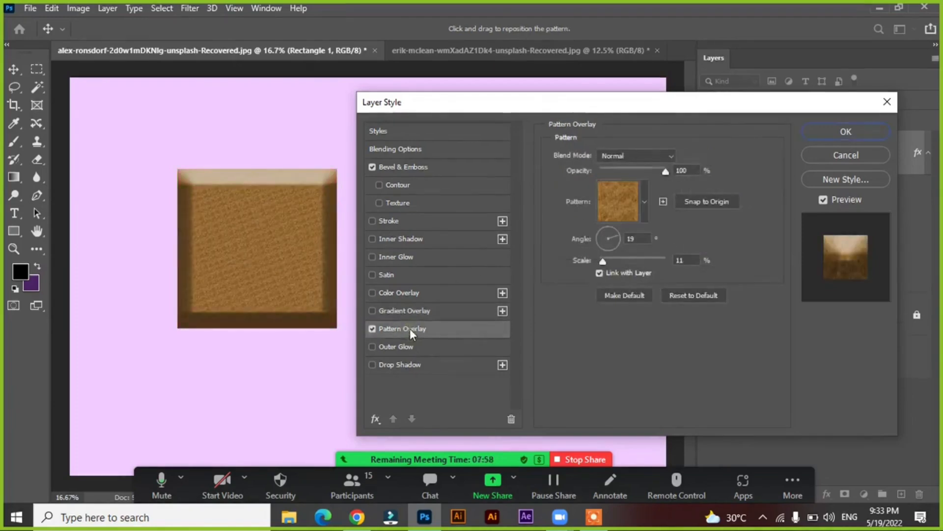
{"action": "left_click", "coordinate": [629, 209]}
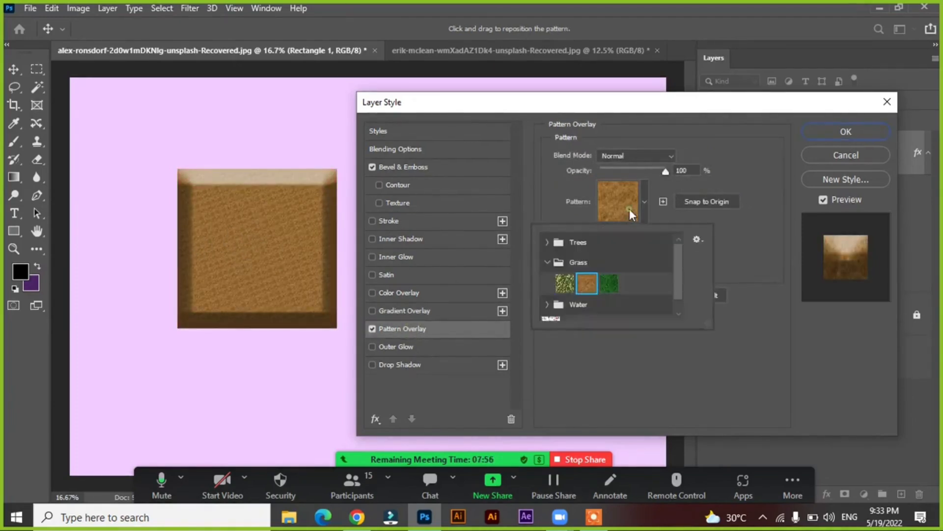
{"action": "left_click", "coordinate": [565, 283]}
{"action": "scroll", "coordinate": [564, 295], "scroll_direction": "down", "scroll_amount": 1}
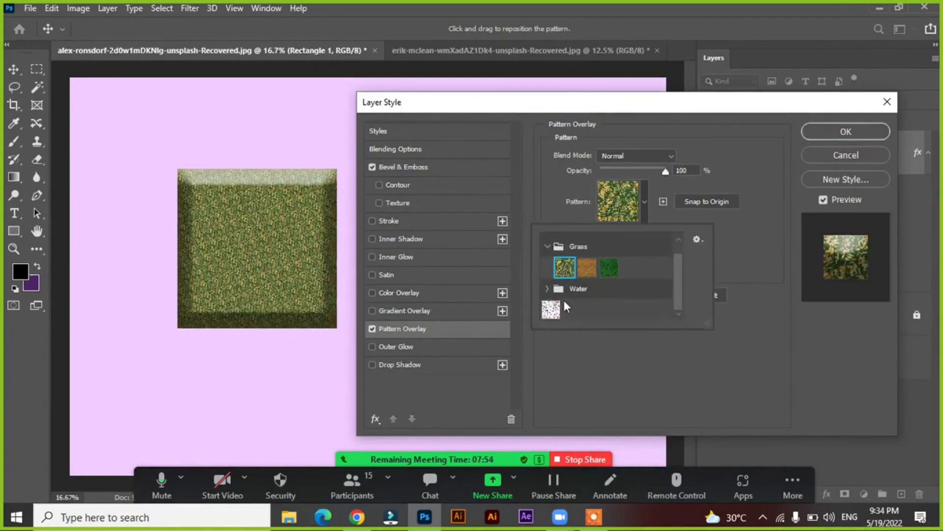
{"action": "left_click", "coordinate": [768, 170]}
Try the pattern overlay at different opacities and at 671% scale, and set it to 35% opacity and 45% scale
{"action": "mouse_move", "coordinate": [665, 170]}
{"action": "left_mouse_down"}
{"action": "mouse_move", "coordinate": [616, 171]}
{"action": "mouse_move", "coordinate": [673, 175]}
{"action": "left_mouse_up"}
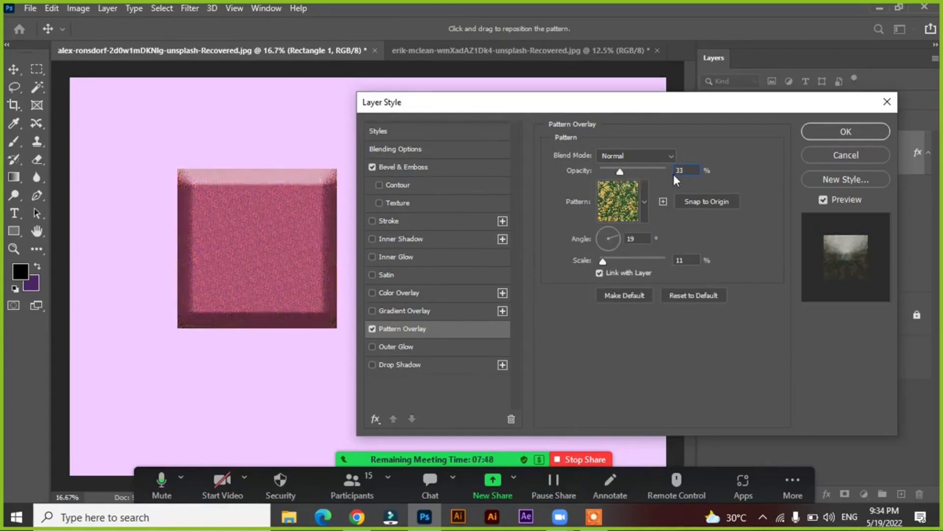
{"action": "left_click_drag", "start_coordinate": [602, 261], "coordinate": [640, 260]}
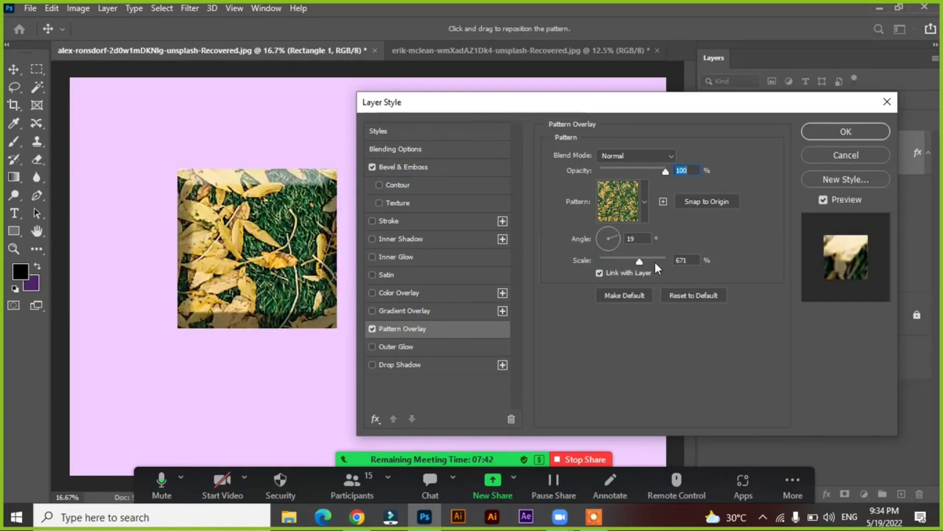
{"action": "left_click_drag", "start_coordinate": [609, 263], "coordinate": [615, 262]}
{"action": "left_click_drag", "start_coordinate": [665, 171], "coordinate": [624, 170]}
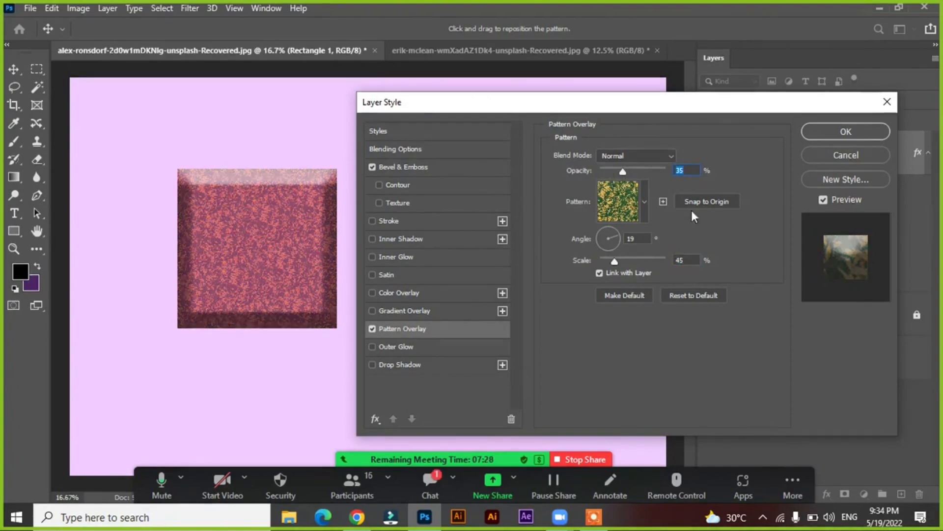
Turn off the Pattern Overlay and Bevel & Emboss styles and enable Outer Glow on the square
{"action": "left_click", "coordinate": [370, 329]}
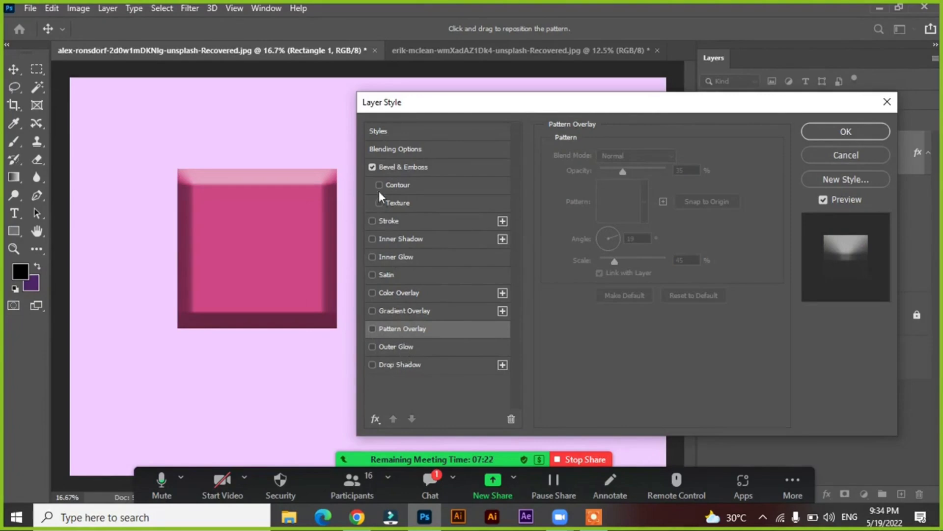
{"action": "left_click", "coordinate": [372, 166]}
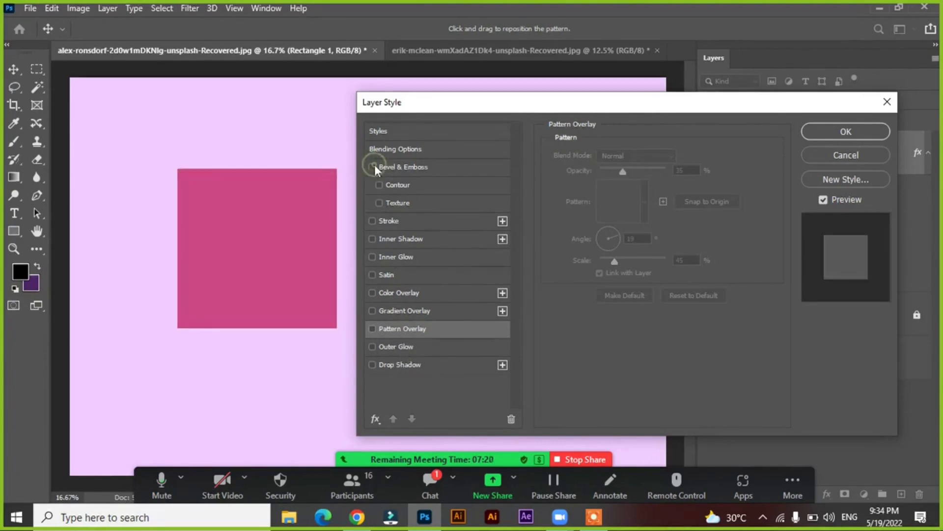
{"action": "left_click", "coordinate": [420, 346]}
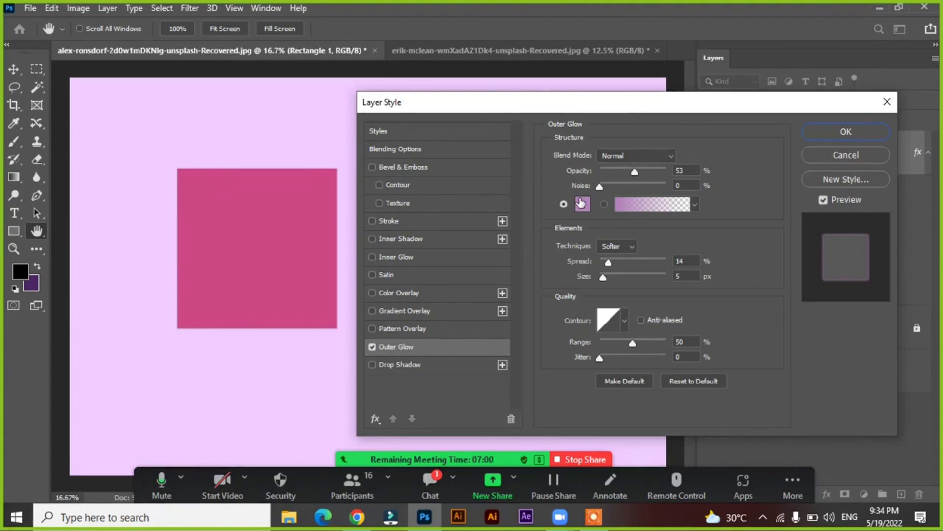
Set the outer glow color to black
{"action": "mouse_move", "coordinate": [556, 108]}
{"action": "left_mouse_down"}
{"action": "mouse_move", "coordinate": [532, 103]}
{"action": "mouse_move", "coordinate": [562, 107]}
{"action": "left_mouse_up"}
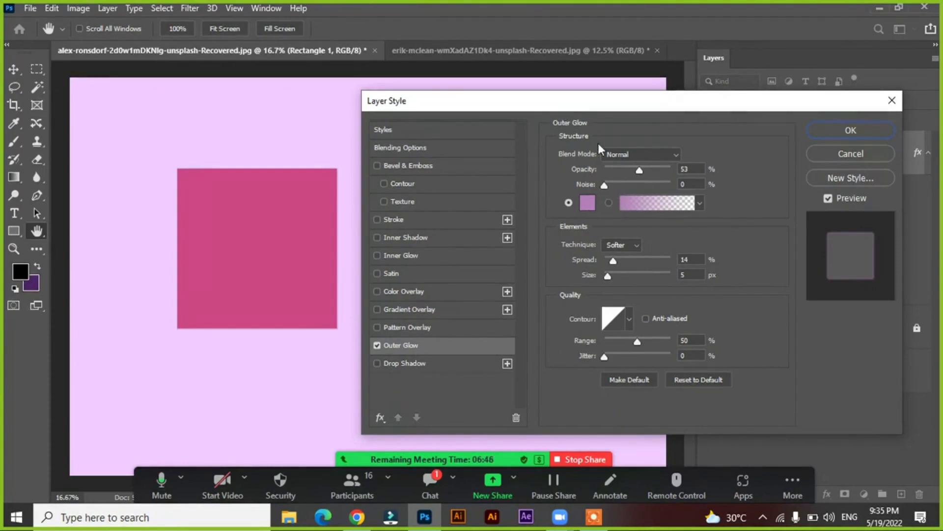
{"action": "left_click", "coordinate": [585, 205]}
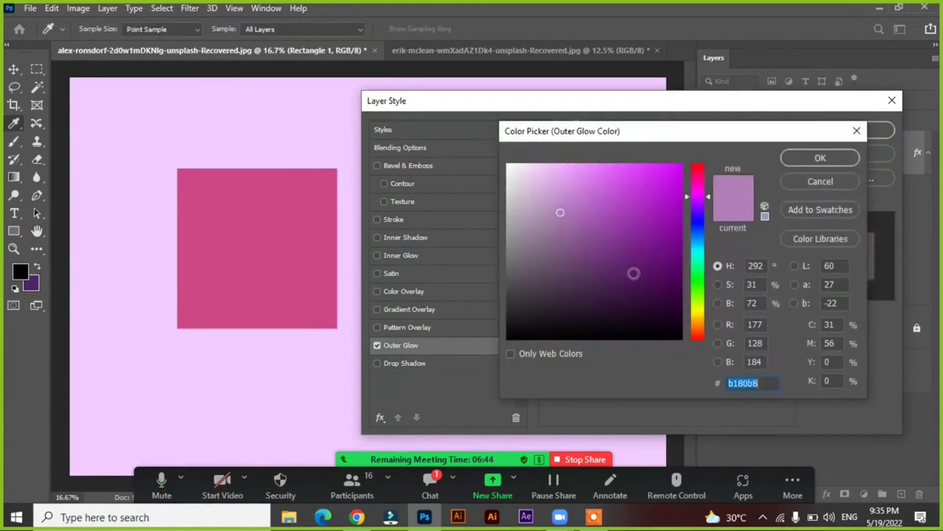
{"action": "left_click_drag", "start_coordinate": [647, 292], "coordinate": [684, 344]}
{"action": "left_click", "coordinate": [817, 157]}
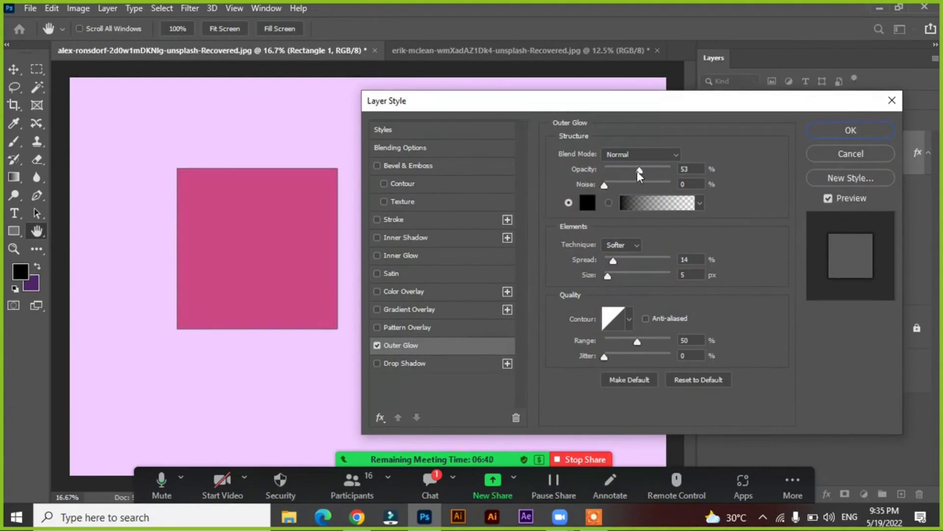
Set the outer glow to 100% opacity, 0% noise, 32% spread and a size of 183 px
{"action": "left_click_drag", "start_coordinate": [639, 170], "coordinate": [671, 170]}
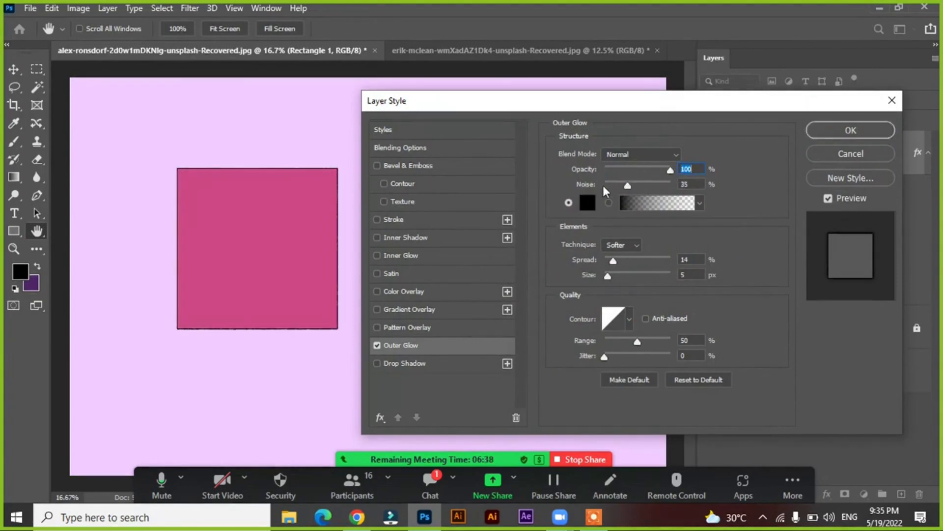
{"action": "left_click", "coordinate": [604, 185]}
{"action": "left_click_drag", "start_coordinate": [613, 261], "coordinate": [656, 277]}
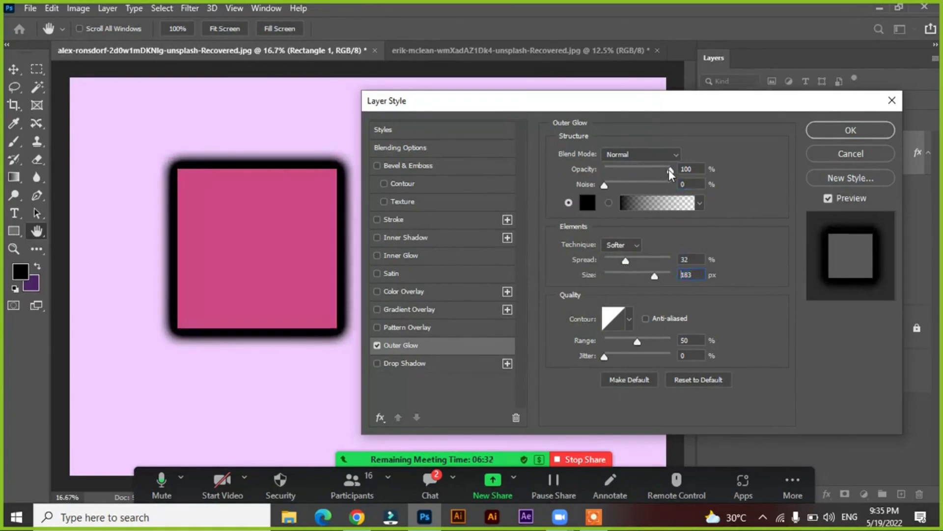
Try the outer glow at 41% and 19% opacity, and set it to 64% opacity, 2% spread and 202 px size
{"action": "left_click_drag", "start_coordinate": [670, 170], "coordinate": [633, 175]}
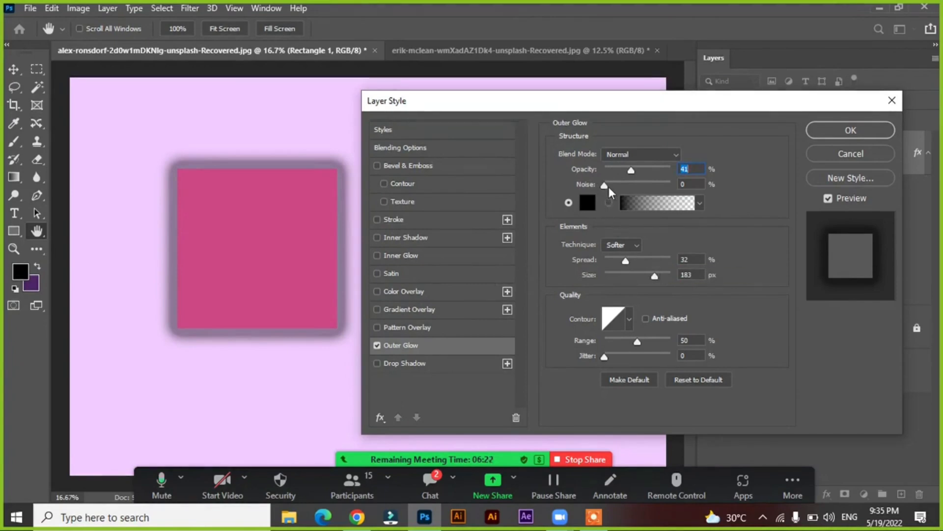
{"action": "left_click_drag", "start_coordinate": [605, 186], "coordinate": [576, 180]}
{"action": "mouse_move", "coordinate": [632, 170]}
{"action": "left_mouse_down"}
{"action": "mouse_move", "coordinate": [648, 173]}
{"action": "mouse_move", "coordinate": [617, 176]}
{"action": "left_mouse_up"}
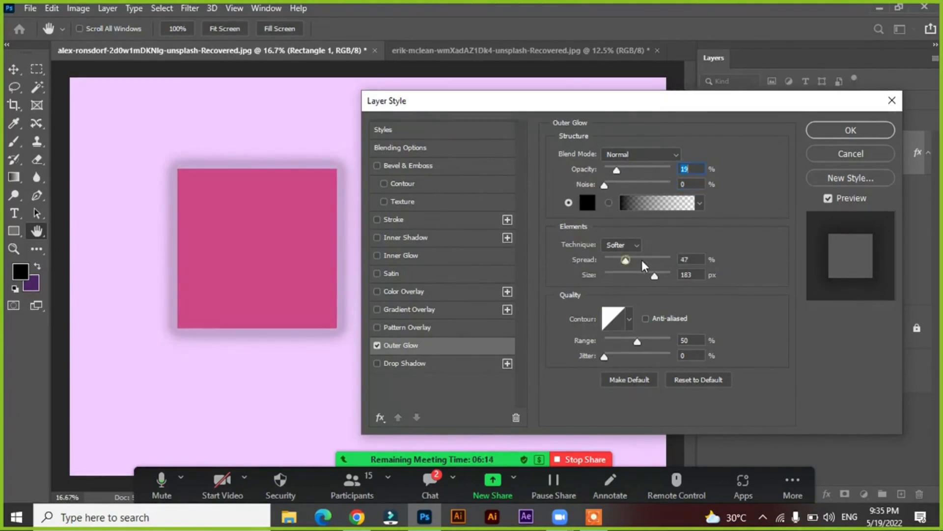
{"action": "left_click_drag", "start_coordinate": [644, 265], "coordinate": [660, 277]}
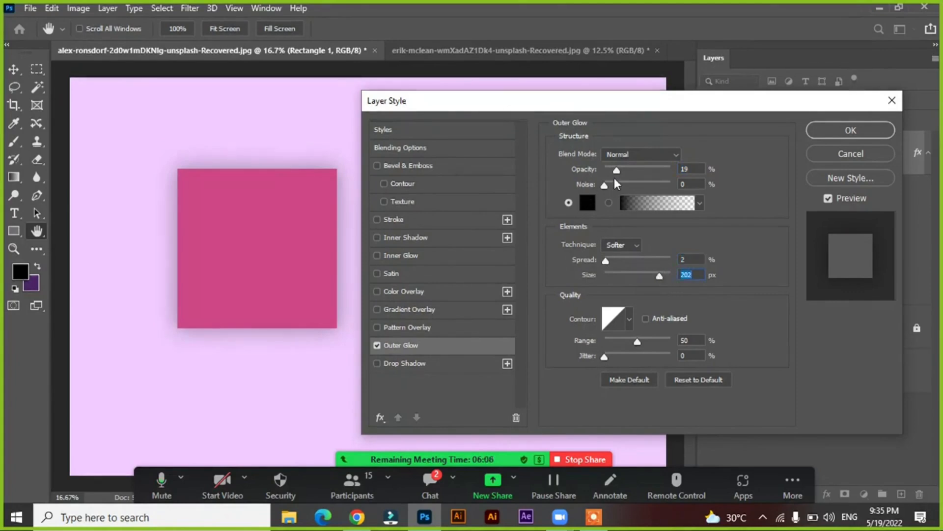
{"action": "left_click_drag", "start_coordinate": [616, 169], "coordinate": [647, 170]}
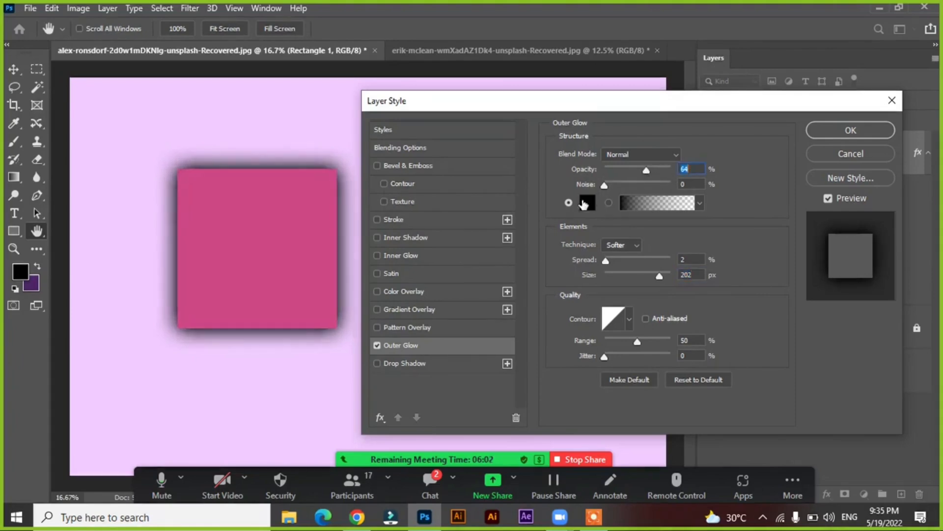
Sample the square's pink for the outer glow, lighten it to f570ad and apply the layer style
{"action": "left_click", "coordinate": [585, 203]}
{"action": "left_click", "coordinate": [274, 211]}
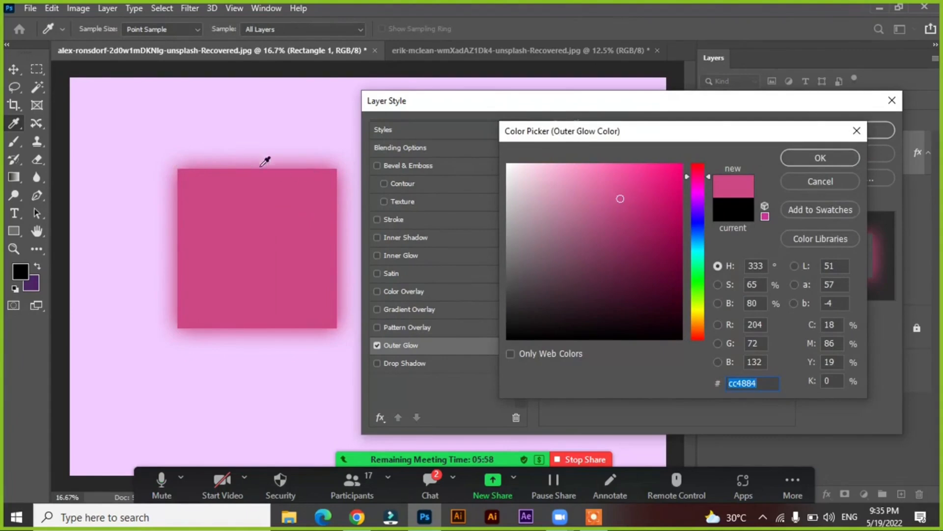
{"action": "left_click_drag", "start_coordinate": [624, 194], "coordinate": [602, 170]}
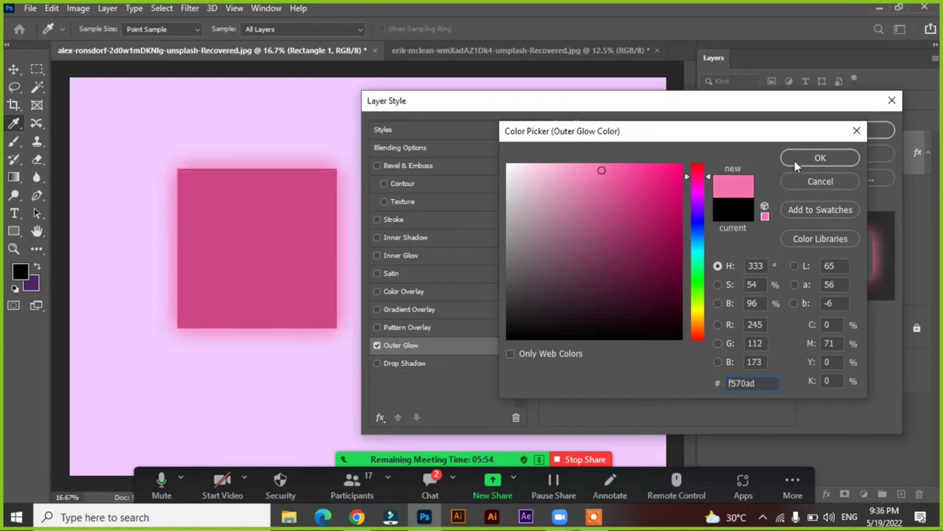
{"action": "left_click", "coordinate": [820, 158]}
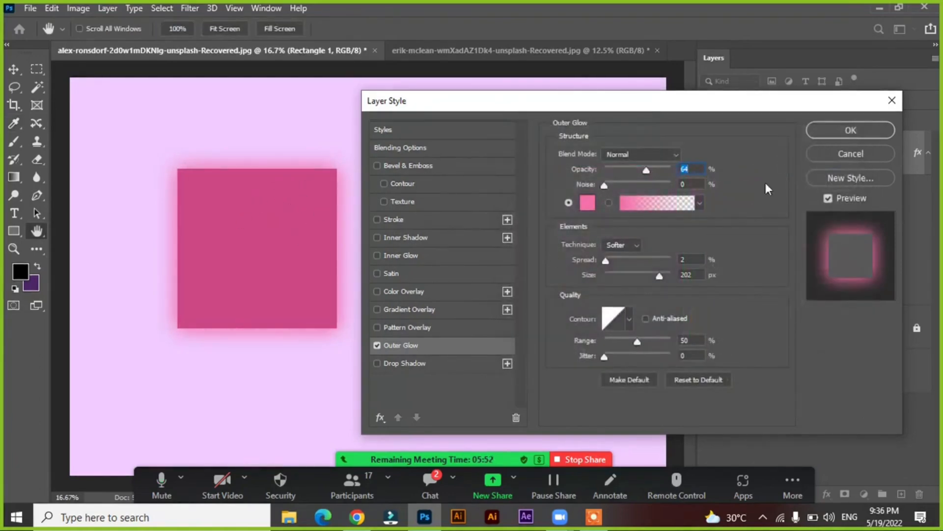
{"action": "left_click", "coordinate": [845, 131]}
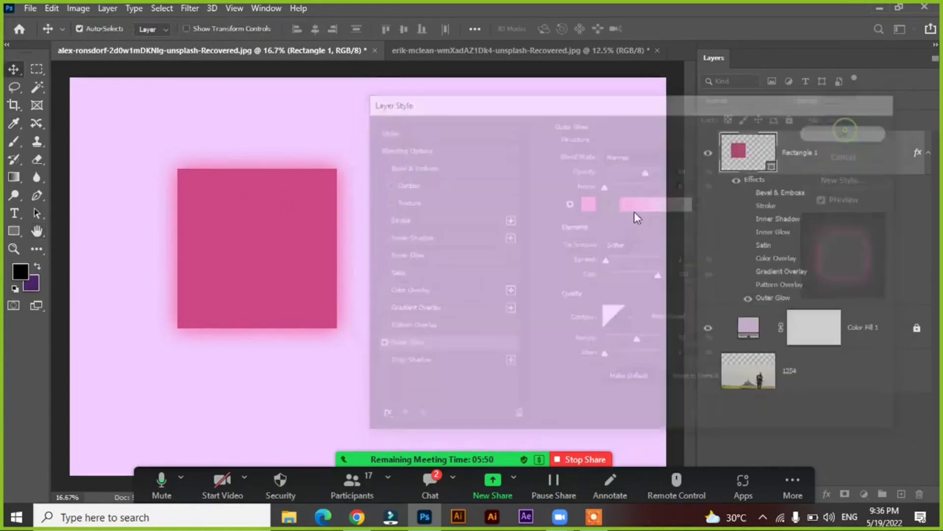
Unlock the Color Fill 1 layer and change its fill color to black, 000000
{"action": "double_click", "coordinate": [755, 221]}
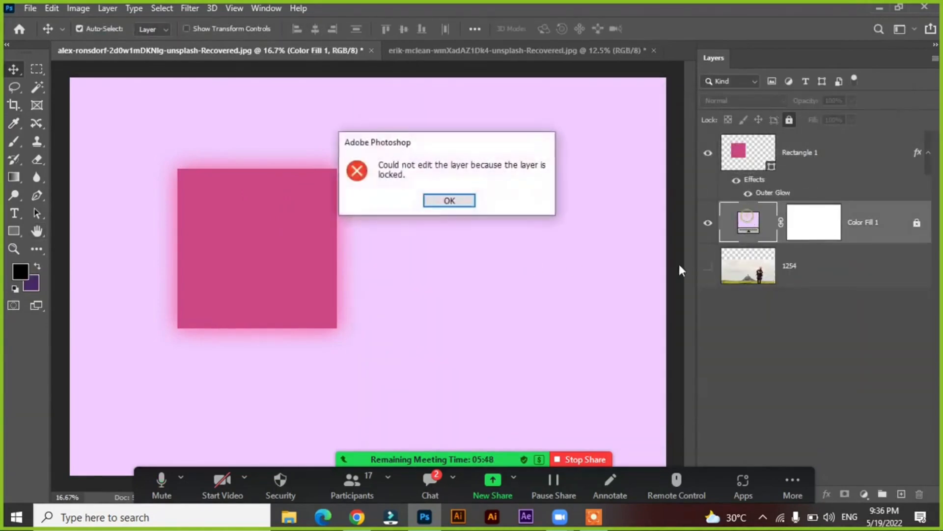
{"action": "left_click", "coordinate": [444, 200]}
{"action": "double_click", "coordinate": [752, 225]}
{"action": "left_click", "coordinate": [456, 201]}
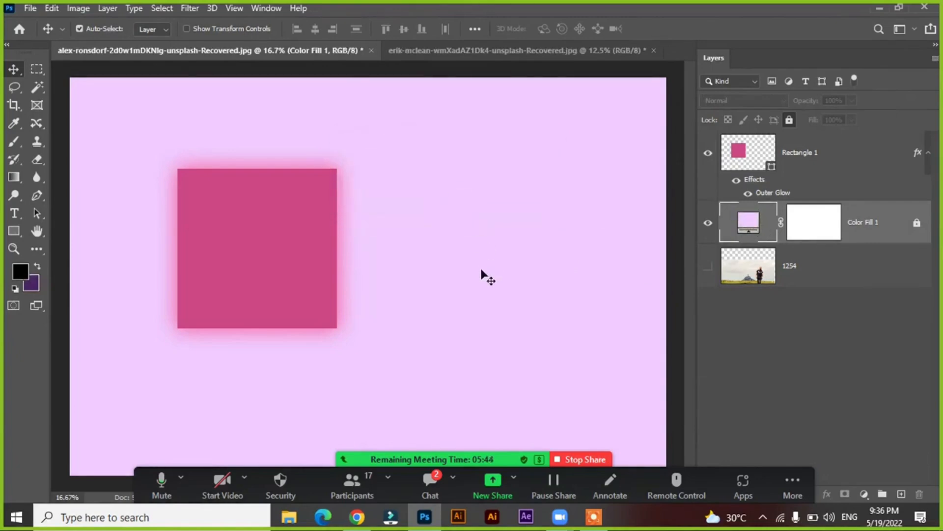
{"action": "left_click", "coordinate": [916, 224]}
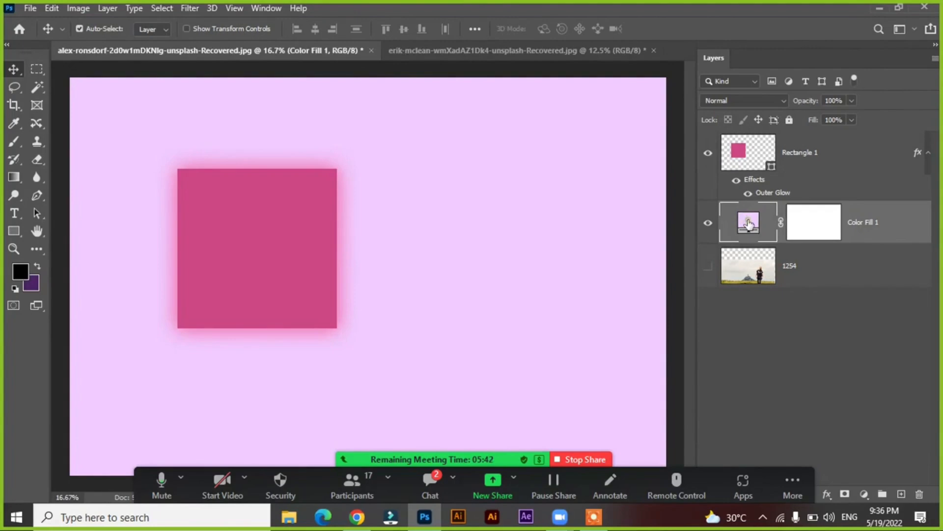
{"action": "double_click", "coordinate": [748, 223]}
{"action": "left_click_drag", "start_coordinate": [655, 316], "coordinate": [683, 341]}
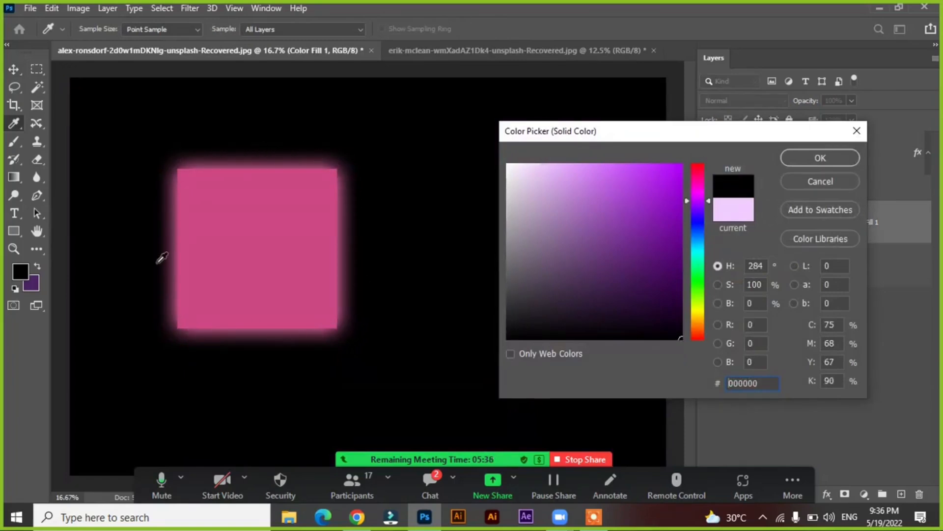
{"action": "left_click", "coordinate": [803, 157]}
Give the Rectangle 1 layer a 35 px stroke and lower its fill opacity to 0%
{"action": "left_click", "coordinate": [842, 152]}
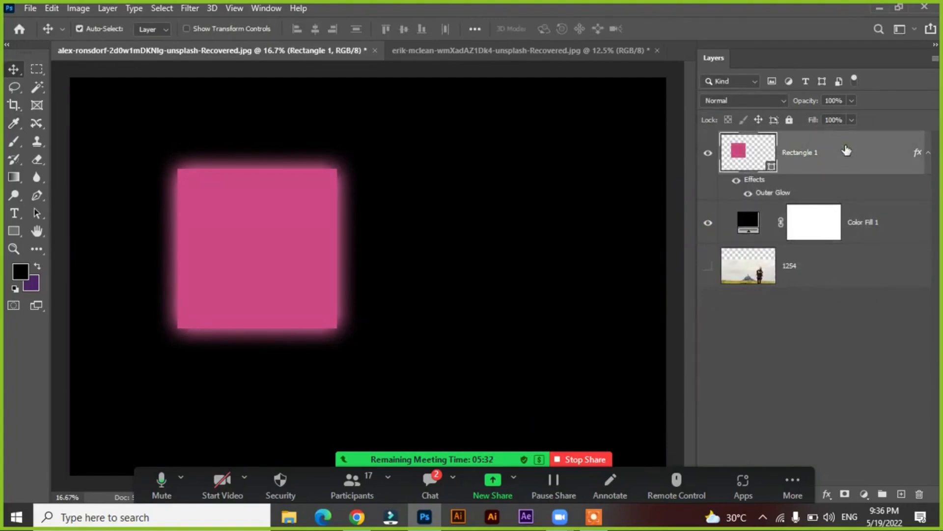
{"action": "double_click", "coordinate": [854, 160]}
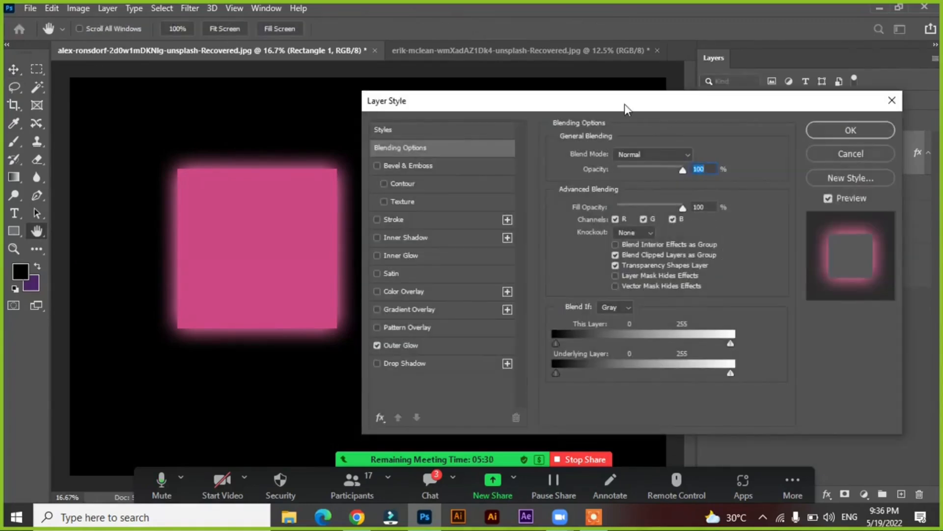
{"action": "left_click_drag", "start_coordinate": [624, 105], "coordinate": [685, 99]}
{"action": "left_click", "coordinate": [488, 217]}
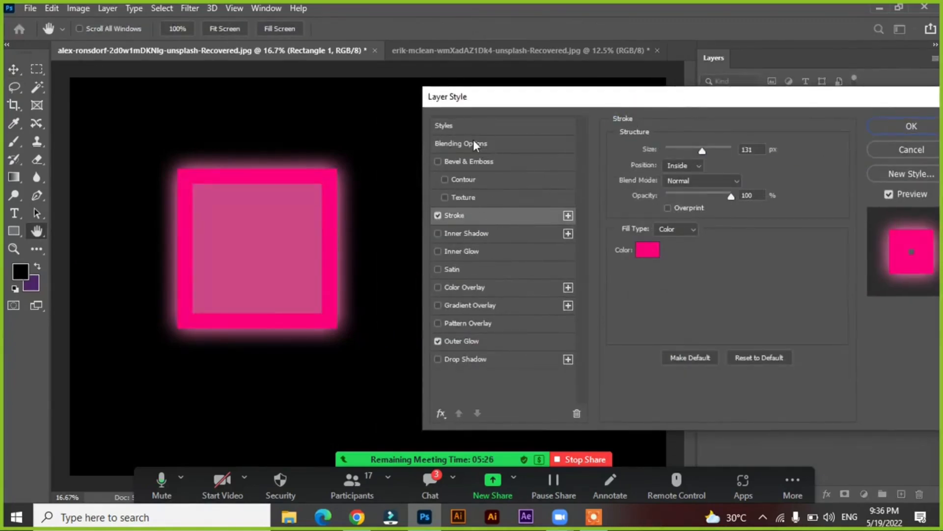
{"action": "left_click", "coordinate": [444, 143]}
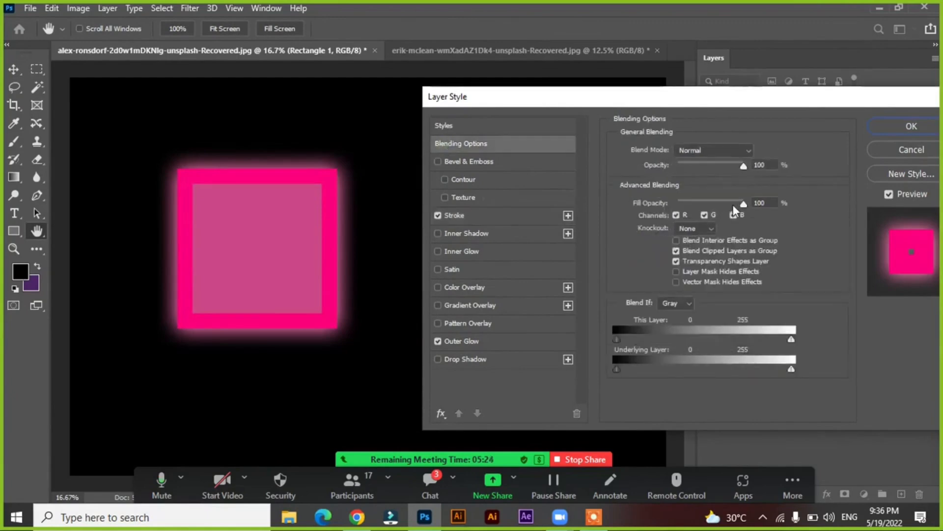
{"action": "left_click_drag", "start_coordinate": [742, 204], "coordinate": [655, 204]}
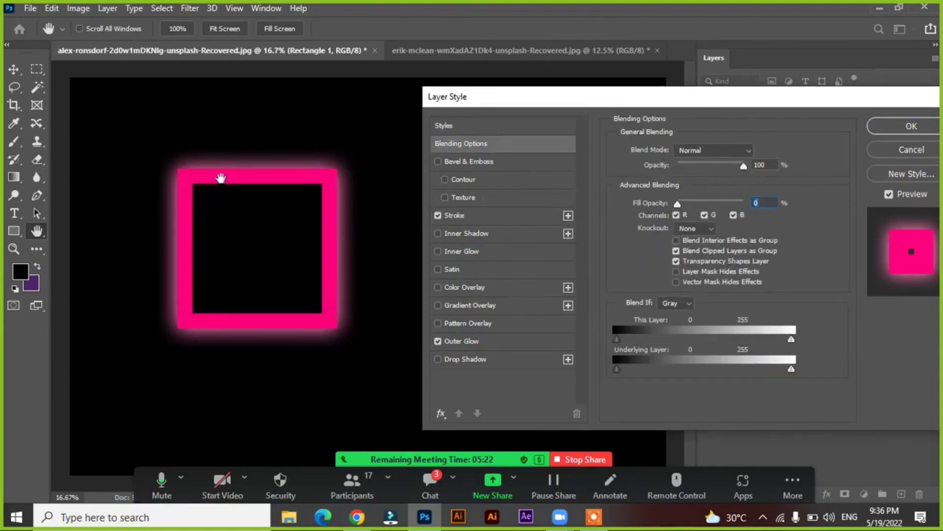
{"action": "left_click", "coordinate": [470, 212]}
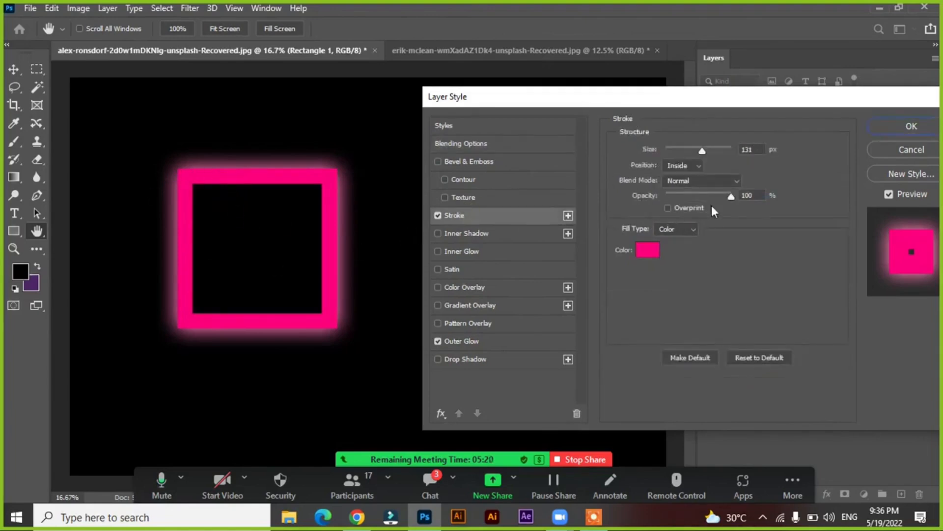
{"action": "mouse_move", "coordinate": [701, 151]}
{"action": "left_mouse_down"}
{"action": "mouse_move", "coordinate": [658, 151]}
{"action": "mouse_move", "coordinate": [679, 149]}
{"action": "left_mouse_up"}
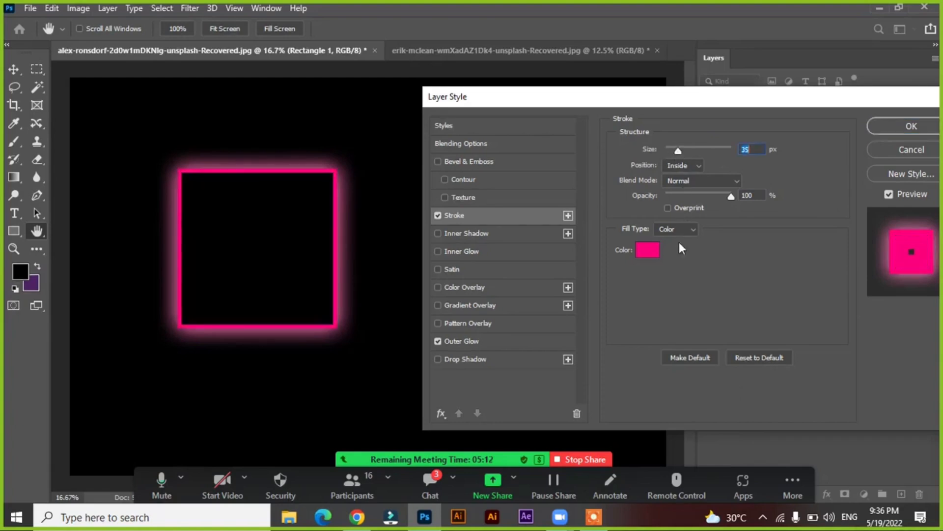
{"action": "left_click", "coordinate": [650, 250]}
{"action": "left_click_drag", "start_coordinate": [526, 177], "coordinate": [495, 154]}
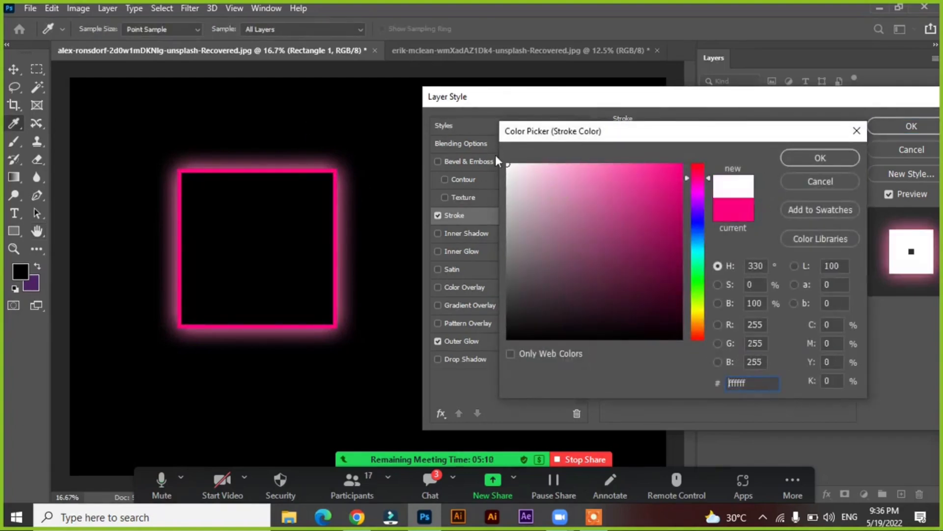
{"action": "left_click", "coordinate": [310, 161]}
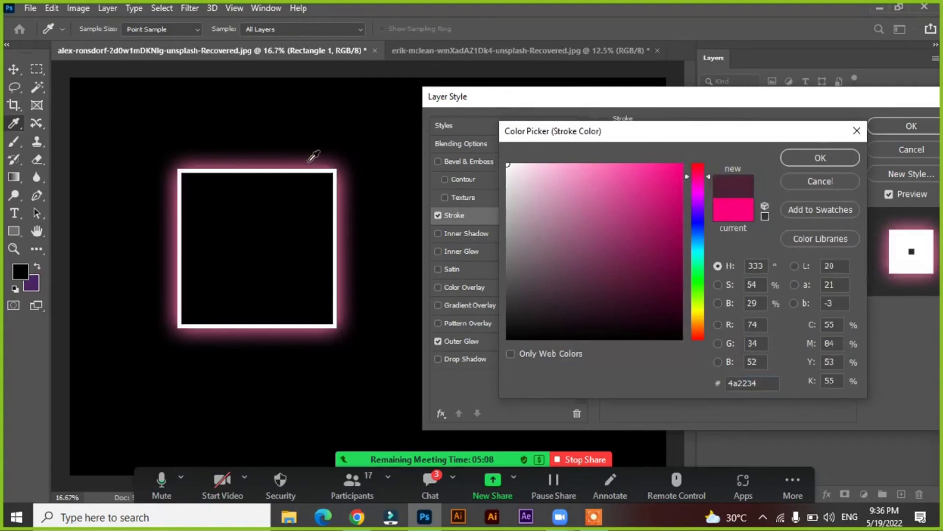
{"action": "left_click_drag", "start_coordinate": [652, 205], "coordinate": [677, 180]}
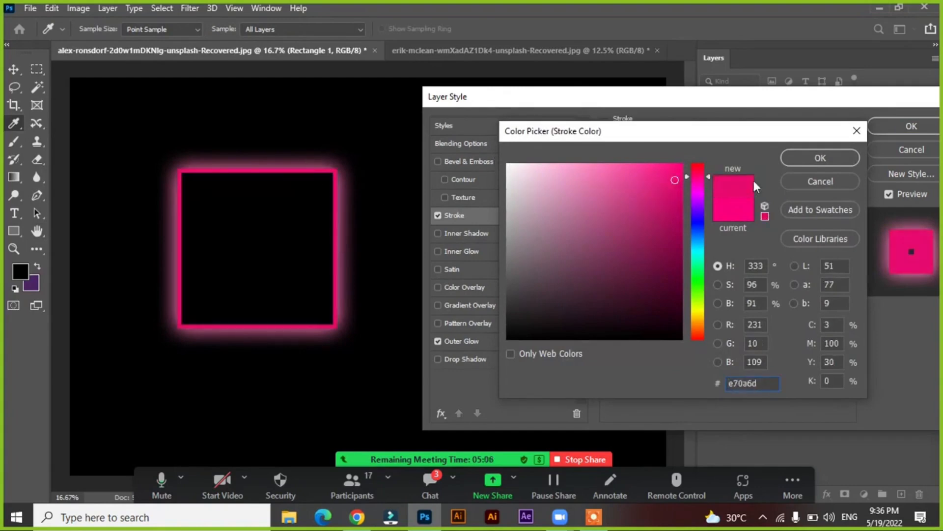
{"action": "left_click", "coordinate": [790, 177]}
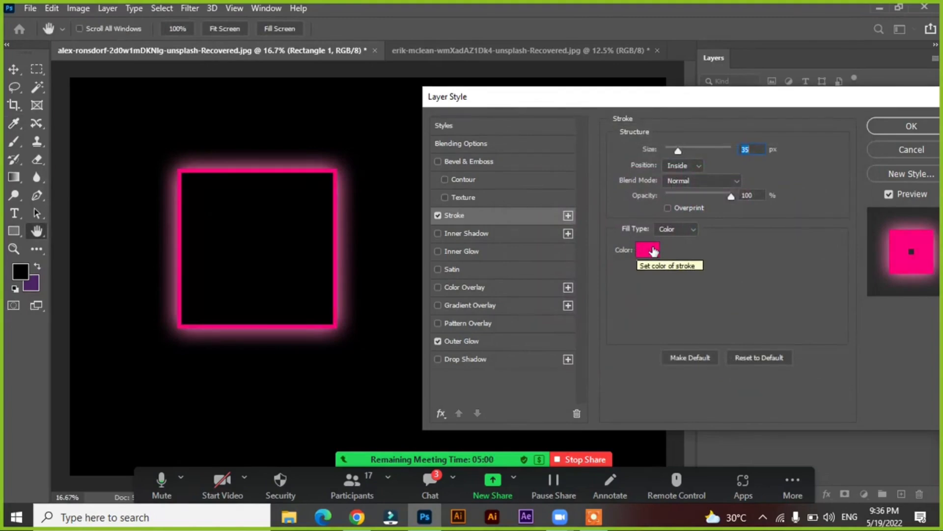
Add Bevel & Emboss to the square, compare it with the bevel and stroke switched off and on, and apply the layer style
{"action": "left_click", "coordinate": [502, 161]}
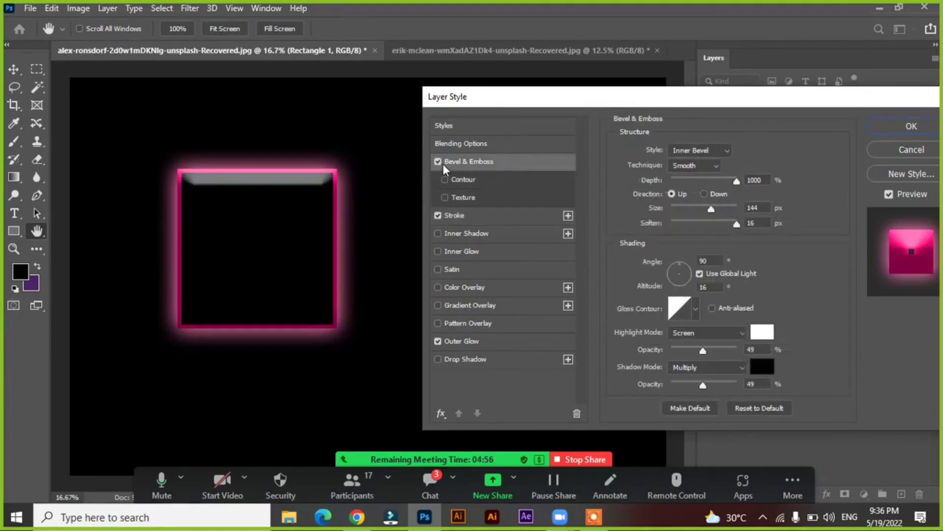
{"action": "left_click", "coordinate": [438, 214]}
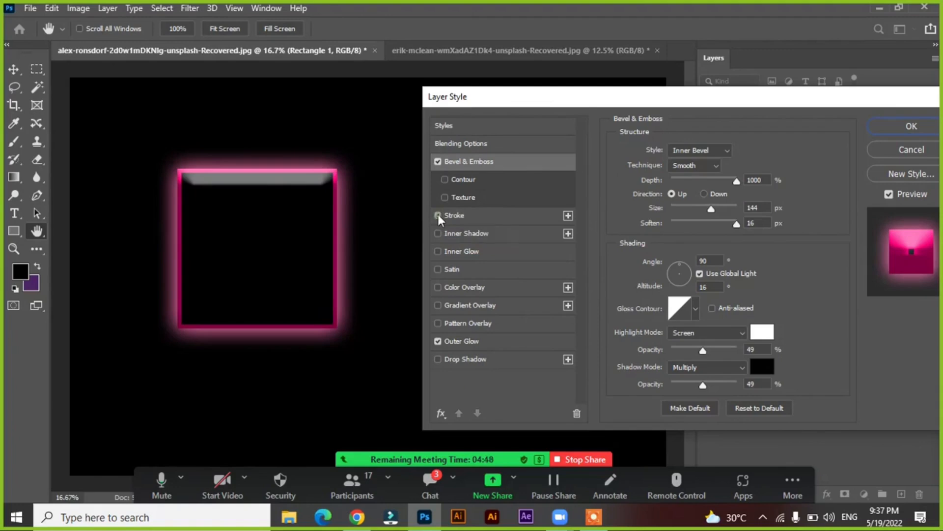
{"action": "left_click", "coordinate": [436, 160]}
{"action": "left_click", "coordinate": [436, 160]}
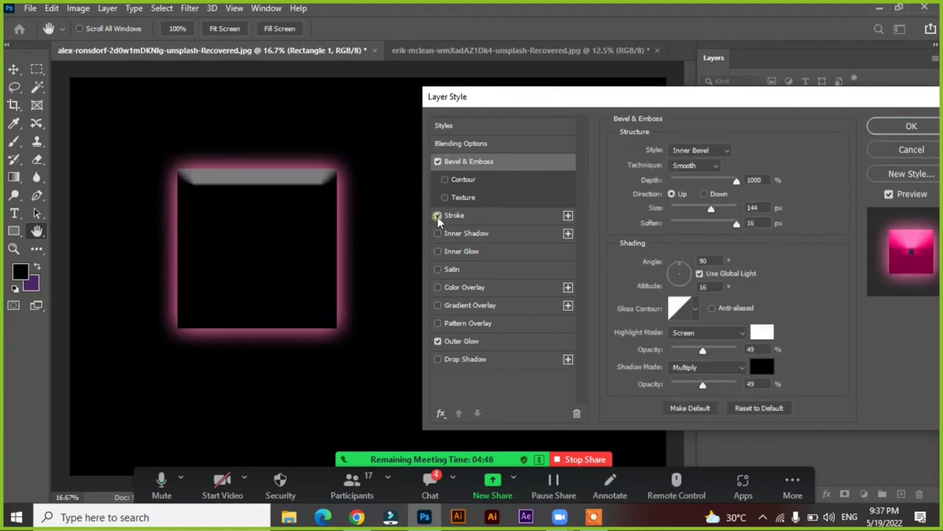
{"action": "left_click", "coordinate": [437, 215]}
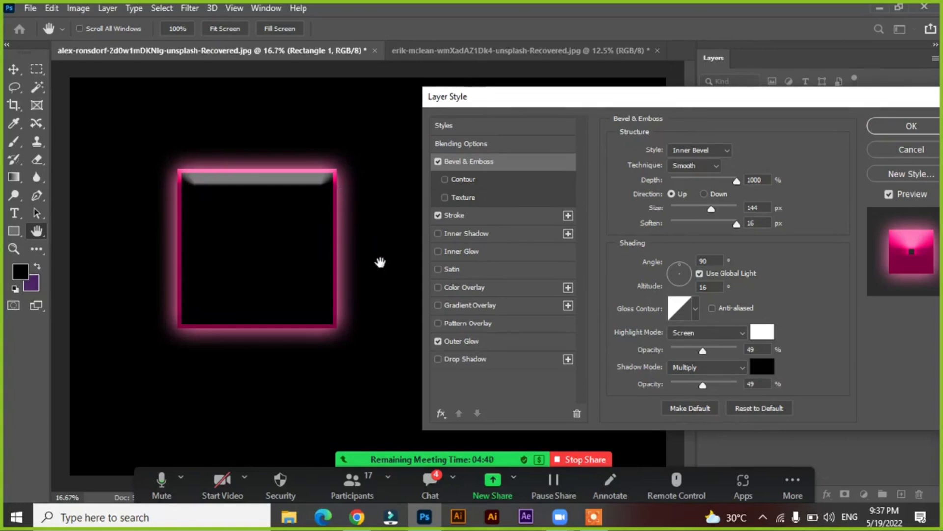
{"action": "left_click", "coordinate": [877, 133]}
Move the glowing square closer to the canvas's upper-left corner and add the letter A as text on its right
{"action": "left_click_drag", "start_coordinate": [254, 223], "coordinate": [200, 194]}
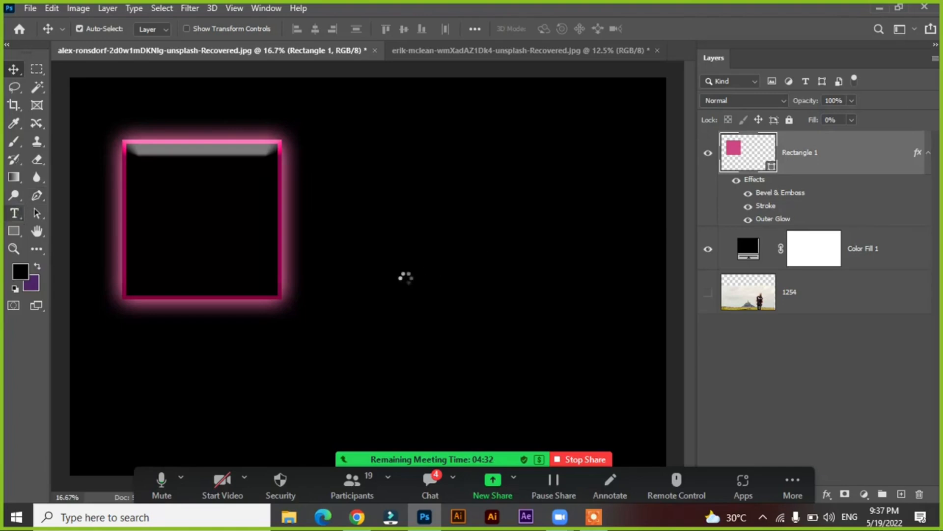
{"action": "key", "text": "t"}
{"action": "left_click", "coordinate": [406, 277]}
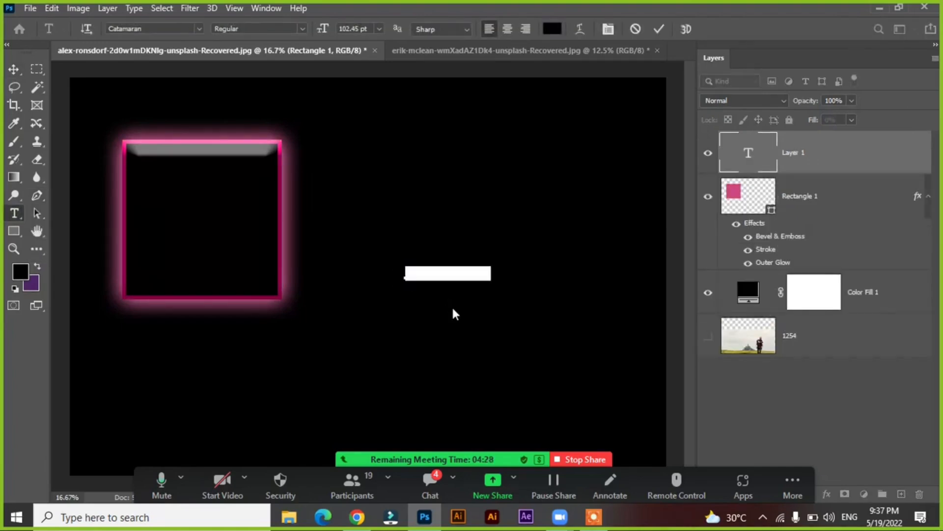
{"action": "type", "text": "A"}
{"action": "key", "text": "ctrl+Return"}
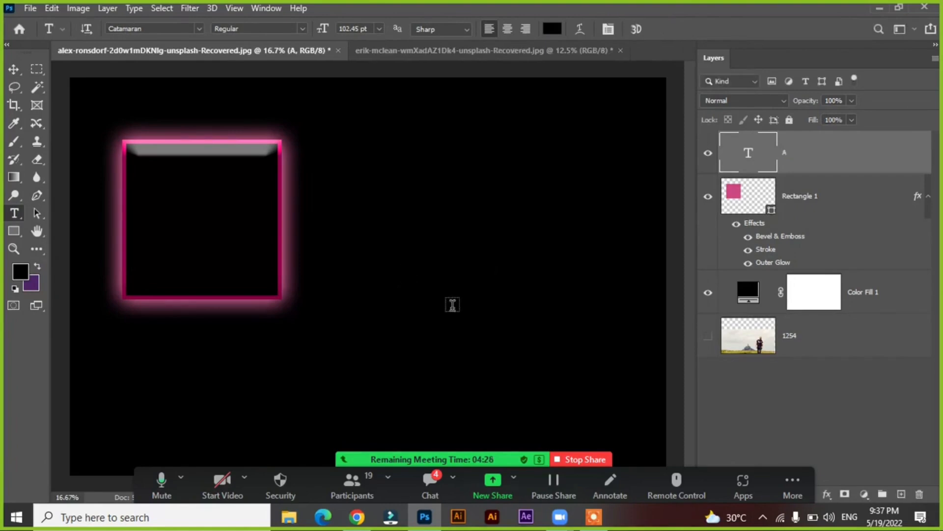
Scale the letter A up to about 2338 pt and position it to the right of the square
{"action": "left_click", "coordinate": [19, 67]}
{"action": "key", "text": "ctrl"}
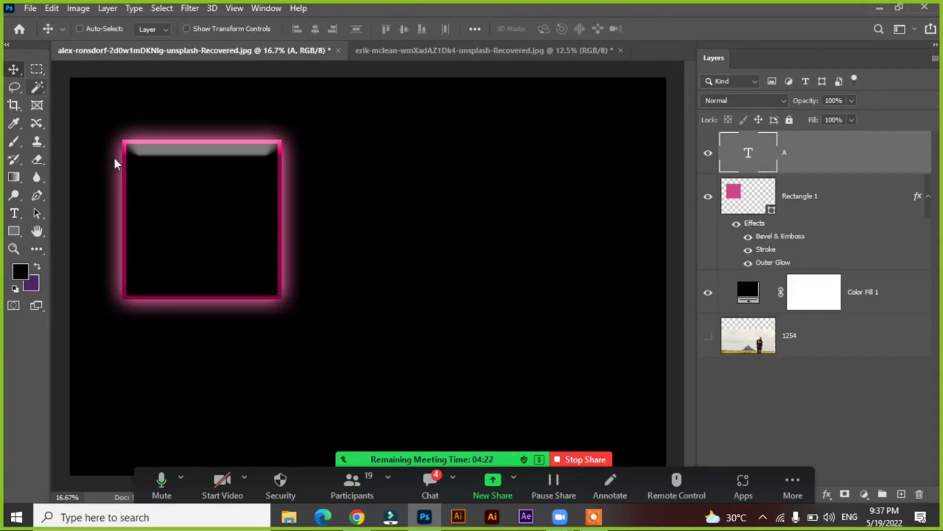
{"action": "key", "text": "ctrl+t"}
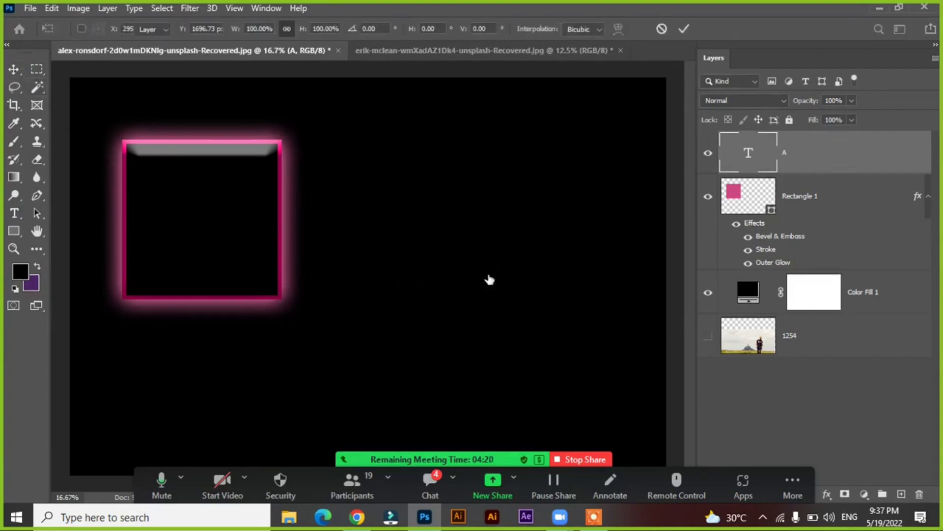
{"action": "key", "text": "Escape"}
{"action": "key", "text": "ctrl+t"}
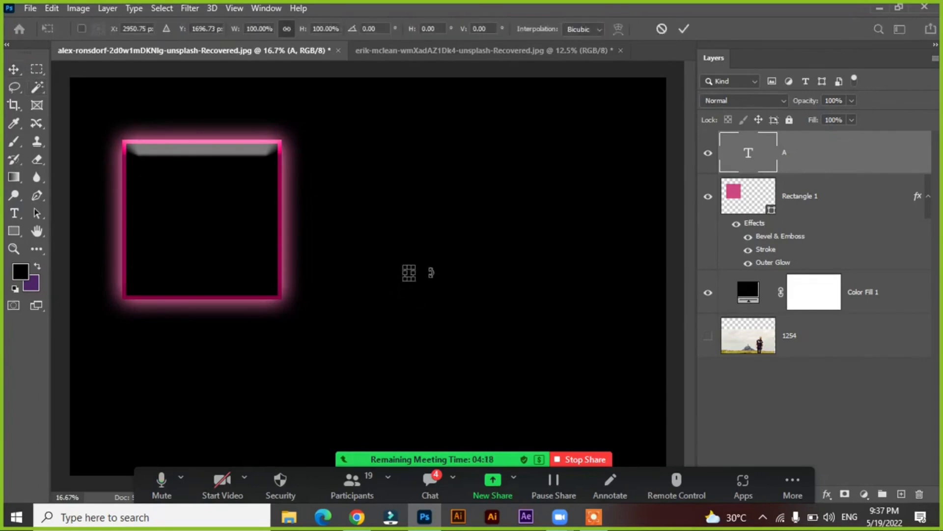
{"action": "left_click_drag", "start_coordinate": [428, 301], "coordinate": [562, 400]}
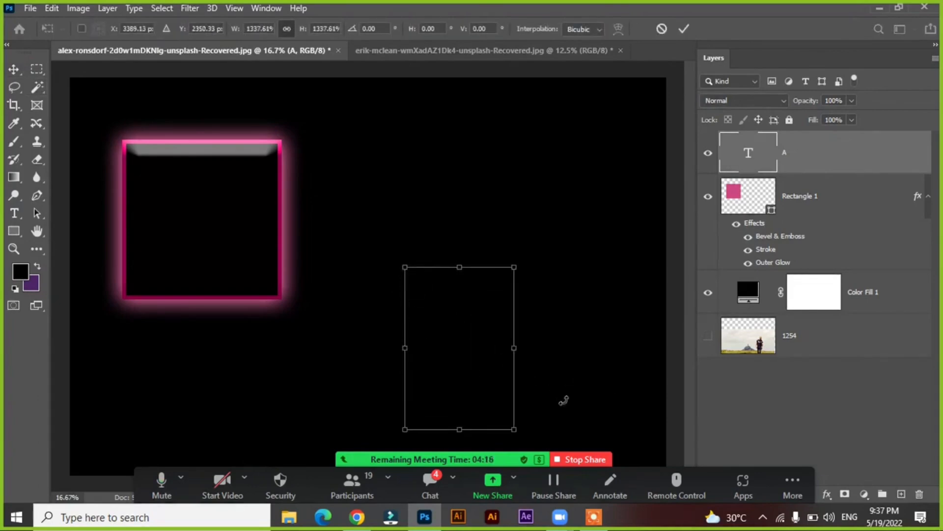
{"action": "left_click_drag", "start_coordinate": [429, 313], "coordinate": [371, 155]}
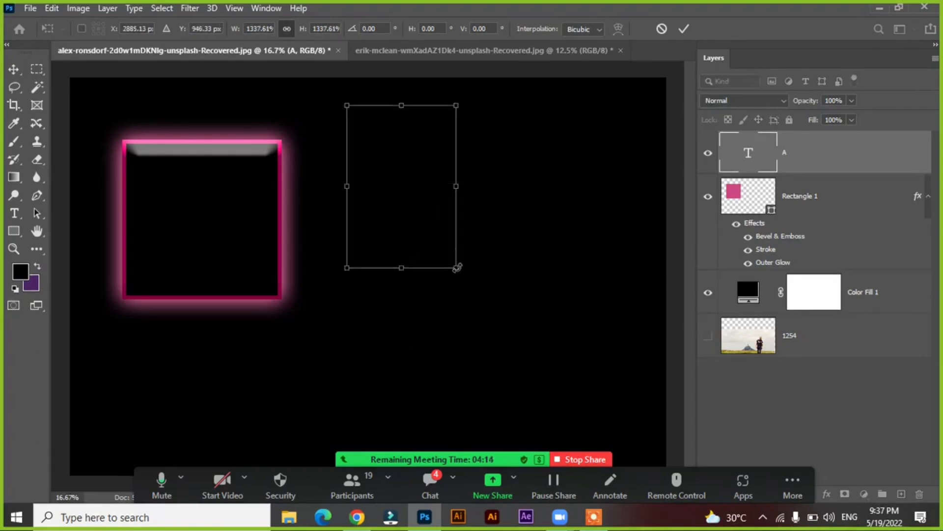
{"action": "left_click_drag", "start_coordinate": [600, 378], "coordinate": [569, 359]}
{"action": "key", "text": "Return"}
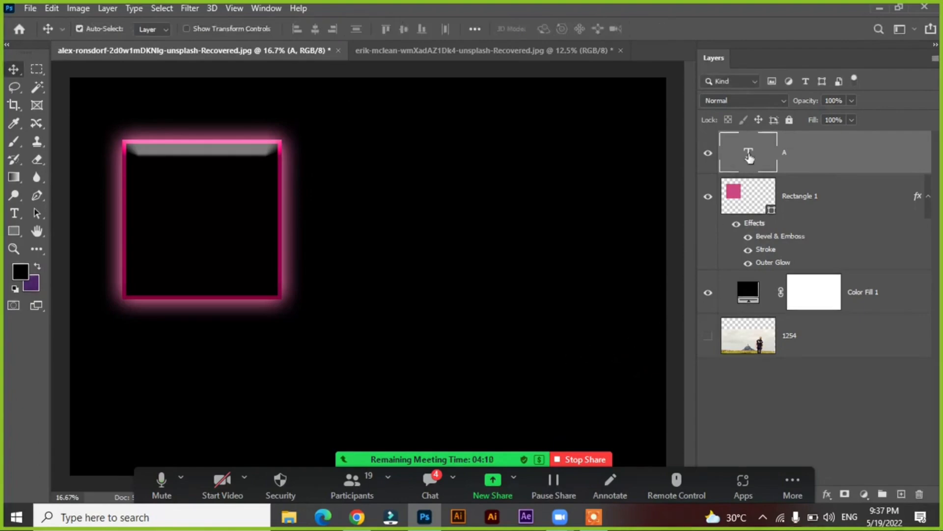
Change the letter A's color to a near-white pink and shift the letter slightly up and left
{"action": "double_click", "coordinate": [750, 156]}
{"action": "left_click", "coordinate": [552, 28]}
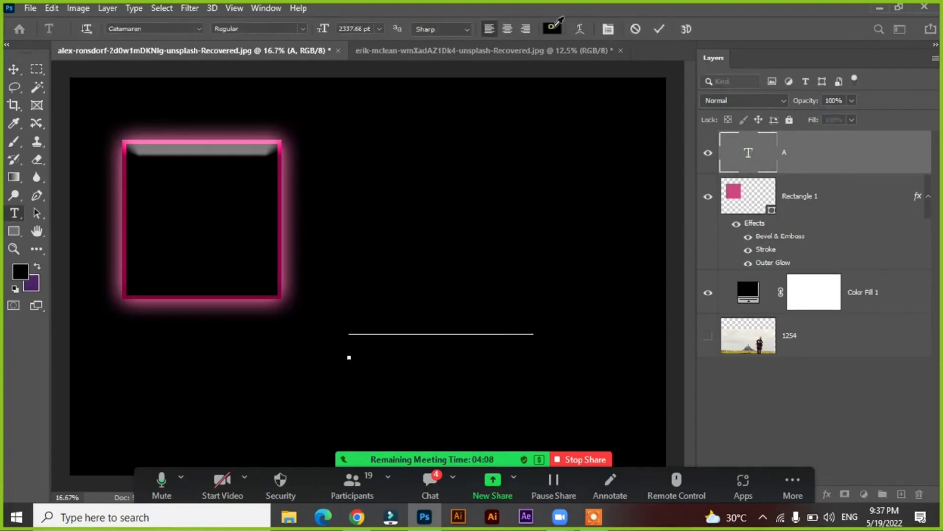
{"action": "left_click_drag", "start_coordinate": [595, 212], "coordinate": [515, 153]}
{"action": "left_click", "coordinate": [800, 161]}
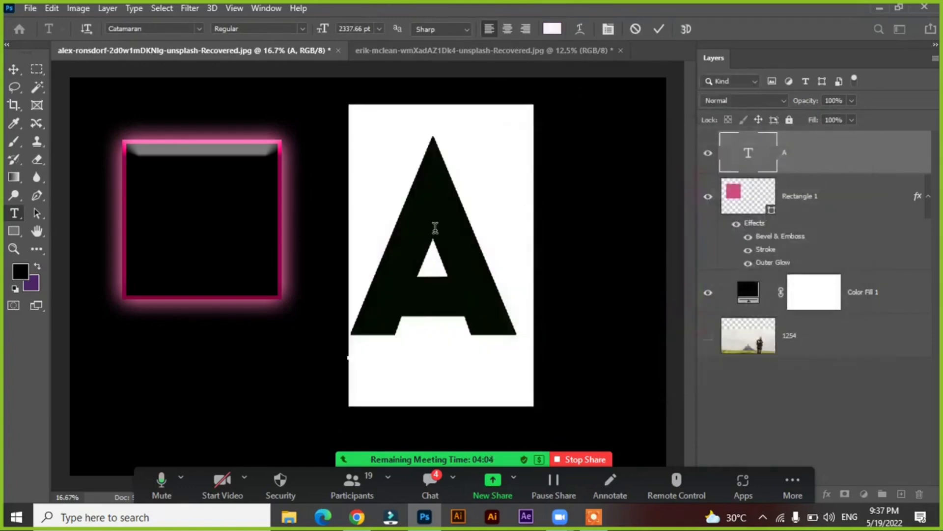
{"action": "left_click", "coordinate": [14, 69]}
{"action": "left_click_drag", "start_coordinate": [453, 228], "coordinate": [447, 224]}
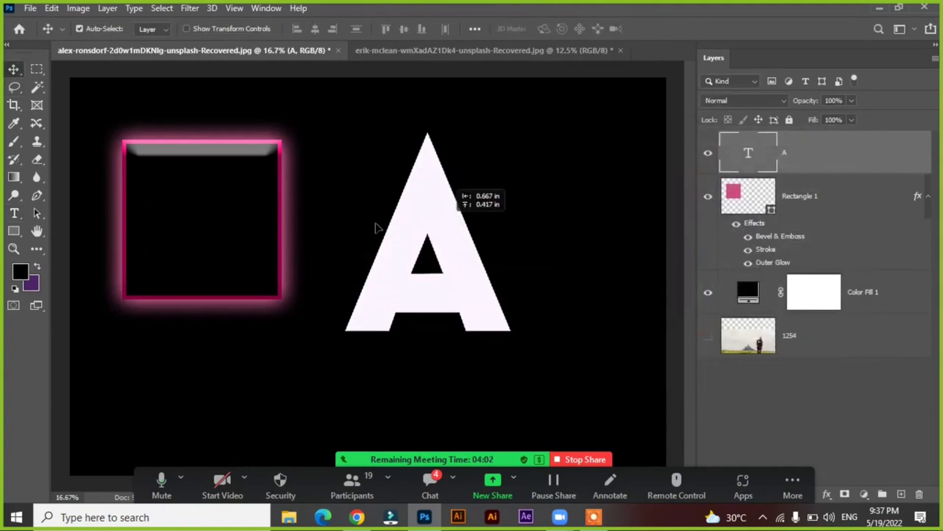
Copy the layer style of the Rectangle 1 layer and move the square slightly down
{"action": "left_click", "coordinate": [87, 189]}
{"action": "left_click", "coordinate": [203, 192]}
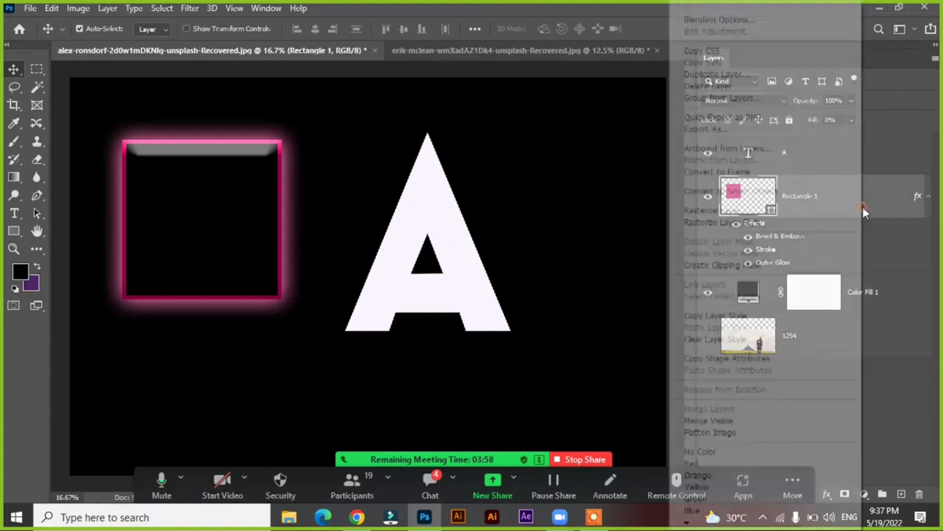
{"action": "right_click", "coordinate": [862, 207]}
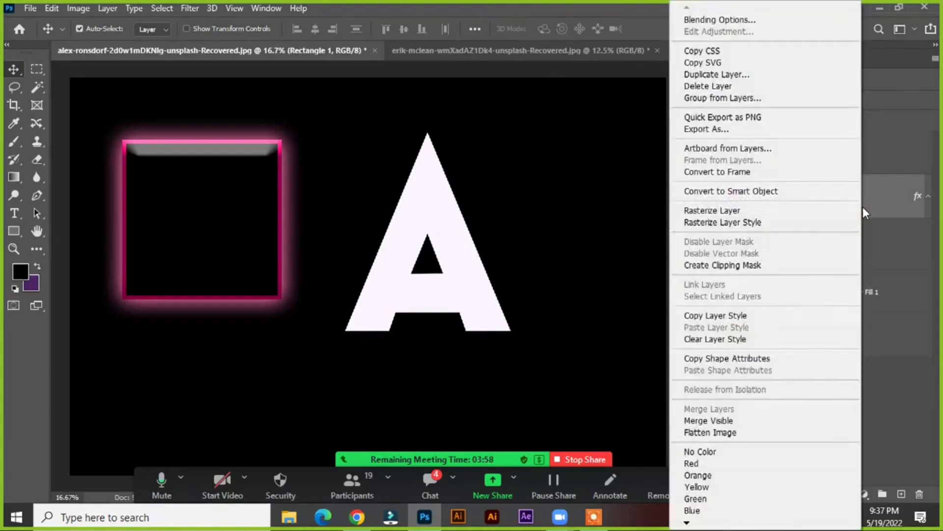
{"action": "left_click", "coordinate": [718, 317]}
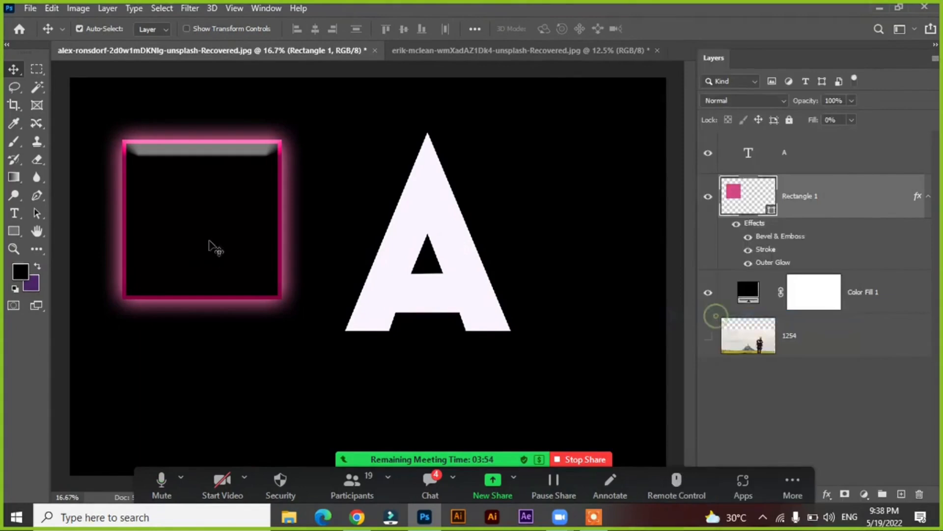
{"action": "left_click_drag", "start_coordinate": [155, 208], "coordinate": [158, 234]}
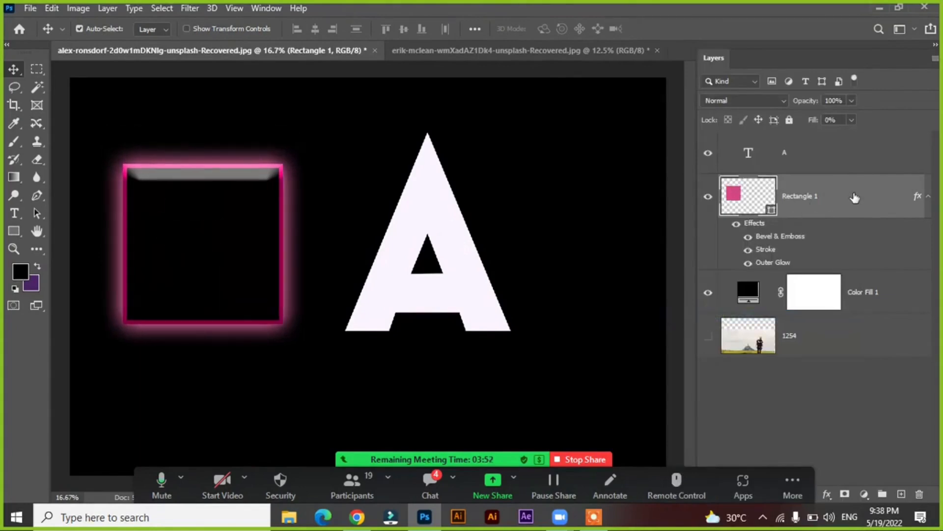
Copy the Rectangle 1 layer's style, shift the letter A slightly down and right, and paste the style onto the A layer
{"action": "right_click", "coordinate": [855, 197]}
{"action": "left_click", "coordinate": [712, 317]}
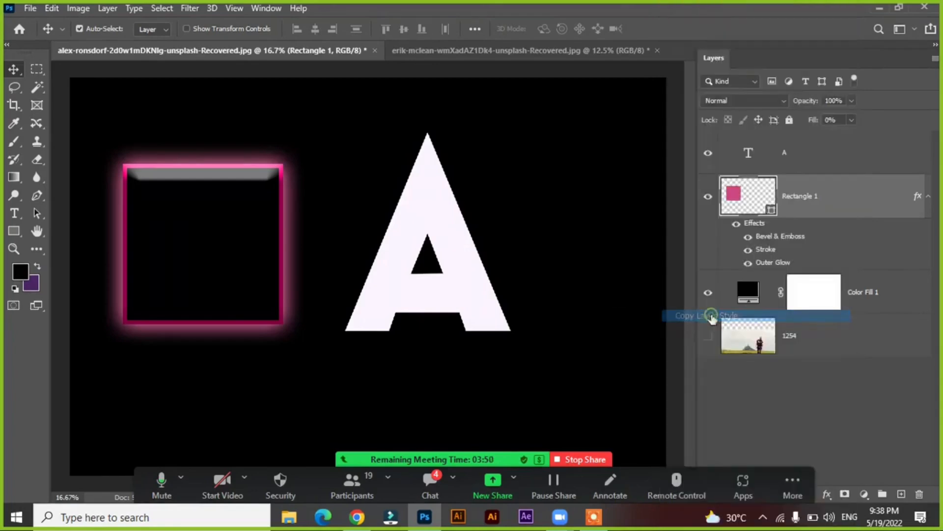
{"action": "left_click_drag", "start_coordinate": [442, 221], "coordinate": [452, 230]}
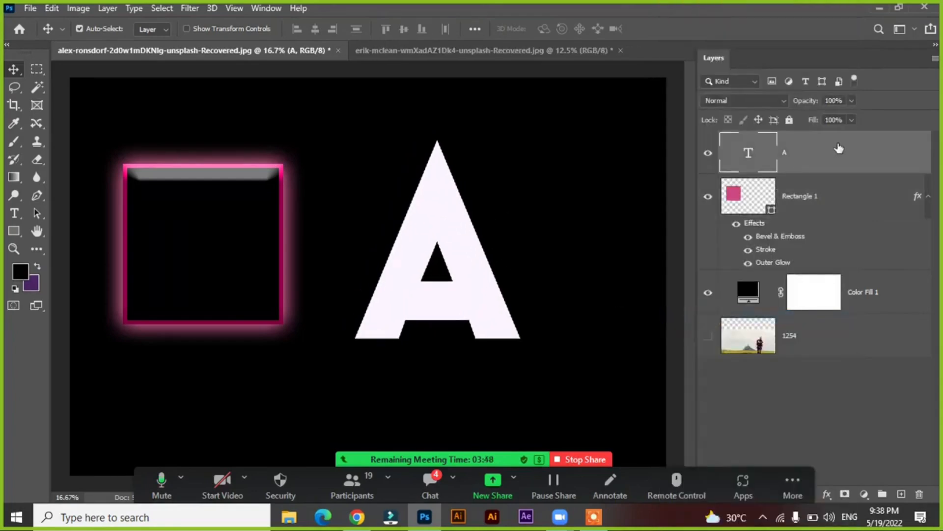
{"action": "right_click", "coordinate": [839, 148]}
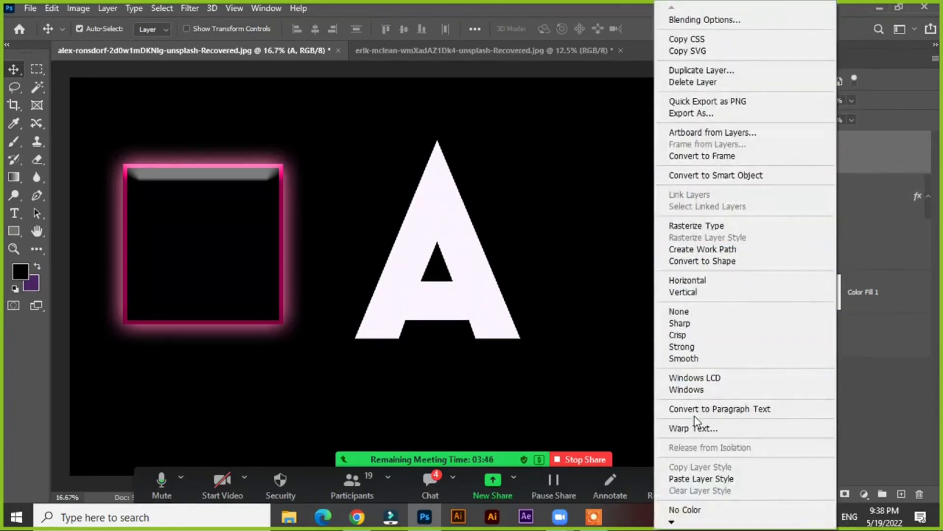
{"action": "left_click", "coordinate": [682, 479]}
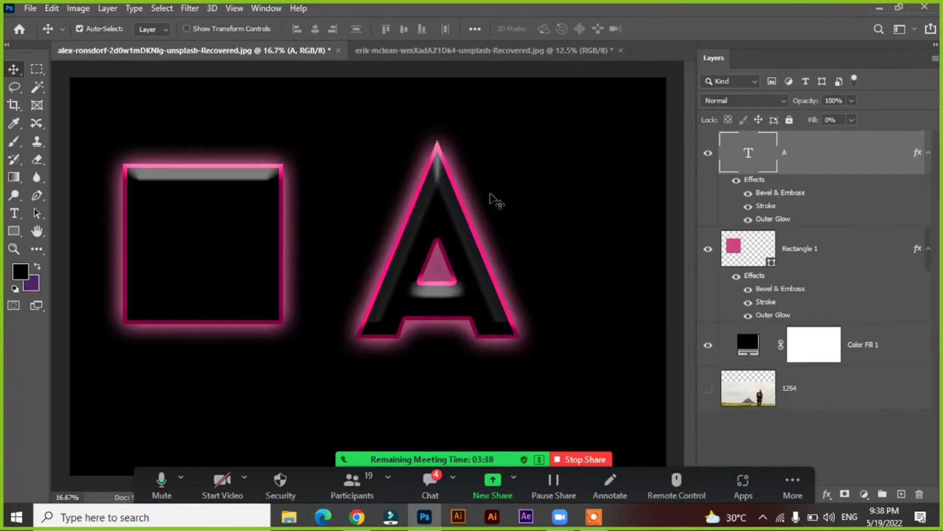
Rearrange the canvas with the glowing letter A on the left side and the square in the upper-right corner
{"action": "mouse_move", "coordinate": [455, 242]}
{"action": "left_mouse_down"}
{"action": "mouse_move", "coordinate": [438, 249]}
{"action": "mouse_move", "coordinate": [452, 246]}
{"action": "left_mouse_up"}
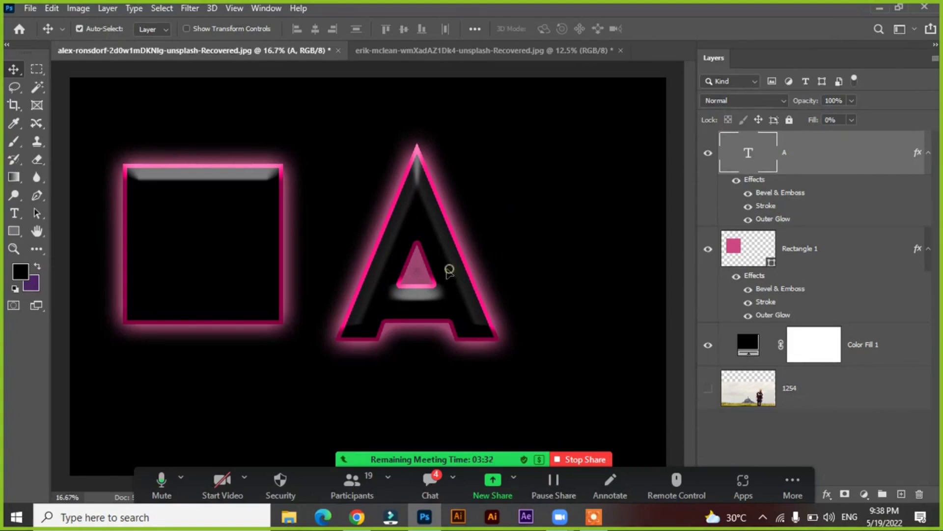
{"action": "left_click_drag", "start_coordinate": [449, 270], "coordinate": [442, 272]}
{"action": "left_click_drag", "start_coordinate": [235, 238], "coordinate": [209, 178]}
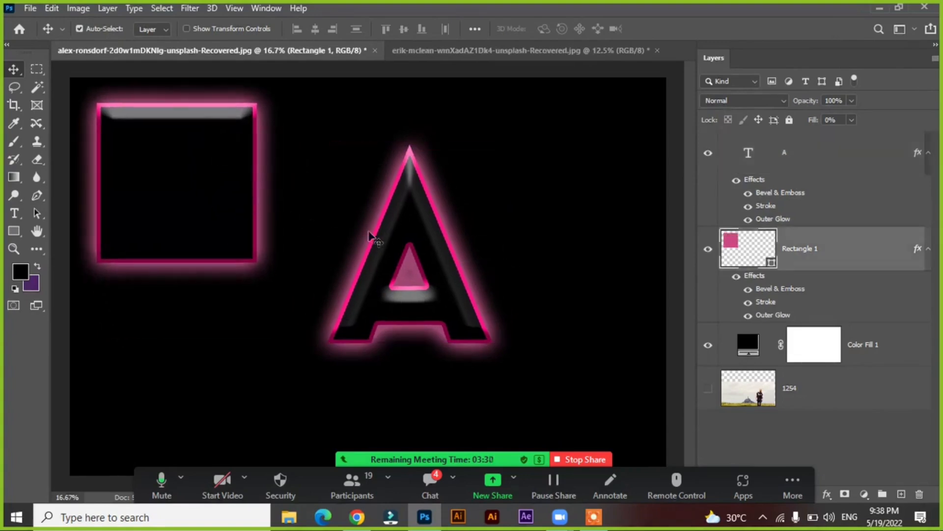
{"action": "left_click_drag", "start_coordinate": [371, 236], "coordinate": [326, 250]}
{"action": "left_click_drag", "start_coordinate": [213, 215], "coordinate": [578, 194]}
{"action": "left_click_drag", "start_coordinate": [369, 225], "coordinate": [229, 246]}
{"action": "left_click_drag", "start_coordinate": [545, 208], "coordinate": [554, 242]}
{"action": "left_click_drag", "start_coordinate": [235, 245], "coordinate": [248, 251]}
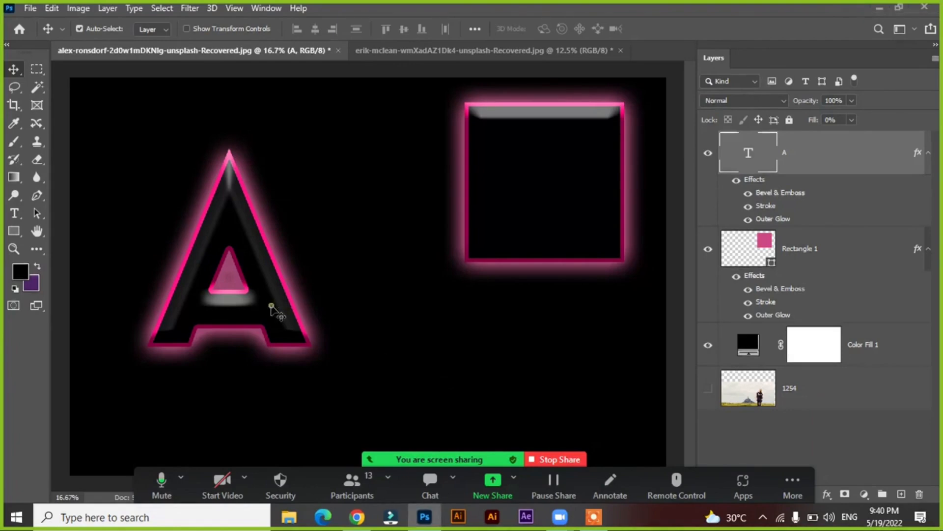
{"action": "left_click_drag", "start_coordinate": [271, 306], "coordinate": [246, 303]}
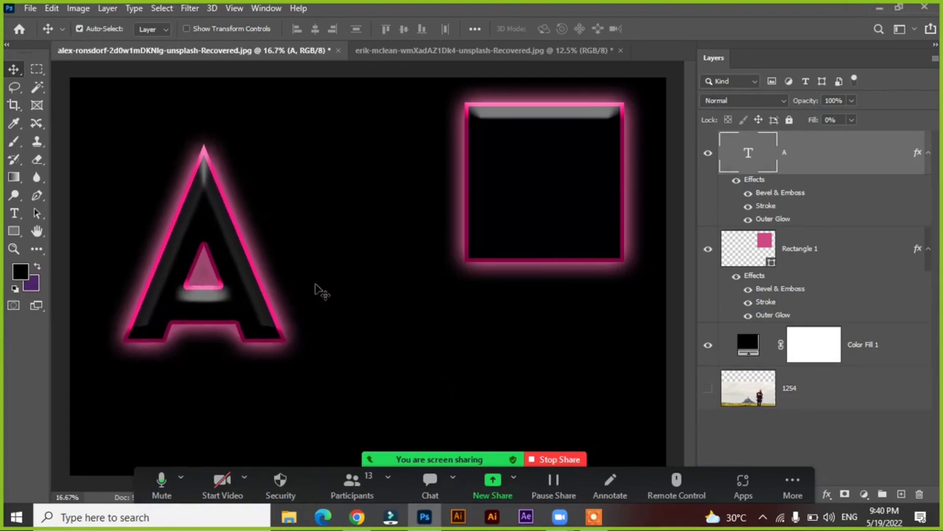
Add the letter S after the A in the same text layer, then undo the addition
{"action": "double_click", "coordinate": [278, 315]}
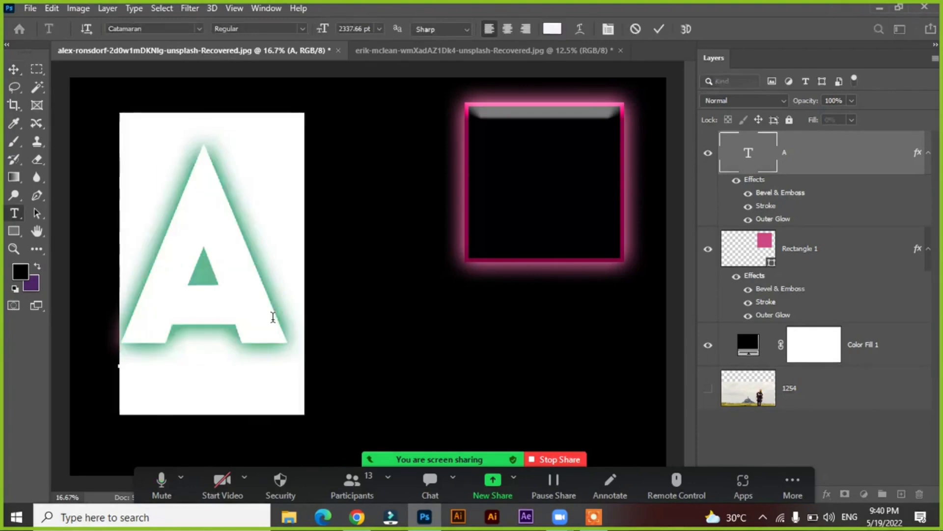
{"action": "left_click", "coordinate": [280, 309]}
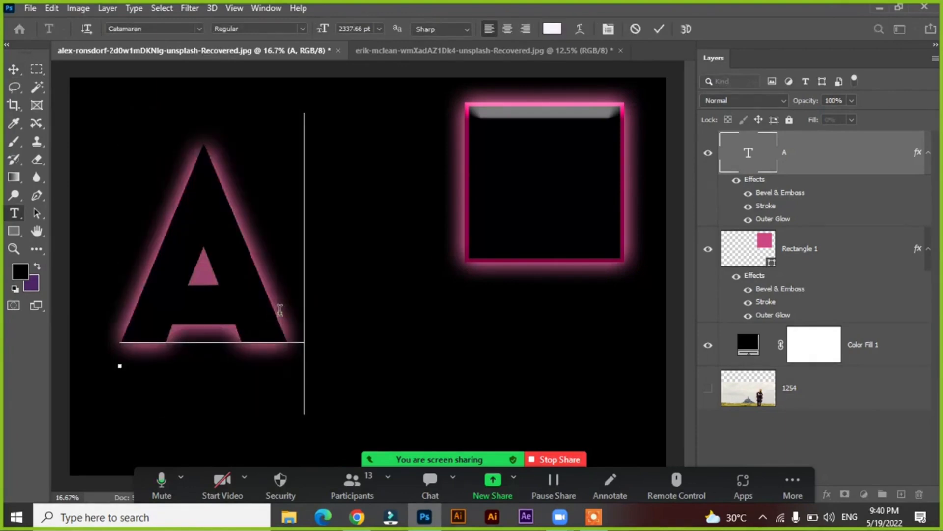
{"action": "type", "text": "S"}
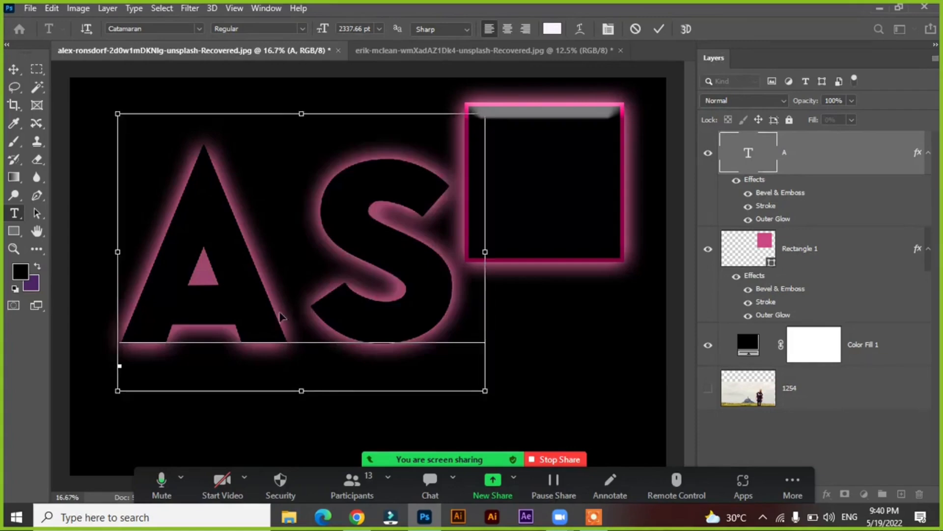
{"action": "key", "text": "ctrl+Return"}
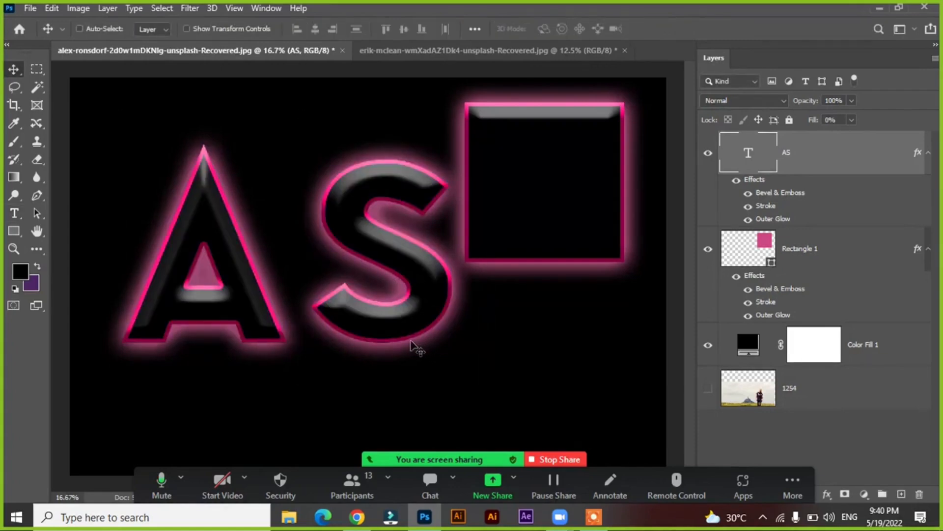
{"action": "key", "text": "ctrl"}
{"action": "key", "text": "ctrl+z"}
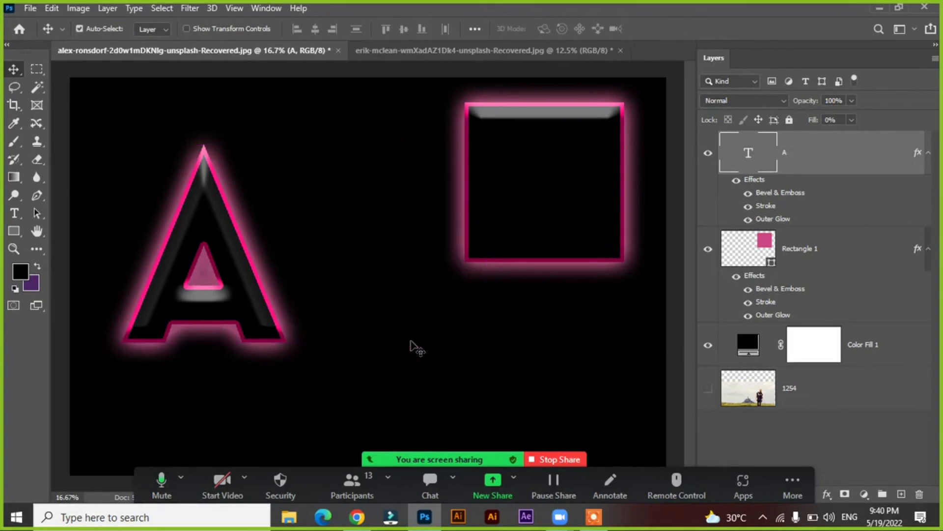
Nudge the letter A slightly down and set its Outer Glow to 158 px size and 26% opacity
{"action": "left_click_drag", "start_coordinate": [224, 270], "coordinate": [224, 279]}
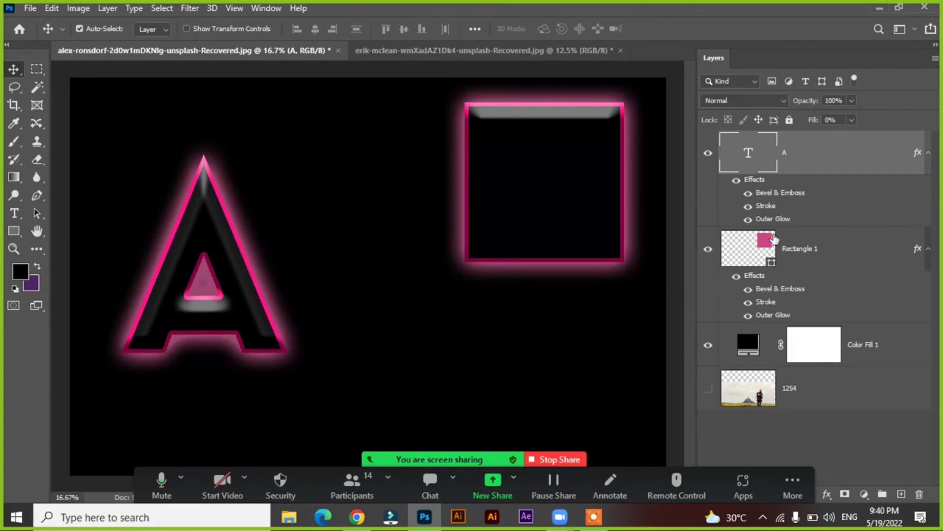
{"action": "double_click", "coordinate": [812, 150]}
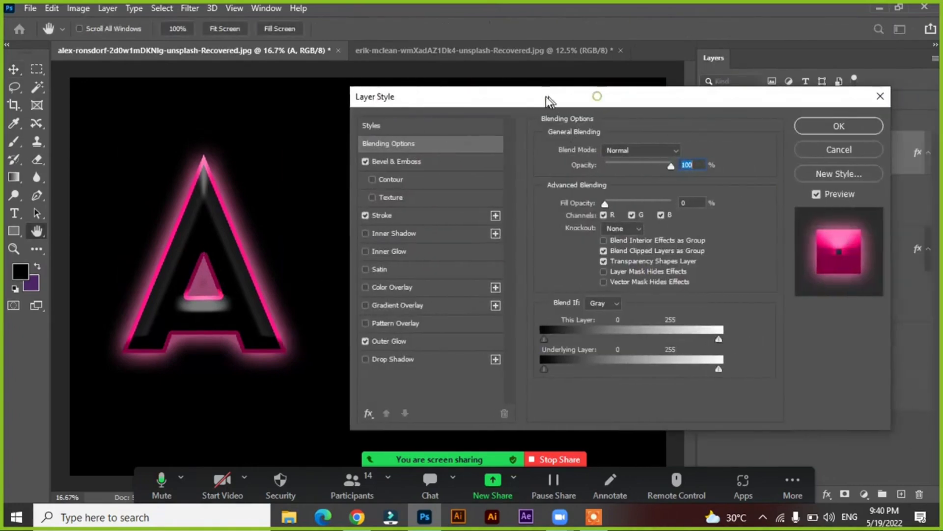
{"action": "left_click_drag", "start_coordinate": [546, 97], "coordinate": [541, 97]}
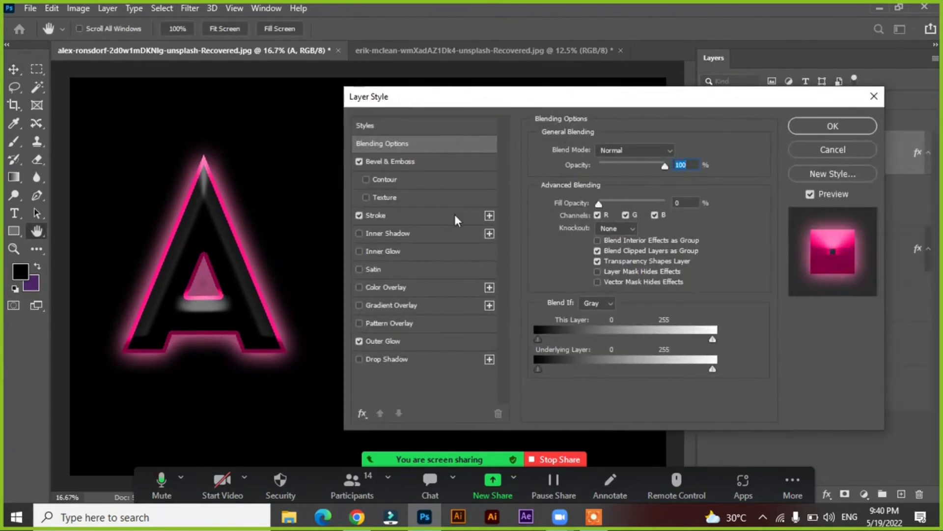
{"action": "left_click", "coordinate": [420, 342]}
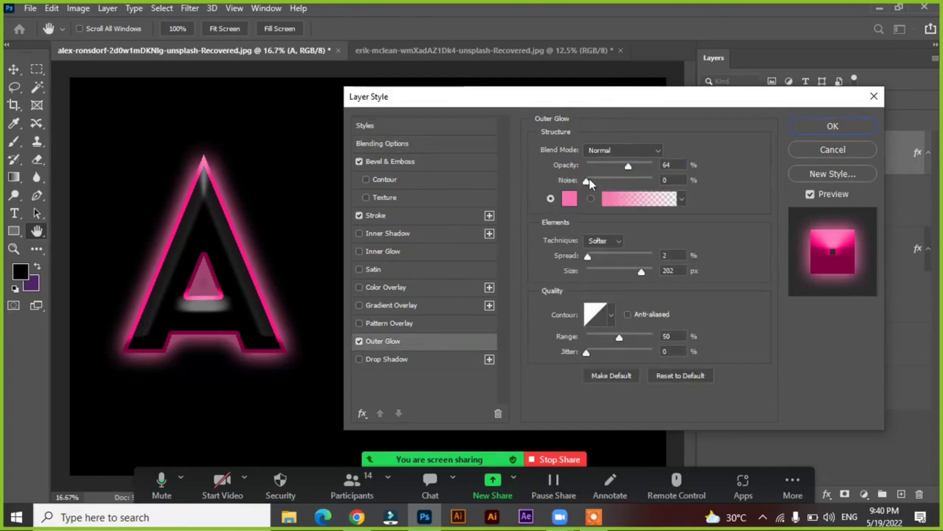
{"action": "mouse_move", "coordinate": [644, 270]}
{"action": "left_mouse_down"}
{"action": "mouse_move", "coordinate": [599, 265]}
{"action": "mouse_move", "coordinate": [634, 264]}
{"action": "left_mouse_up"}
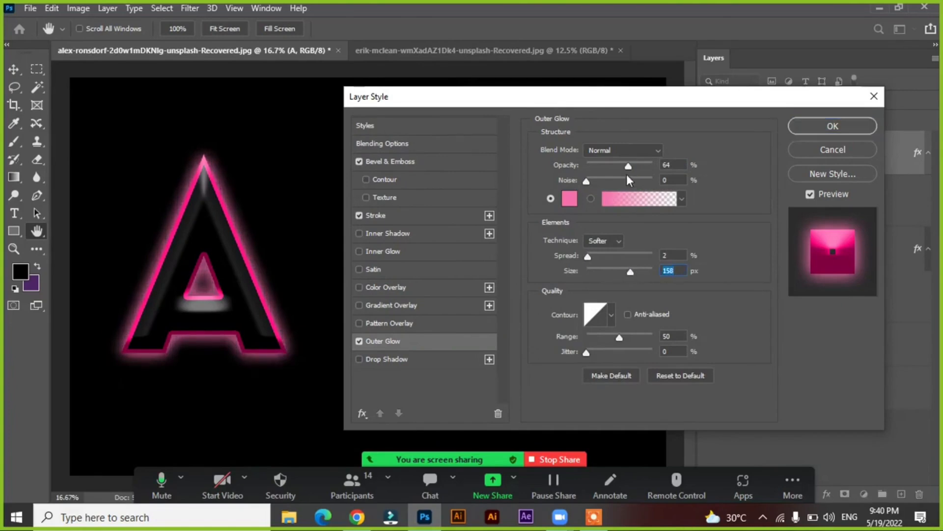
{"action": "left_click_drag", "start_coordinate": [626, 168], "coordinate": [604, 166]}
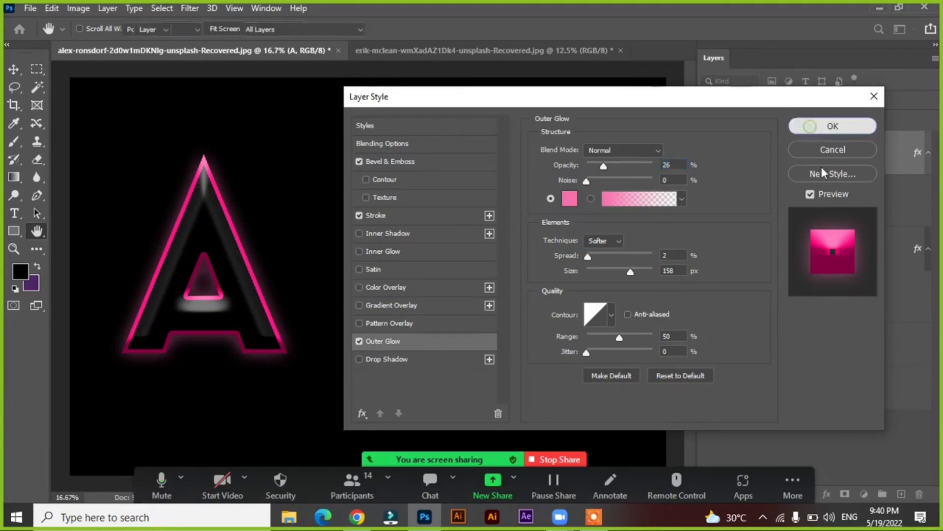
{"action": "left_click", "coordinate": [832, 126]}
Change the Color Fill 1 background to light pink ffdcdc
{"action": "left_click", "coordinate": [748, 346]}
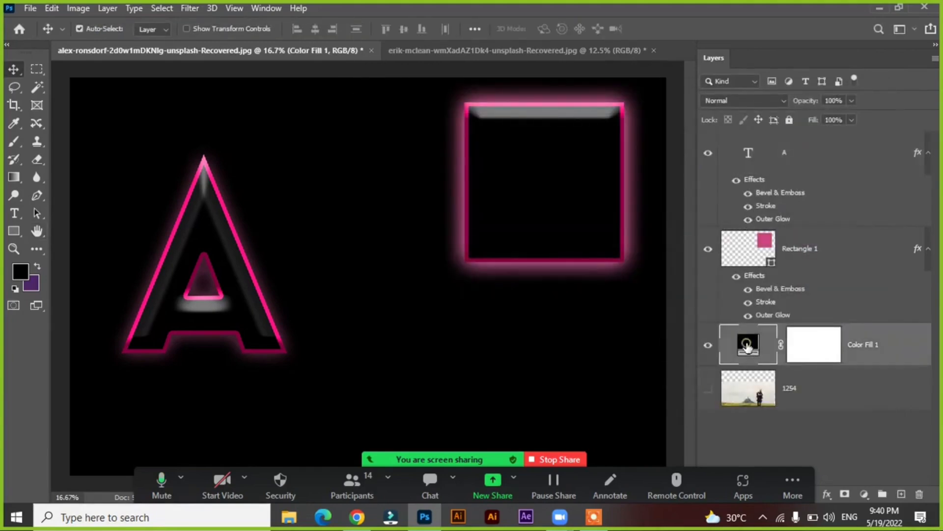
{"action": "double_click", "coordinate": [748, 347]}
{"action": "mouse_move", "coordinate": [596, 252]}
{"action": "left_mouse_down"}
{"action": "mouse_move", "coordinate": [563, 181]}
{"action": "mouse_move", "coordinate": [547, 162]}
{"action": "mouse_move", "coordinate": [531, 163]}
{"action": "left_mouse_up"}
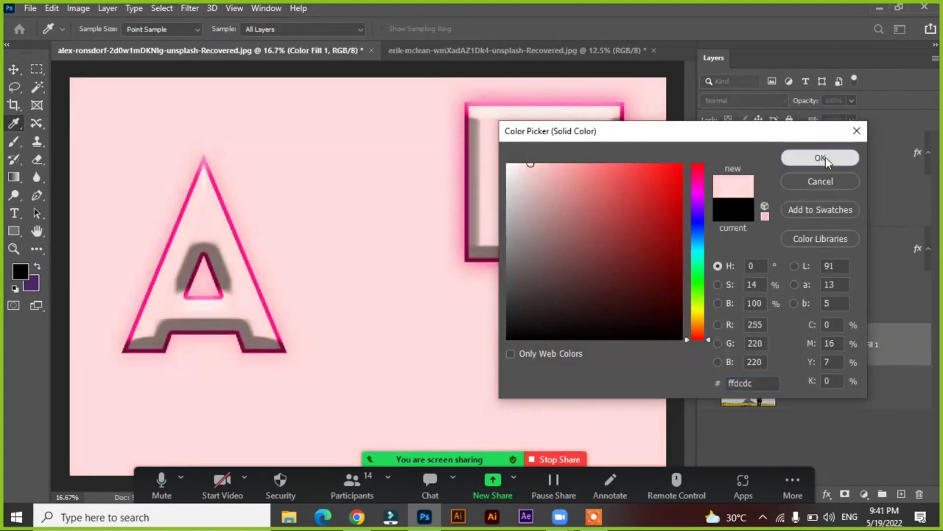
{"action": "left_click", "coordinate": [820, 158]}
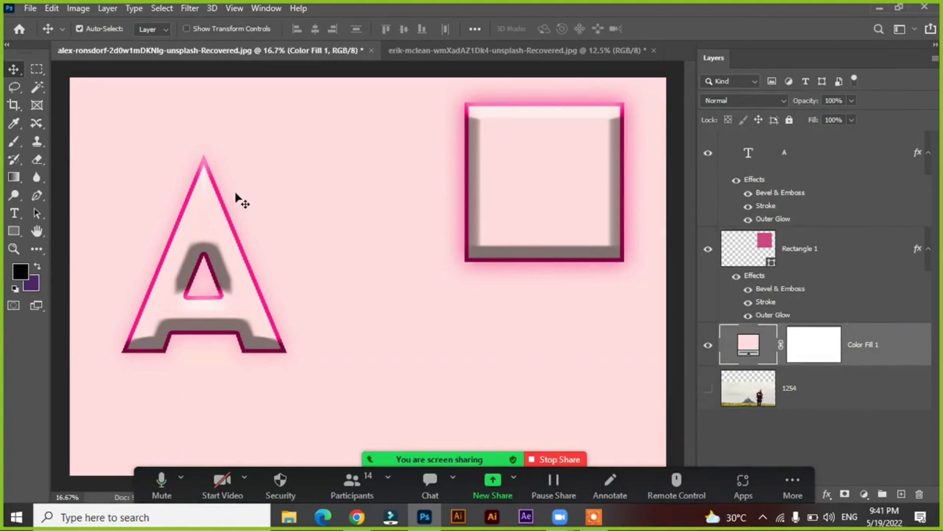
Move the letter A slightly to the right on the canvas without editing its text
{"action": "left_click_drag", "start_coordinate": [216, 236], "coordinate": [252, 234]}
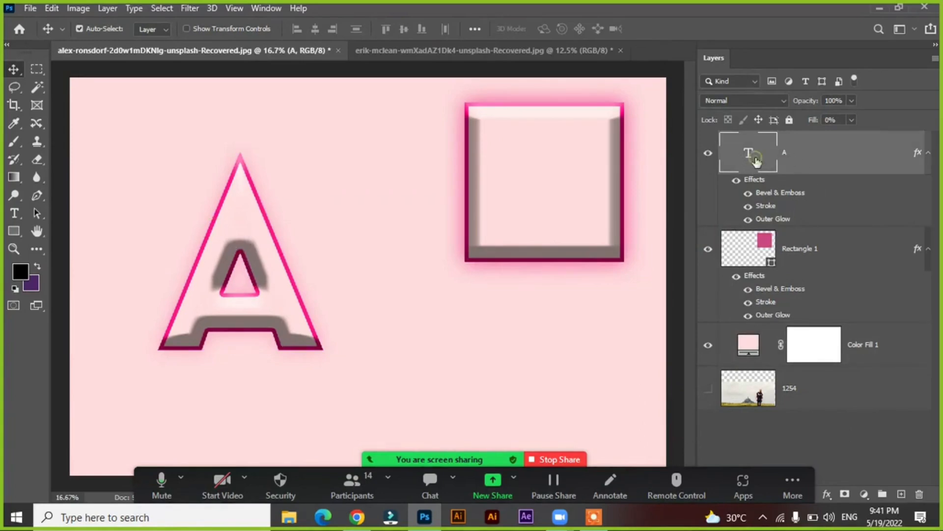
{"action": "double_click", "coordinate": [756, 160]}
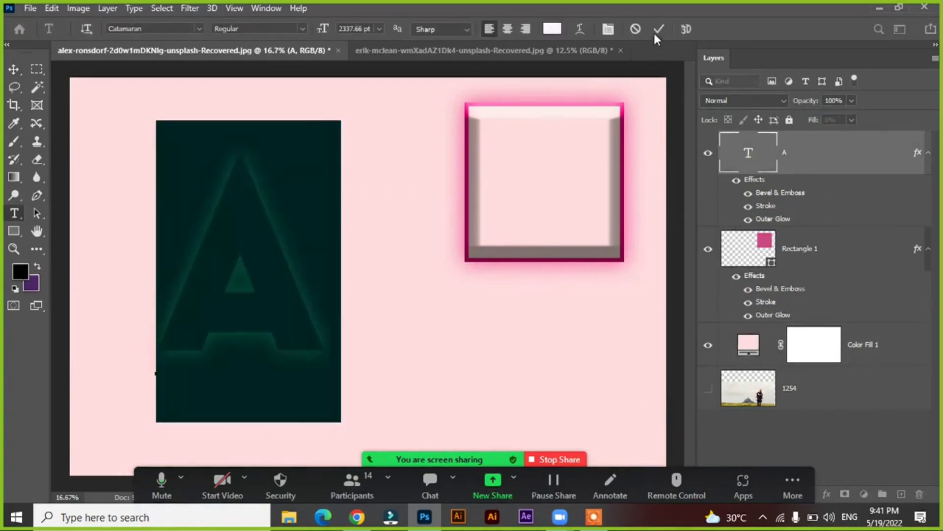
{"action": "left_click", "coordinate": [658, 30]}
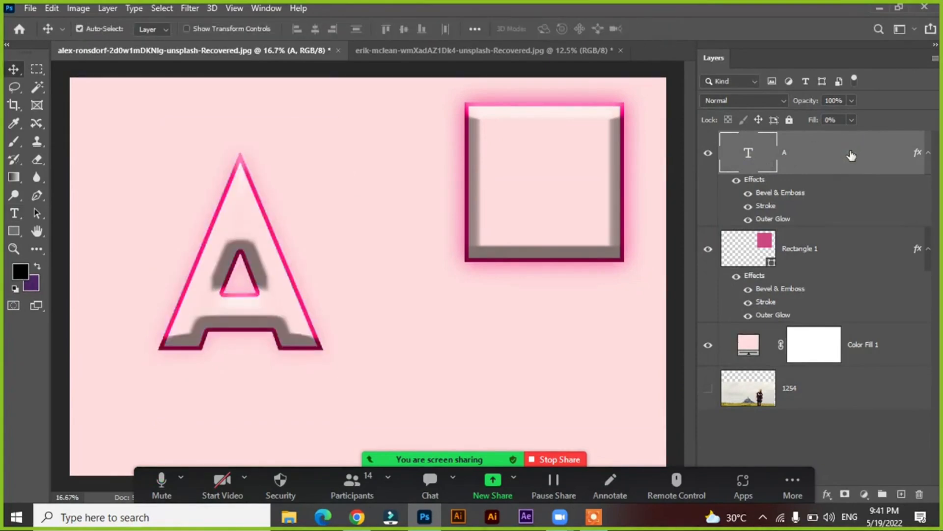
Turn off the letter A's Outer Glow and Stroke effects, and toggle Bevel & Emboss off and back on
{"action": "double_click", "coordinate": [852, 155]}
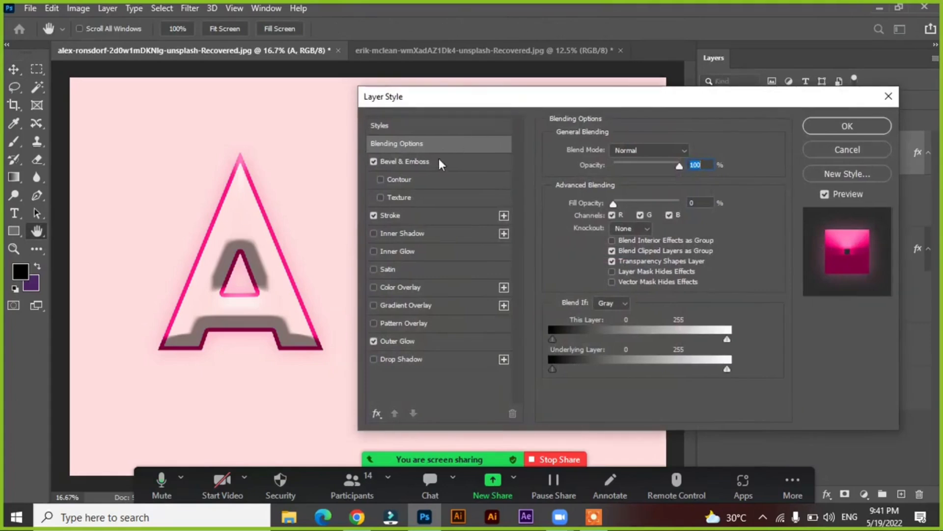
{"action": "left_click", "coordinate": [437, 162]}
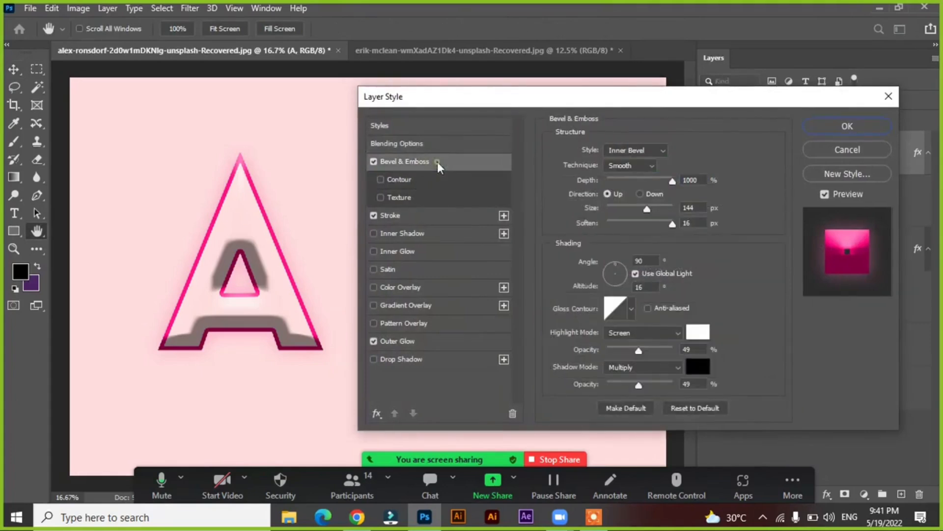
{"action": "left_click", "coordinate": [374, 340]}
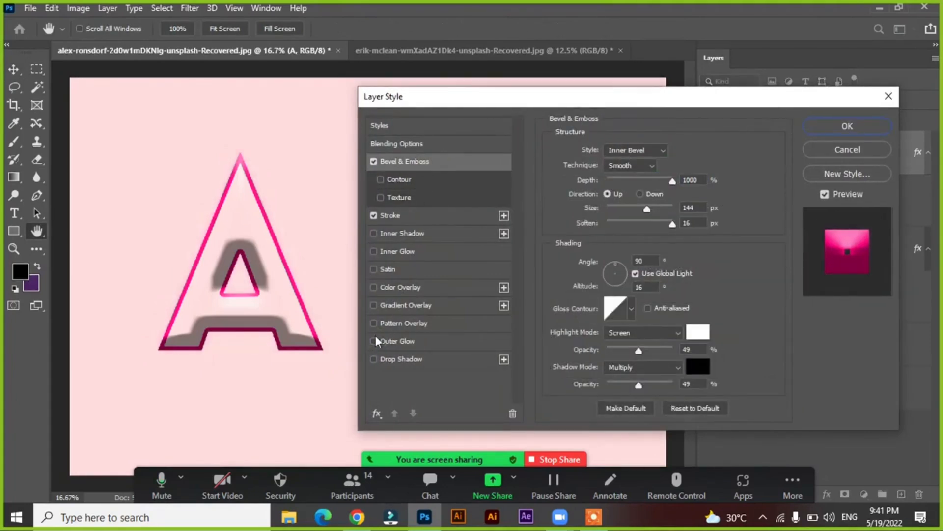
{"action": "left_click", "coordinate": [375, 215]}
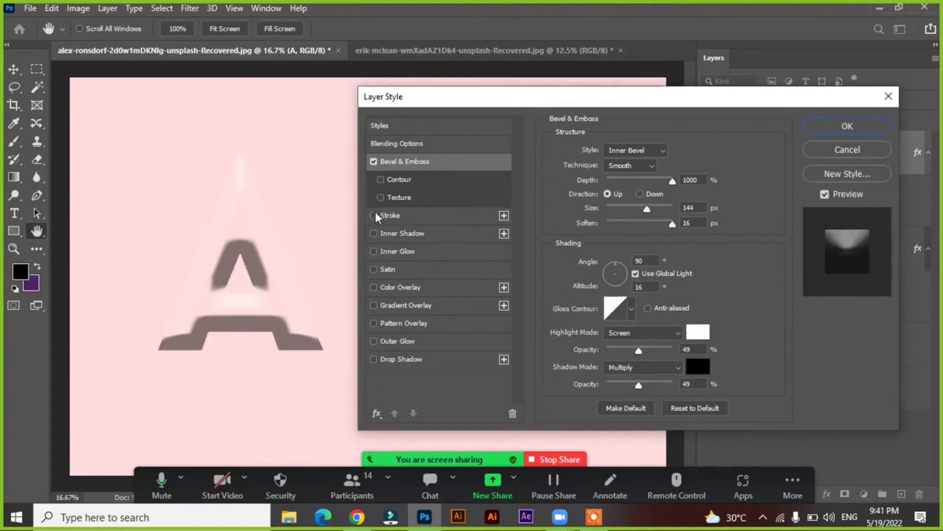
{"action": "left_click", "coordinate": [373, 162]}
{"action": "left_click", "coordinate": [374, 162]}
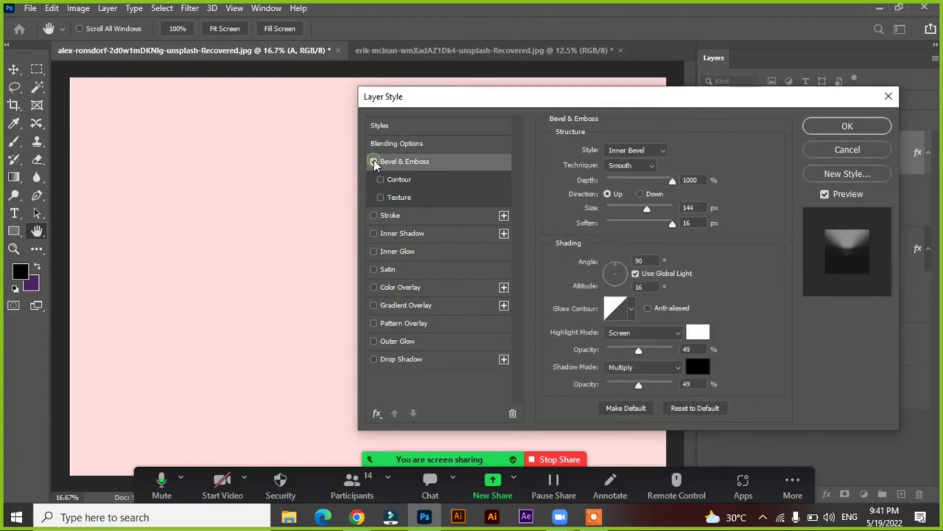
{"action": "left_click_drag", "start_coordinate": [466, 107], "coordinate": [454, 103]}
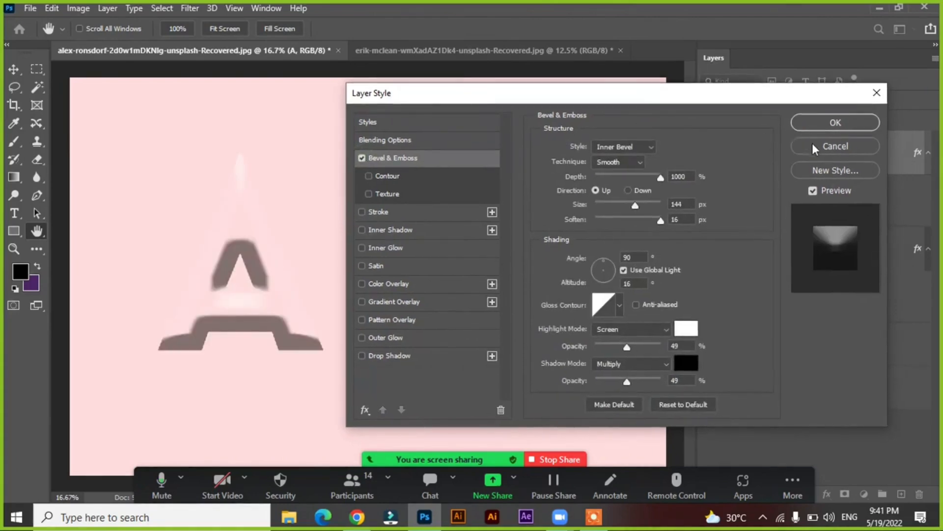
Try a Gradient Overlay on the letter A, then replace it with a red Color Overlay
{"action": "left_click", "coordinate": [414, 303]}
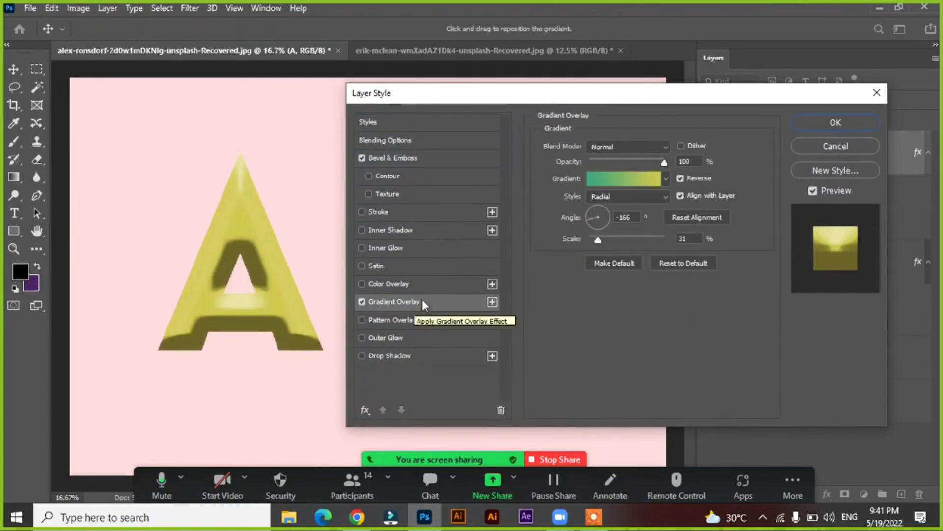
{"action": "left_click", "coordinate": [362, 286]}
{"action": "left_click", "coordinate": [361, 301]}
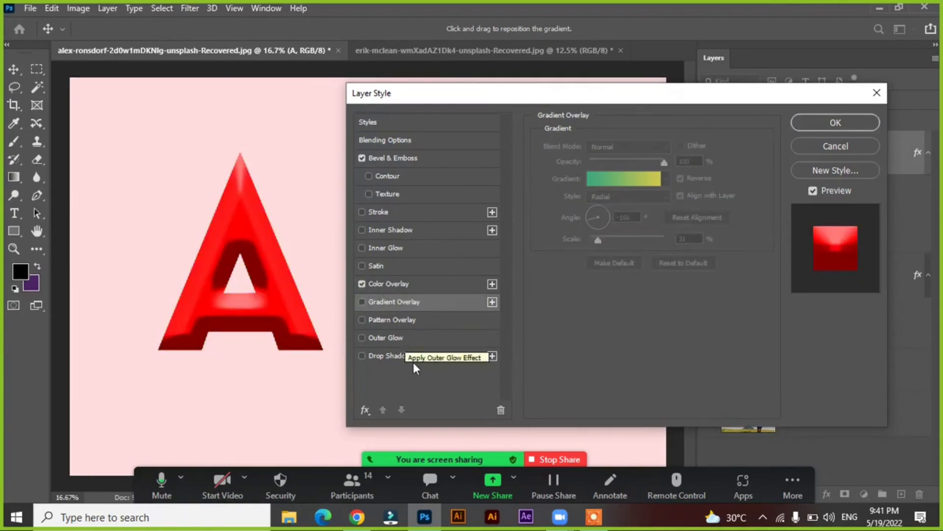
Enable the letter A's Stroke effect and change its colour to dark red a30000
{"action": "left_click", "coordinate": [395, 210]}
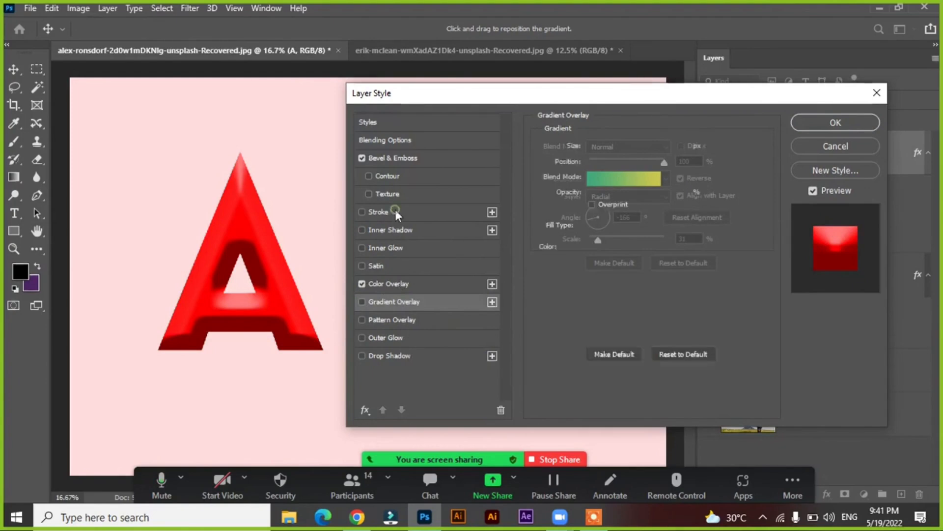
{"action": "left_click", "coordinate": [569, 244]}
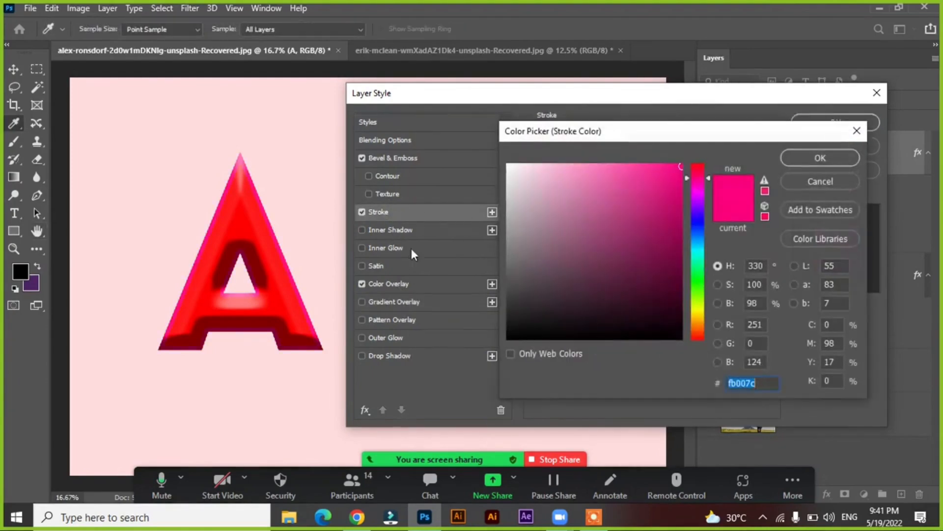
{"action": "left_click_drag", "start_coordinate": [530, 253], "coordinate": [690, 341]}
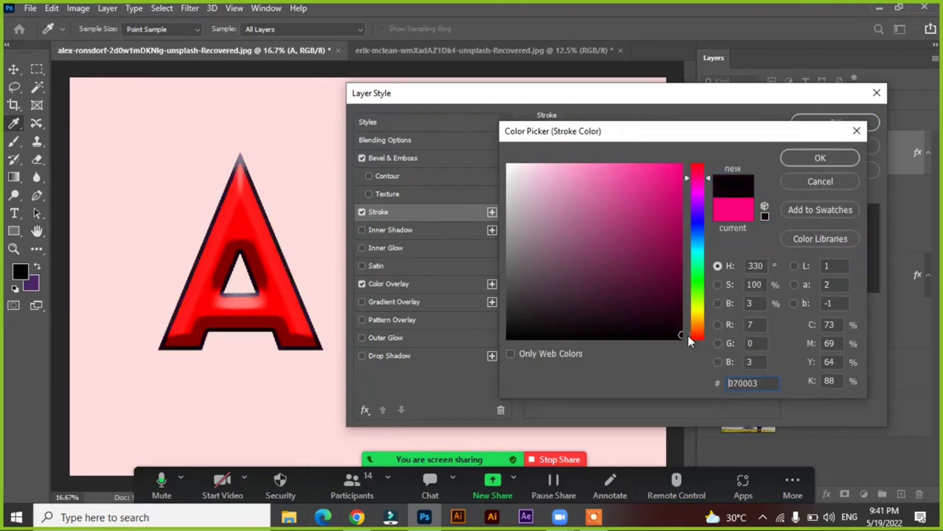
{"action": "left_click_drag", "start_coordinate": [611, 270], "coordinate": [630, 264]}
{"action": "left_click", "coordinate": [235, 237]}
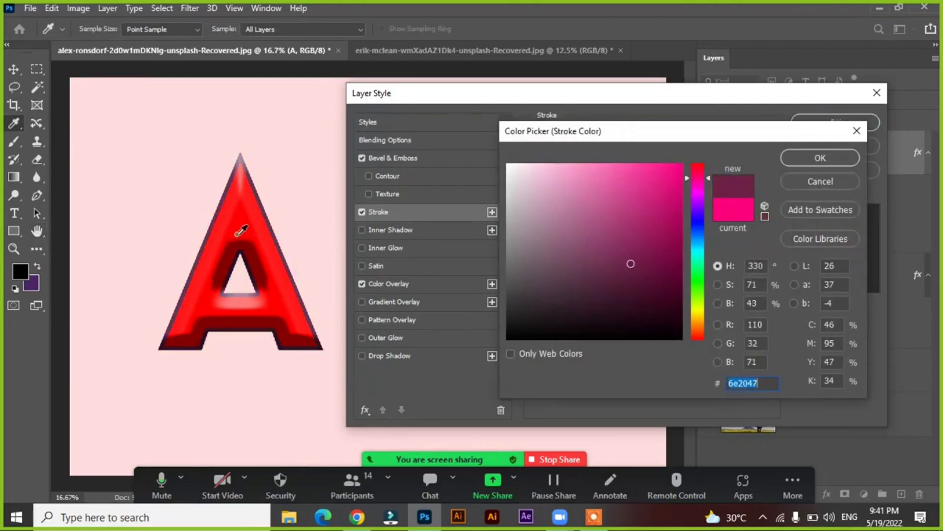
{"action": "left_click", "coordinate": [227, 255]}
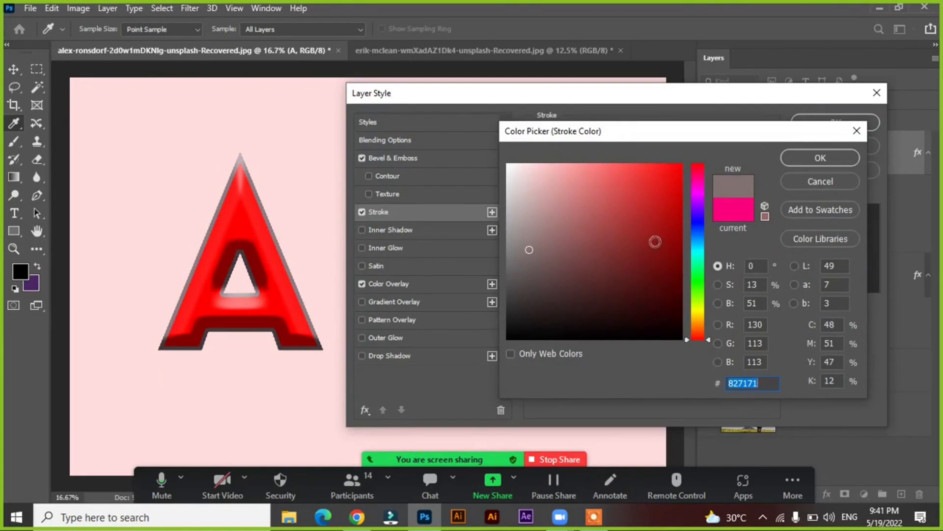
{"action": "mouse_move", "coordinate": [656, 241]}
{"action": "left_mouse_down"}
{"action": "mouse_move", "coordinate": [681, 287]}
{"action": "mouse_move", "coordinate": [684, 228]}
{"action": "left_mouse_up"}
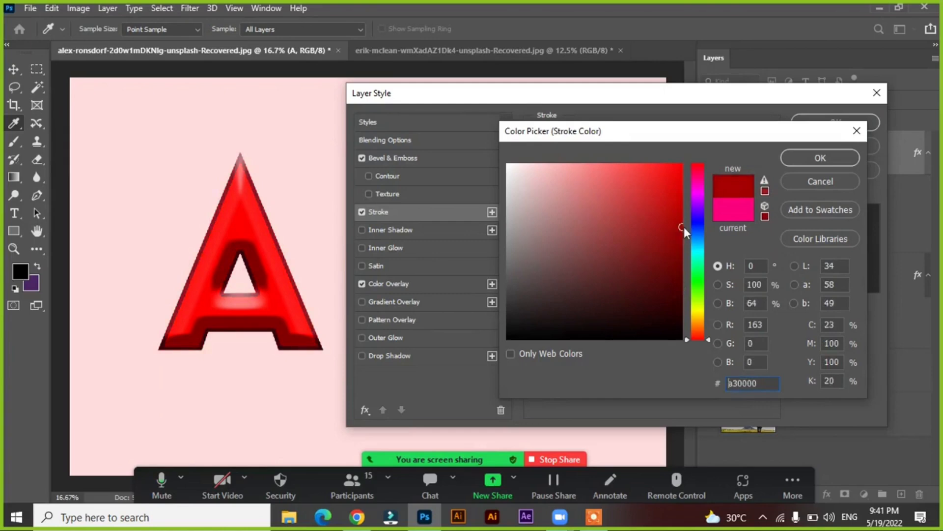
{"action": "left_click", "coordinate": [812, 156]}
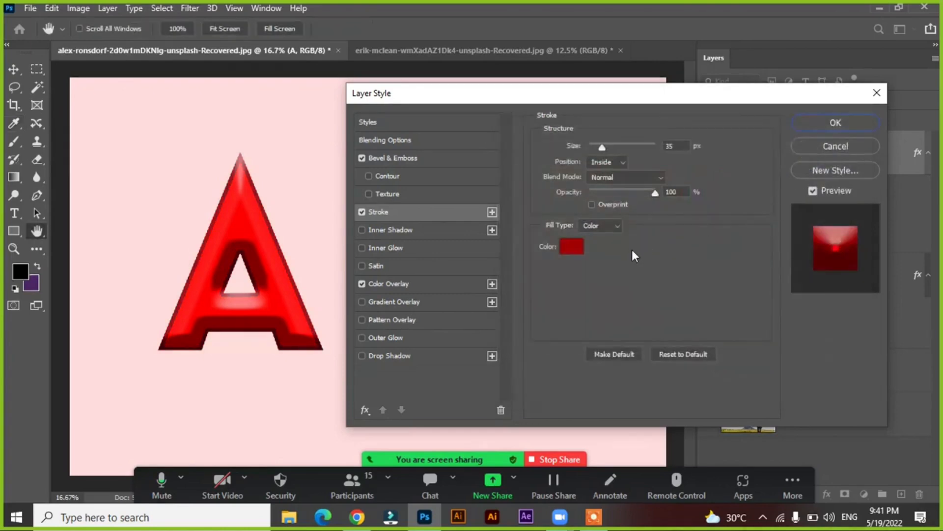
Add a Drop Shadow to the letter A with Normal blend mode and 81% opacity
{"action": "left_click", "coordinate": [416, 357]}
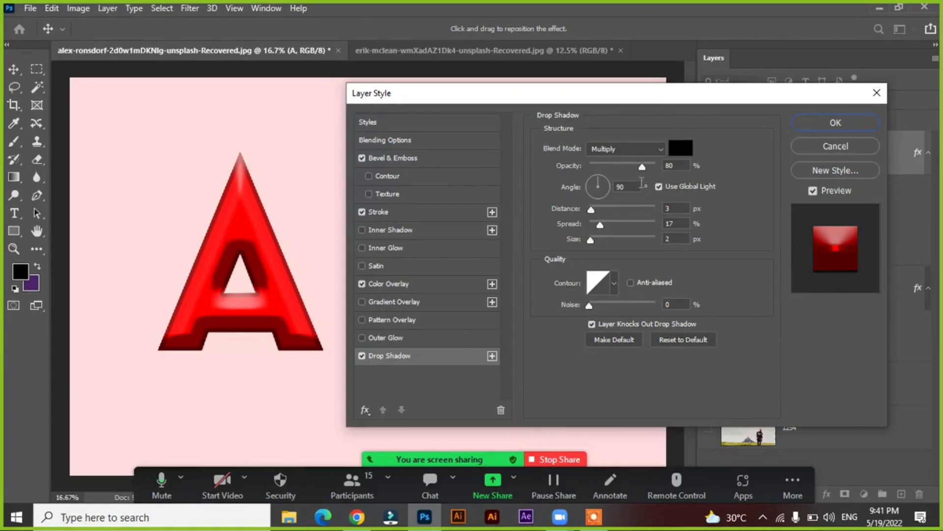
{"action": "left_click_drag", "start_coordinate": [642, 167], "coordinate": [644, 165]}
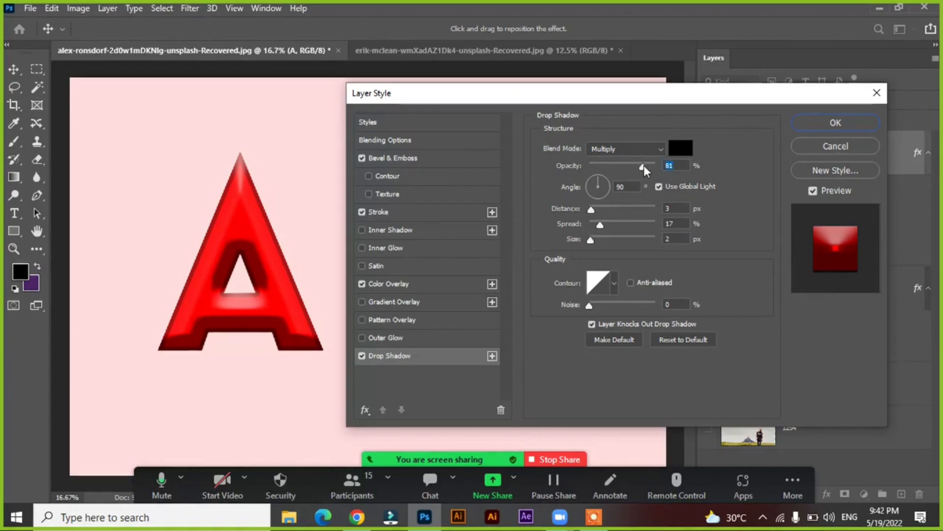
{"action": "left_click", "coordinate": [620, 150]}
{"action": "left_click", "coordinate": [621, 150]}
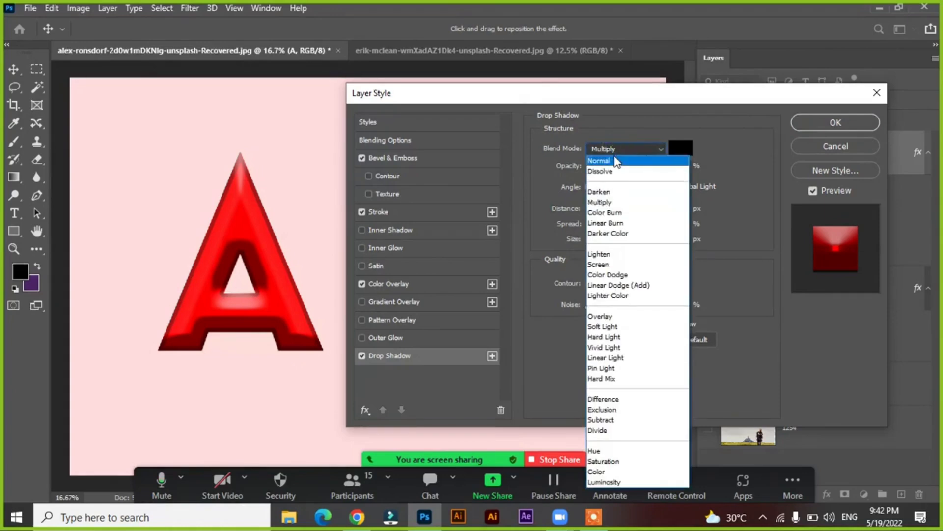
{"action": "left_click", "coordinate": [615, 158]}
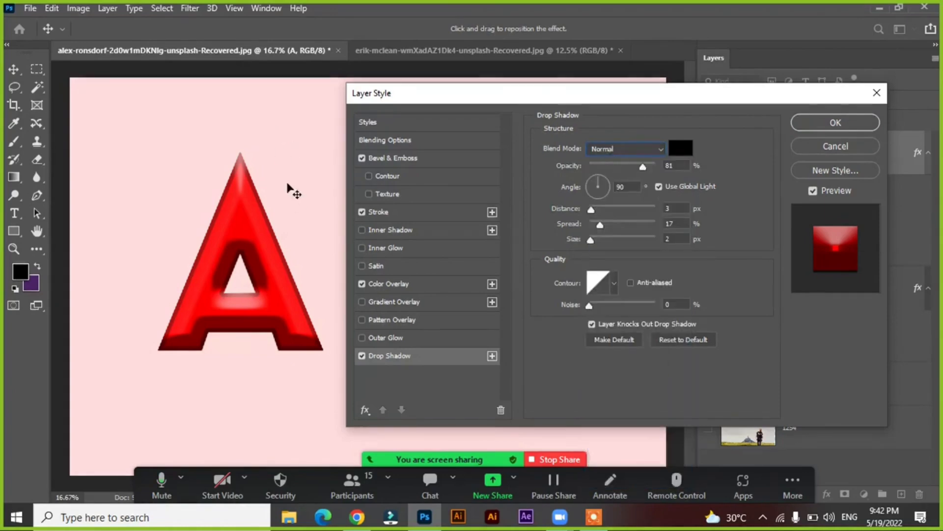
{"action": "left_click", "coordinate": [616, 151]}
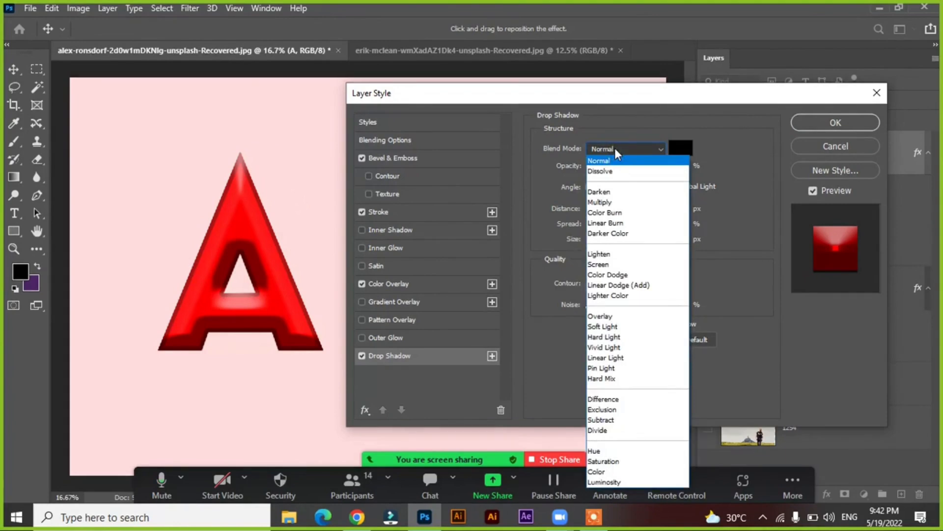
{"action": "left_click", "coordinate": [617, 155]}
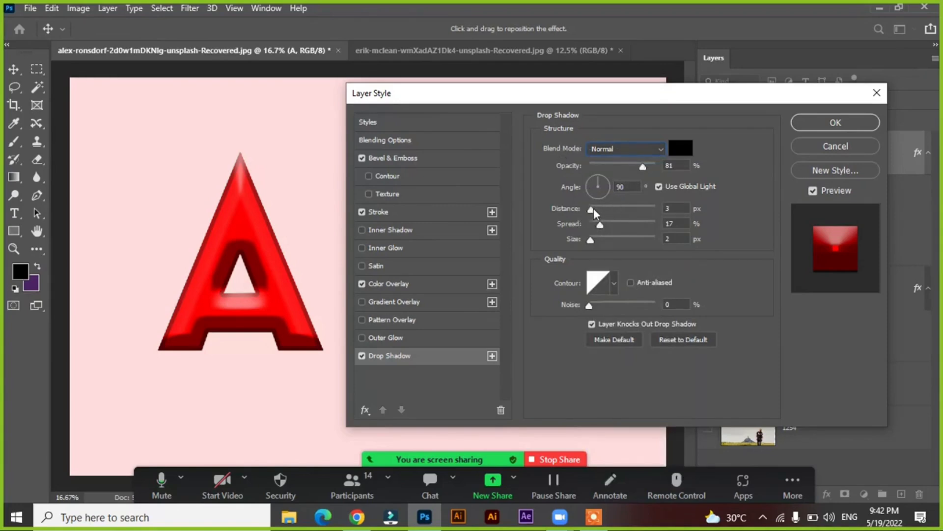
Adjust the drop shadow to a 152° angle, 74 px distance, 1% spread and 117 px size
{"action": "left_click_drag", "start_coordinate": [593, 209], "coordinate": [629, 212]}
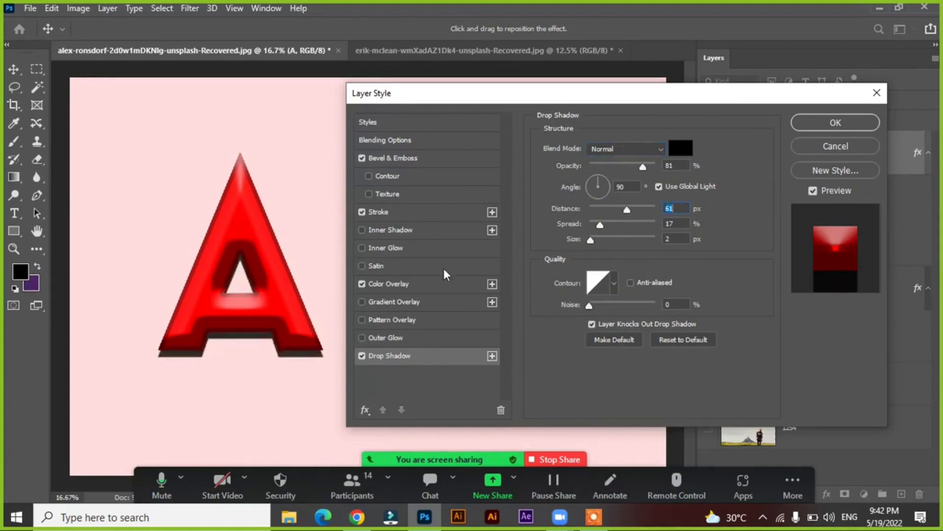
{"action": "left_click_drag", "start_coordinate": [294, 343], "coordinate": [257, 343]}
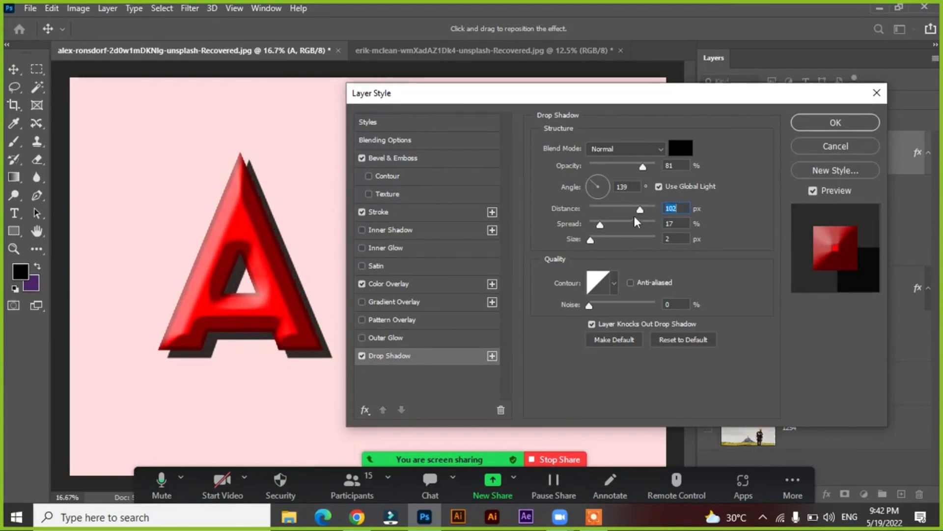
{"action": "left_click_drag", "start_coordinate": [641, 211], "coordinate": [638, 251]}
{"action": "left_click_drag", "start_coordinate": [304, 361], "coordinate": [309, 358]}
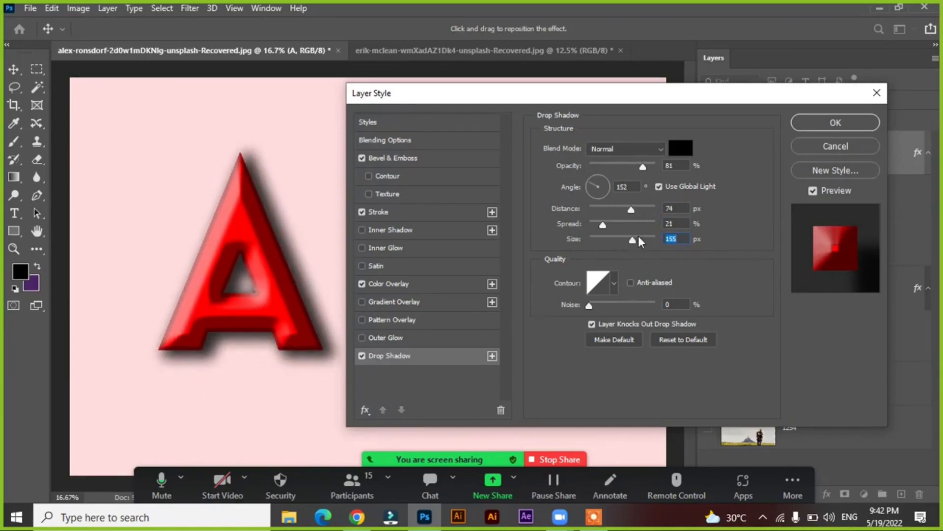
{"action": "mouse_move", "coordinate": [634, 241]}
{"action": "left_mouse_down"}
{"action": "mouse_move", "coordinate": [622, 246]}
{"action": "mouse_move", "coordinate": [633, 244]}
{"action": "mouse_move", "coordinate": [590, 227]}
{"action": "mouse_move", "coordinate": [625, 242]}
{"action": "left_mouse_up"}
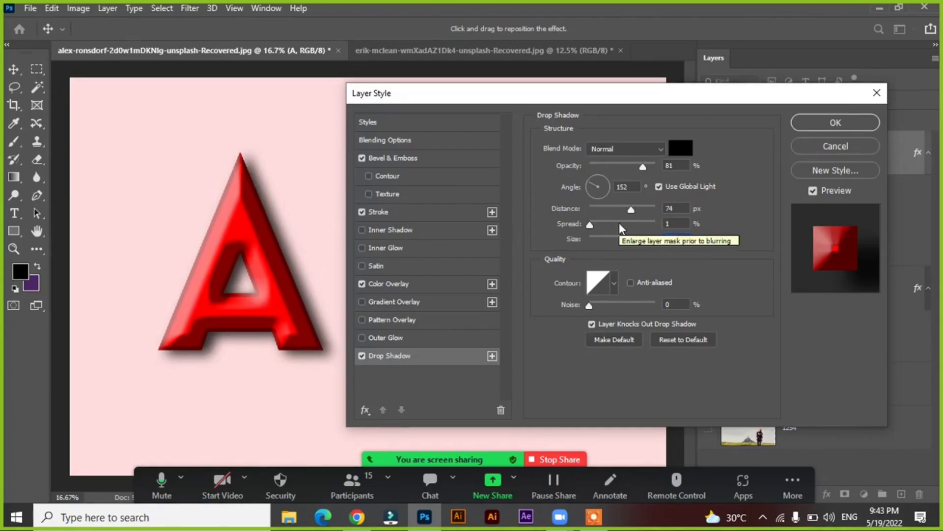
Raise the letter A's fill opacity to 100%, and toggle its Color Overlay off and back on
{"action": "left_click", "coordinate": [436, 140]}
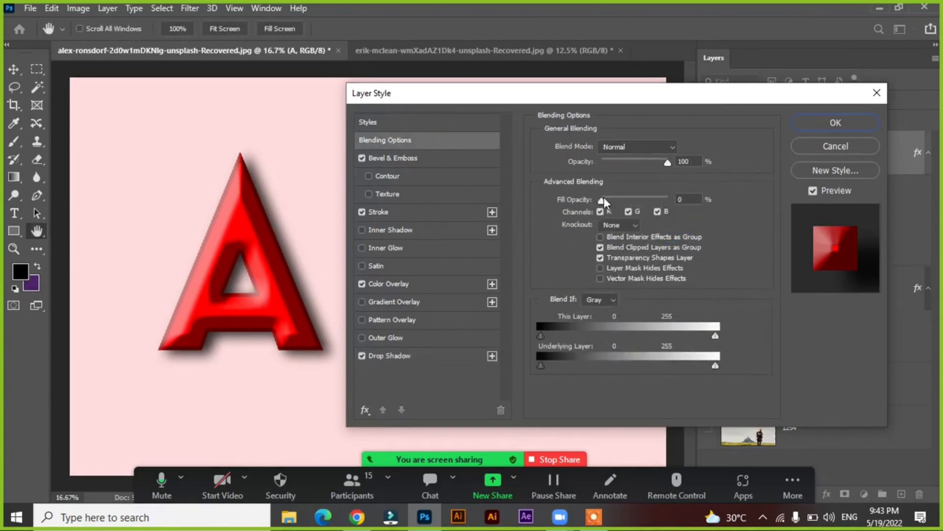
{"action": "left_click_drag", "start_coordinate": [601, 200], "coordinate": [712, 207]}
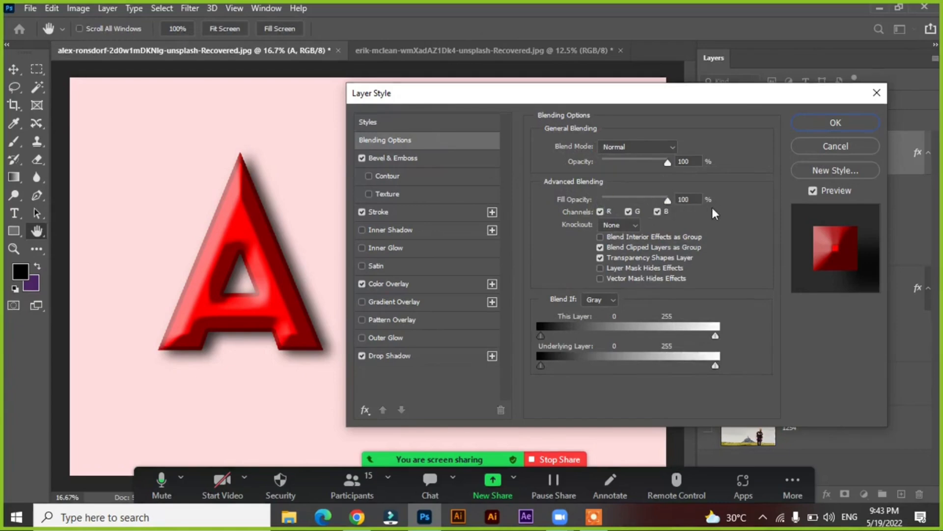
{"action": "left_click", "coordinate": [362, 284]}
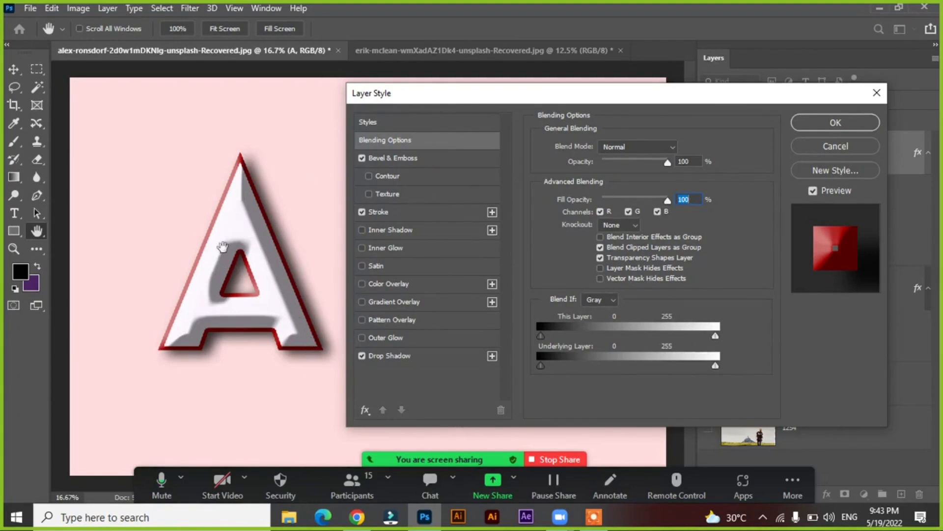
{"action": "left_click", "coordinate": [362, 284]}
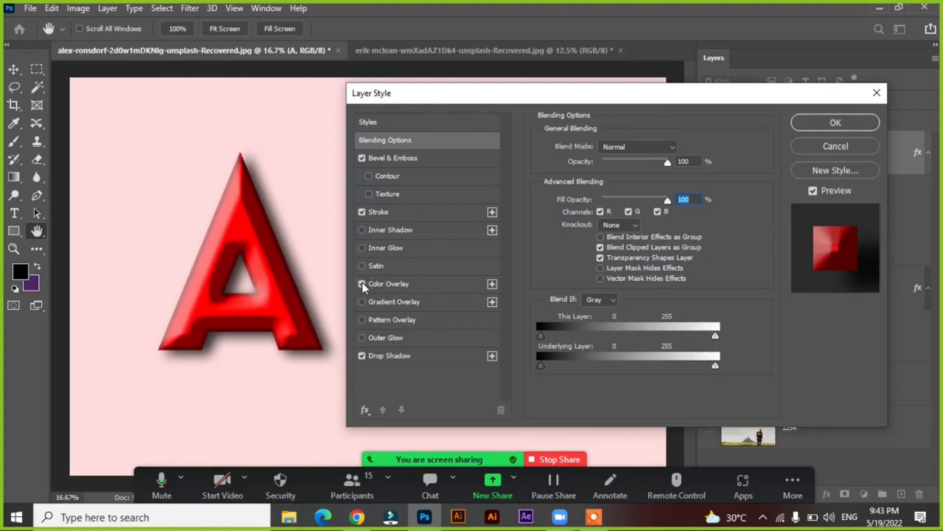
Try white, black and grey for the letter A's Color Overlay, settling on light grey ececec
{"action": "left_click", "coordinate": [392, 284]}
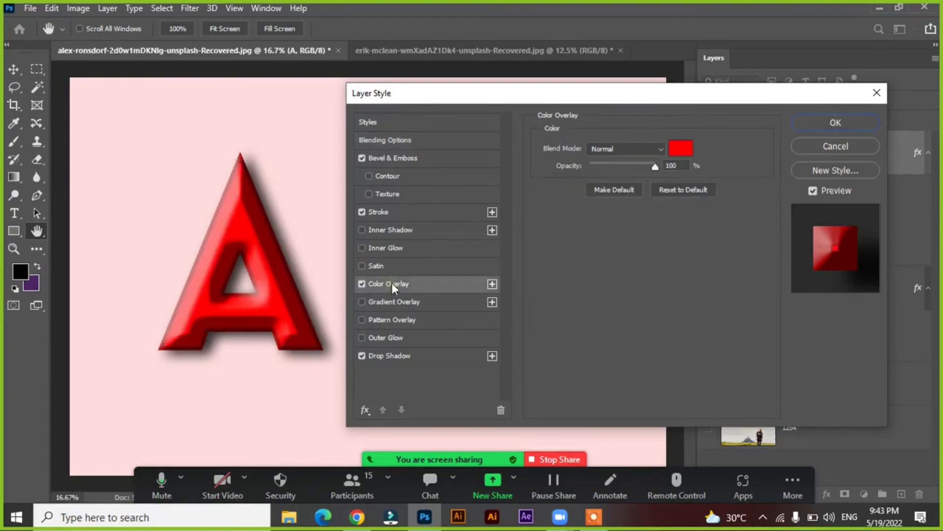
{"action": "left_click", "coordinate": [681, 148]}
{"action": "left_click_drag", "start_coordinate": [513, 172], "coordinate": [497, 153]}
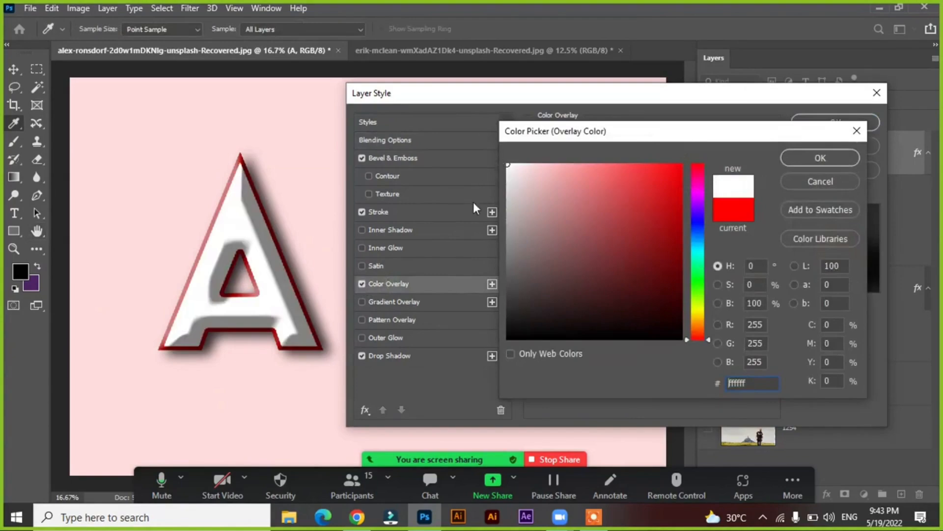
{"action": "left_click_drag", "start_coordinate": [581, 225], "coordinate": [681, 362]}
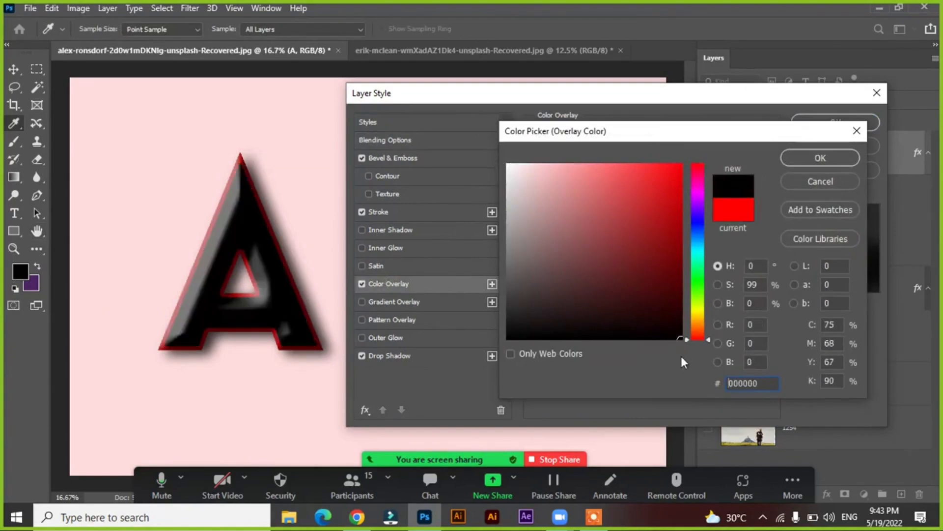
{"action": "left_click_drag", "start_coordinate": [646, 286], "coordinate": [480, 245]}
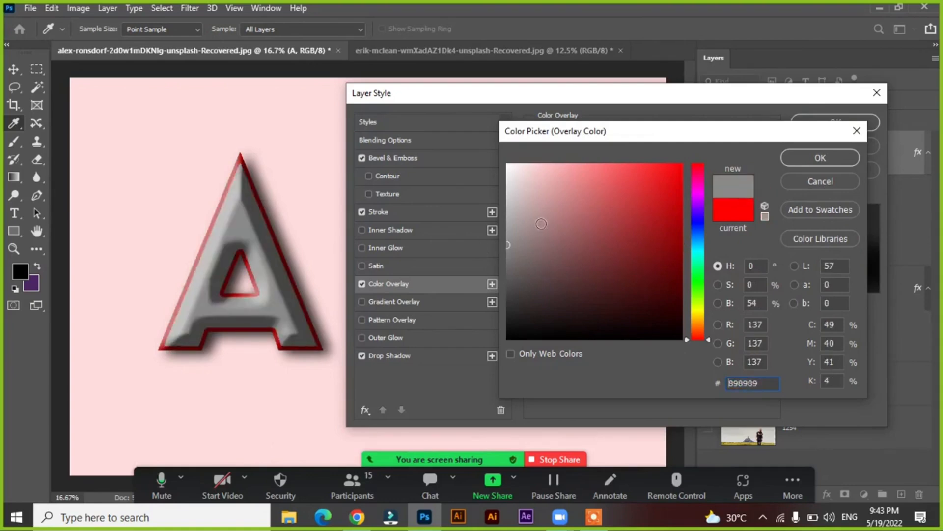
{"action": "left_click_drag", "start_coordinate": [541, 224], "coordinate": [507, 177]}
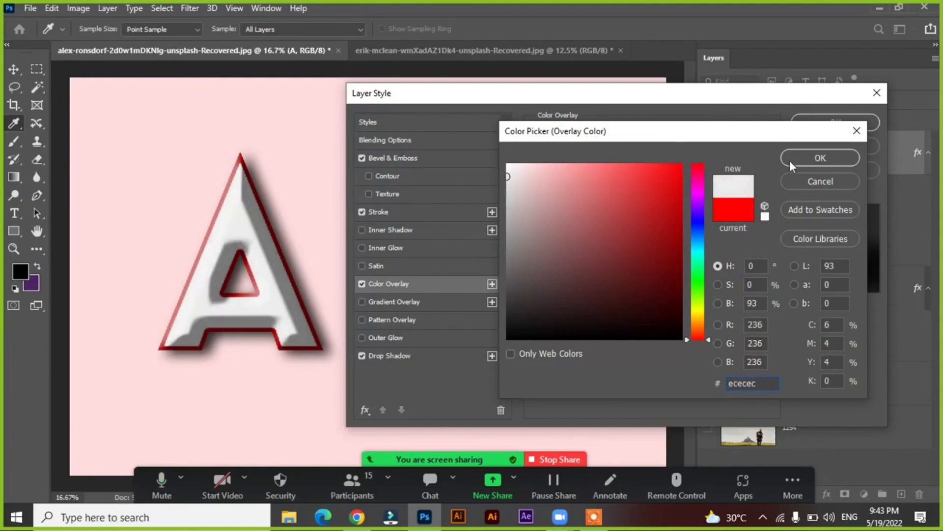
{"action": "left_click", "coordinate": [800, 158]}
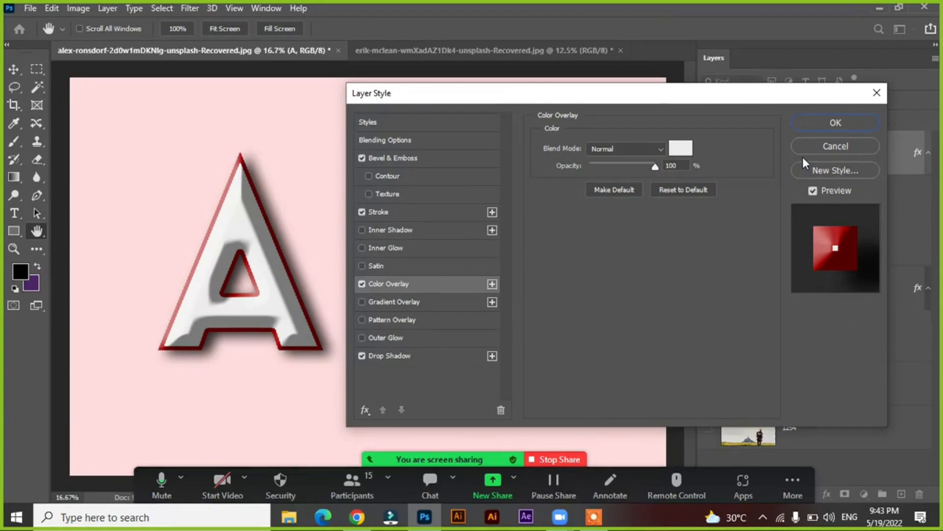
Soften the drop shadow to 65% opacity, 81 px size and 4% spread, keeping noise at 0%
{"action": "left_click", "coordinate": [421, 358]}
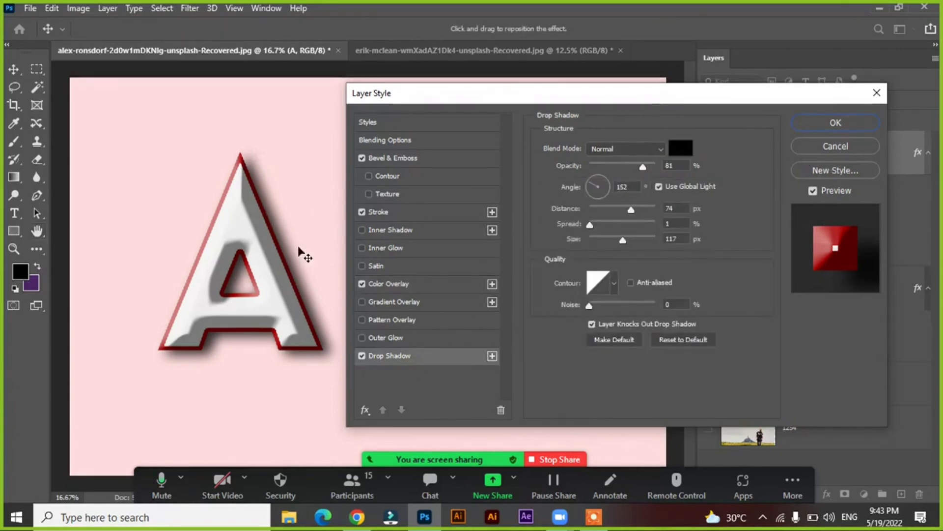
{"action": "mouse_move", "coordinate": [642, 167]}
{"action": "left_mouse_down"}
{"action": "mouse_move", "coordinate": [556, 160]}
{"action": "mouse_move", "coordinate": [695, 175]}
{"action": "mouse_move", "coordinate": [632, 165]}
{"action": "left_mouse_up"}
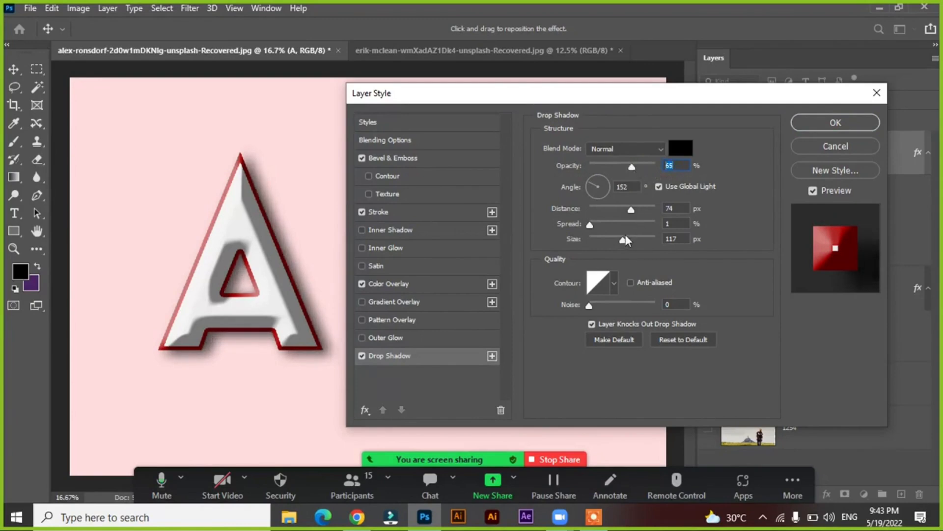
{"action": "left_click_drag", "start_coordinate": [624, 238], "coordinate": [617, 239]}
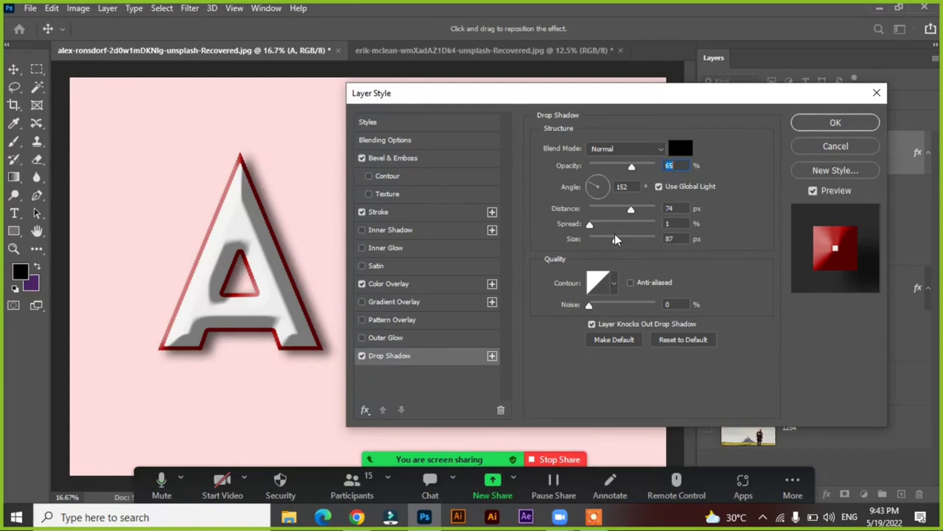
{"action": "left_click_drag", "start_coordinate": [590, 225], "coordinate": [594, 229]}
{"action": "left_click_drag", "start_coordinate": [590, 306], "coordinate": [566, 308]}
Try the Center and Inside positions for the letter A's stroke, then set it to 1 px and Outside
{"action": "left_click_drag", "start_coordinate": [435, 101], "coordinate": [532, 107]}
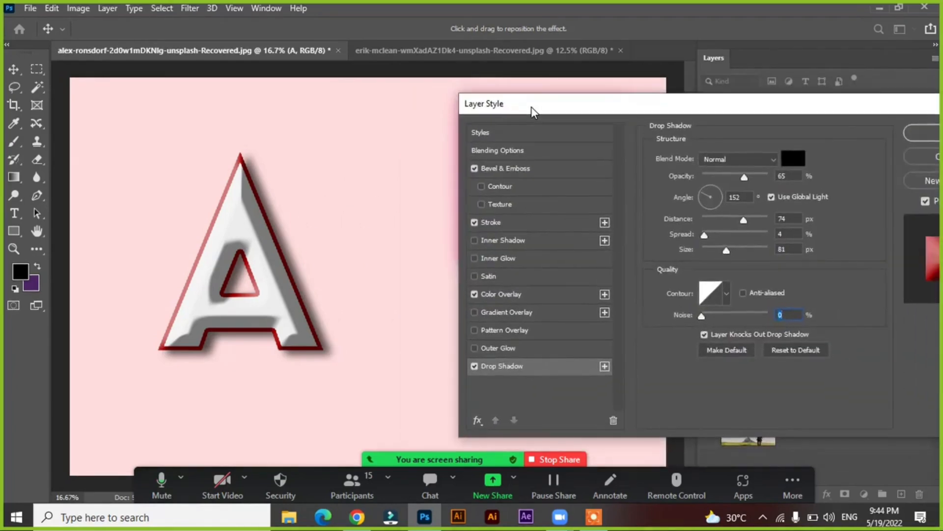
{"action": "left_click", "coordinate": [532, 225]}
{"action": "left_click", "coordinate": [720, 170]}
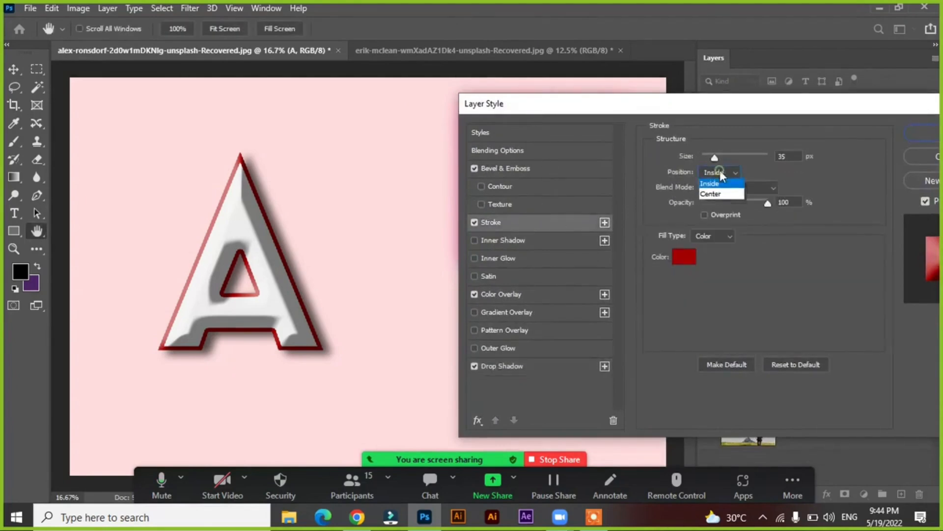
{"action": "left_click", "coordinate": [712, 202]}
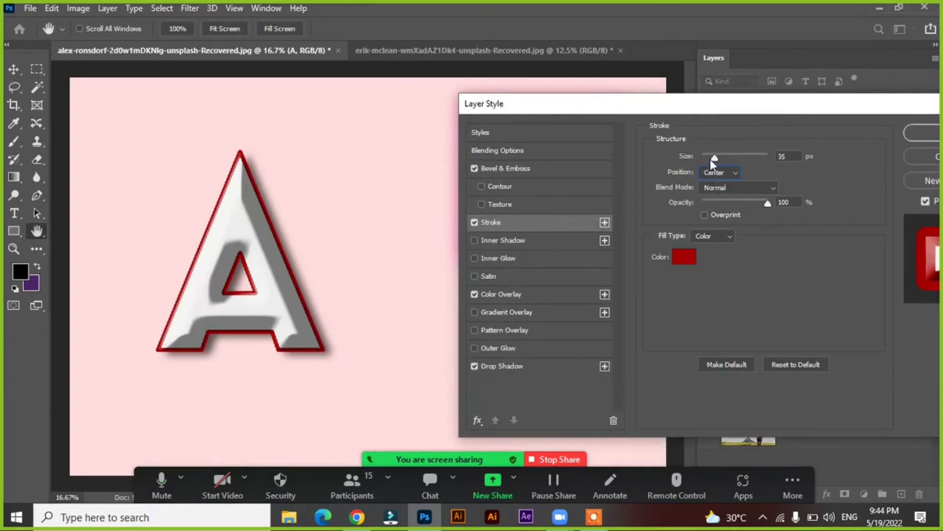
{"action": "left_click", "coordinate": [712, 172]}
{"action": "left_click", "coordinate": [713, 194]}
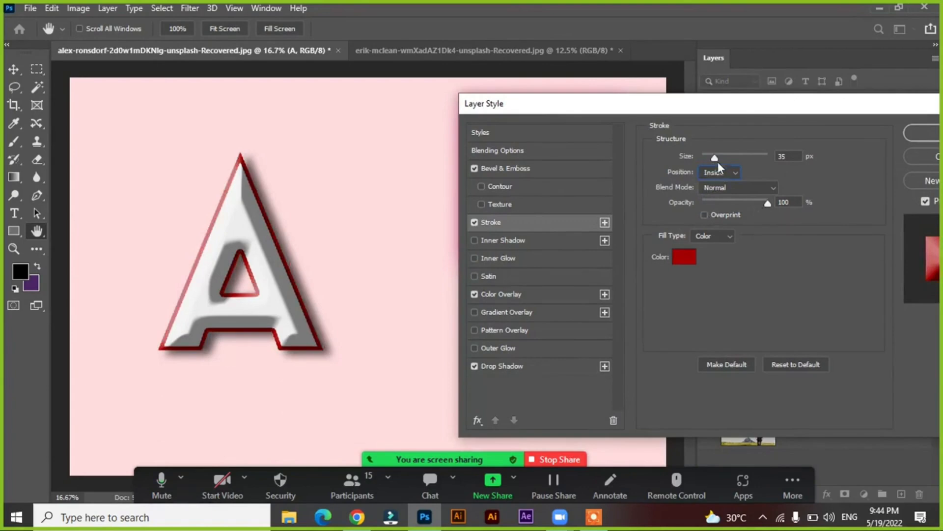
{"action": "mouse_move", "coordinate": [716, 158]}
{"action": "left_mouse_down"}
{"action": "mouse_move", "coordinate": [776, 168]}
{"action": "mouse_move", "coordinate": [695, 162]}
{"action": "mouse_move", "coordinate": [741, 155]}
{"action": "mouse_move", "coordinate": [697, 150]}
{"action": "left_mouse_up"}
{"action": "left_click", "coordinate": [719, 172]}
{"action": "left_click", "coordinate": [717, 182]}
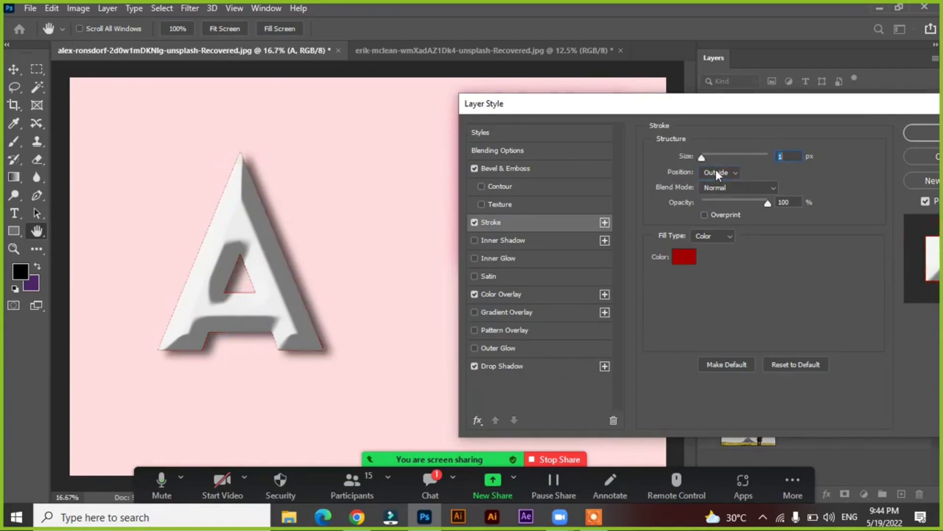
Try a Center stroke at 49 px on the letter A, then set the stroke to Inside at 27 px
{"action": "left_click", "coordinate": [715, 170]}
{"action": "left_click", "coordinate": [713, 202]}
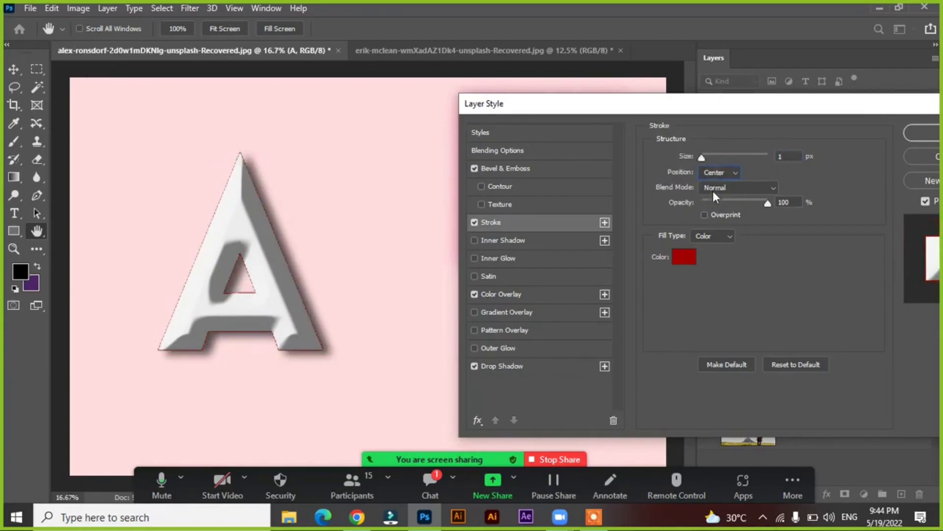
{"action": "left_click_drag", "start_coordinate": [702, 157], "coordinate": [720, 156]}
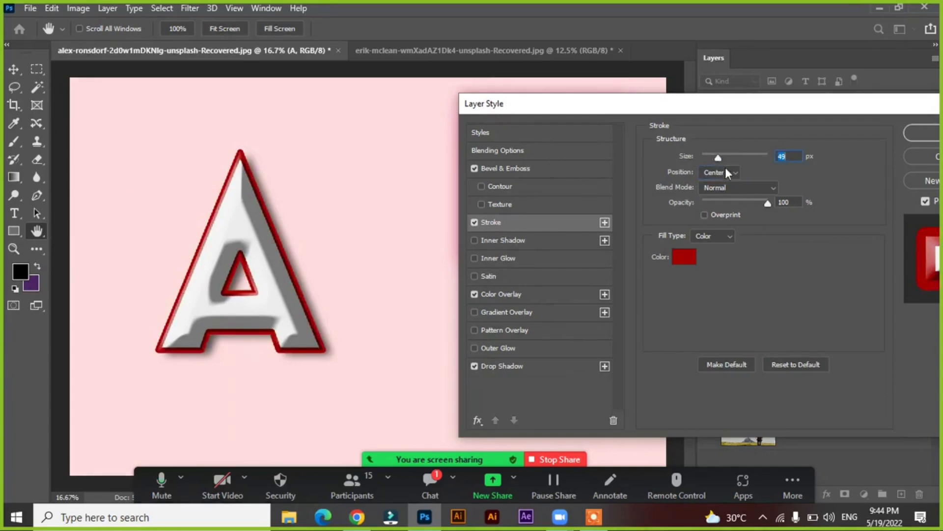
{"action": "left_click", "coordinate": [726, 170]}
{"action": "left_click", "coordinate": [717, 192]}
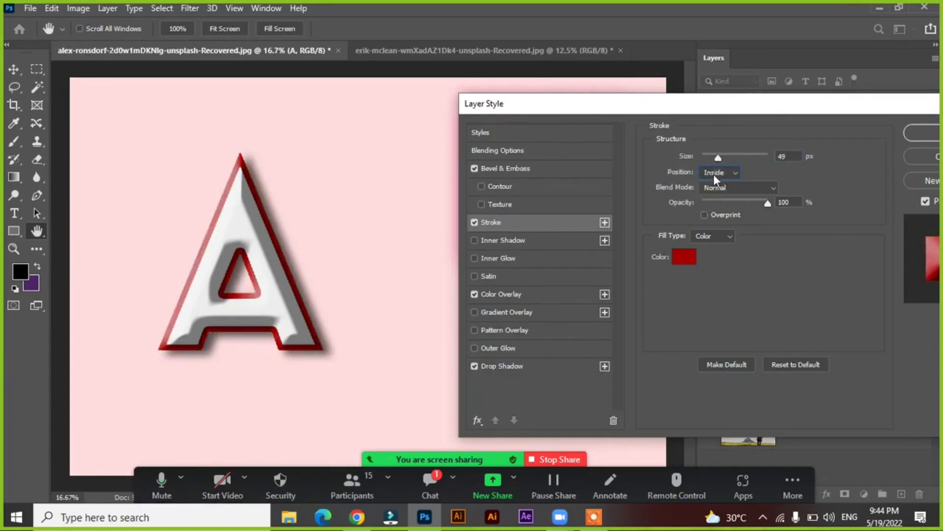
{"action": "left_click_drag", "start_coordinate": [718, 161], "coordinate": [713, 160]}
Change the letter A's stroke color to black 000000
{"action": "left_click", "coordinate": [688, 255]}
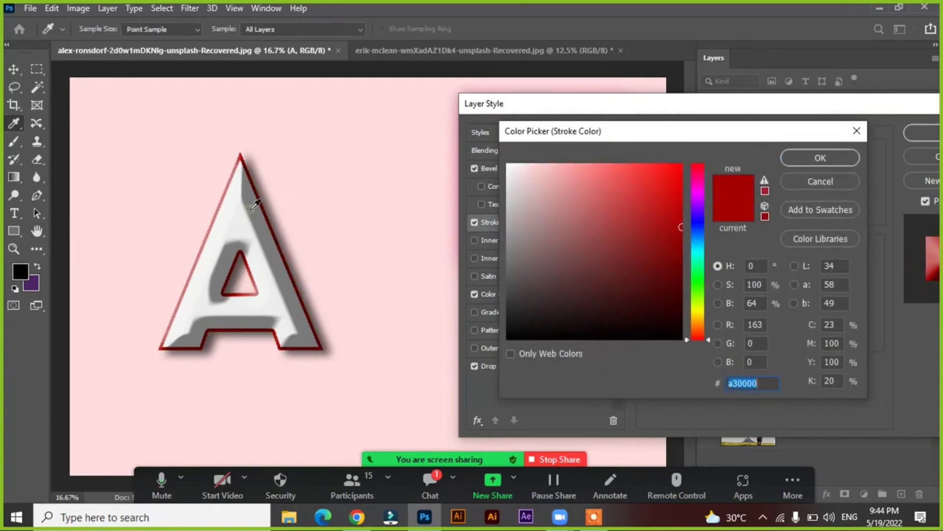
{"action": "left_click", "coordinate": [290, 206]}
{"action": "mouse_move", "coordinate": [531, 201]}
{"action": "left_mouse_down"}
{"action": "mouse_move", "coordinate": [513, 167]}
{"action": "mouse_move", "coordinate": [528, 302]}
{"action": "mouse_move", "coordinate": [549, 350]}
{"action": "left_mouse_up"}
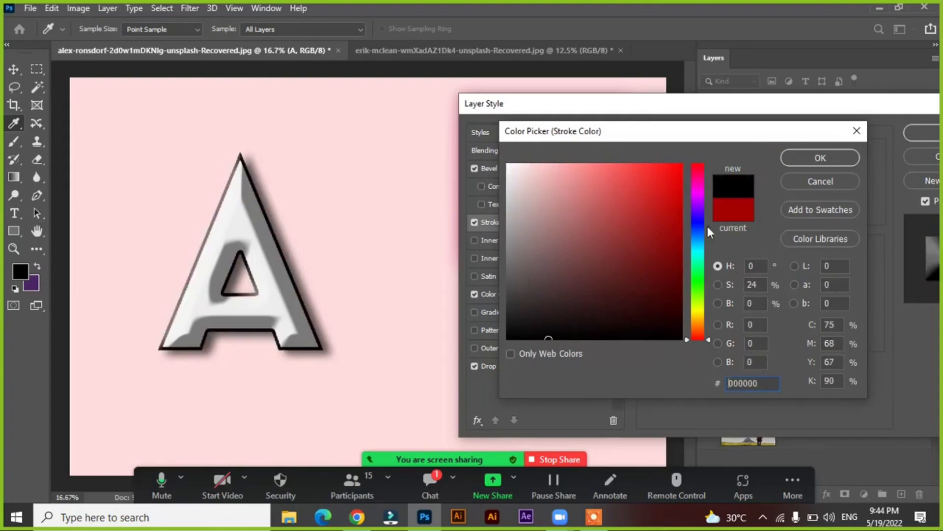
{"action": "left_click", "coordinate": [800, 158]}
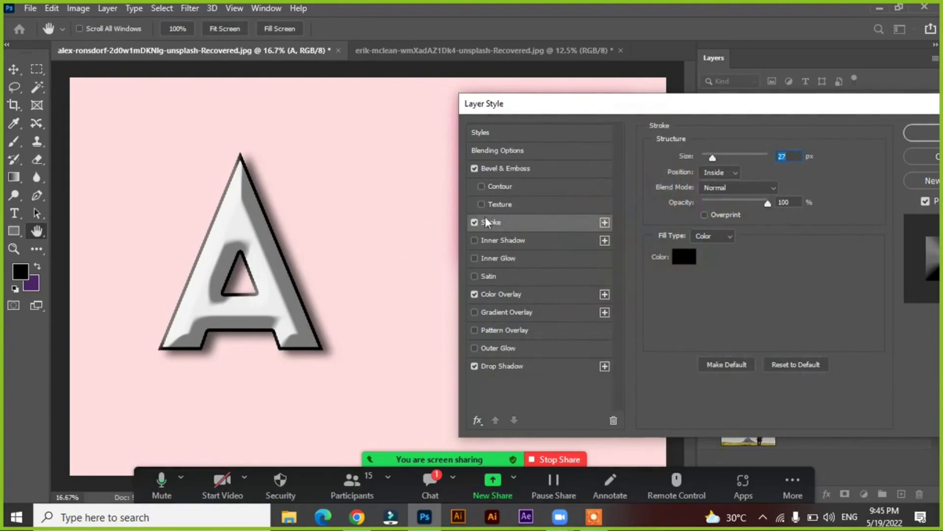
Try the Emboss, Outer Bevel and Pillow Emboss styles for the letter A's bevel, then return it to Inner Bevel
{"action": "left_click", "coordinate": [509, 168]}
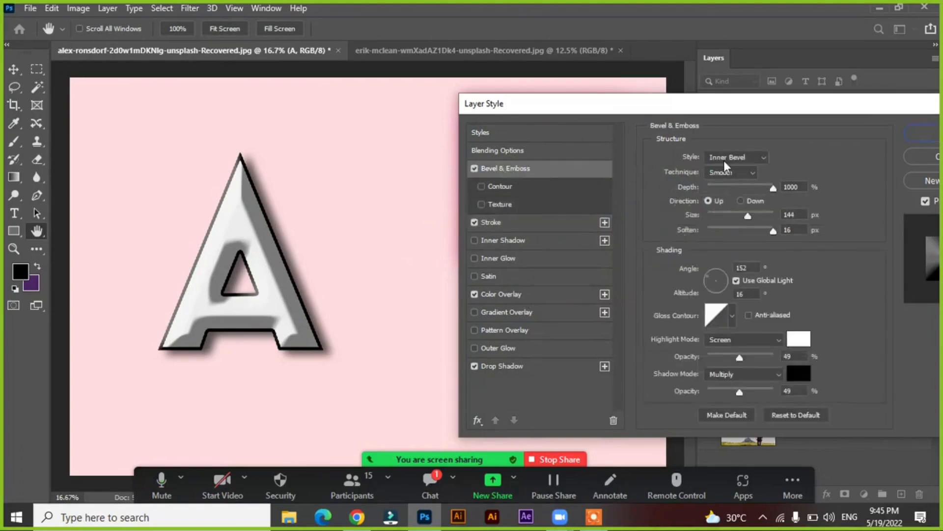
{"action": "left_click", "coordinate": [724, 160]}
{"action": "left_click", "coordinate": [724, 192]}
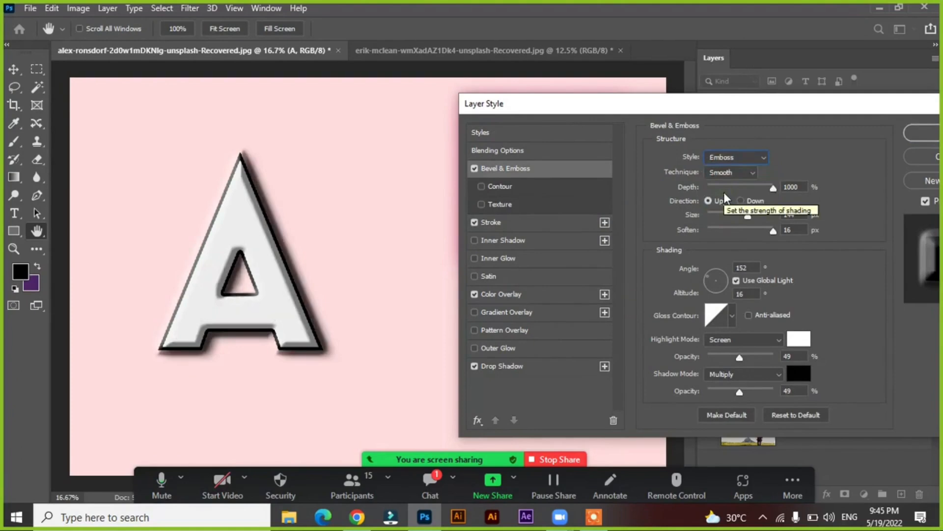
{"action": "left_click", "coordinate": [720, 158]}
{"action": "left_click", "coordinate": [723, 166]}
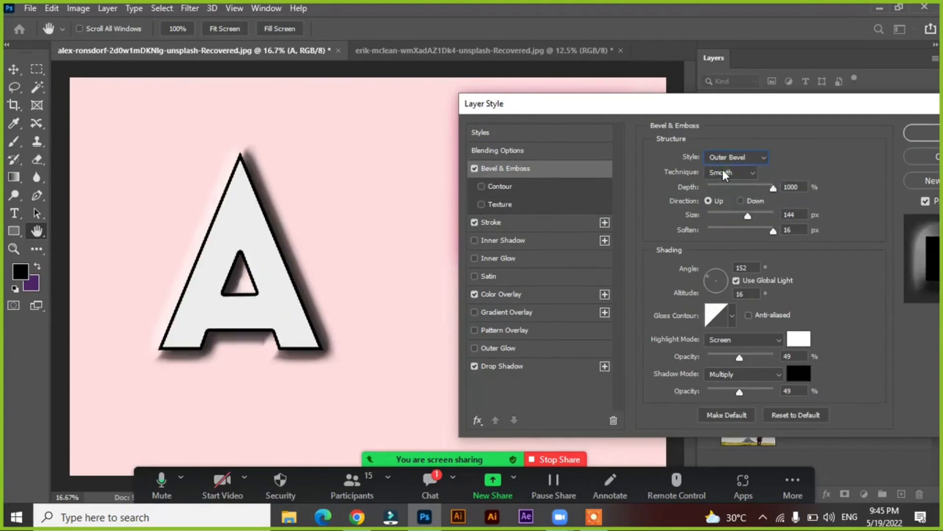
{"action": "left_click", "coordinate": [720, 155]}
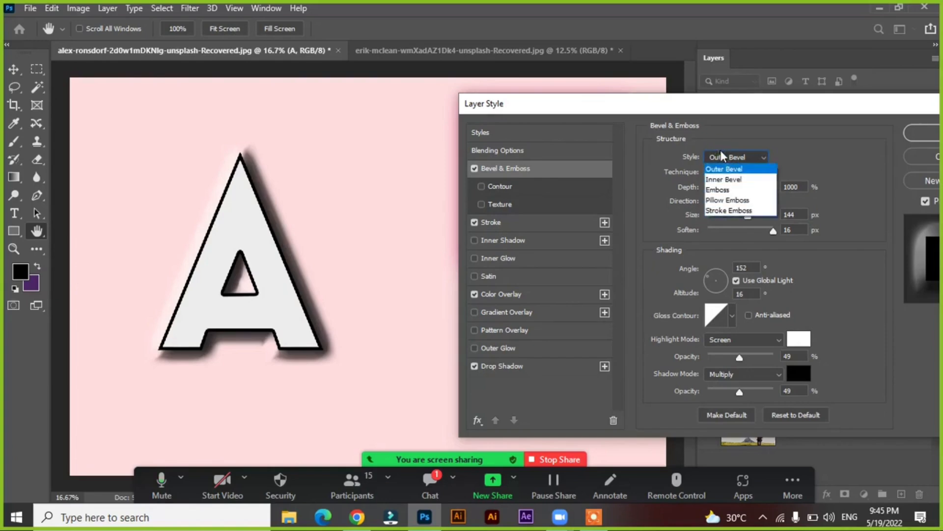
{"action": "left_click", "coordinate": [721, 200]}
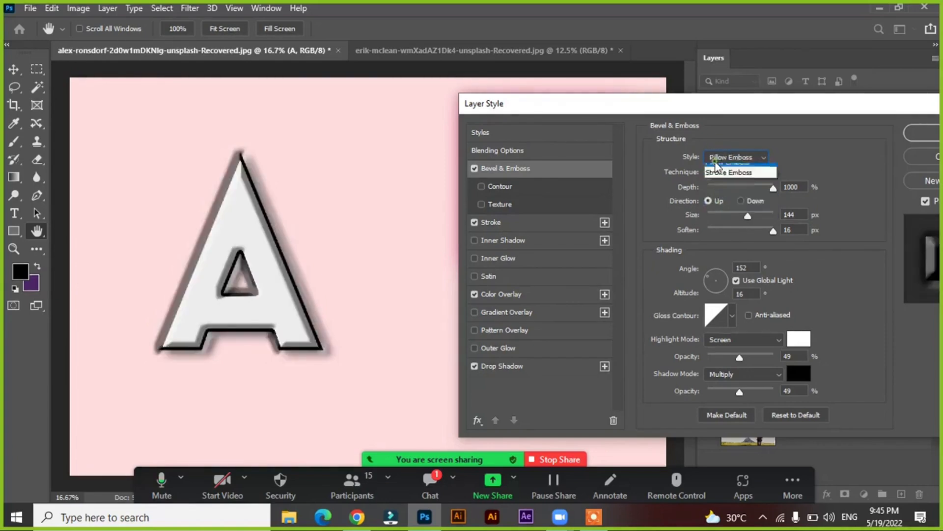
{"action": "left_click", "coordinate": [722, 157]}
{"action": "left_click", "coordinate": [719, 180]}
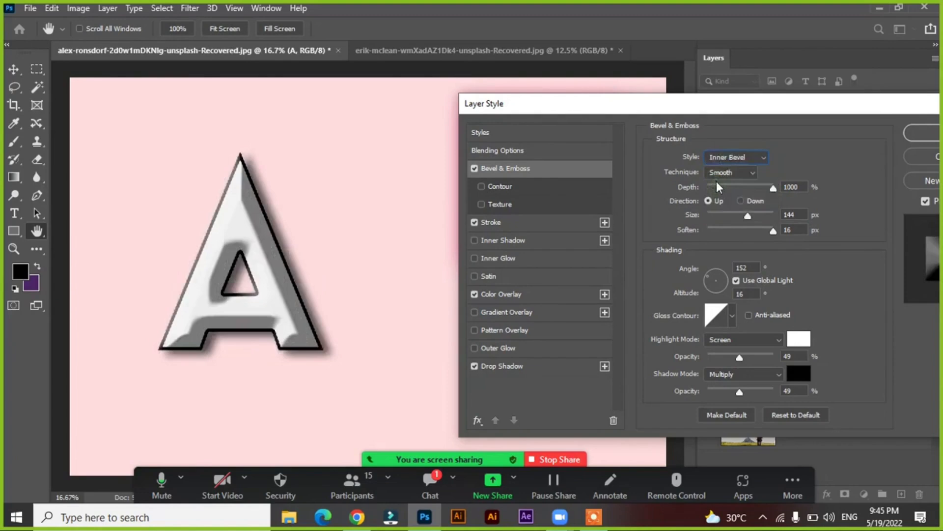
Try the Emboss style for the letter A's bevel with a 76 px size and 2 px soften
{"action": "left_click", "coordinate": [717, 163]}
{"action": "left_click", "coordinate": [719, 193]}
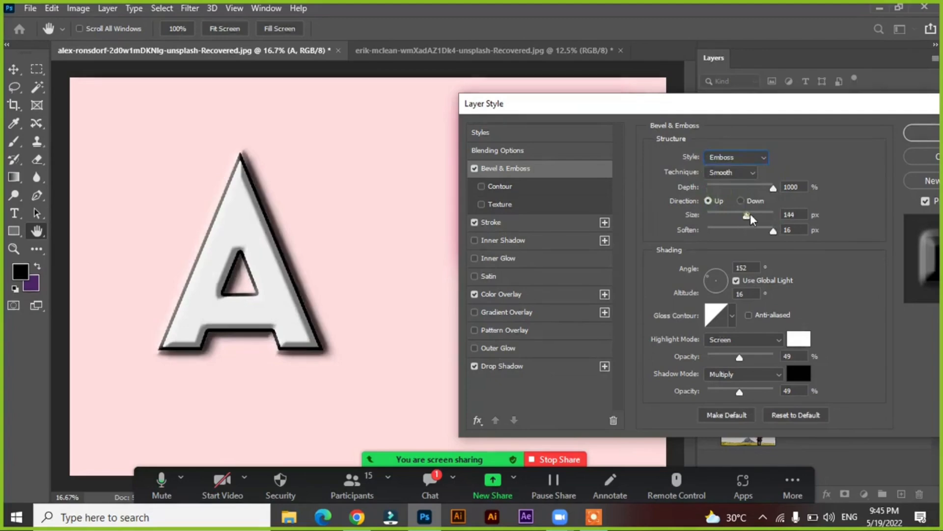
{"action": "left_click_drag", "start_coordinate": [749, 214], "coordinate": [732, 225]}
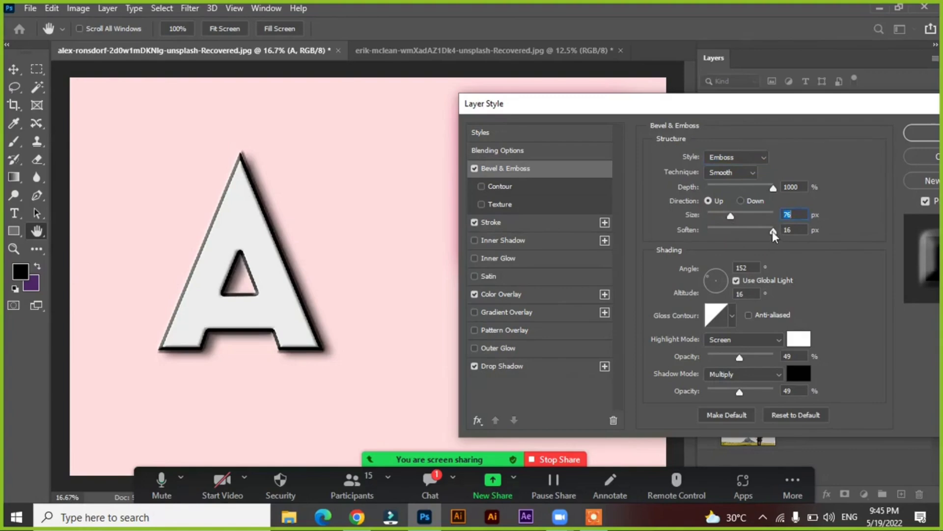
{"action": "left_click_drag", "start_coordinate": [772, 231], "coordinate": [718, 231]}
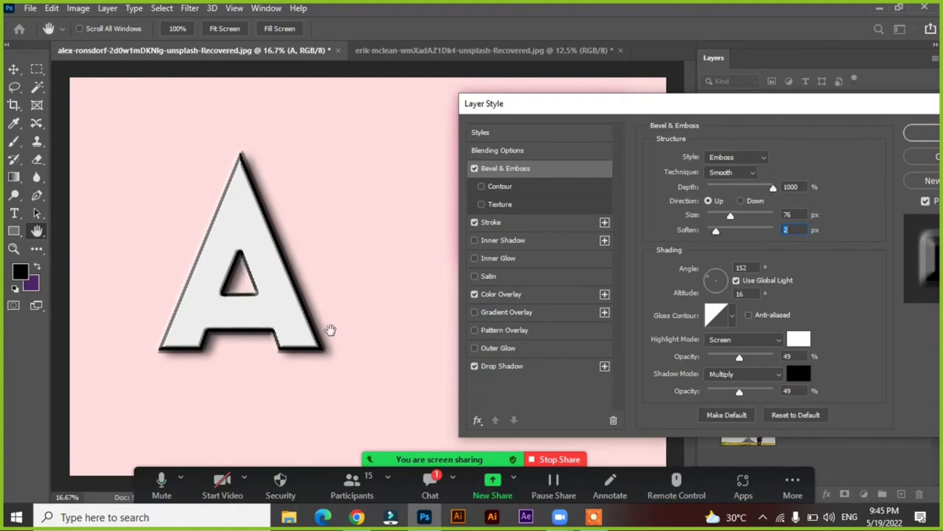
{"action": "left_click_drag", "start_coordinate": [553, 106], "coordinate": [477, 97]}
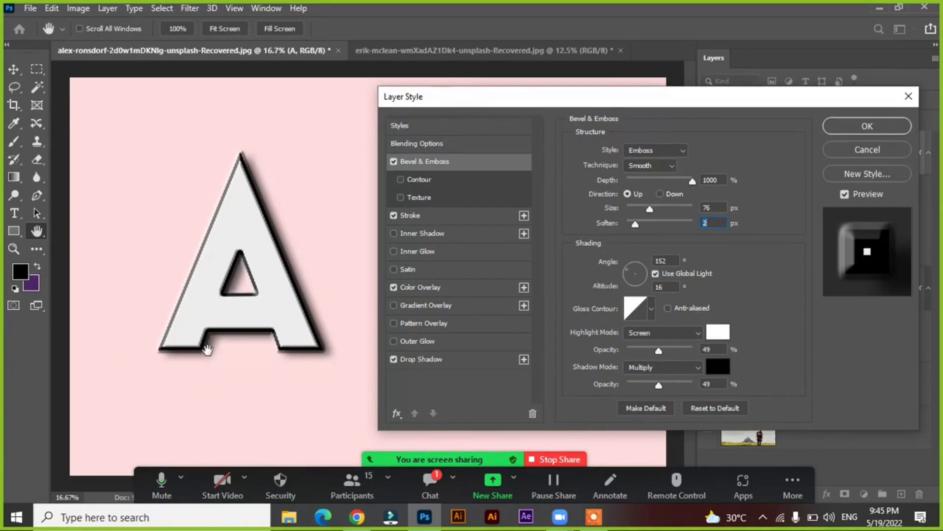
{"action": "mouse_move", "coordinate": [601, 94]}
{"action": "left_mouse_down"}
{"action": "mouse_move", "coordinate": [618, 92]}
{"action": "mouse_move", "coordinate": [598, 97]}
{"action": "left_mouse_up"}
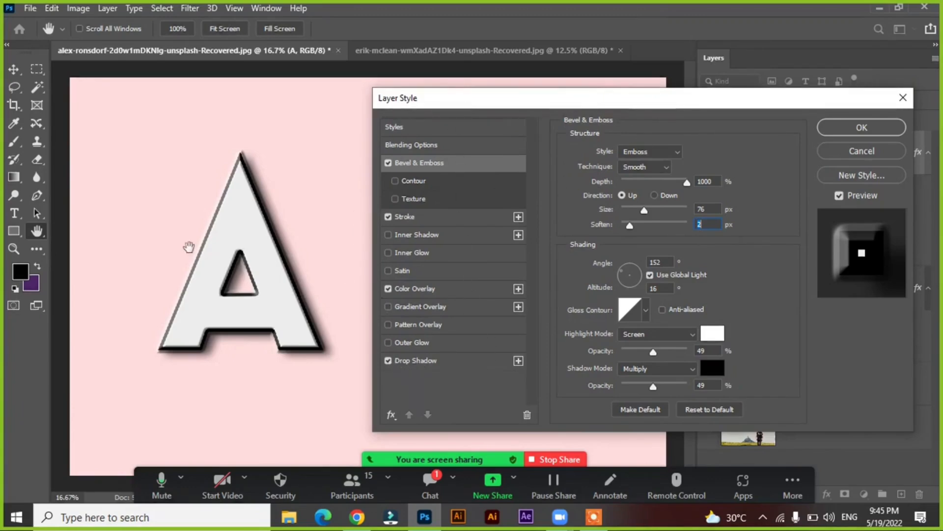
Set the letter A's bevel to Inner Bevel with 438% depth, 70 px size and 15 px soften
{"action": "left_click", "coordinate": [639, 150]}
{"action": "left_click", "coordinate": [638, 172]}
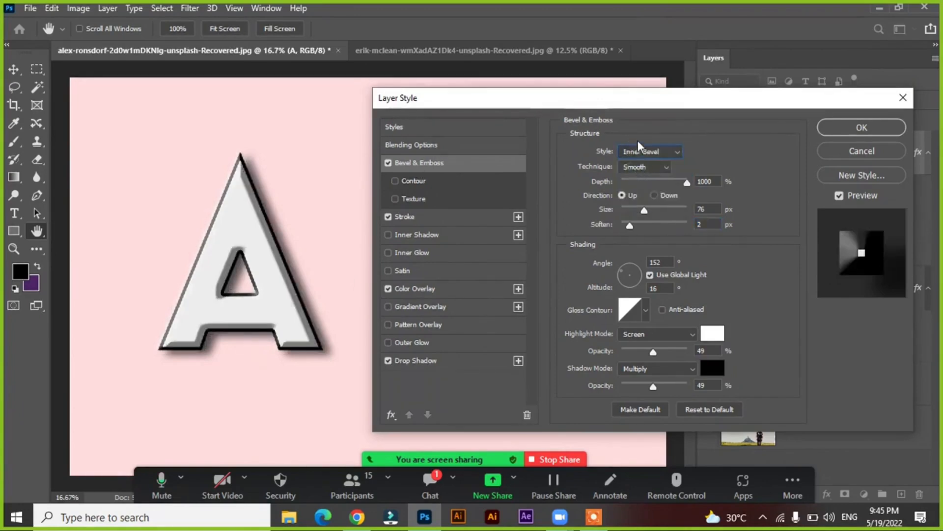
{"action": "left_click_drag", "start_coordinate": [645, 207], "coordinate": [684, 224]}
{"action": "mouse_move", "coordinate": [684, 182]}
{"action": "left_mouse_down"}
{"action": "mouse_move", "coordinate": [599, 191]}
{"action": "mouse_move", "coordinate": [652, 196]}
{"action": "mouse_move", "coordinate": [643, 212]}
{"action": "left_mouse_up"}
Read the new message in the Zoom meeting chat, then close the chat window
{"action": "left_click", "coordinate": [430, 480]}
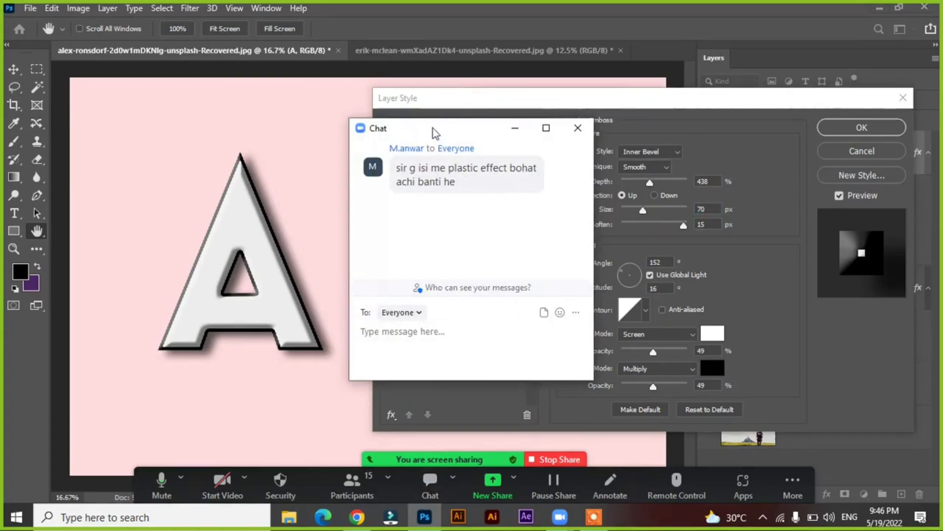
{"action": "left_click_drag", "start_coordinate": [433, 128], "coordinate": [385, 134]}
{"action": "left_click", "coordinate": [467, 135]}
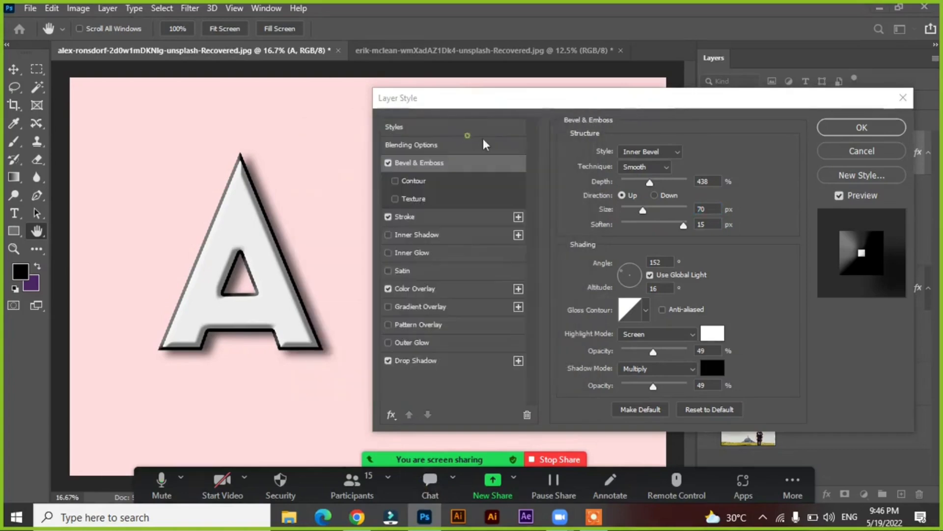
Keep the Inner Bevel style, apply the layer style, and move the letter A slightly up and to the left on the canvas
{"action": "left_click", "coordinate": [638, 152]}
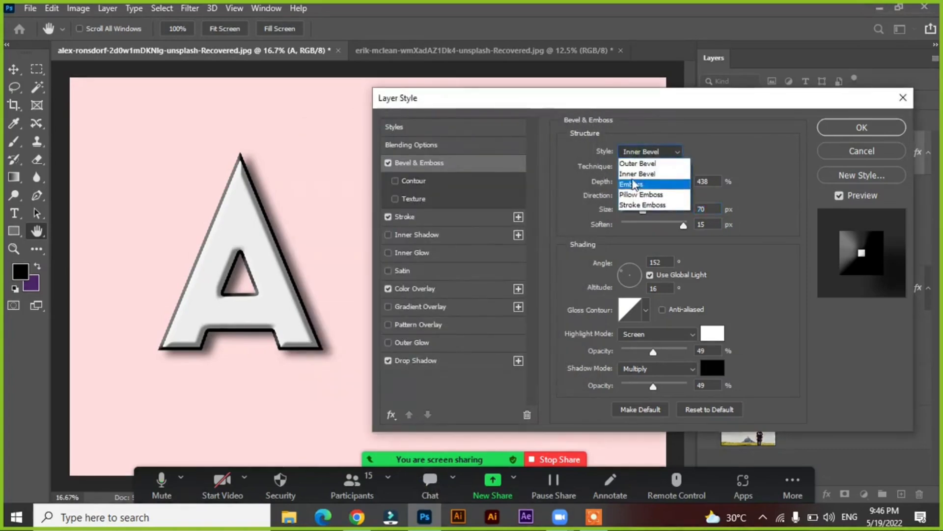
{"action": "left_click", "coordinate": [631, 152]}
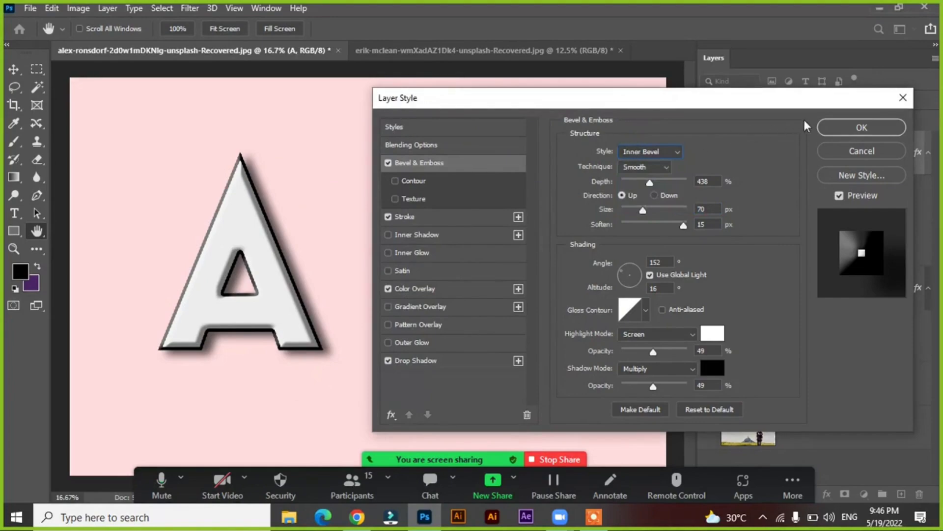
{"action": "left_click", "coordinate": [835, 127]}
{"action": "left_click_drag", "start_coordinate": [231, 232], "coordinate": [209, 222]}
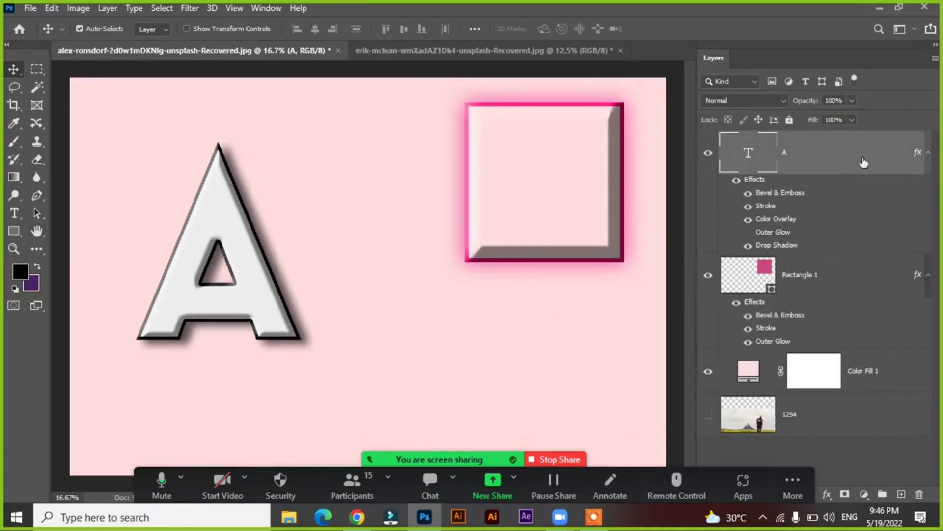
Turn off the letter A's Color Overlay, lower its fill opacity to 0%, and apply the layer style
{"action": "double_click", "coordinate": [759, 149]}
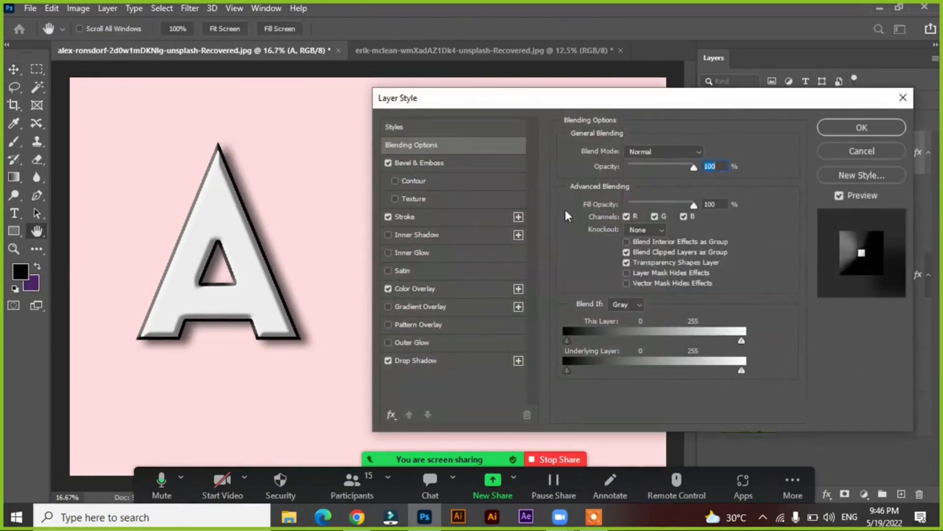
{"action": "left_click", "coordinate": [416, 290]}
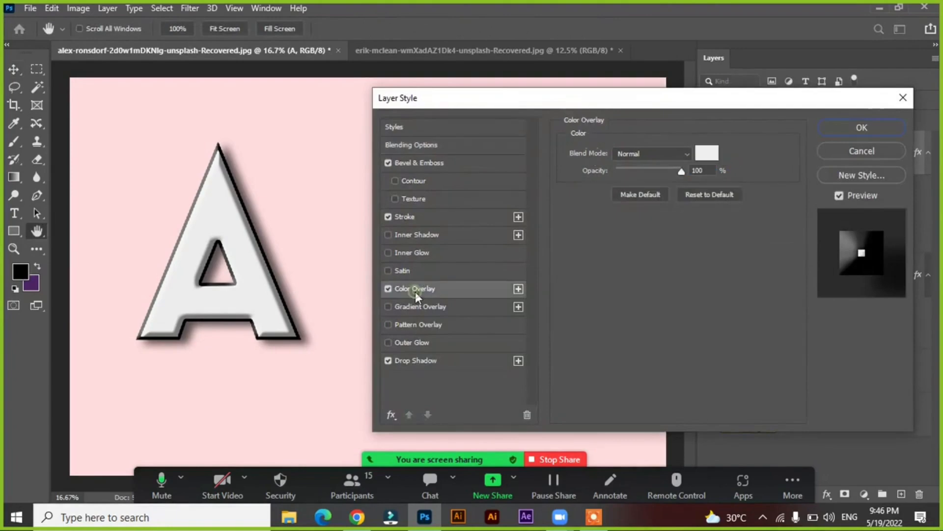
{"action": "left_click", "coordinate": [388, 289]}
{"action": "left_click", "coordinate": [448, 143]}
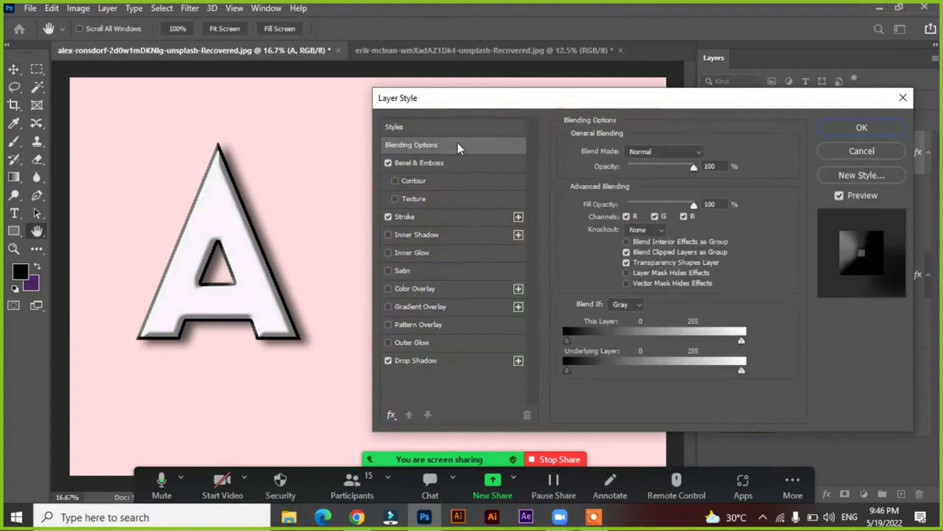
{"action": "left_click_drag", "start_coordinate": [695, 205], "coordinate": [605, 206]}
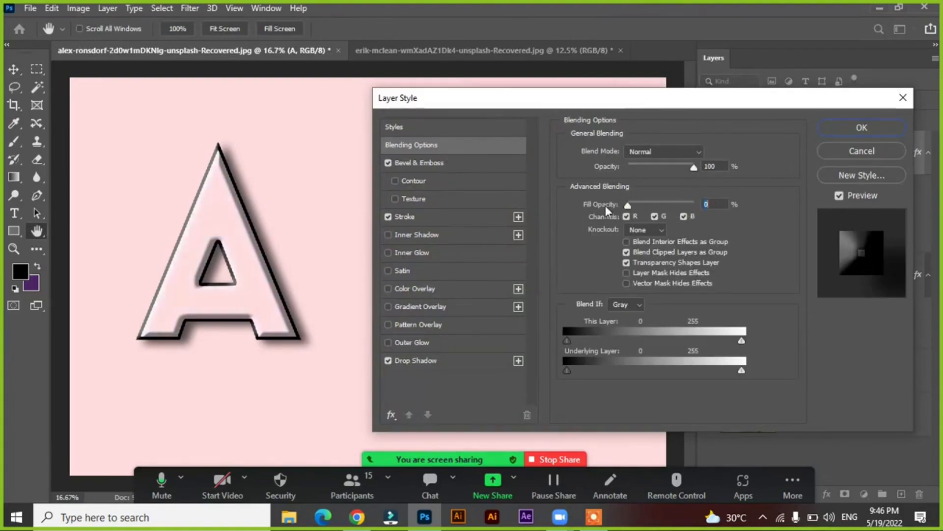
{"action": "left_click", "coordinate": [848, 127]}
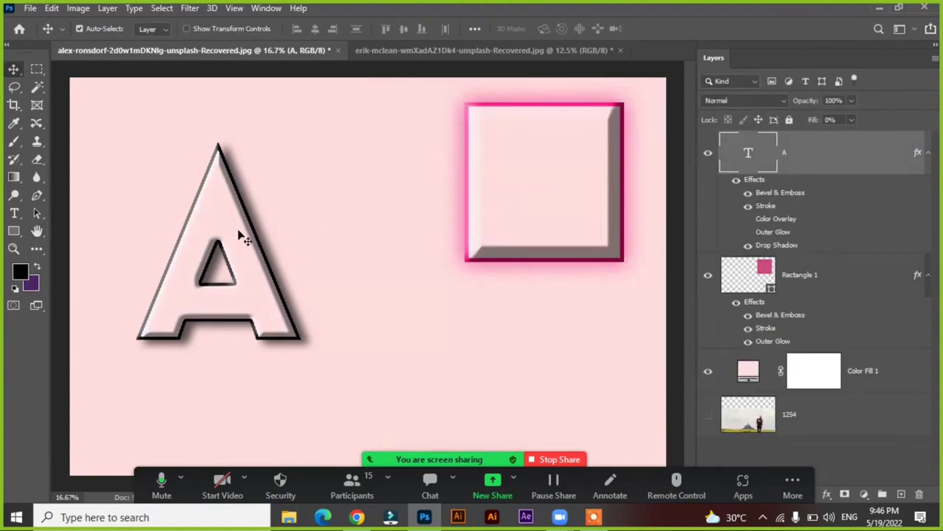
Reopen the letter A's layer style and review its blending options without changing them
{"action": "left_click", "coordinate": [755, 367]}
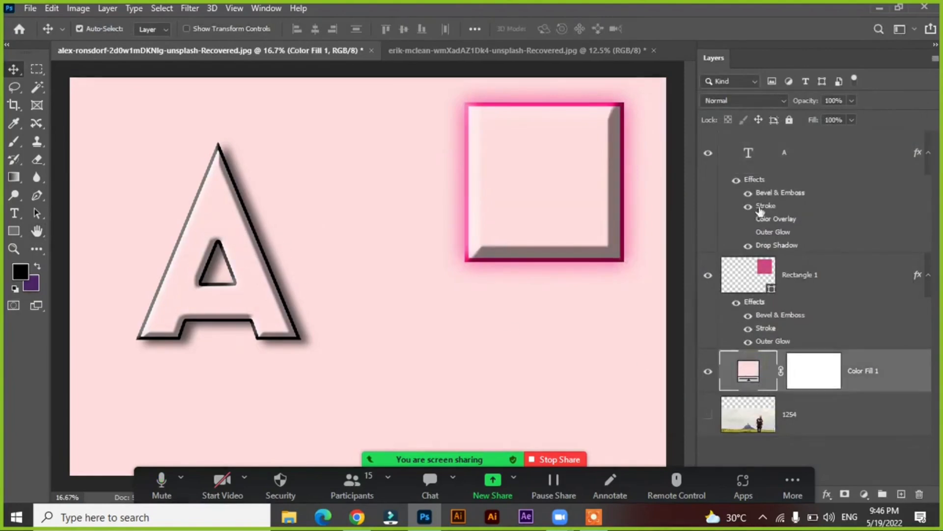
{"action": "left_click", "coordinate": [821, 157]}
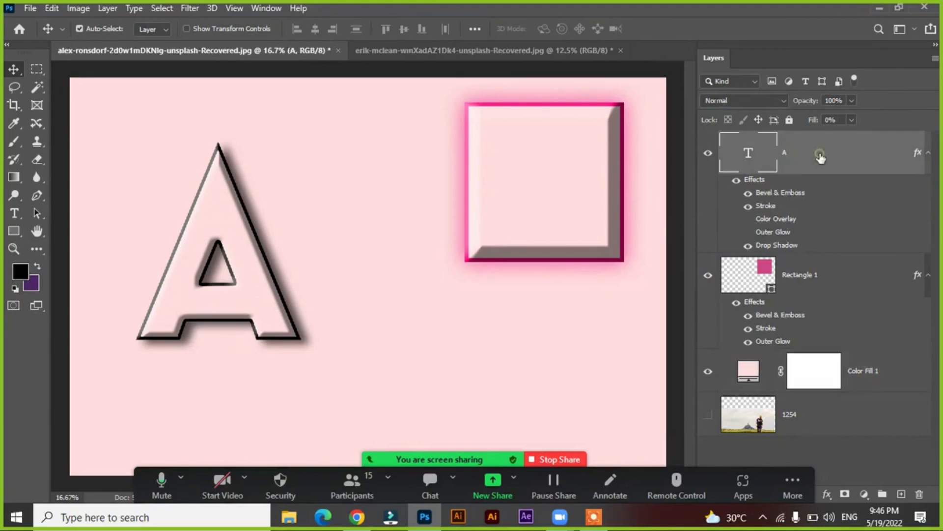
{"action": "double_click", "coordinate": [821, 157]}
{"action": "left_click", "coordinate": [843, 151]}
{"action": "left_click", "coordinate": [833, 150]}
{"action": "double_click", "coordinate": [834, 156]}
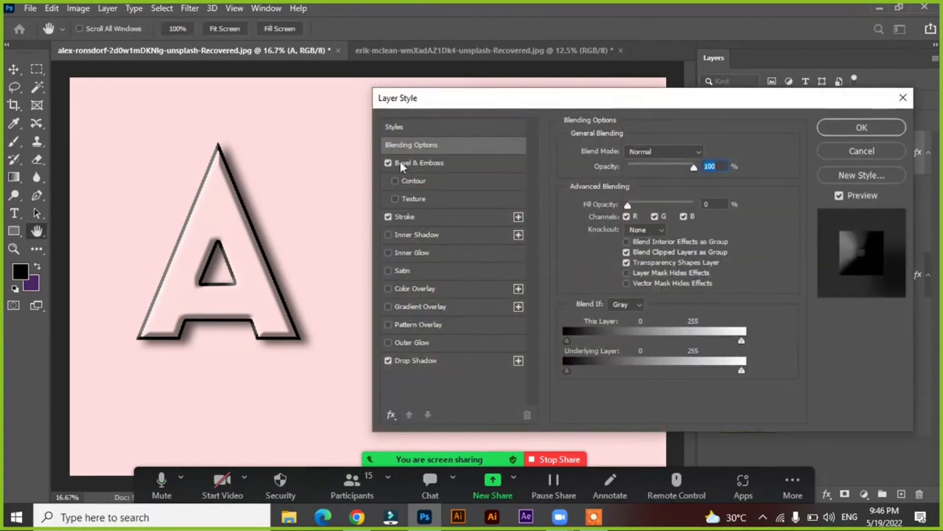
{"action": "left_click", "coordinate": [424, 144]}
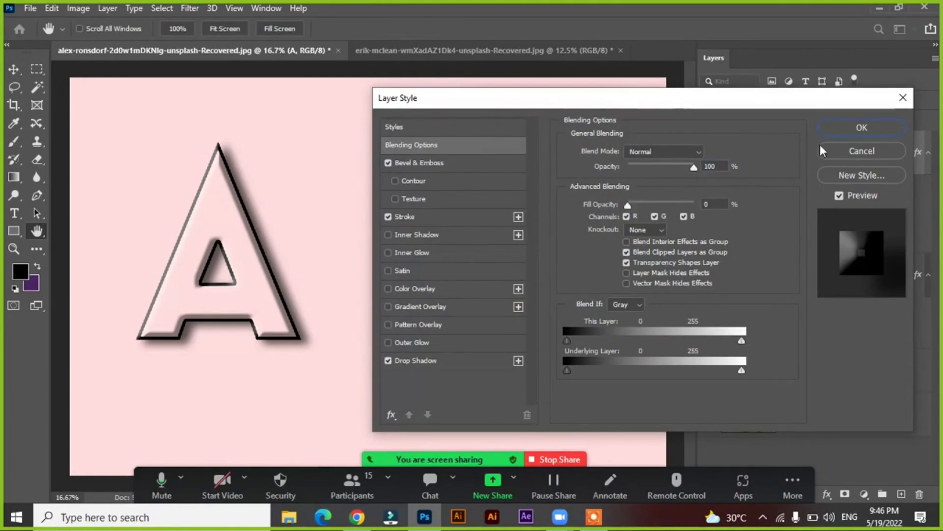
{"action": "left_click", "coordinate": [838, 129]}
Recolor the Color Fill 1 background to yellow e9e100
{"action": "double_click", "coordinate": [749, 370]}
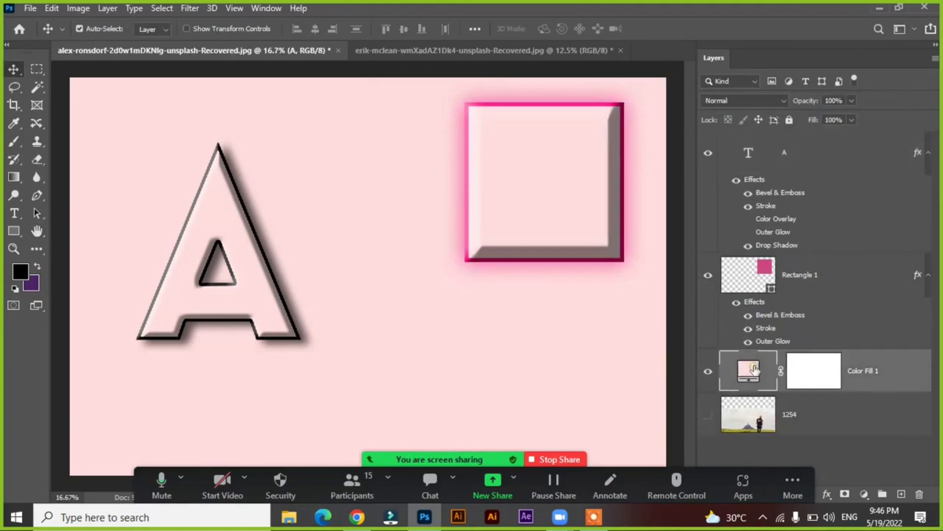
{"action": "mouse_move", "coordinate": [679, 248]}
{"action": "left_mouse_down"}
{"action": "mouse_move", "coordinate": [659, 221]}
{"action": "mouse_move", "coordinate": [660, 189]}
{"action": "mouse_move", "coordinate": [627, 175]}
{"action": "left_mouse_up"}
{"action": "mouse_move", "coordinate": [645, 269]}
{"action": "left_mouse_down"}
{"action": "mouse_move", "coordinate": [604, 294]}
{"action": "mouse_move", "coordinate": [670, 191]}
{"action": "mouse_move", "coordinate": [697, 167]}
{"action": "mouse_move", "coordinate": [698, 311]}
{"action": "left_mouse_up"}
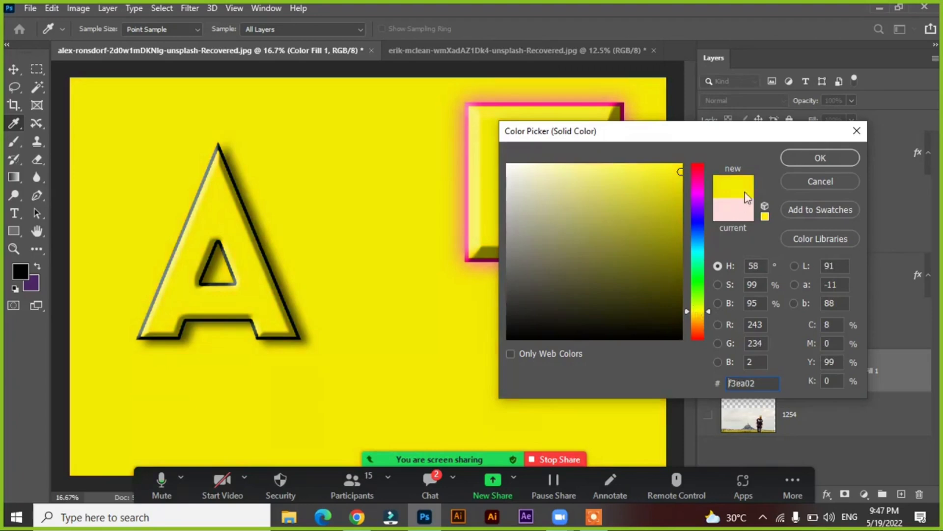
{"action": "mouse_move", "coordinate": [676, 177]}
{"action": "left_mouse_down"}
{"action": "mouse_move", "coordinate": [621, 181]}
{"action": "mouse_move", "coordinate": [642, 204]}
{"action": "mouse_move", "coordinate": [683, 193]}
{"action": "mouse_move", "coordinate": [681, 179]}
{"action": "left_mouse_up"}
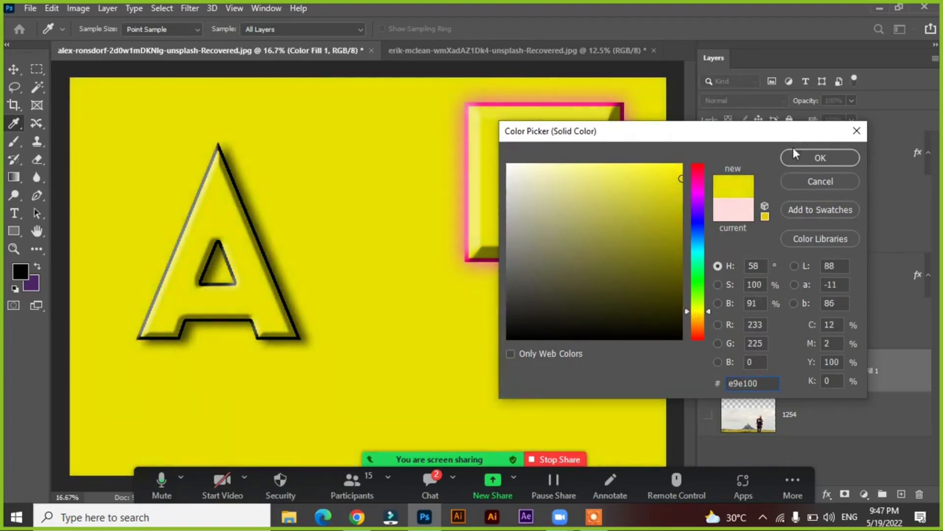
{"action": "left_click", "coordinate": [811, 158]}
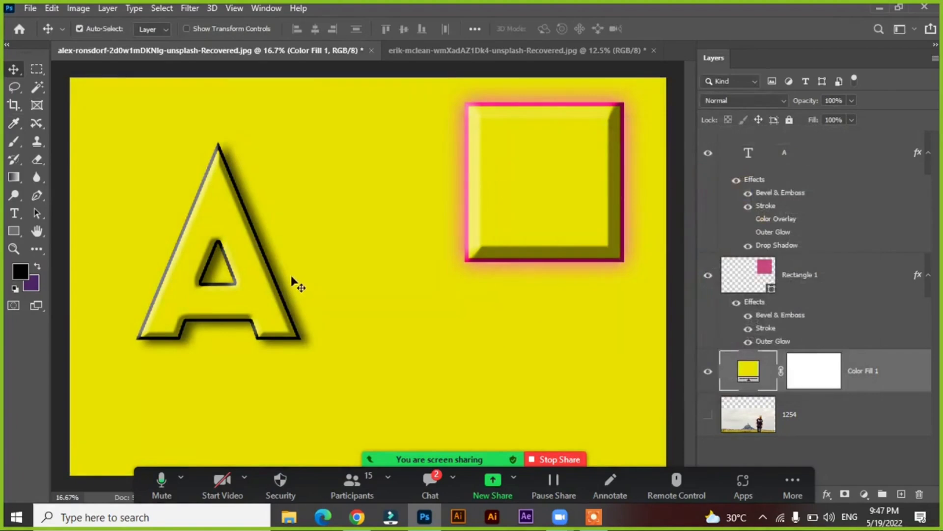
Move the beveled rectangle toward the middle of the canvas and shift the letter A slightly right beside it
{"action": "left_click", "coordinate": [501, 212]}
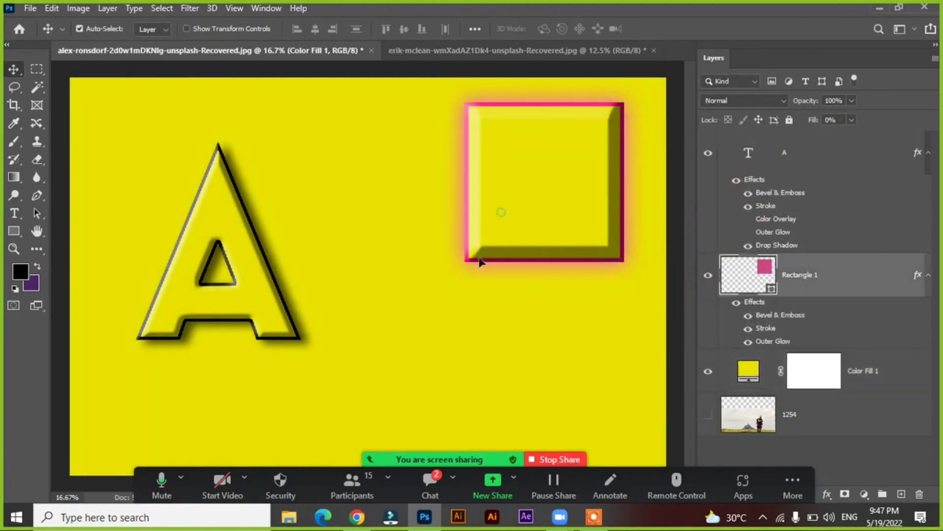
{"action": "left_click_drag", "start_coordinate": [479, 261], "coordinate": [299, 411]}
{"action": "left_click_drag", "start_coordinate": [322, 301], "coordinate": [435, 172]}
{"action": "left_click_drag", "start_coordinate": [196, 197], "coordinate": [222, 204]}
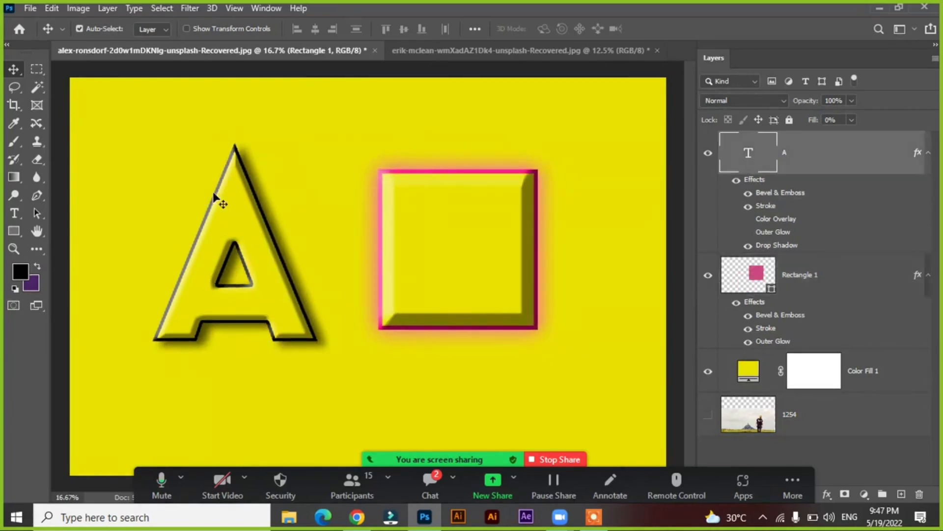